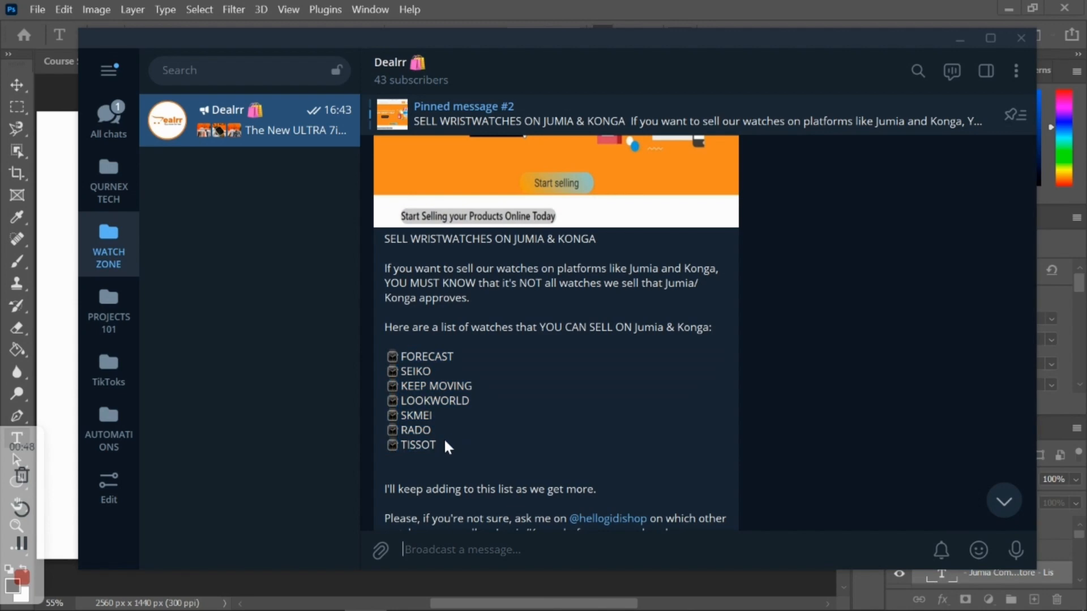
Step: Examine the Dealrr channel's list of watch brands that can be sold on Jumia and Konga, and the watch posts below it
scroll(481, 351, down, 5)
scroll(485, 357, down, 10)
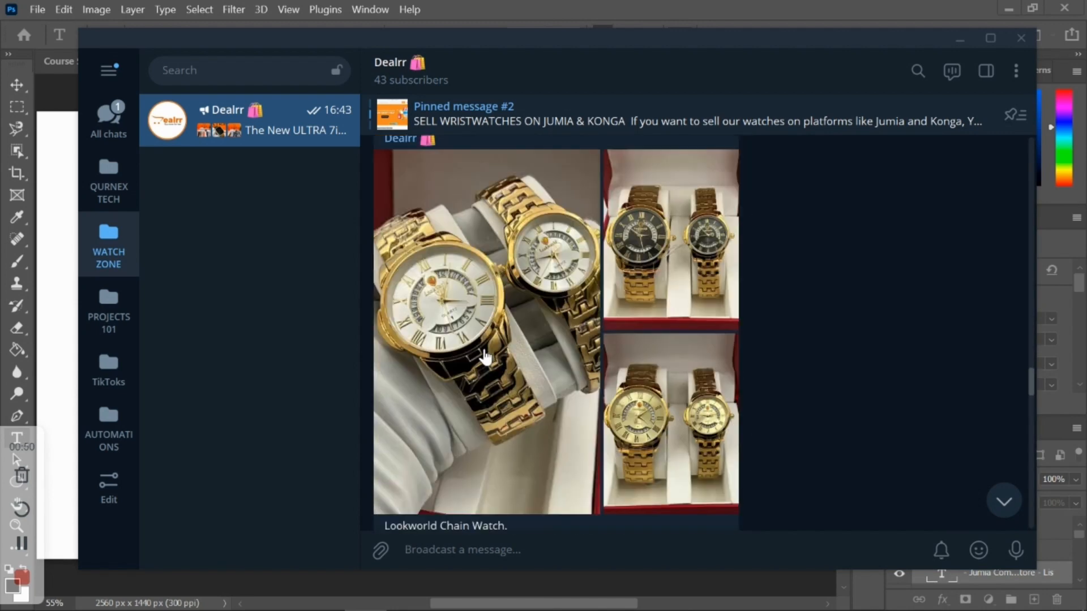
scroll(485, 349, up, 5)
scroll(464, 300, down, 6)
scroll(448, 252, down, 4)
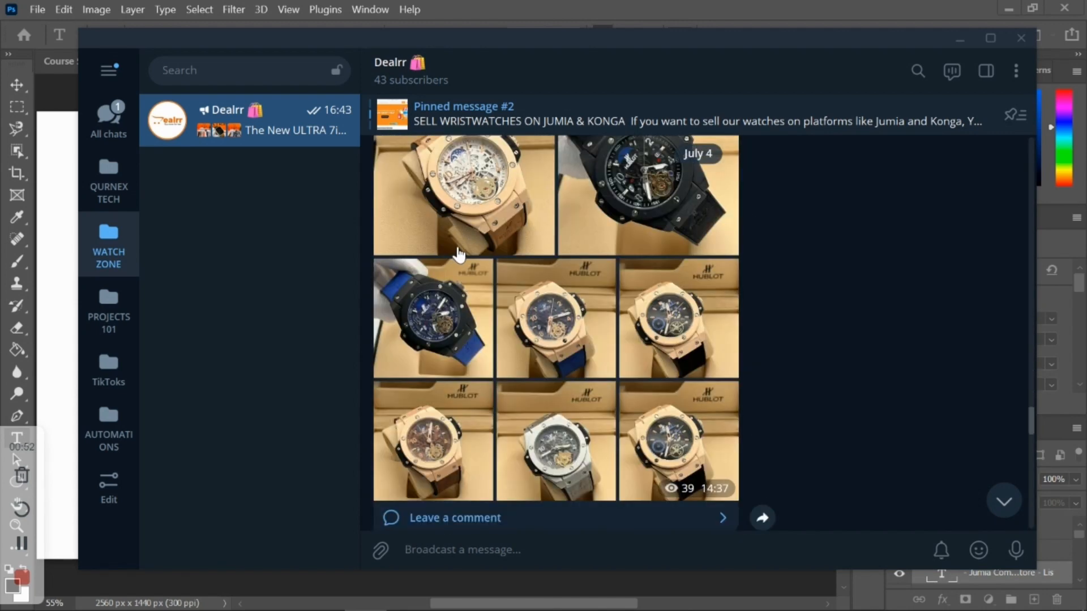
scroll(471, 204, up, 2)
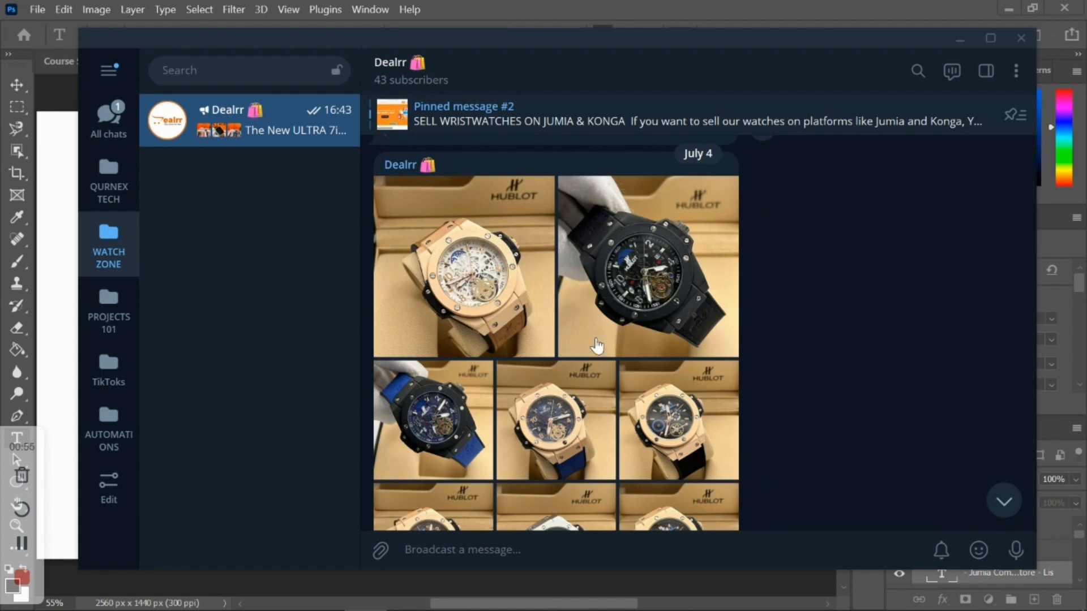
scroll(597, 345, up, 10)
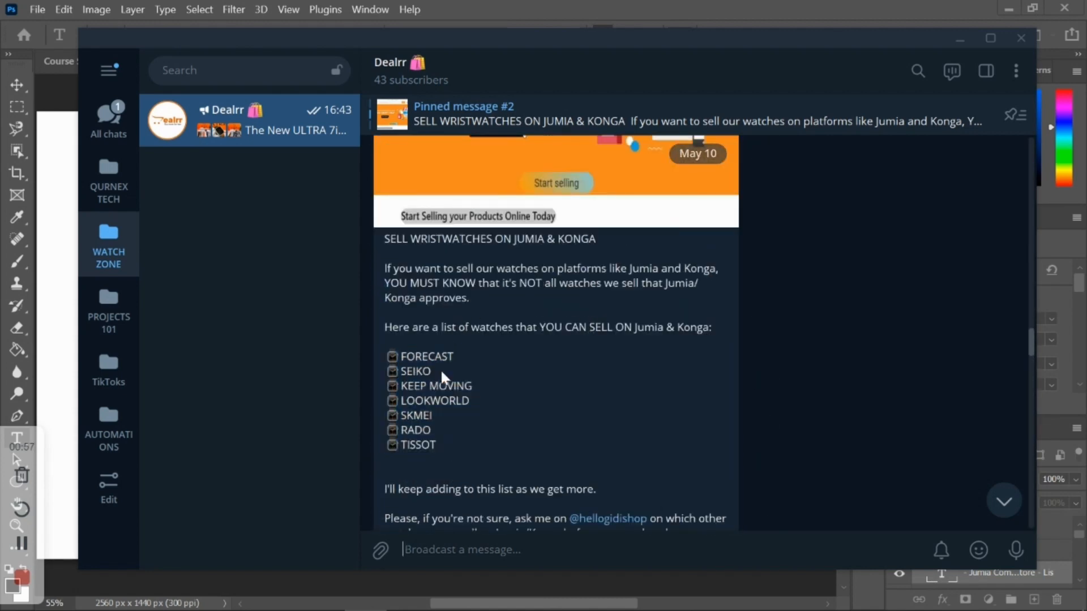
drag(452, 443, 399, 349)
click(430, 361)
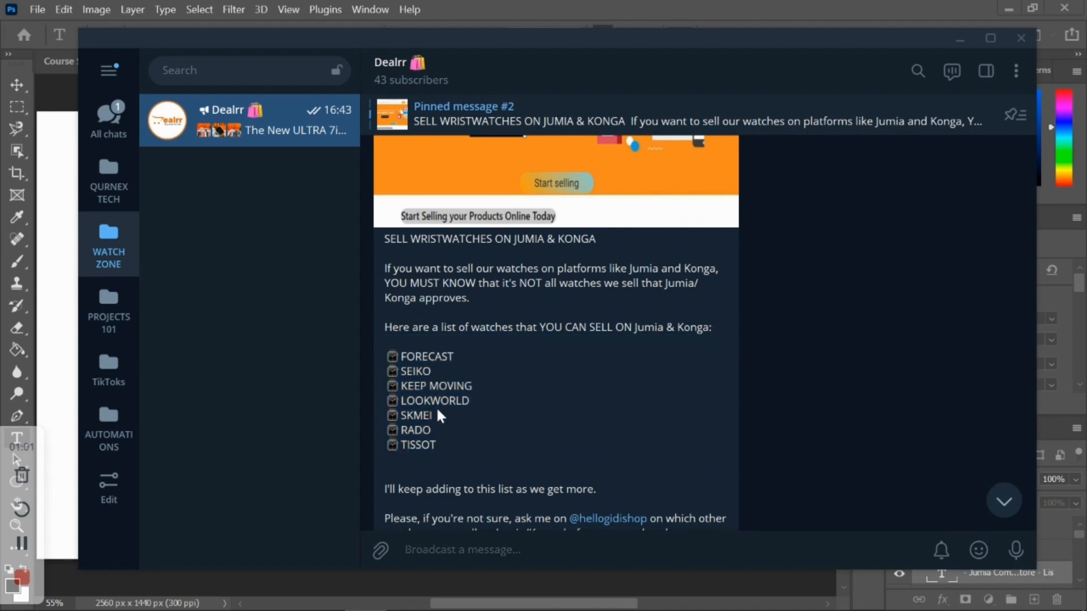
scroll(456, 423, down, 7)
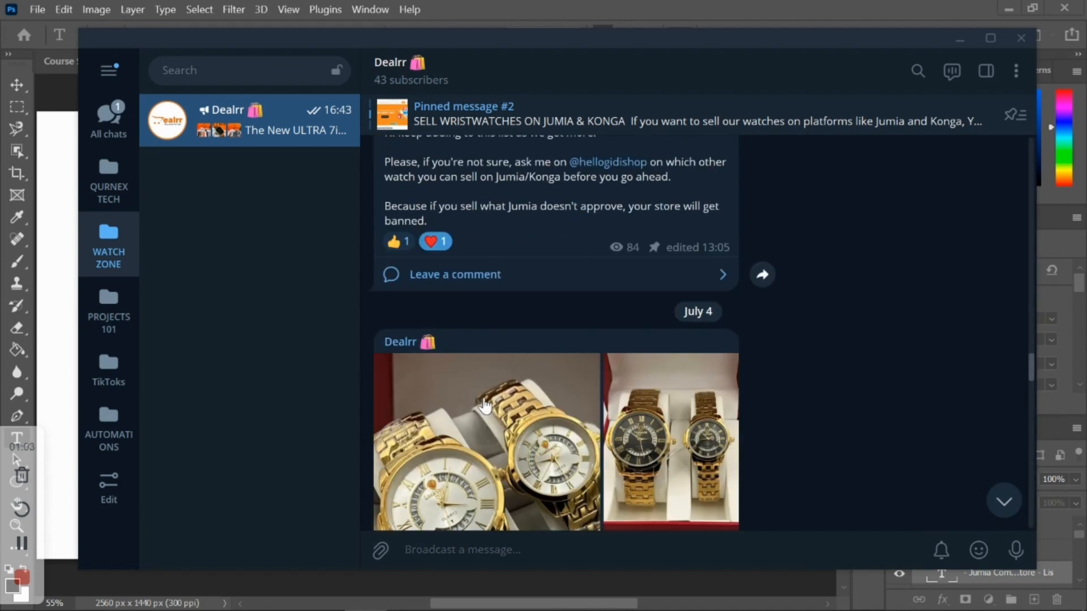
scroll(493, 391, up, 3)
scroll(502, 380, up, 3)
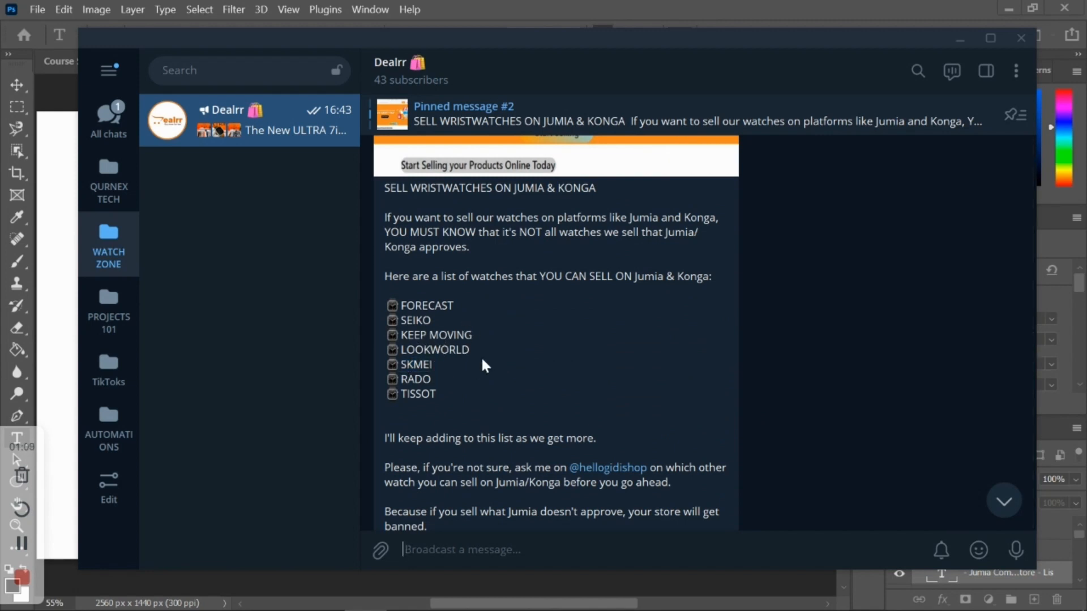
Step: Copy the brand name SKMEI from the list of approved watches in the Dealrr channel
drag(484, 365, 405, 362)
click(413, 339)
drag(421, 317, 395, 293)
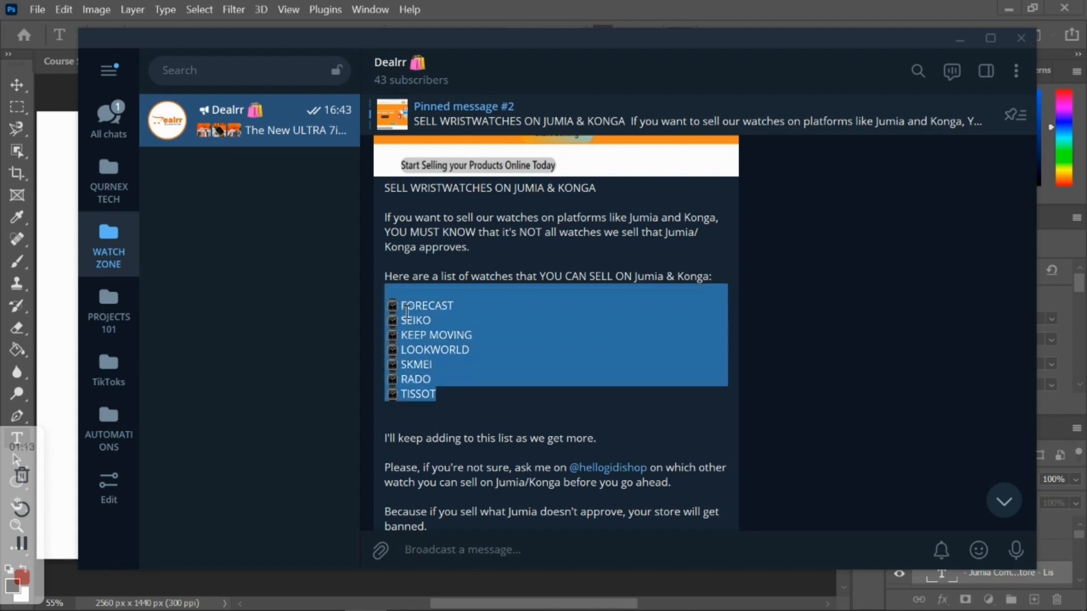
click(408, 312)
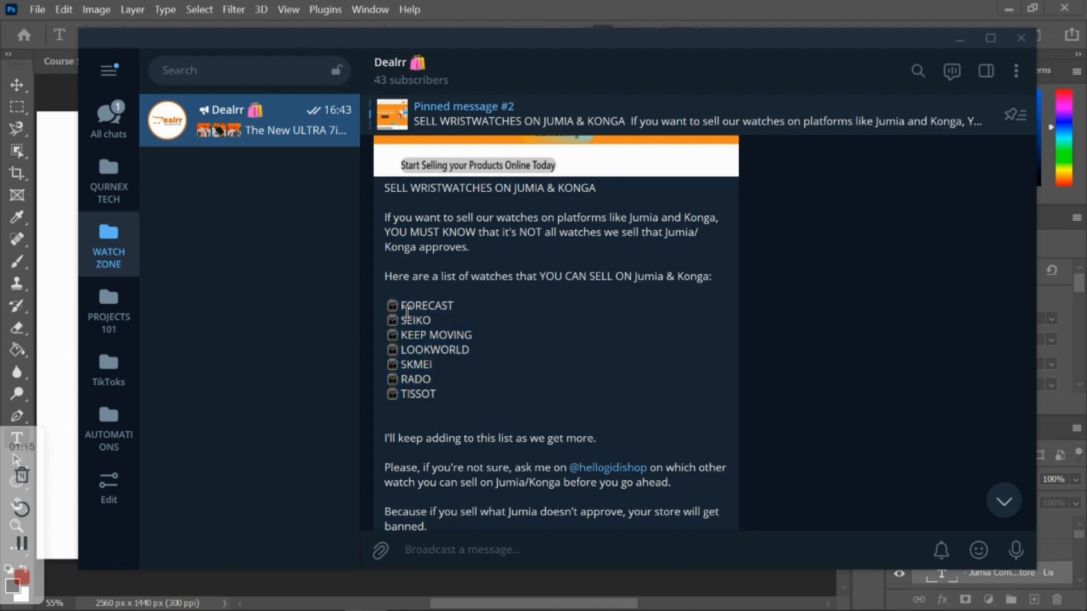
right_click(411, 368)
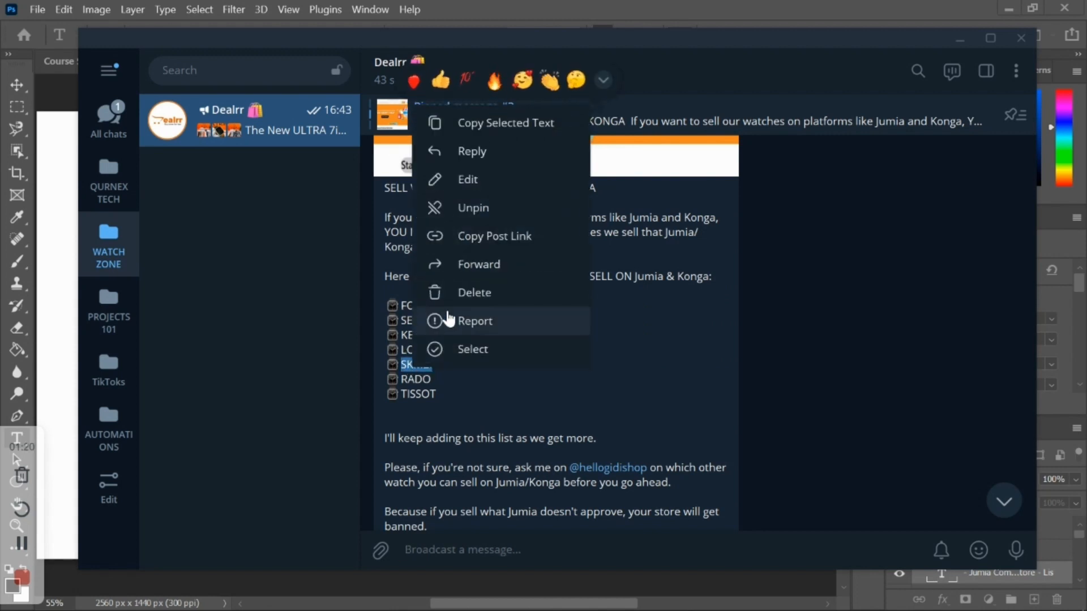
click(487, 117)
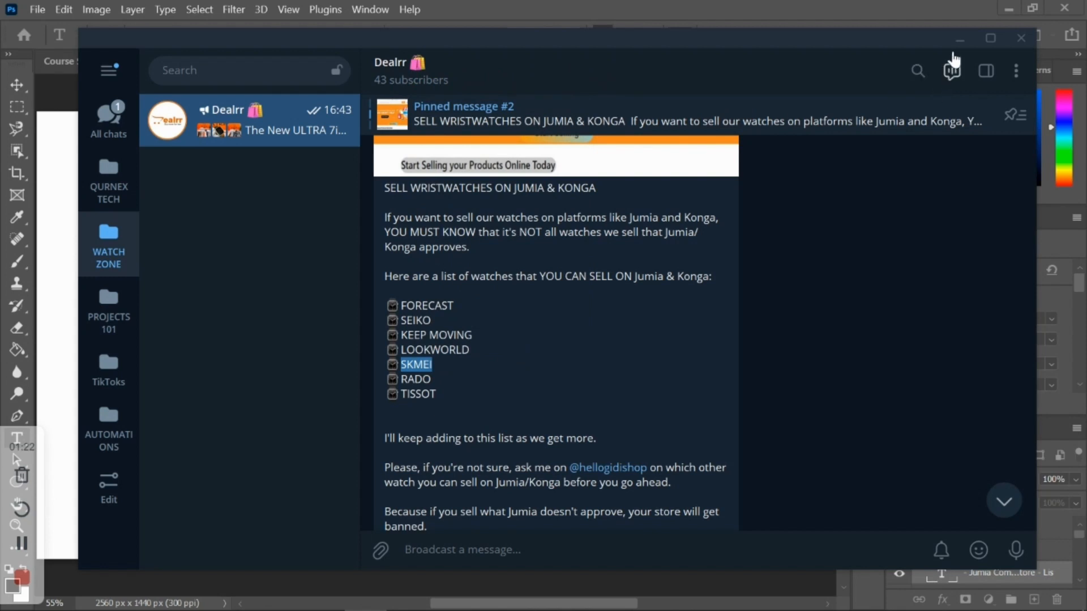
click(256, 74)
key(ctrl+v)
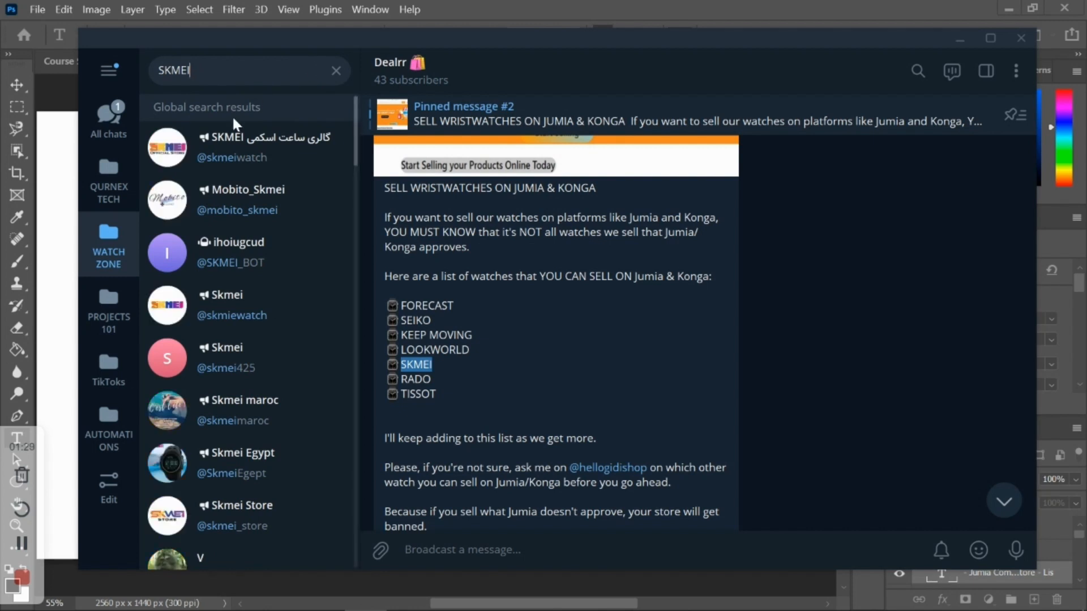
click(336, 70)
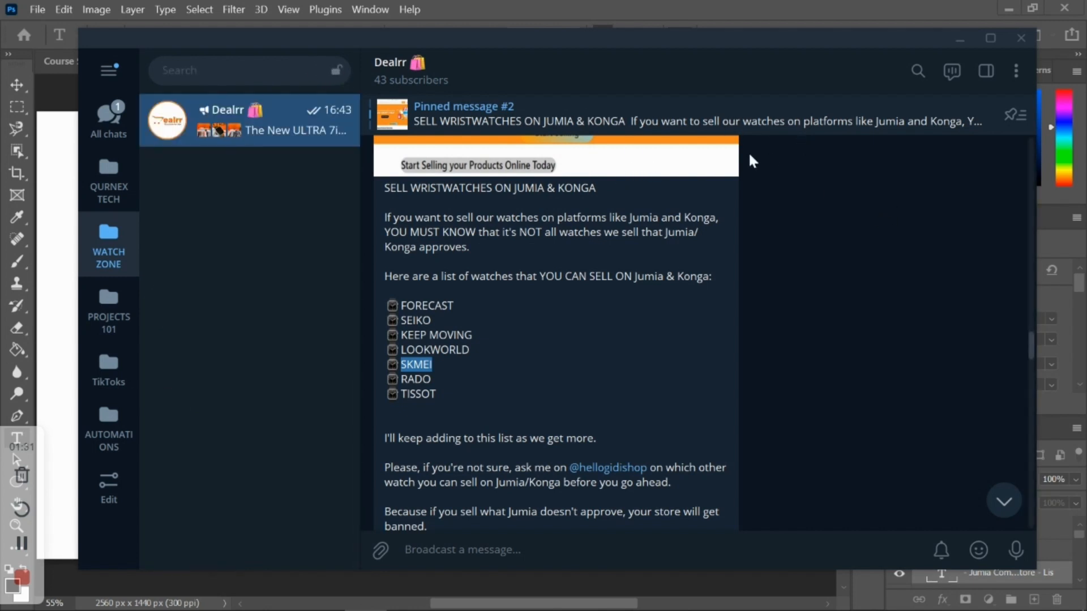
Step: Search the Dealrr channel's messages for SKMEI and check the photos and price in the 3 Time Bar Chain Watch post
click(916, 72)
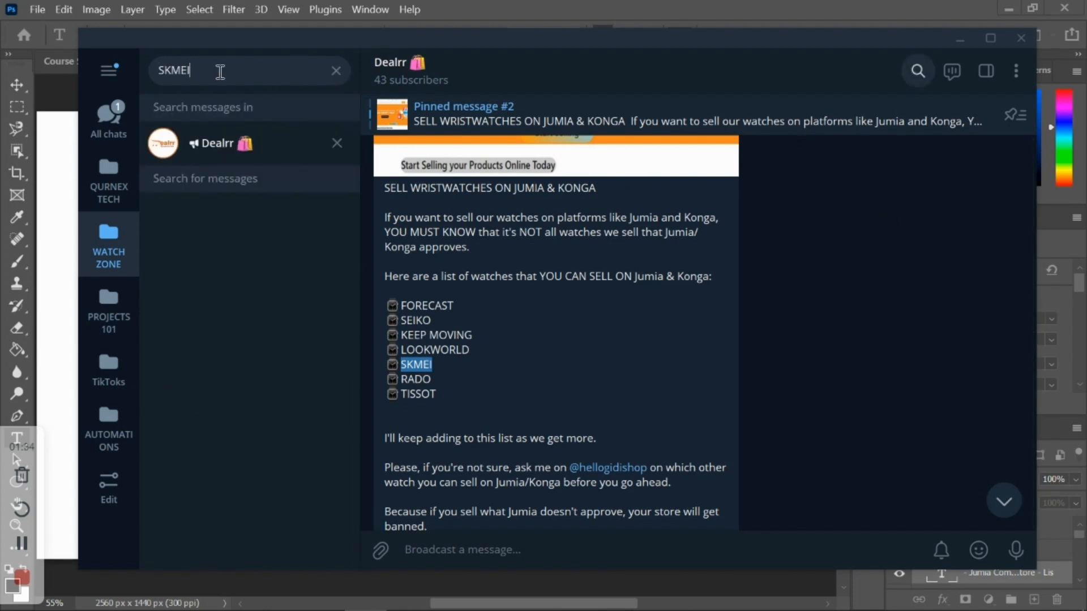
key(Return)
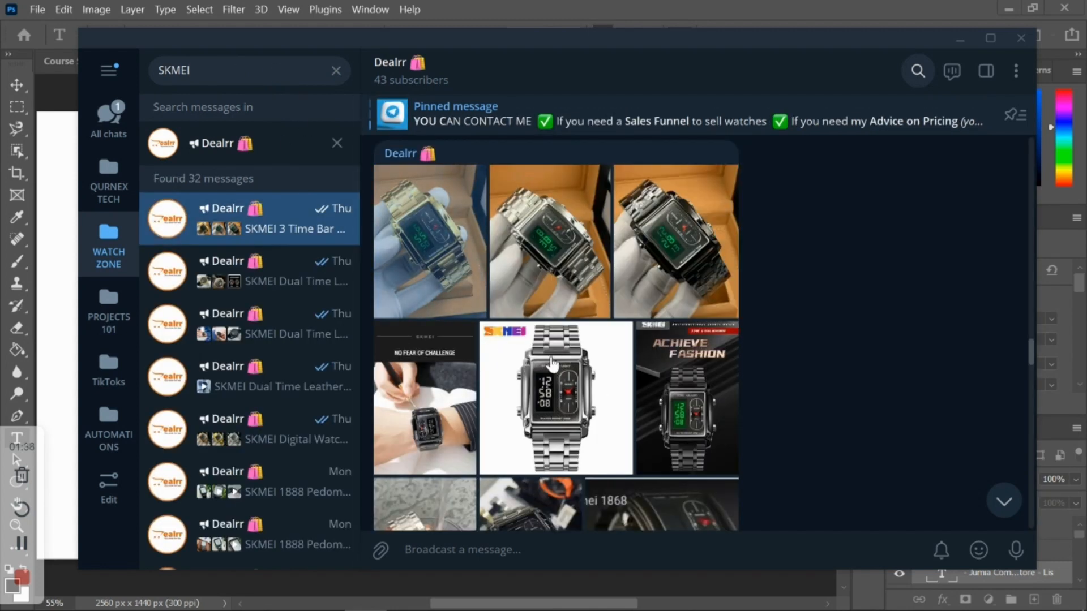
scroll(674, 388, down, 2)
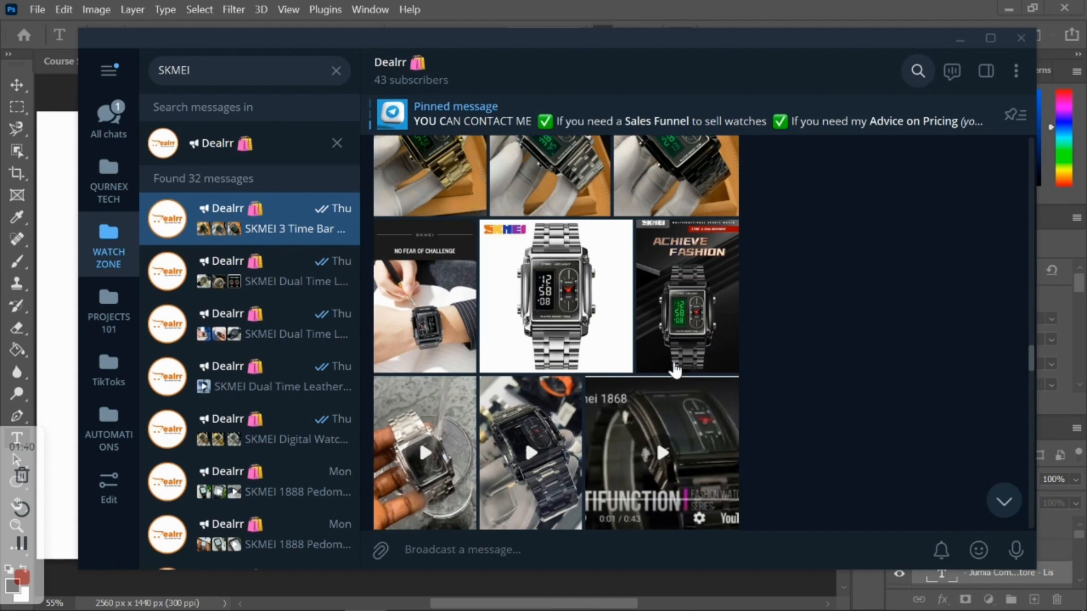
scroll(675, 371, down, 5)
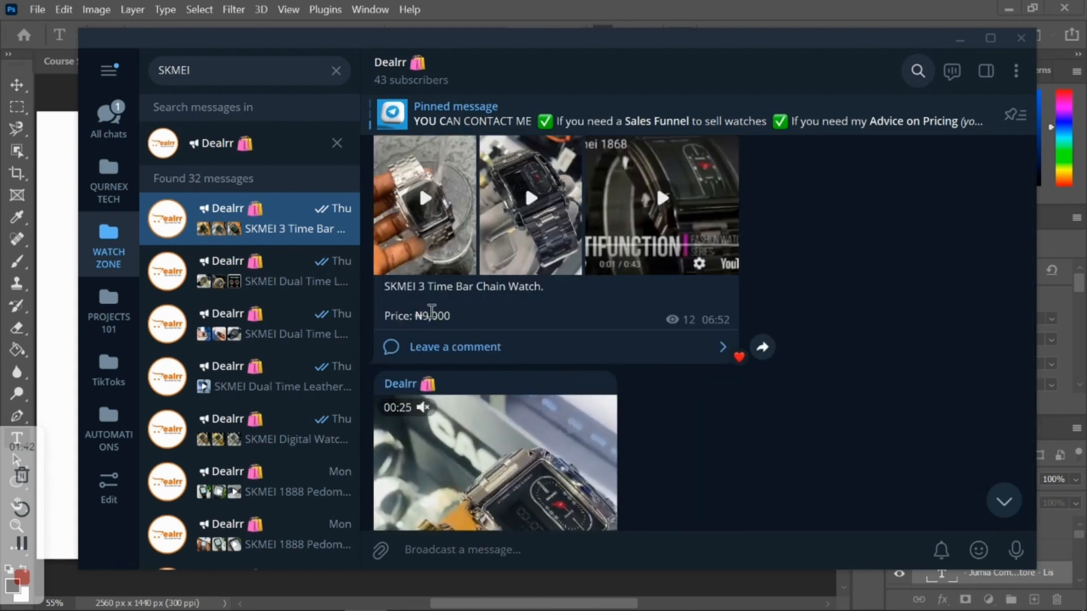
double_click(431, 314)
Step: Review the recent SKMEI results one by one, from the Dual Time Leather Watch posts to the Digital Watch and 1888 Pedometer
click(232, 289)
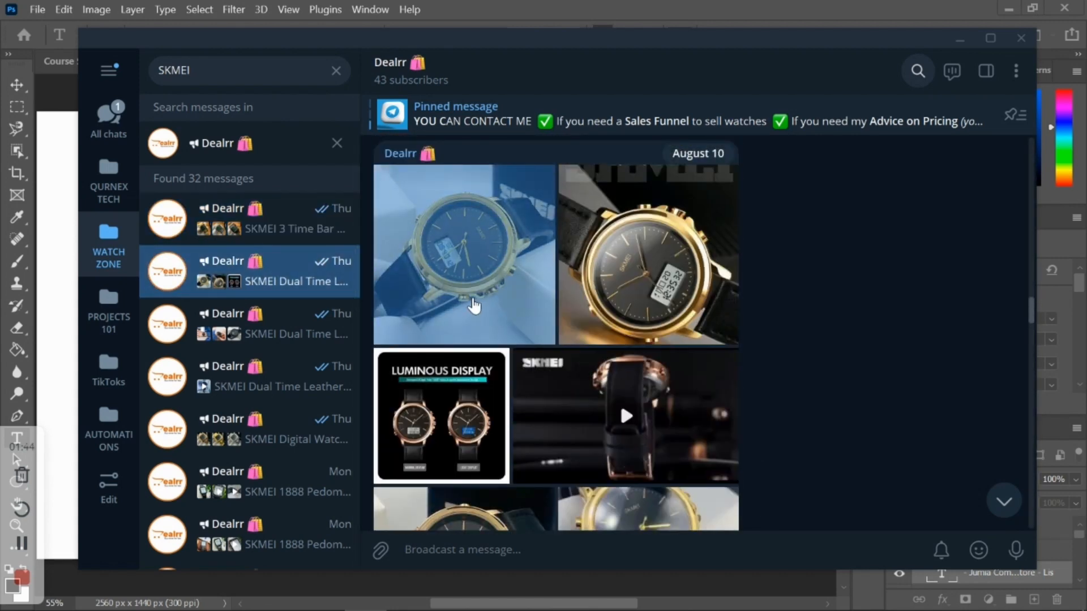
scroll(474, 305, down, 5)
scroll(474, 305, up, 1)
click(257, 331)
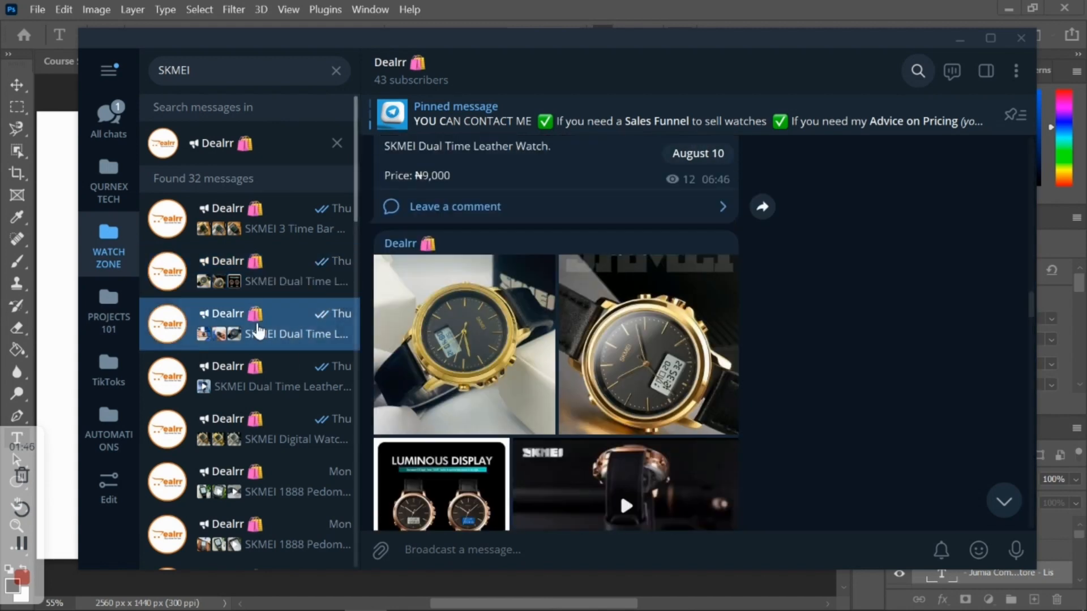
click(238, 378)
click(225, 441)
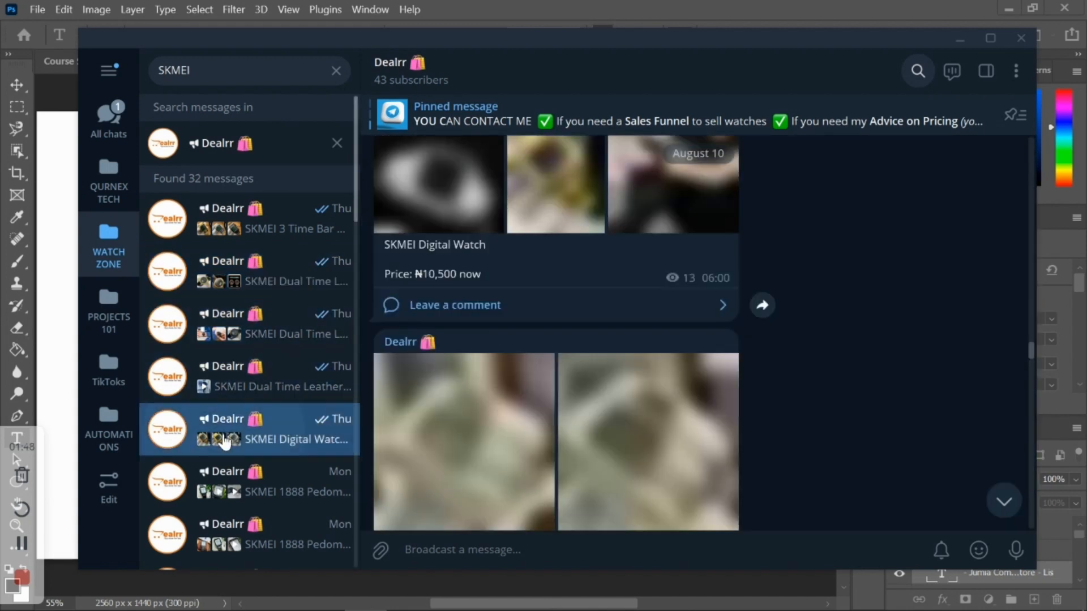
scroll(312, 442, down, 3)
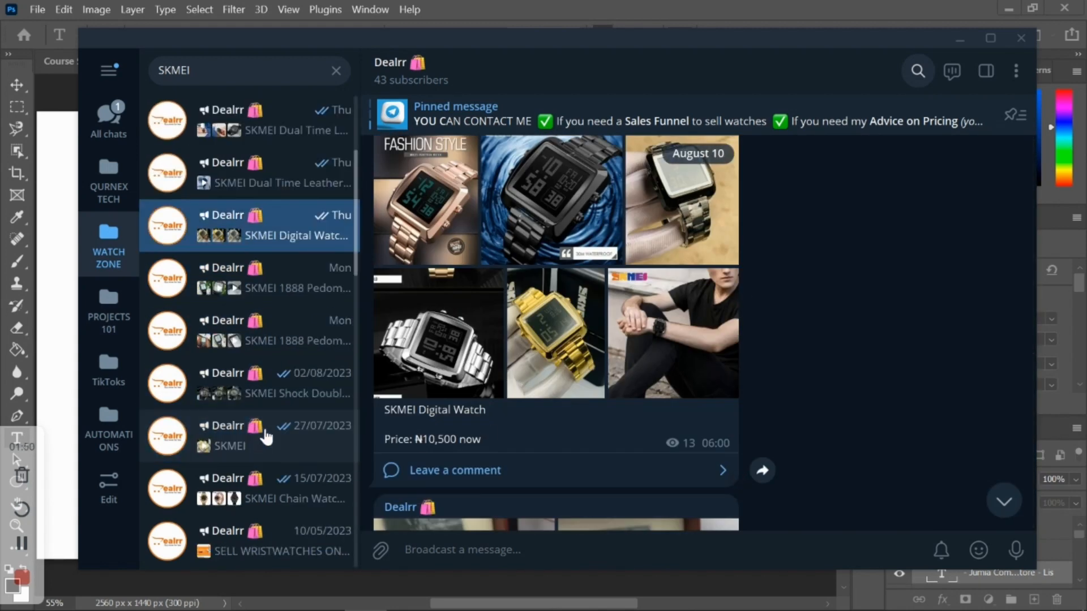
click(243, 291)
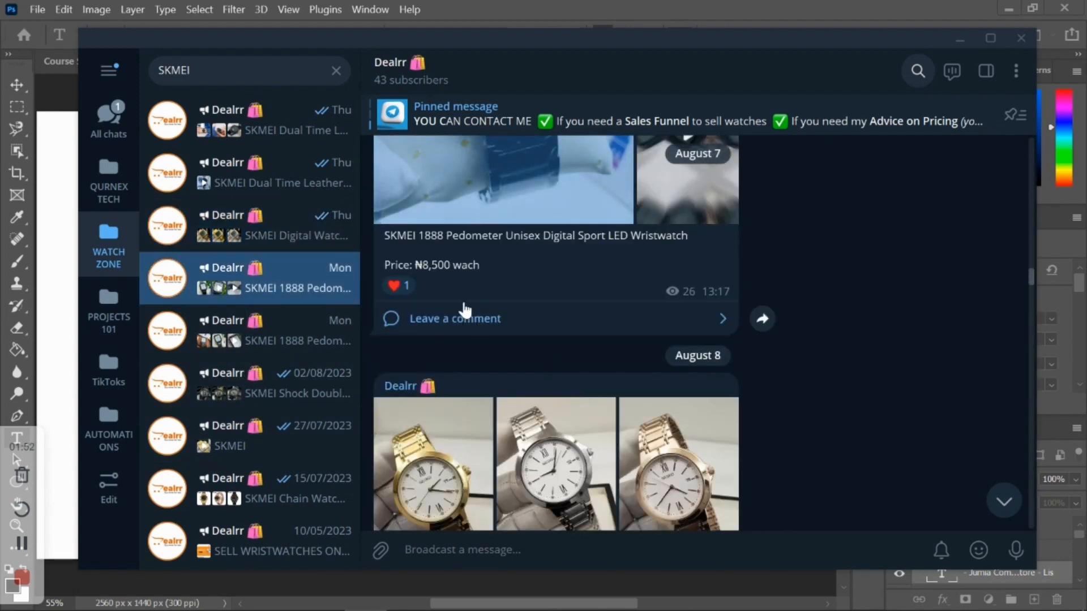
Step: Look through the older SKMEI results and view the April 2023 posts, including the Multifunctional, Chain, Rubber and SKMEI Watch posts
scroll(250, 408, down, 10)
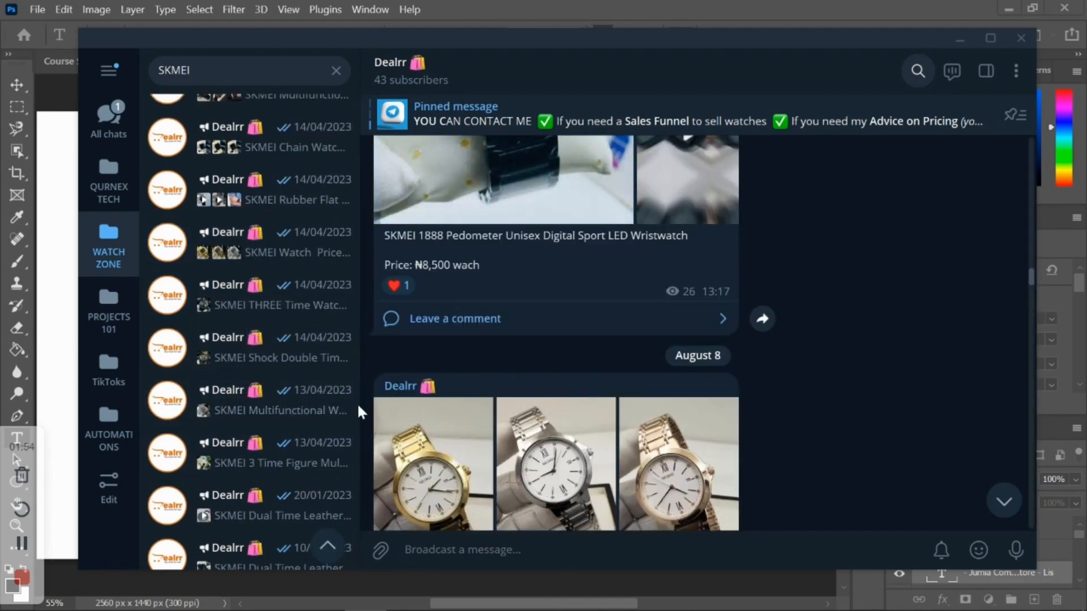
scroll(480, 360, down, 5)
scroll(480, 360, up, 1)
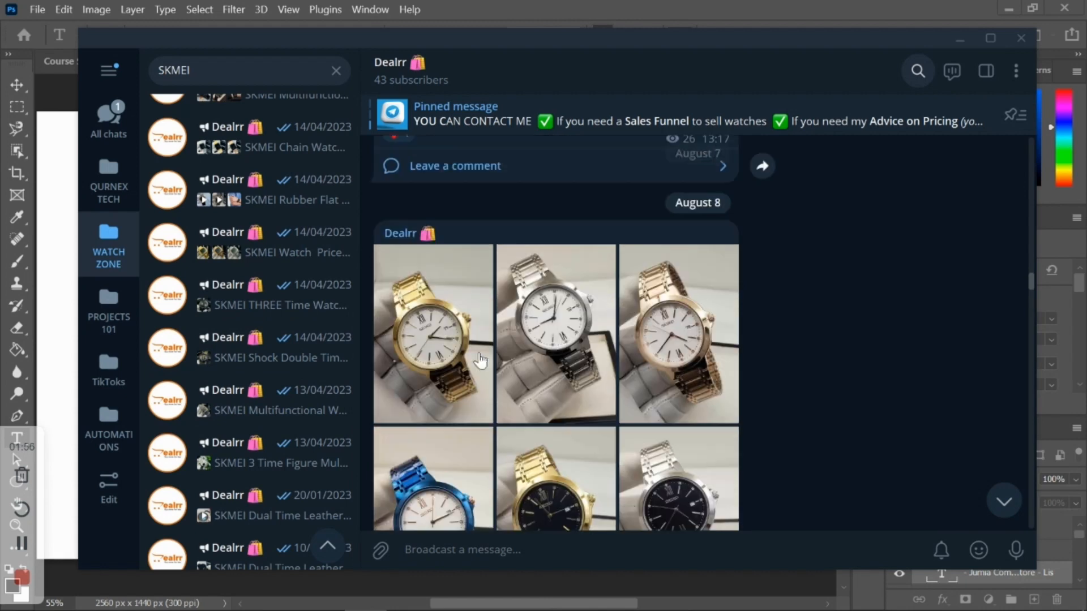
scroll(241, 334, up, 4)
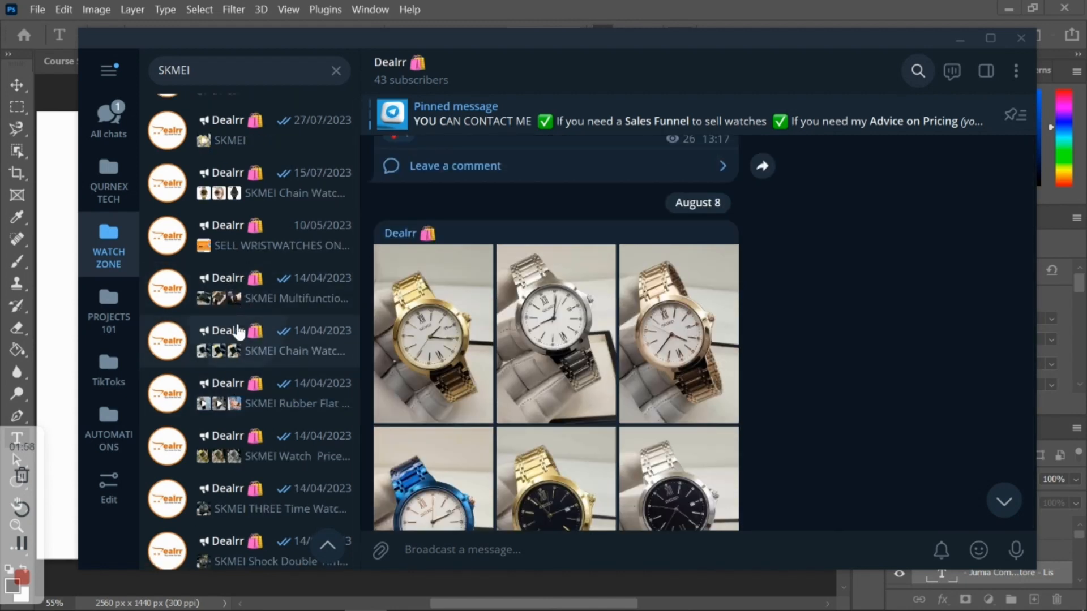
click(239, 333)
click(235, 288)
click(234, 387)
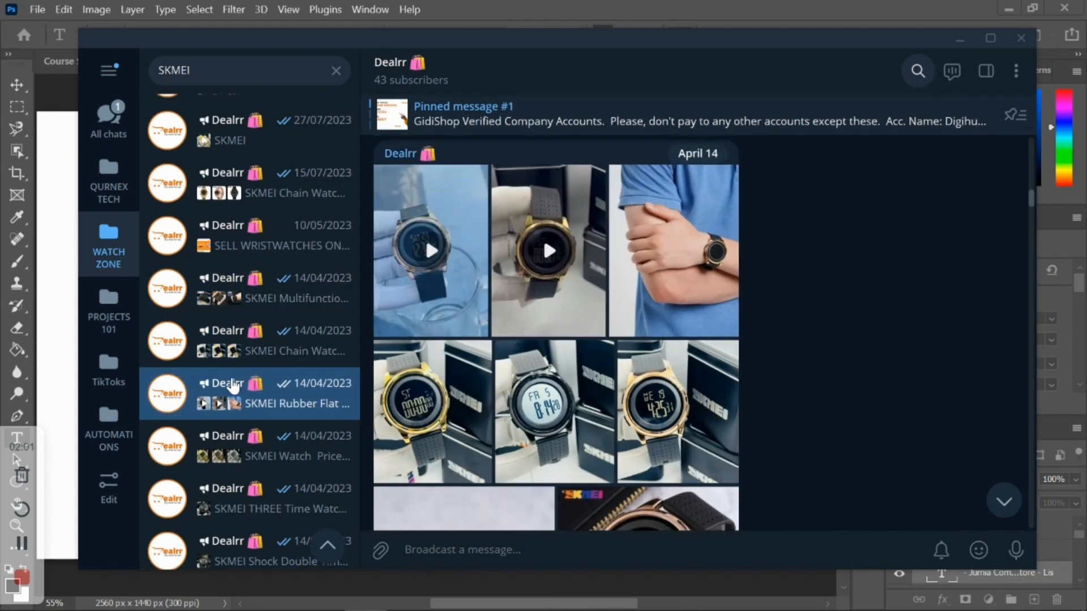
click(253, 446)
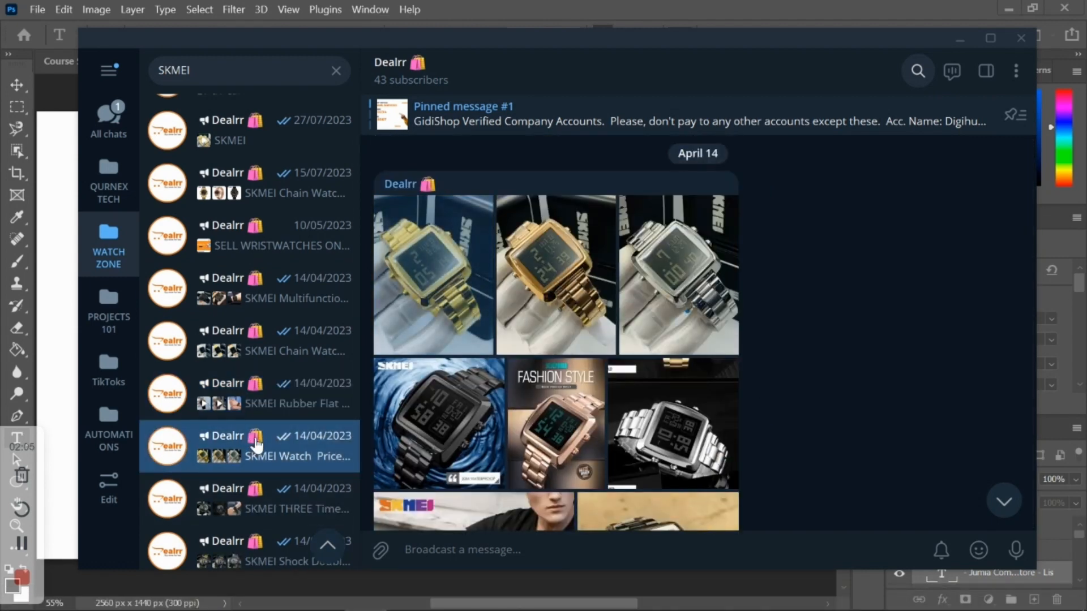
Step: Switch to the Jumia Nigeria site in Chrome and search its products for the copied brand name SKMEI
mouse_move(356, 606)
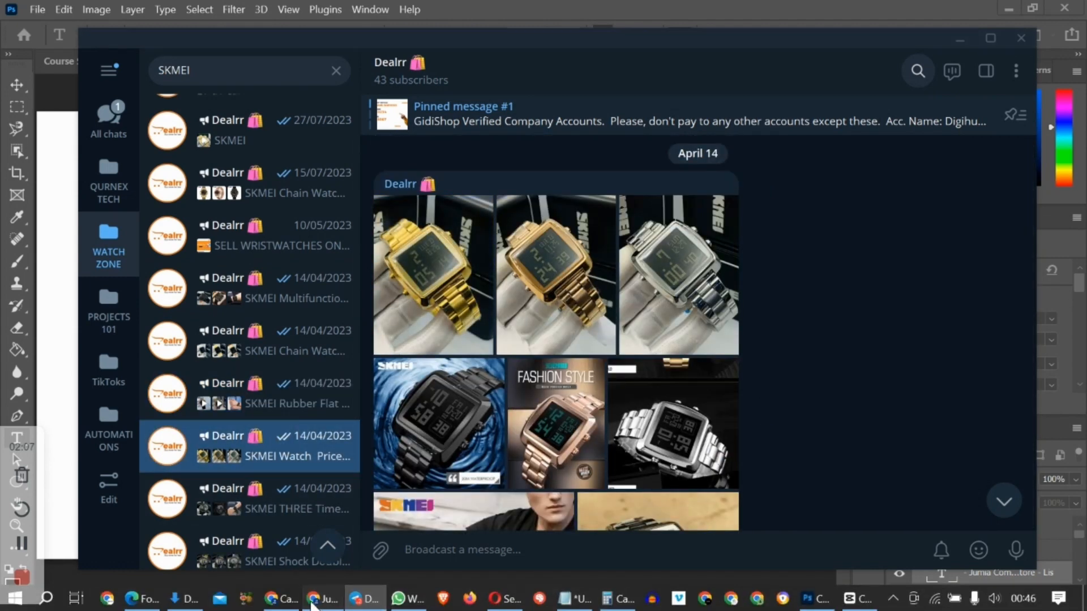
click(311, 605)
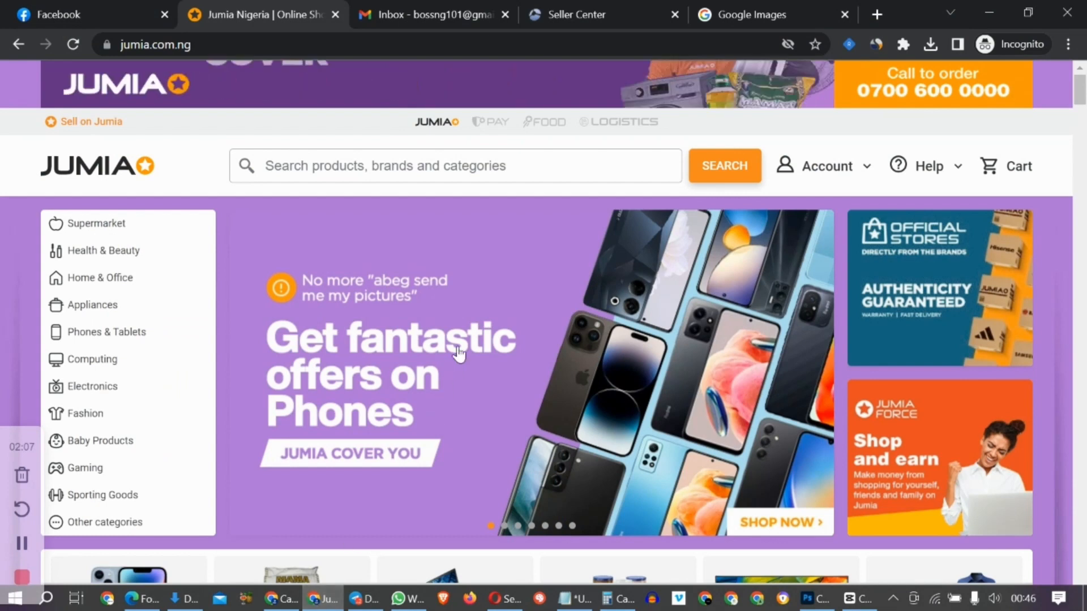
click(460, 163)
right_click(455, 166)
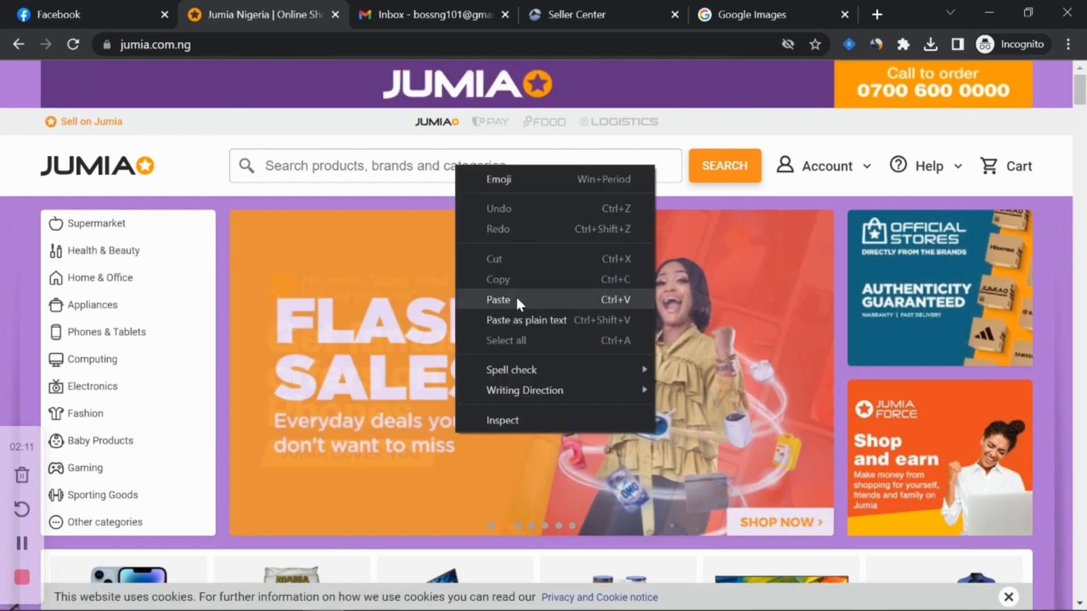
click(517, 301)
click(720, 172)
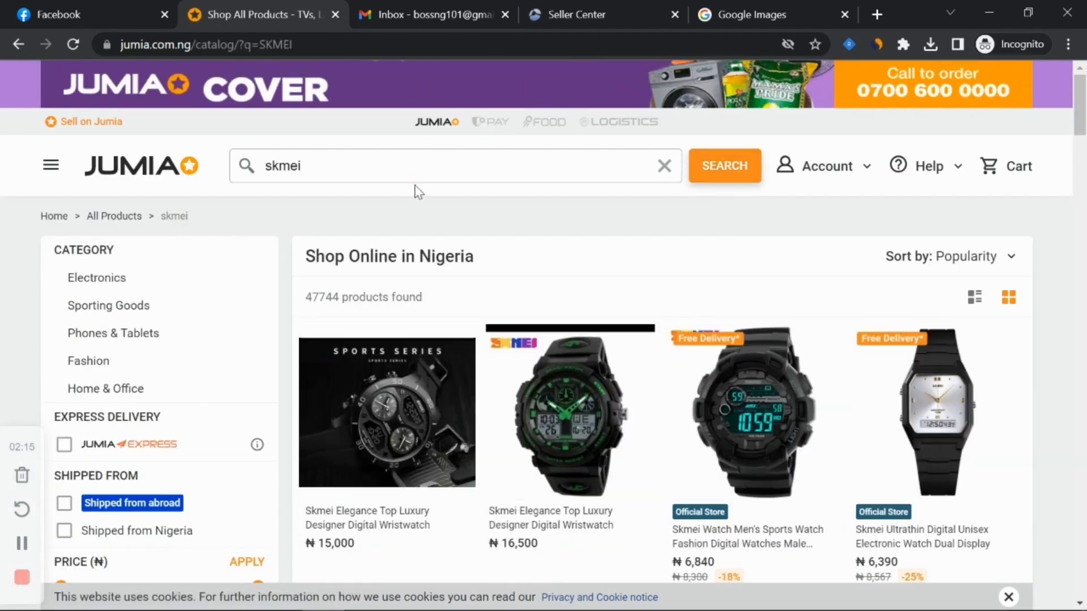
Step: Run RobotDorm's Keyword Research Tool on the skmei search and examine the product keyword and estimated total revenue
click(848, 44)
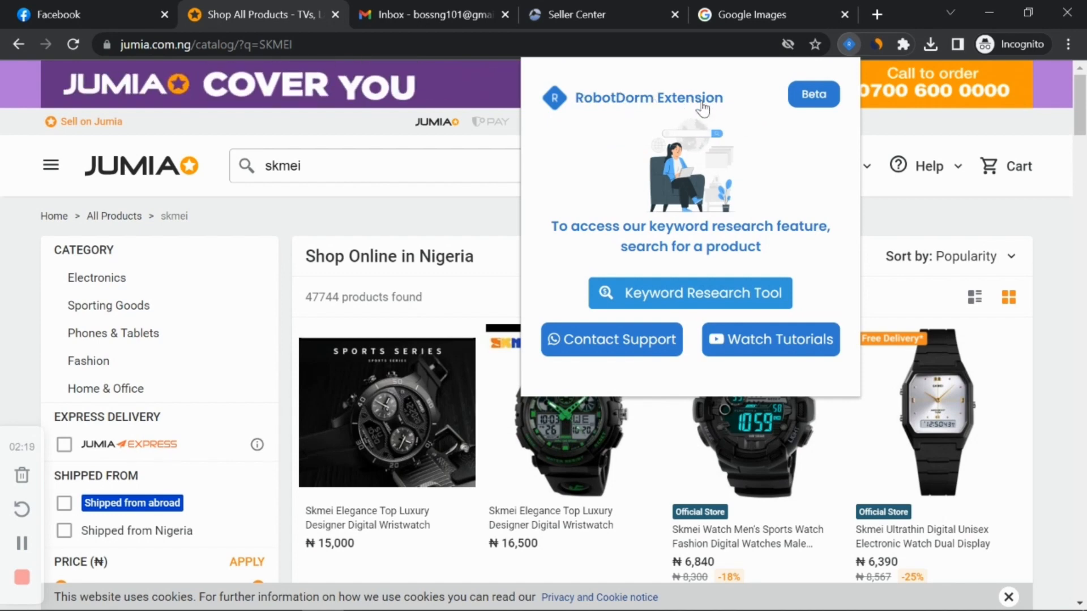
click(704, 297)
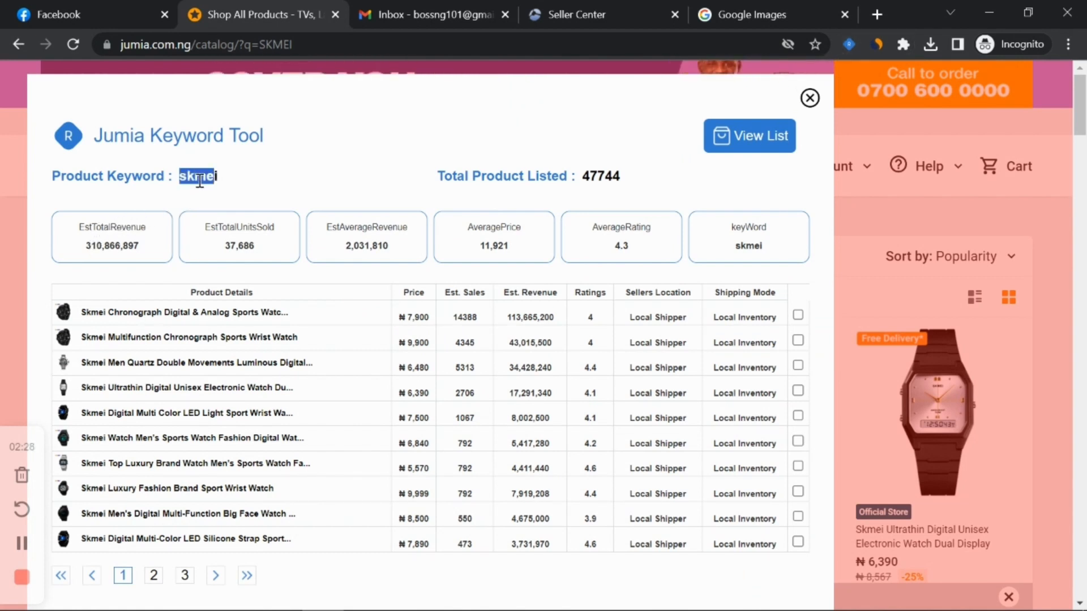
drag(221, 178, 181, 177)
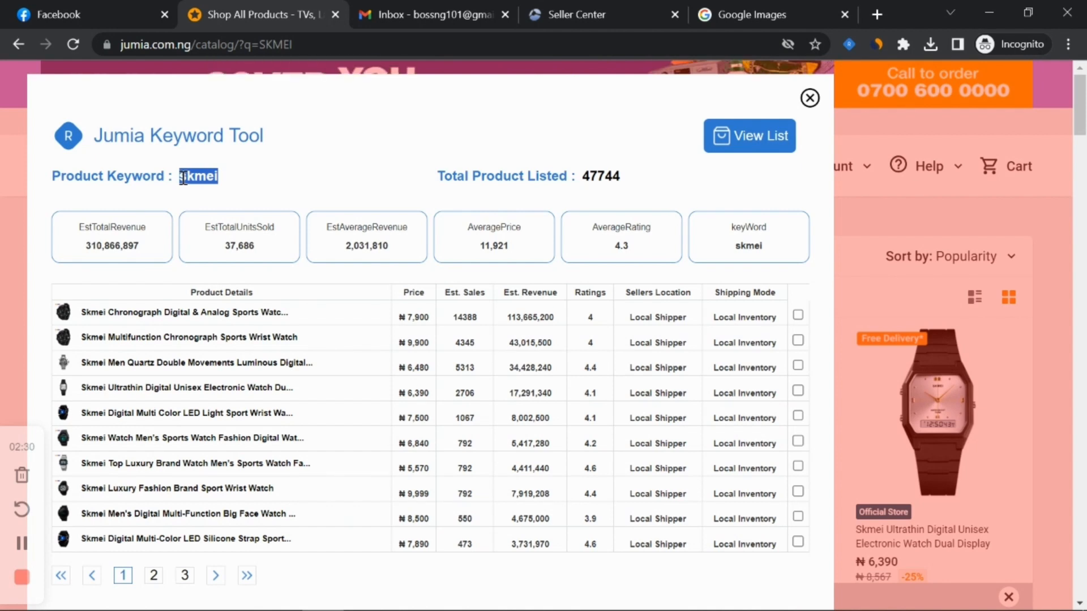
click(89, 246)
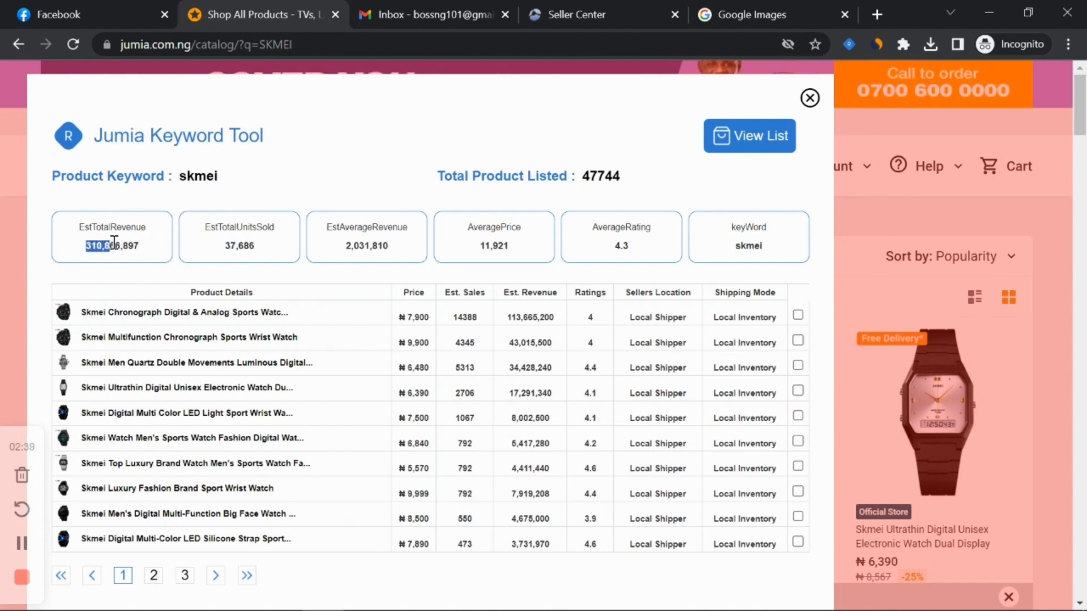
click(133, 244)
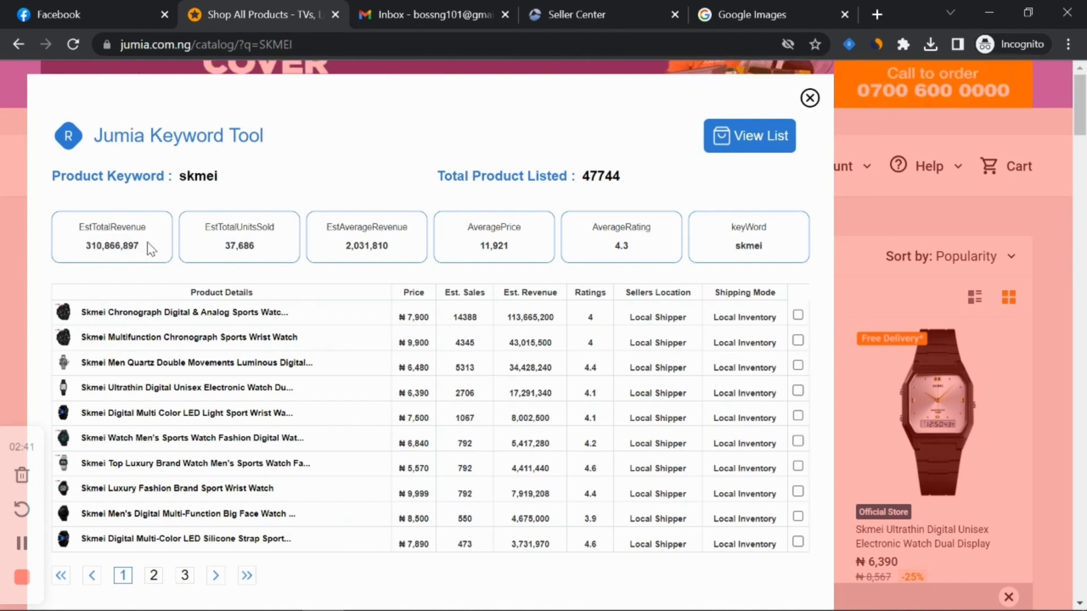
drag(140, 246, 88, 247)
click(145, 249)
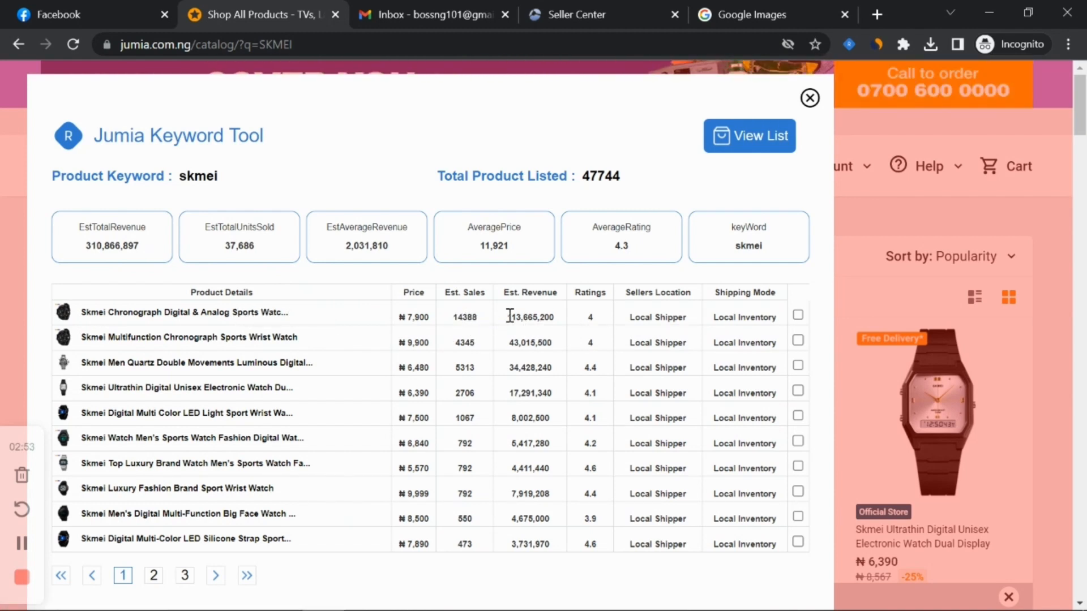
Step: Open the Skmei Chronograph Digital & Analog Sports Watch and Multifunction Chronograph Sports Wrist Watch listings from the keyword results and compare their prices
click(255, 317)
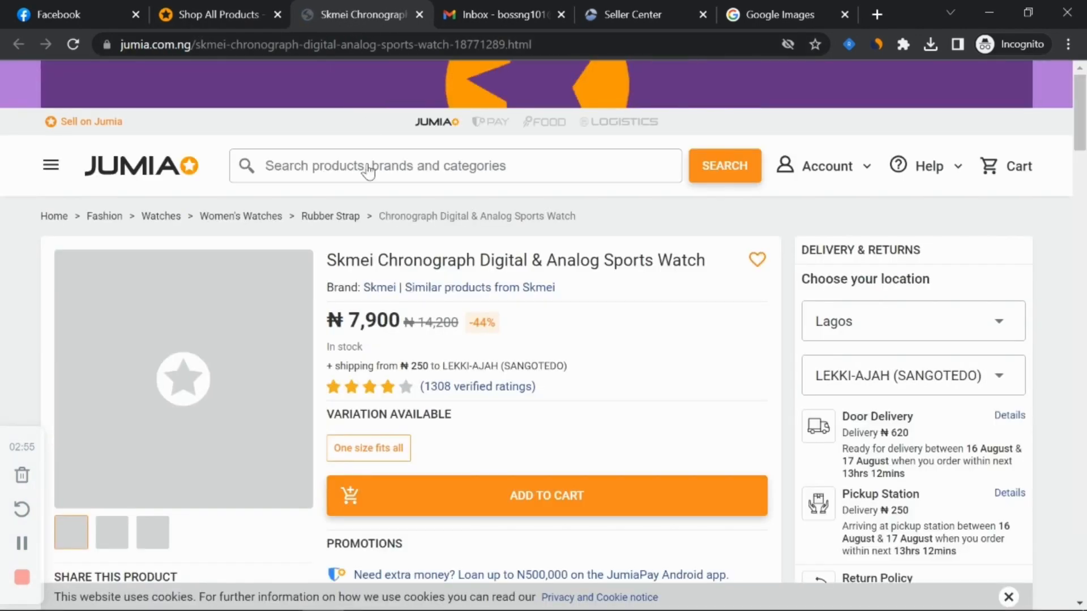
click(230, 14)
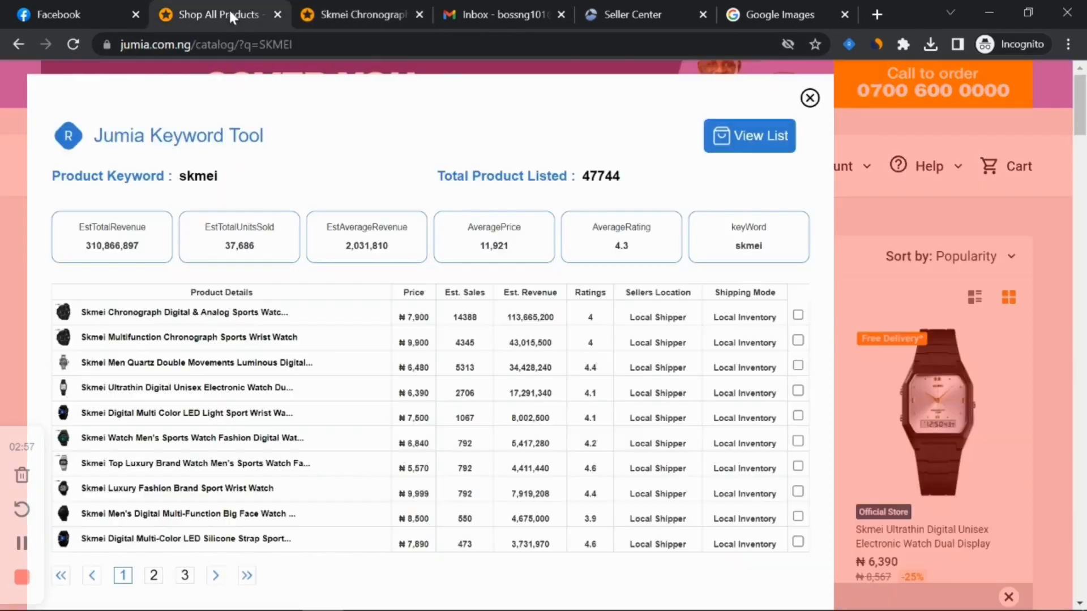
click(191, 340)
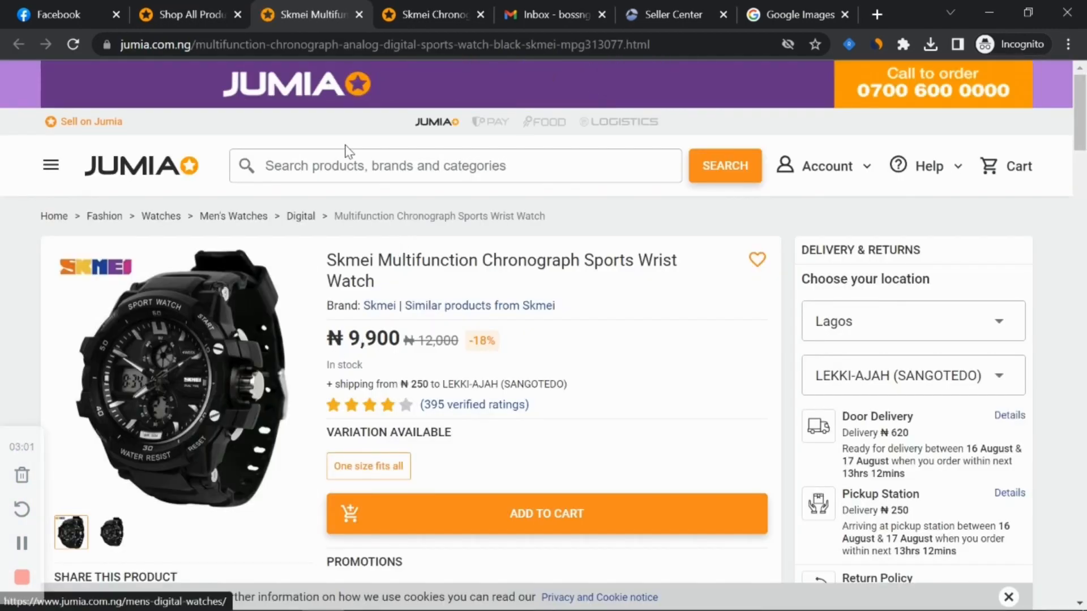
click(415, 26)
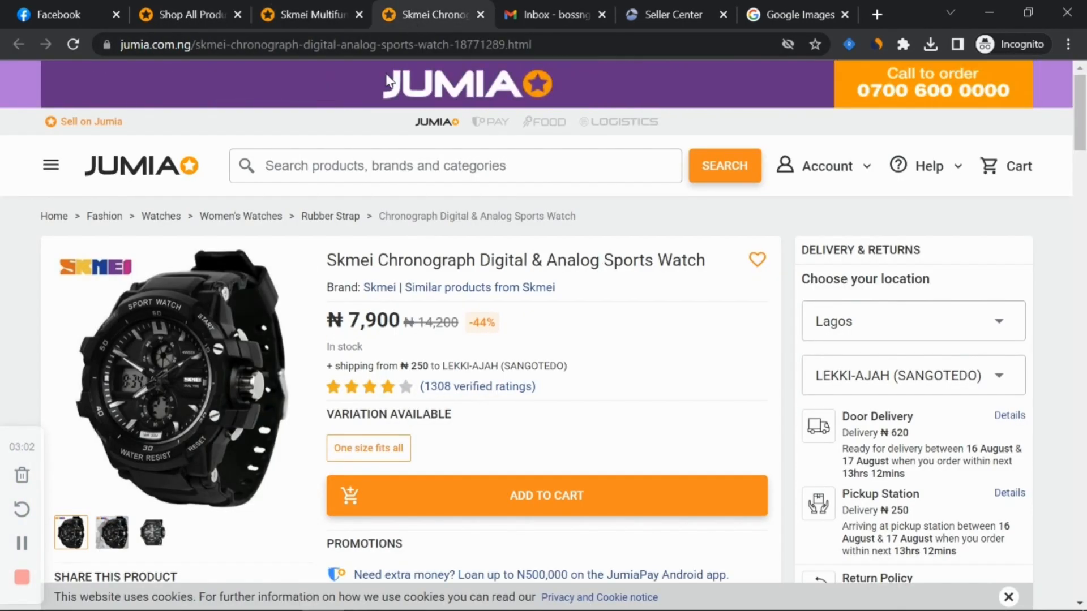
click(311, 19)
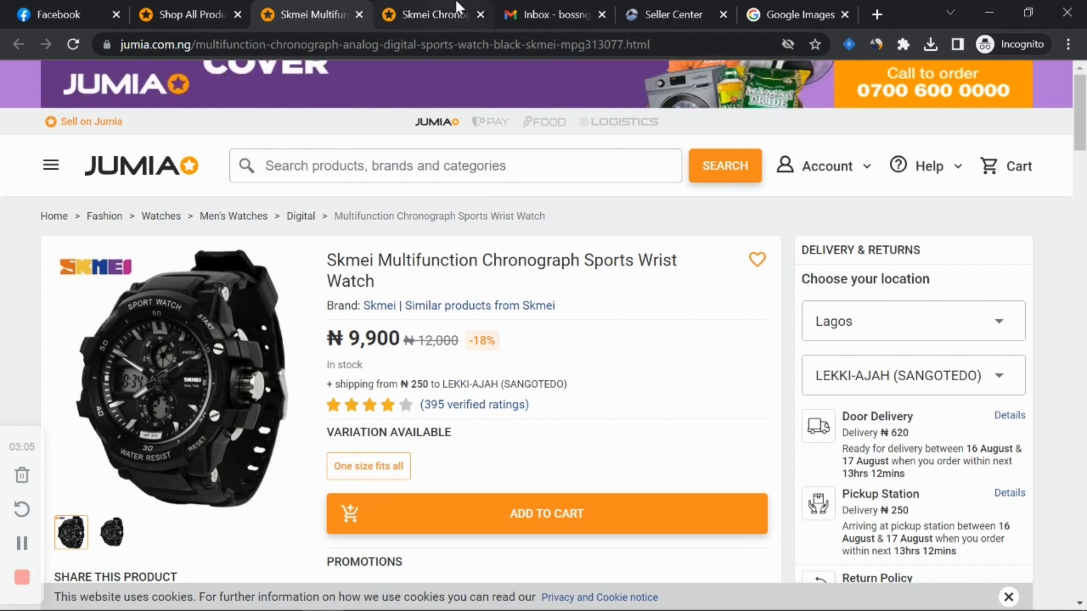
click(432, 14)
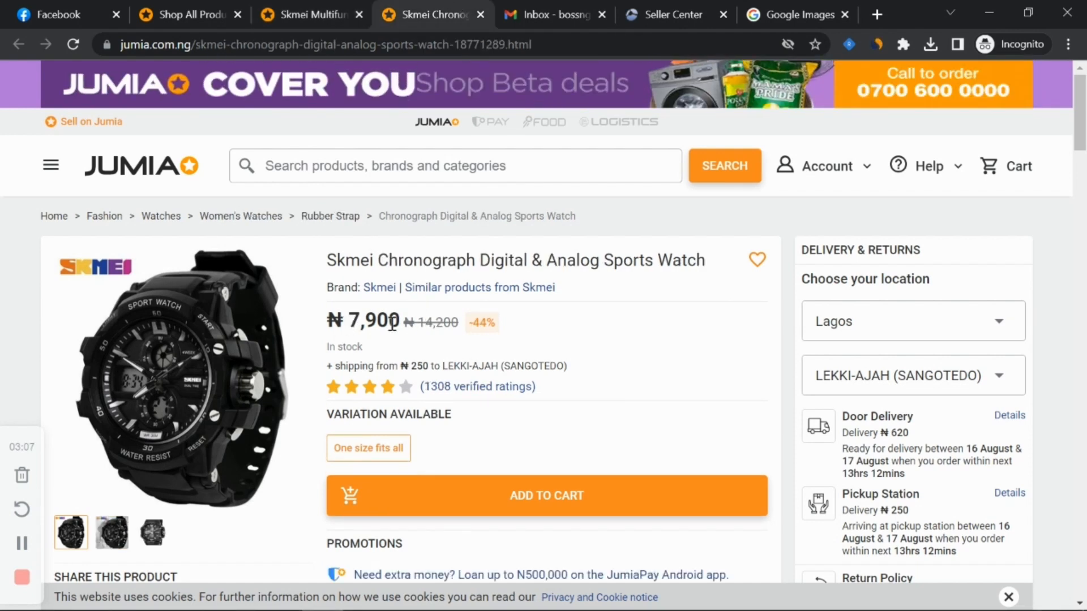
double_click(371, 320)
click(310, 16)
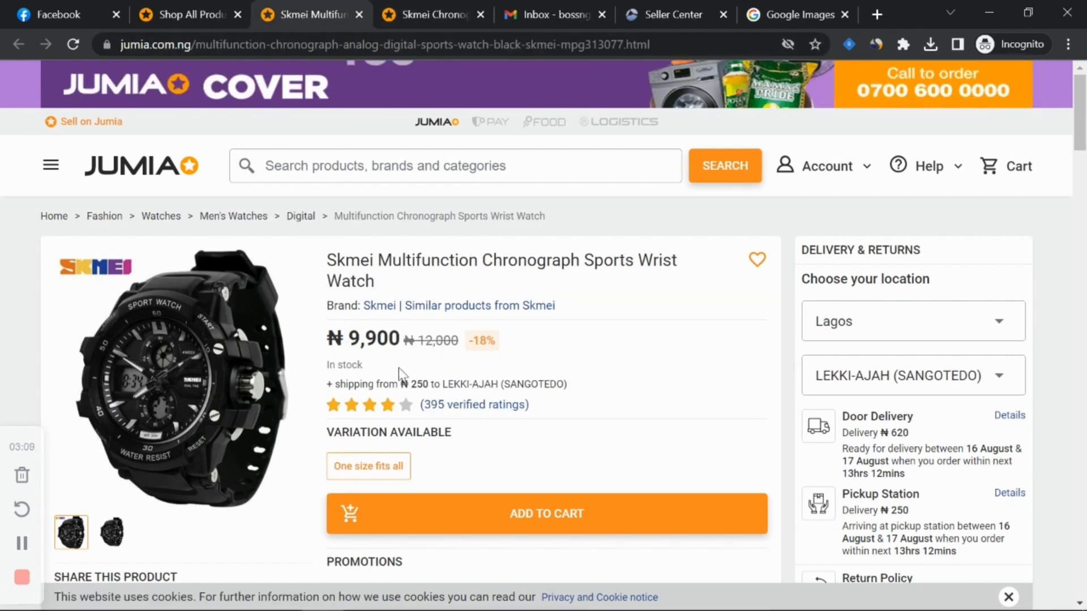
Step: Check the second page of keyword results and view the Skmei Dual Display Wrist Watch Rectangle Shape listing, closing it when done
click(203, 12)
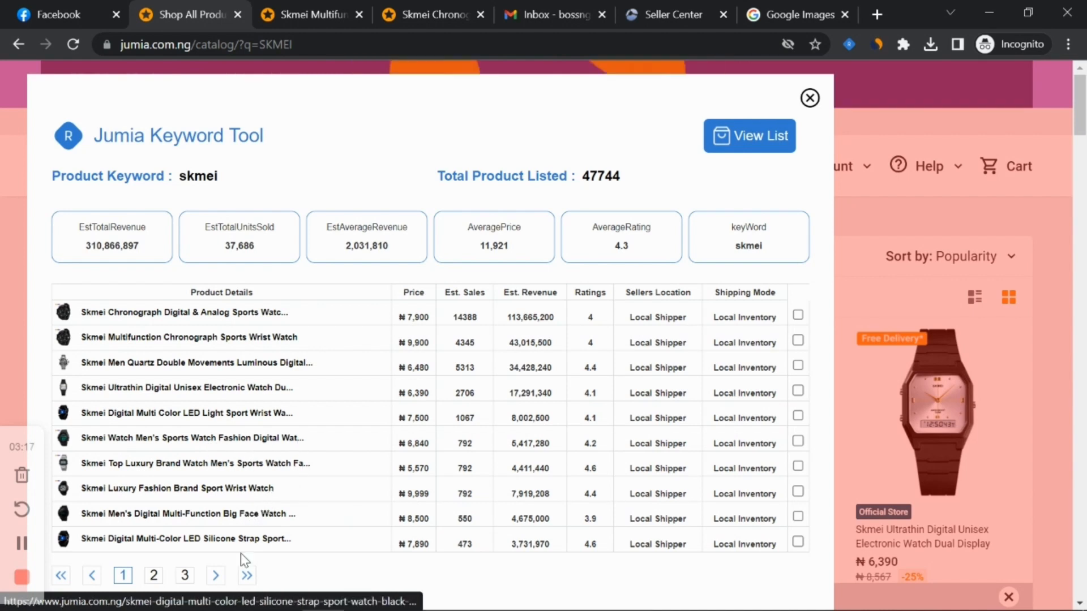
click(215, 574)
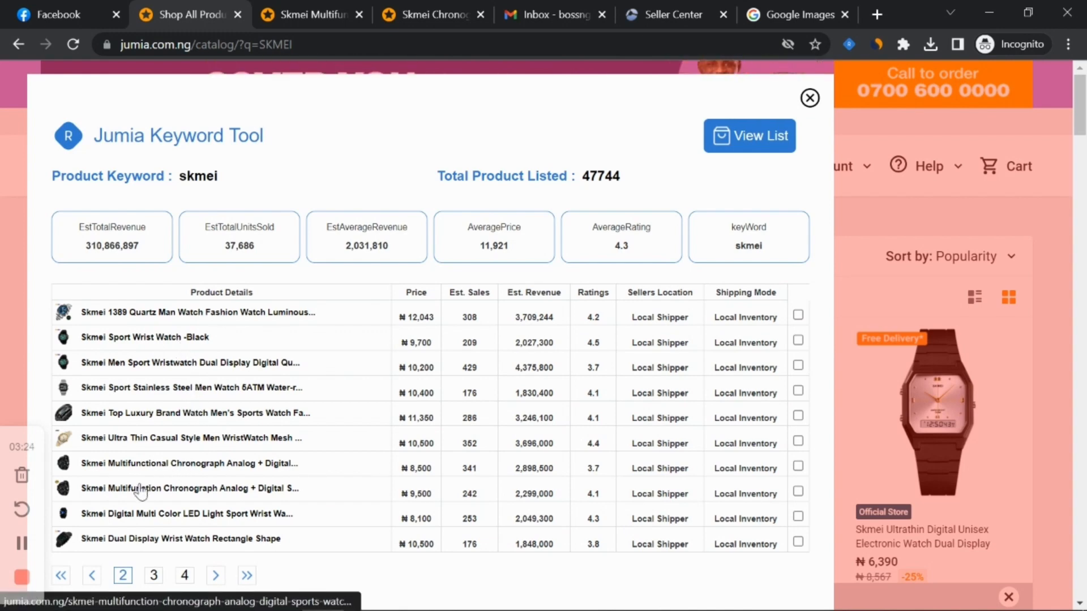
click(146, 539)
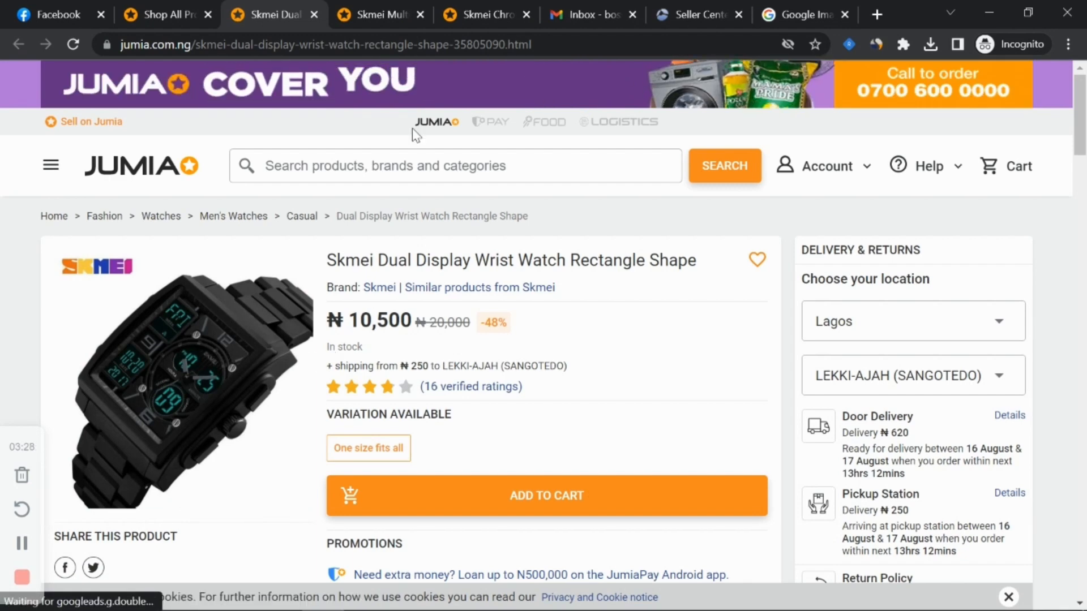
click(314, 14)
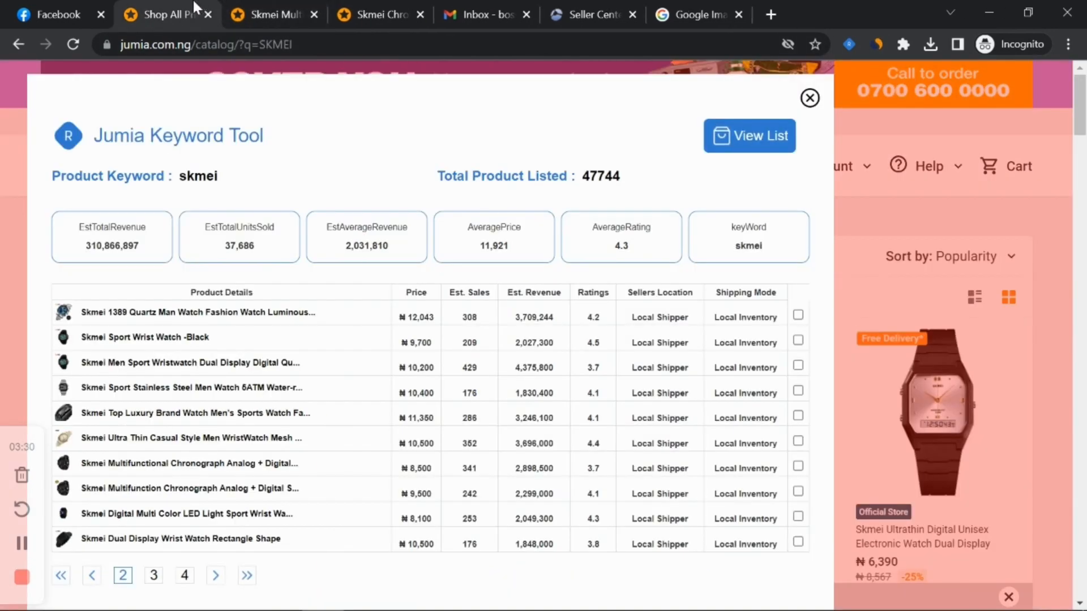
Step: Open the Skmei Multifunction Chronograph Analog + Digital Sports Watch - Black listing priced ₦9,500 and inspect its enlarged product image
click(198, 488)
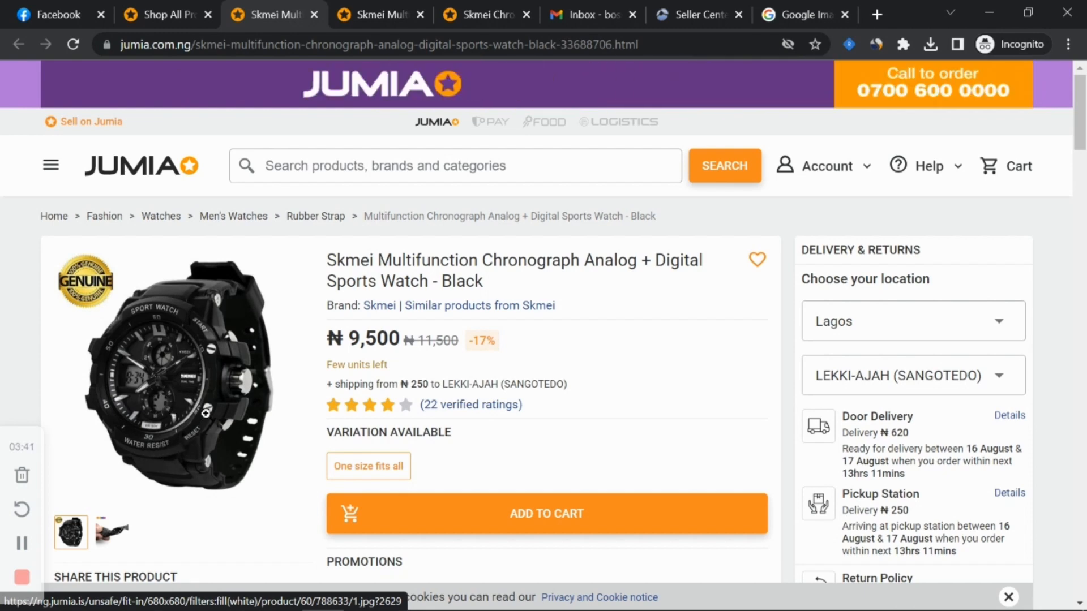
click(206, 333)
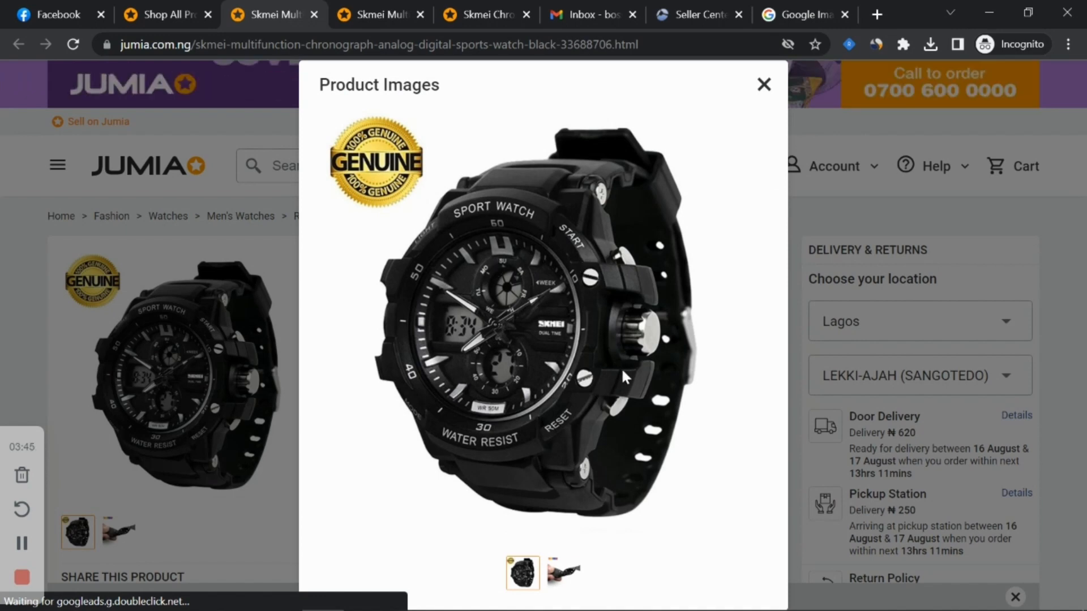
click(757, 88)
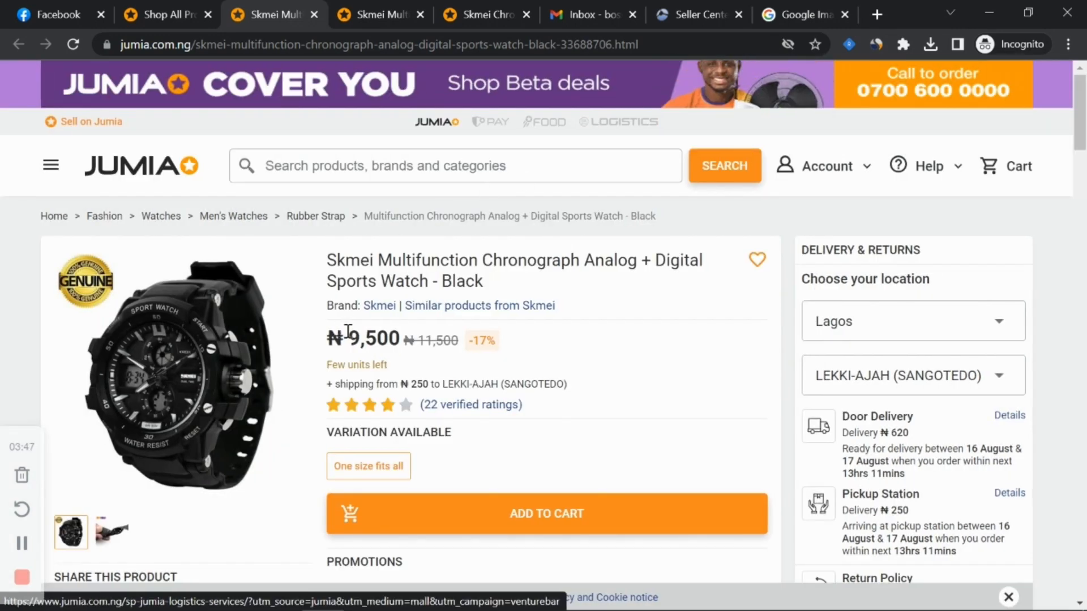
Step: Switch to Telegram and check the photos and price in the Dealrr channel's SKMEI THREE Time Watch post
click(365, 601)
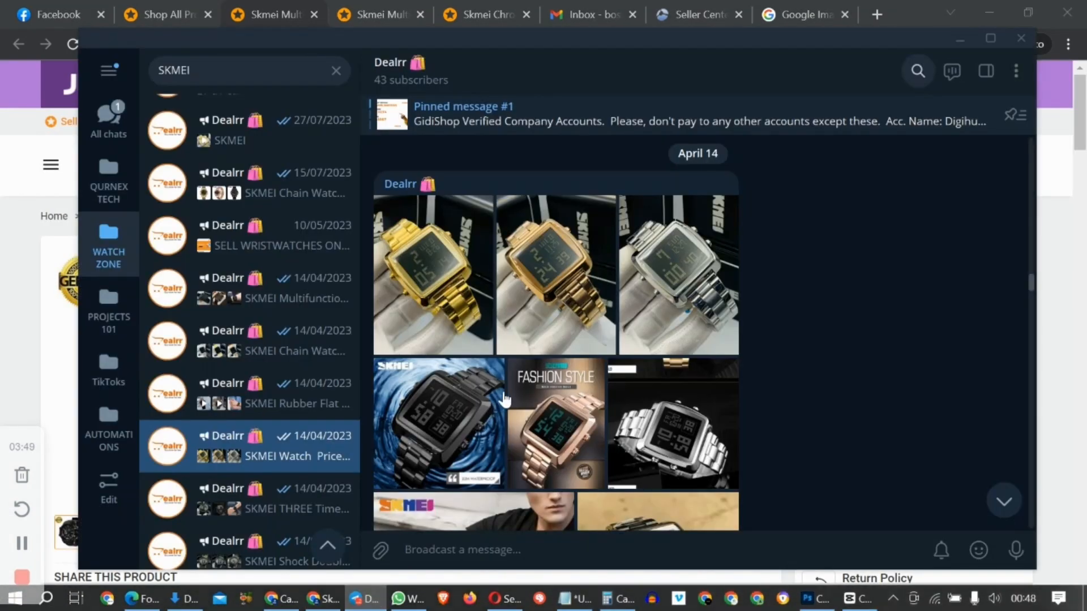
click(253, 510)
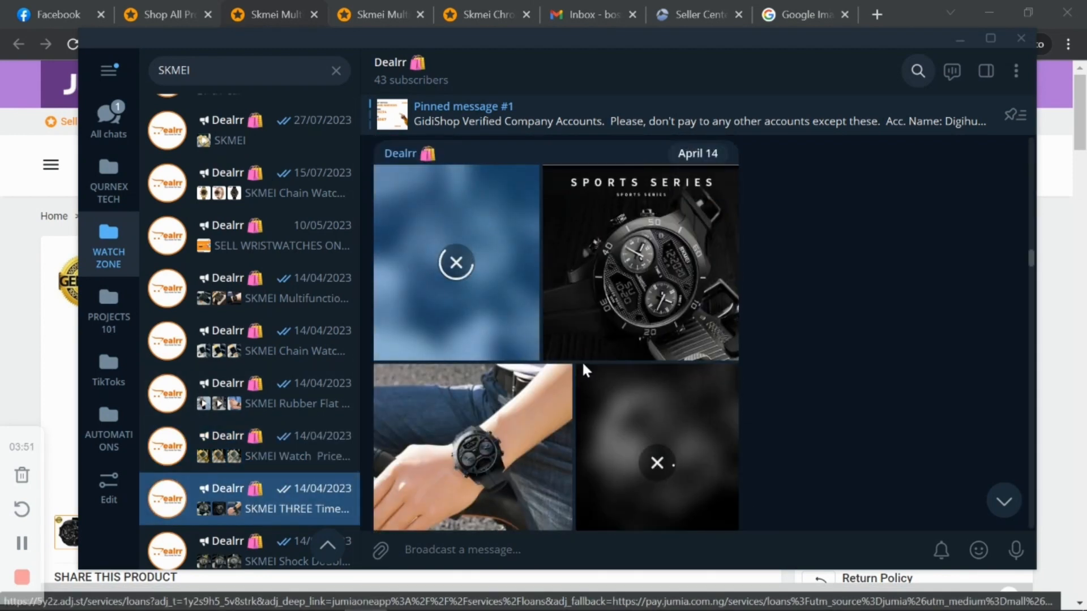
scroll(525, 419, down, 3)
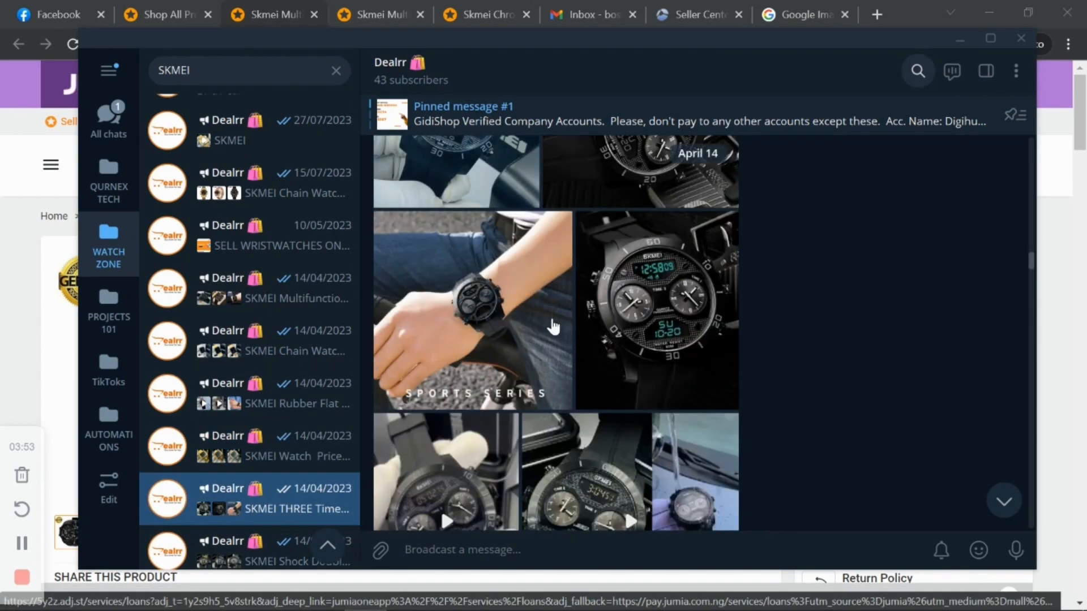
scroll(554, 327, down, 4)
scroll(249, 417, down, 3)
scroll(250, 418, up, 3)
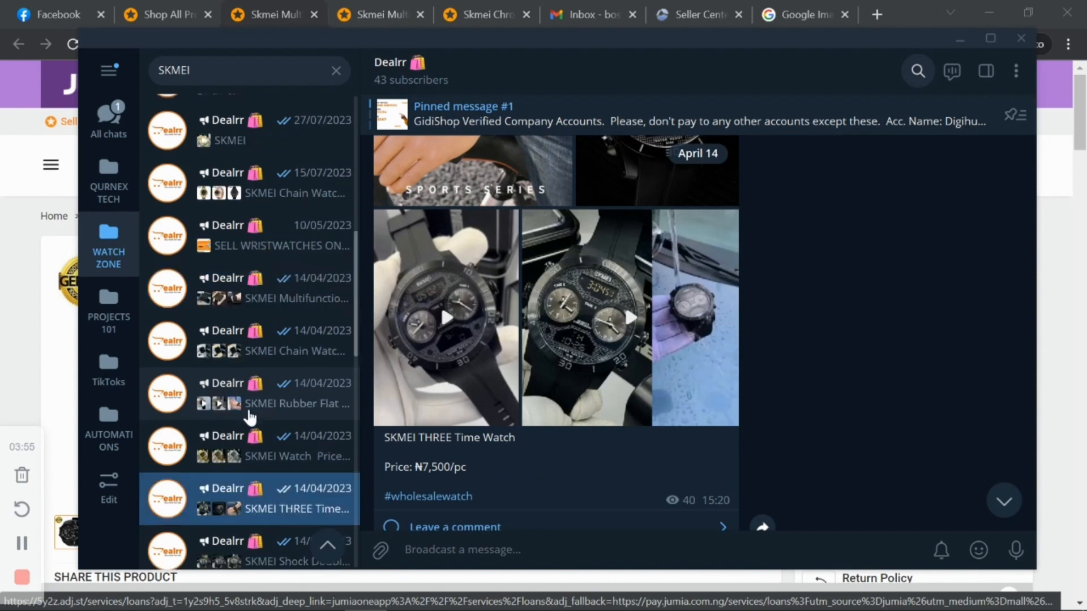
Step: Find the 02/08/2023 SKMEI Shock Double Time Watch post, view its photo full size and highlight its wholesale price
scroll(249, 418, up, 5)
click(249, 485)
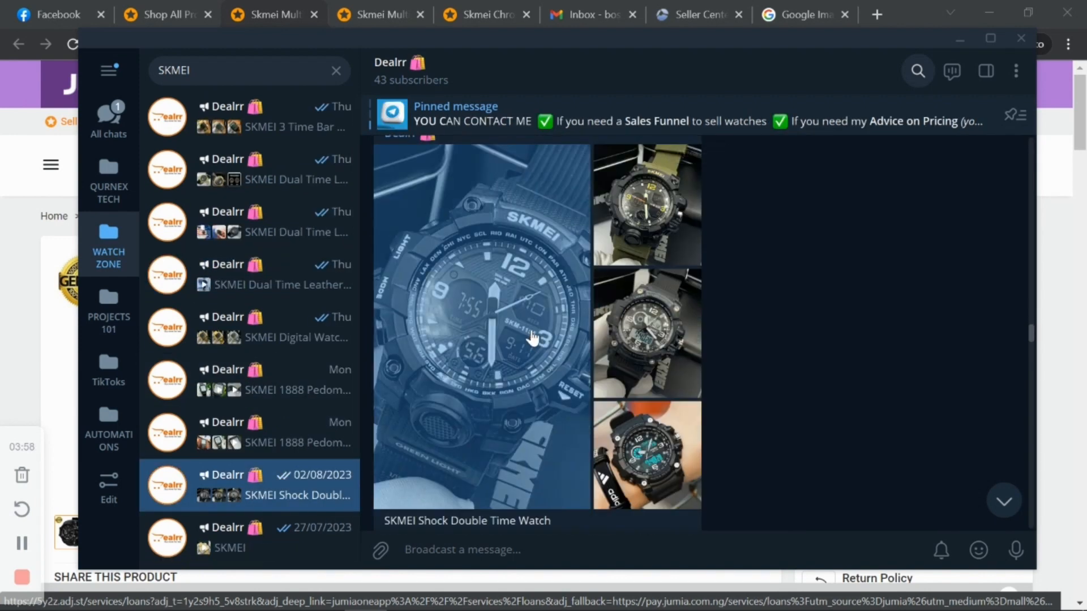
click(537, 250)
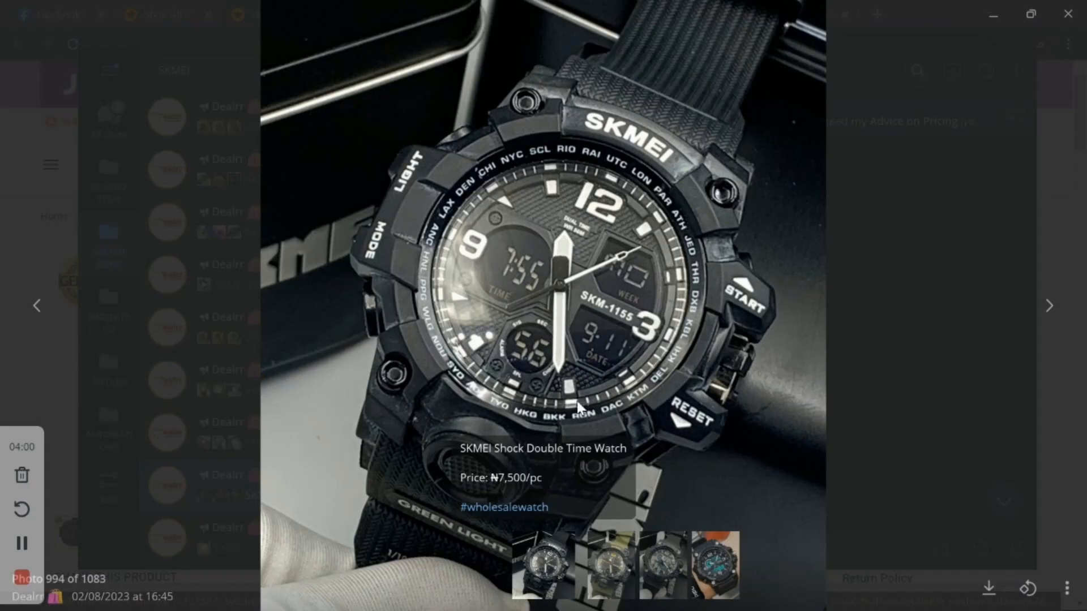
click(1009, 318)
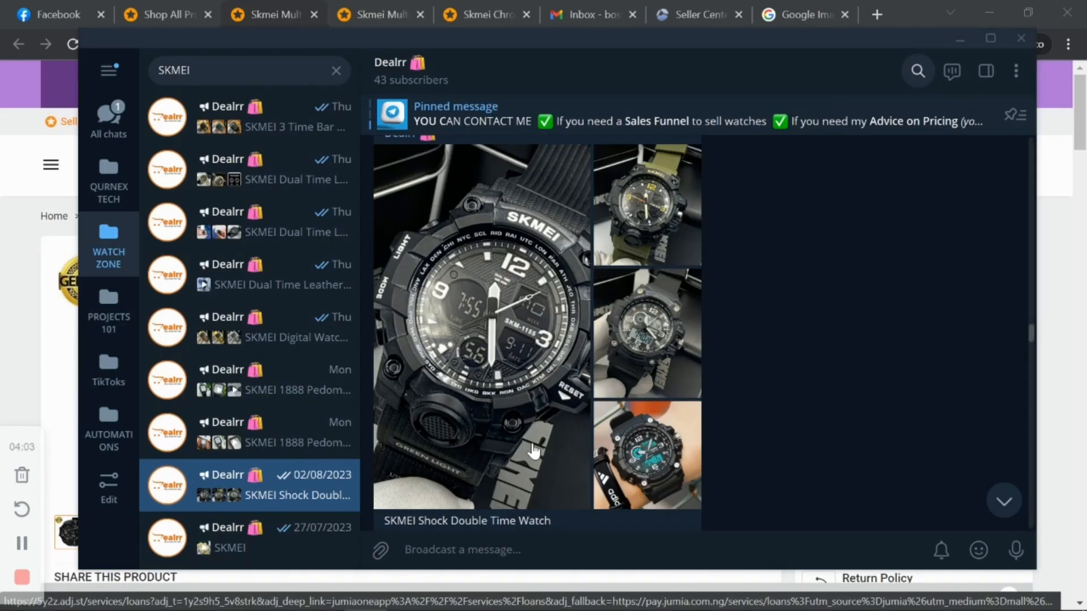
drag(417, 396, 470, 400)
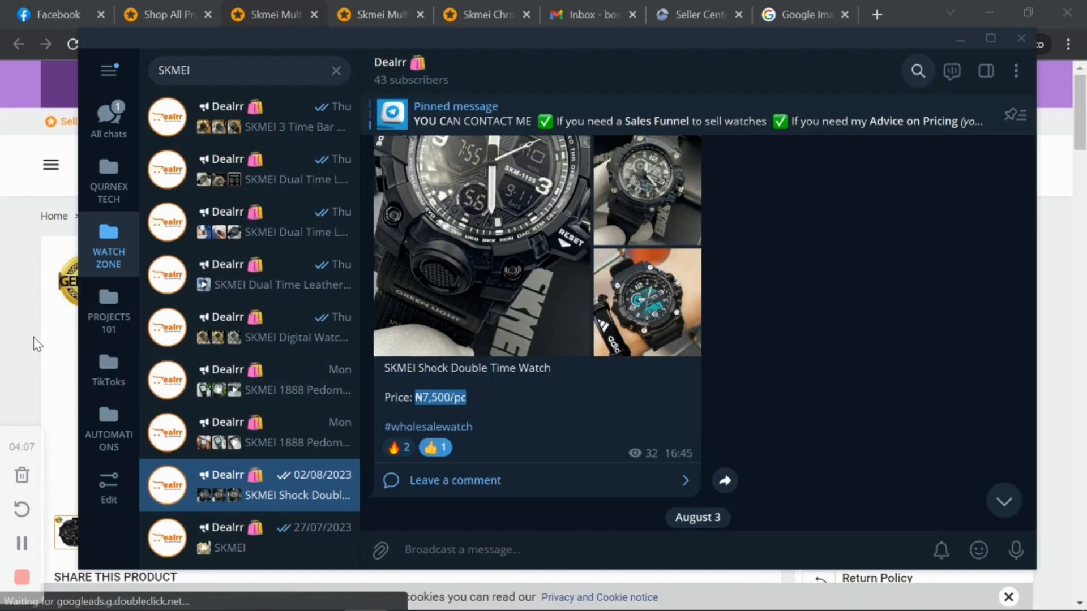
Step: Switch back to Chrome and compare the supplier's price with the Multifunction Chronograph and Chronograph Digital & Analog watch listings on Jumia
click(35, 344)
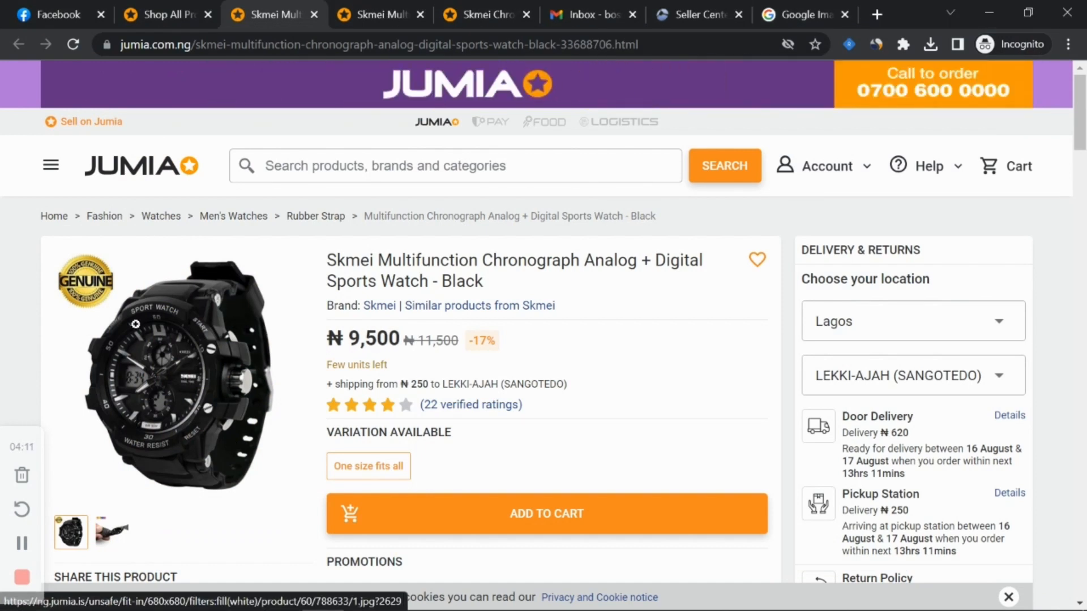
click(379, 24)
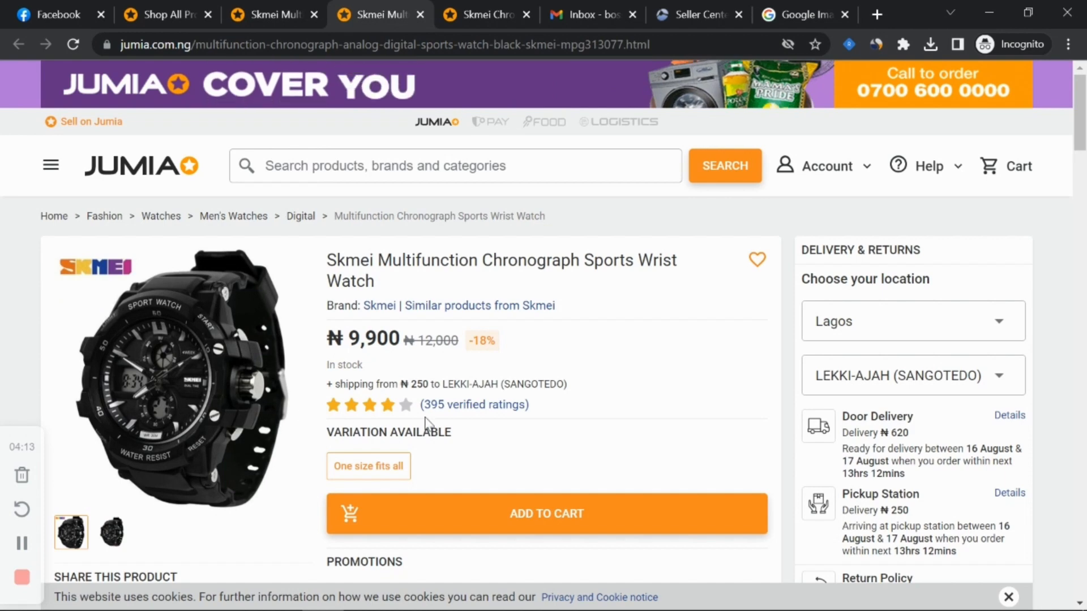
click(493, 13)
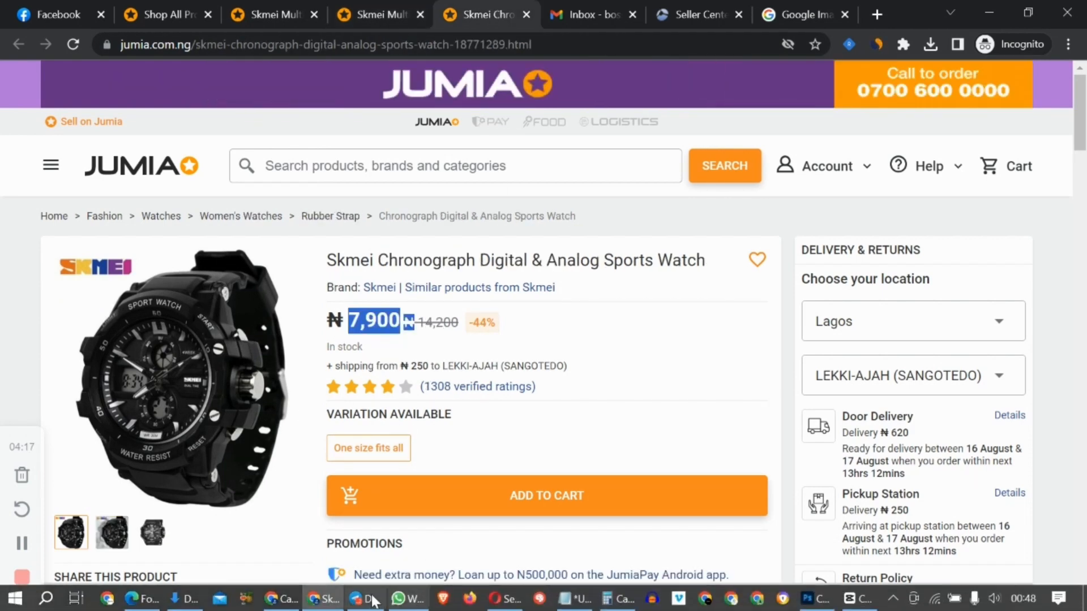
click(371, 600)
click(67, 308)
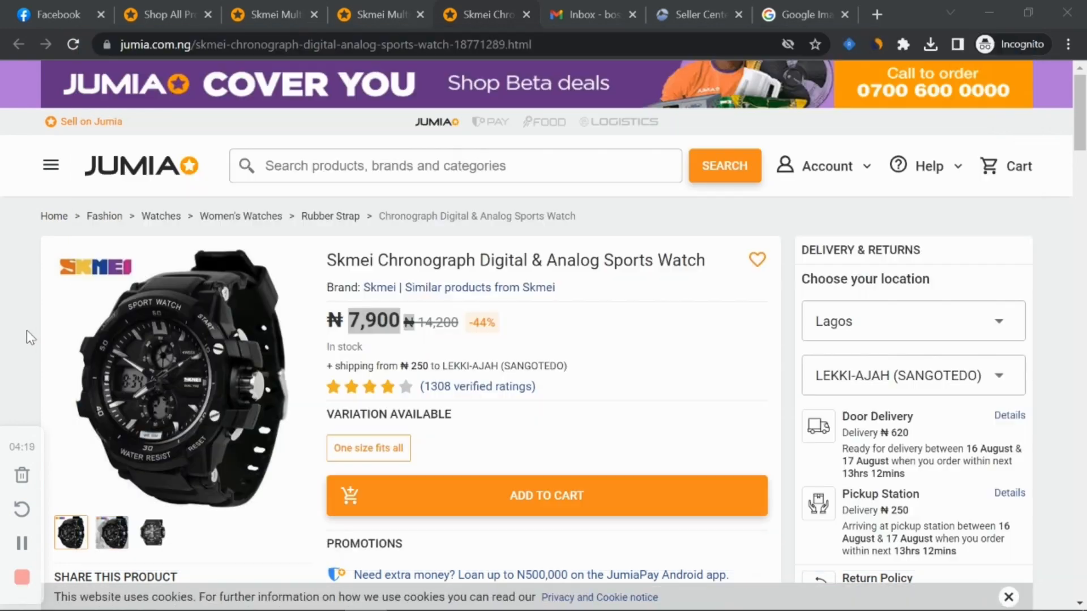
Step: Revisit the skmei keyword results and close the Multifunction Chronograph Analog + Digital Sports Watch - Black listing
click(215, 20)
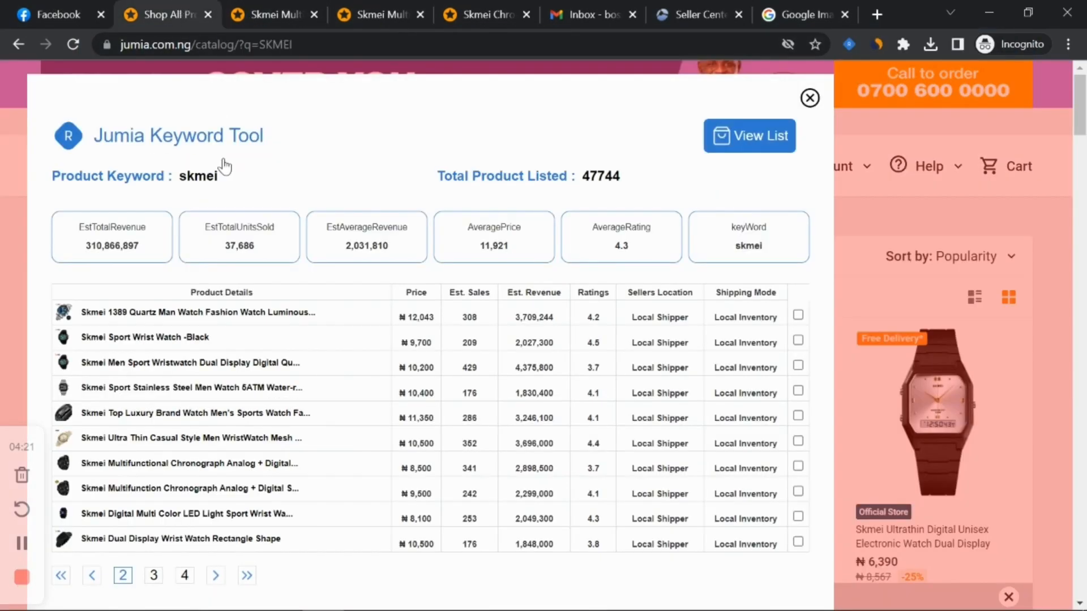
click(318, 20)
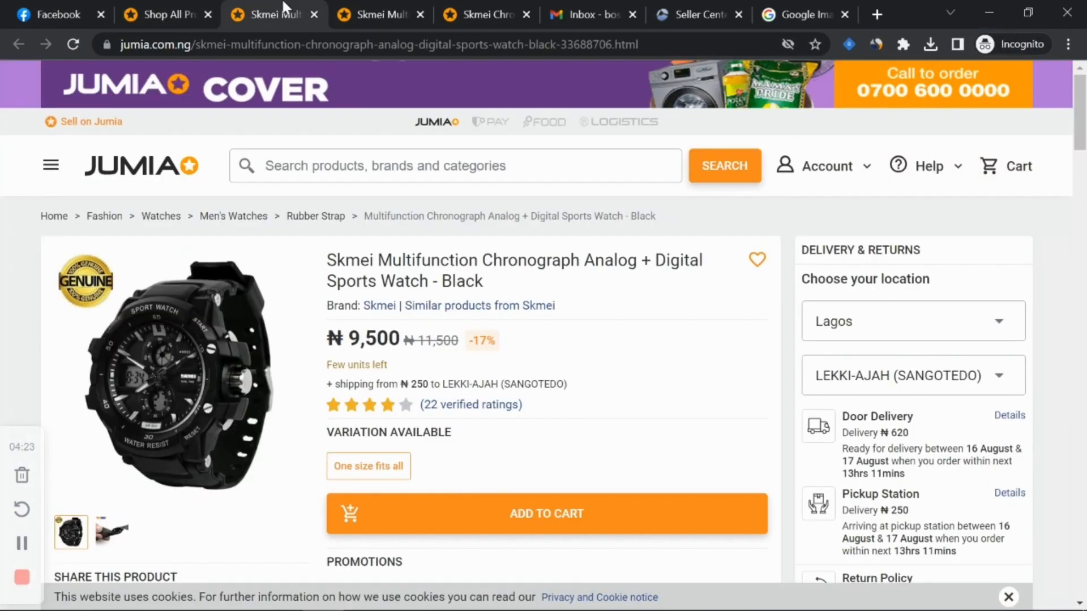
click(316, 9)
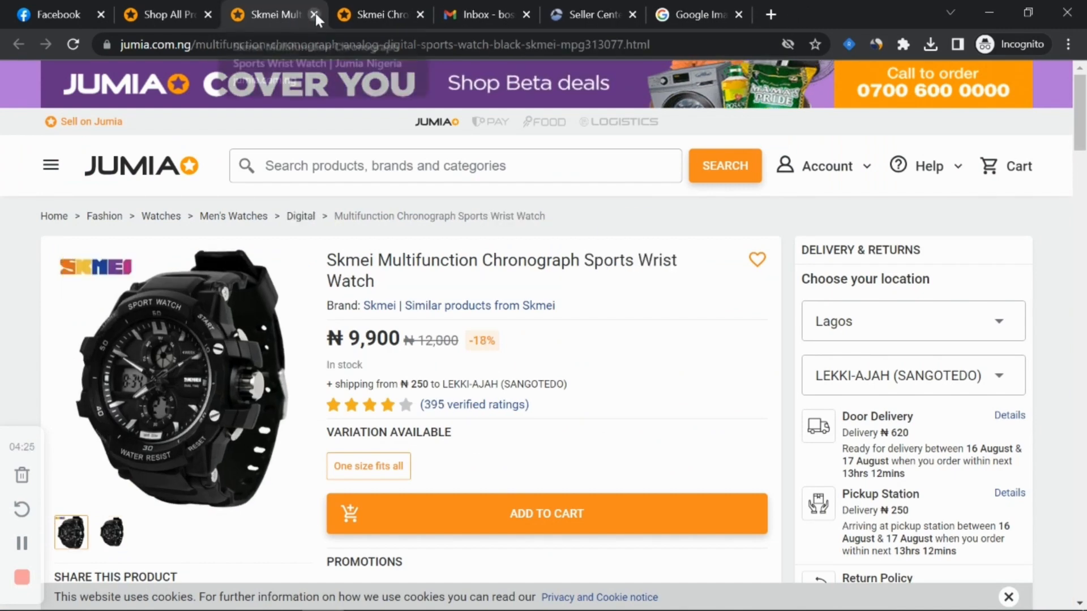
Step: Close the Skmei Multifunction Chronograph Sports Wrist Watch listing, switch to Telegram and browse the SKMEI Shock Double Time Watch photos full size
click(314, 14)
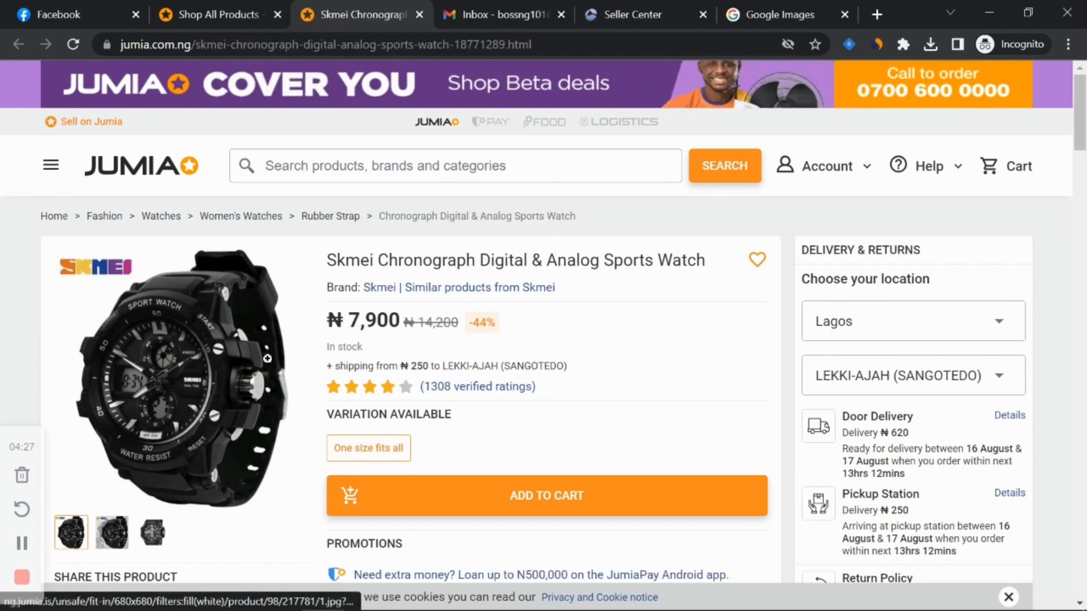
click(363, 601)
scroll(568, 388, up, 4)
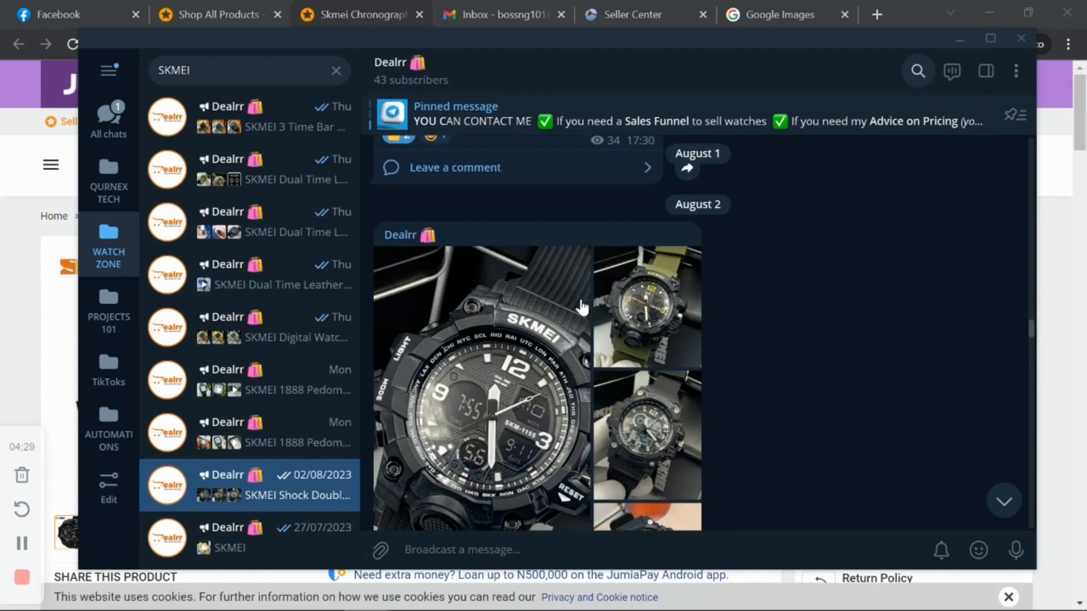
scroll(630, 430, down, 2)
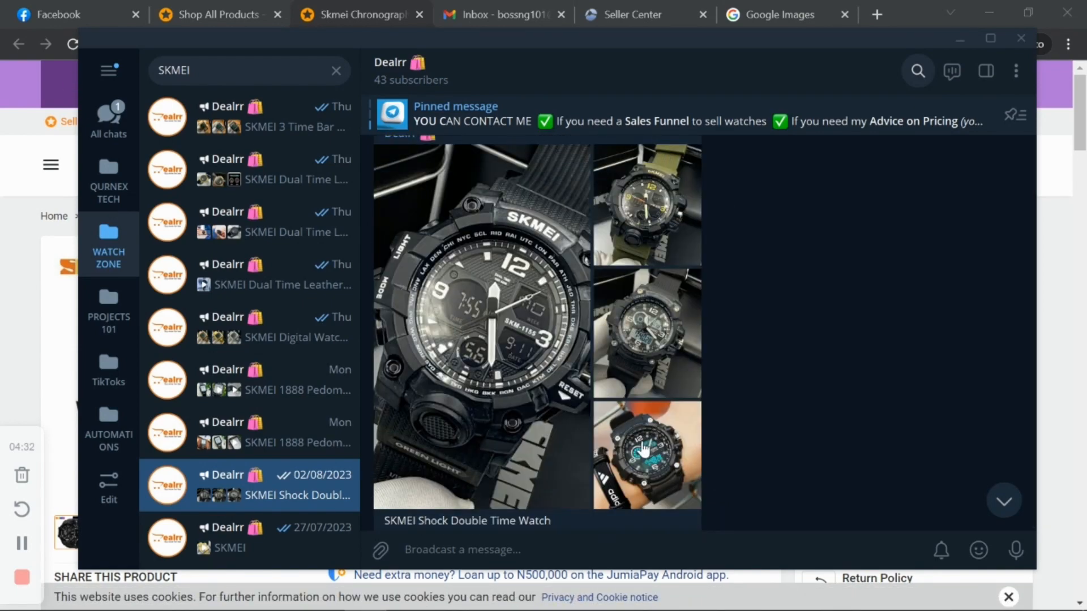
click(646, 441)
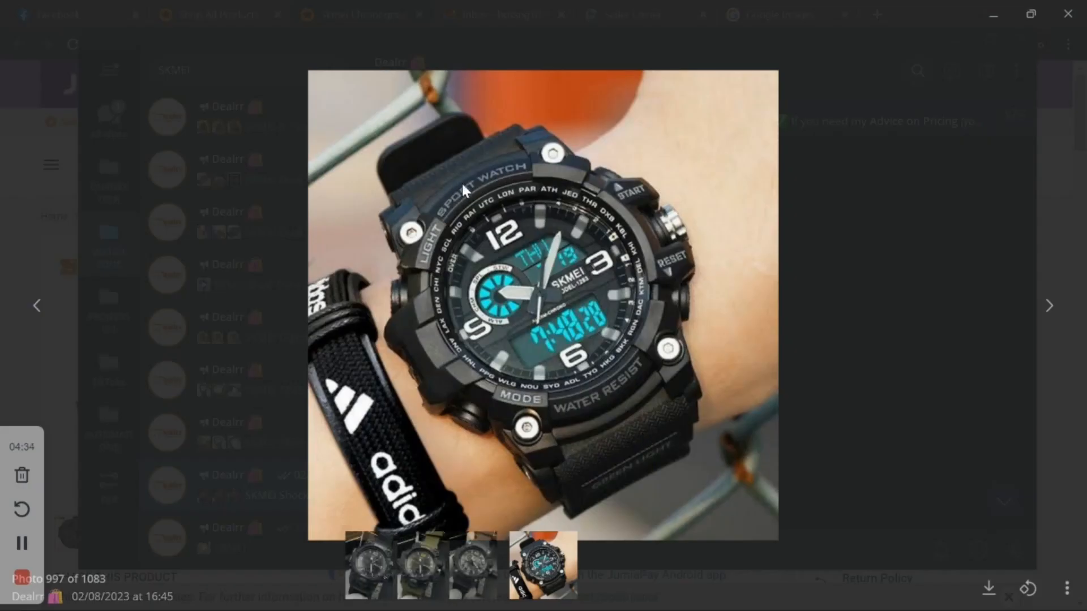
click(38, 306)
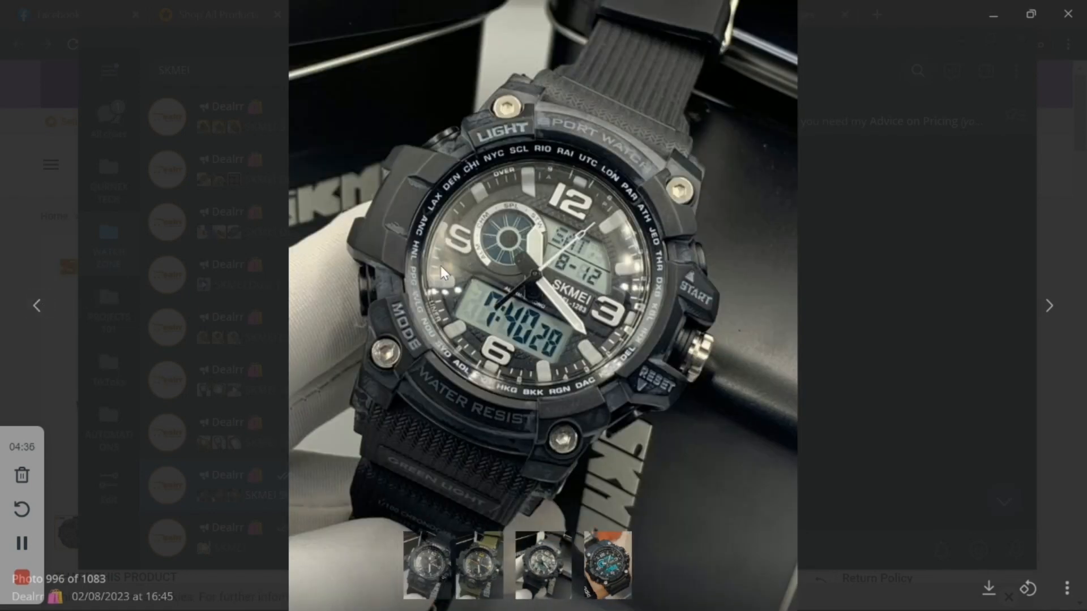
click(58, 299)
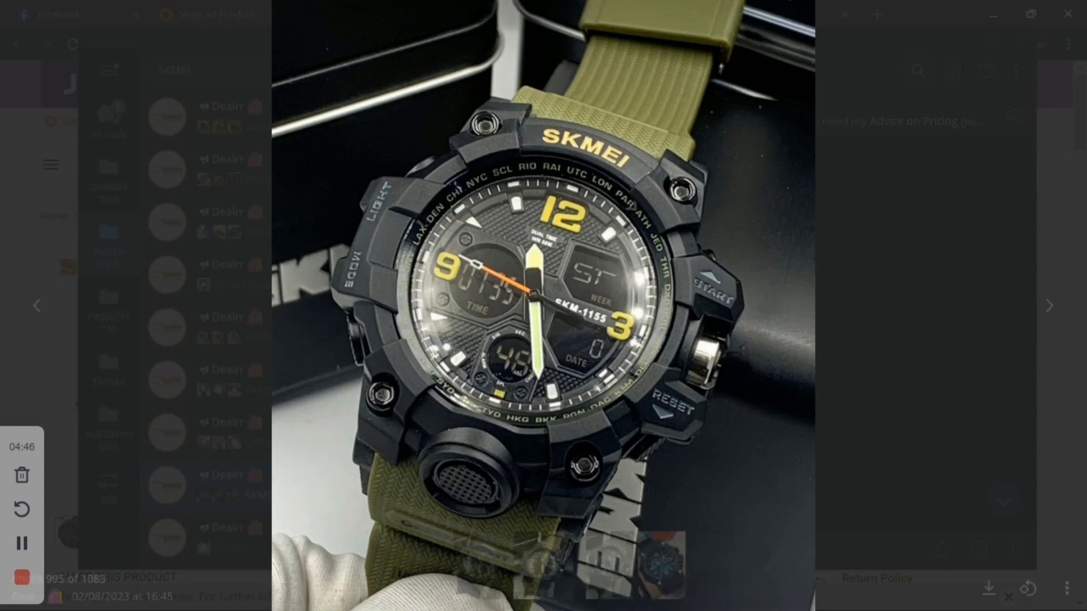
Step: Save the post's on-wrist watch photo to Downloads as JPEG photo_2023-08-02_16-45-49 and view it full size once more
click(694, 484)
click(694, 484)
right_click(531, 220)
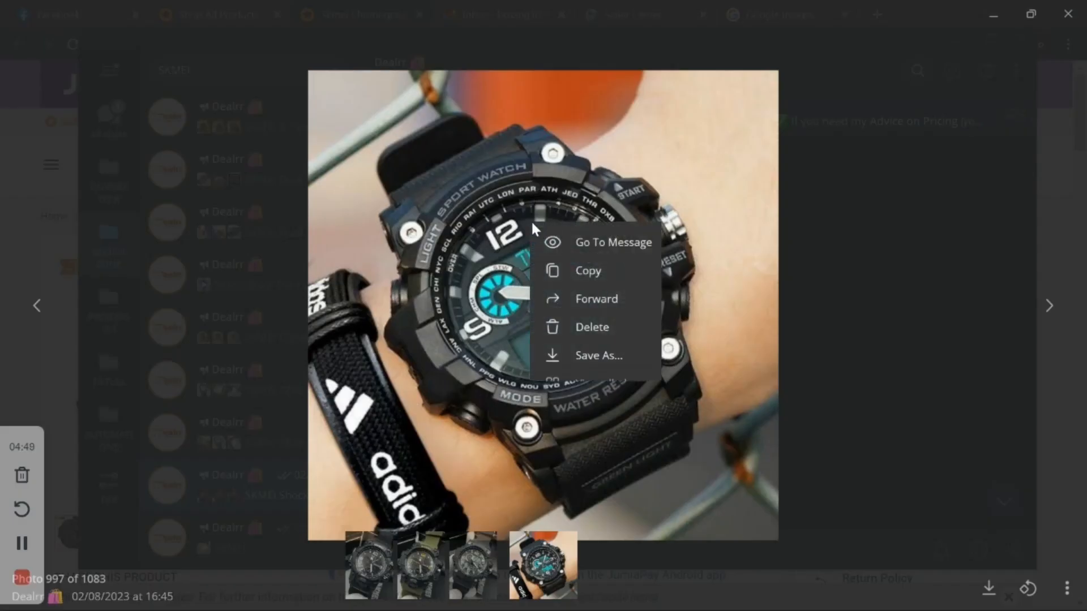
click(599, 355)
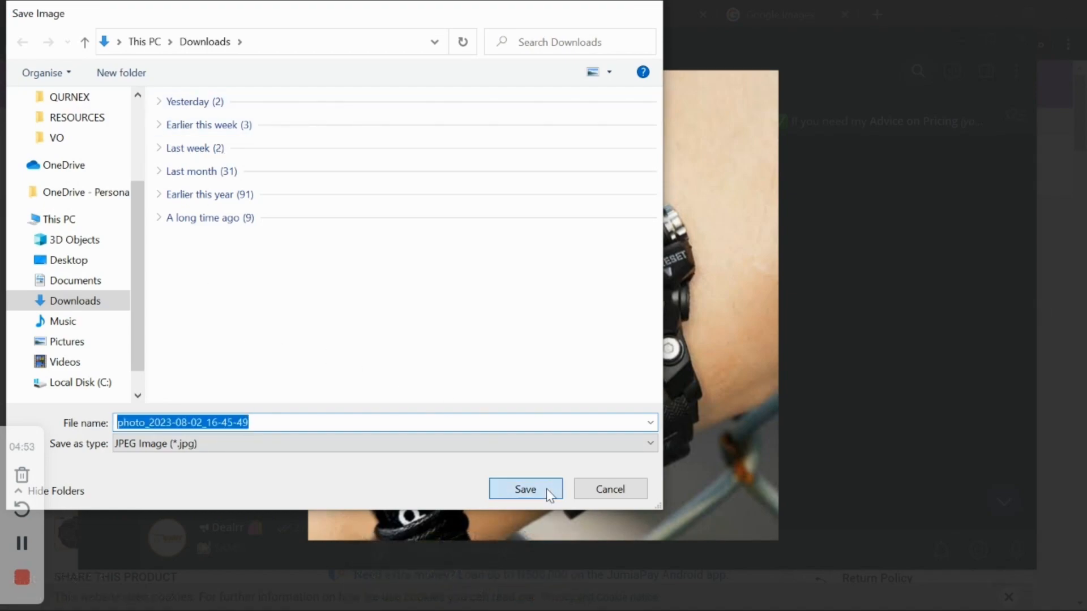
click(546, 488)
click(832, 320)
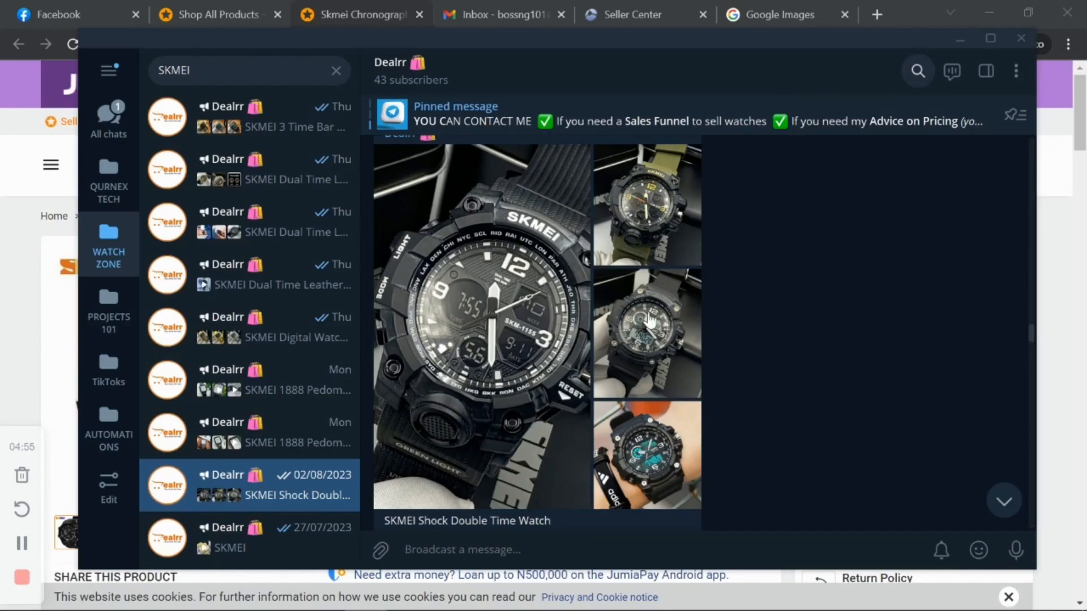
click(660, 430)
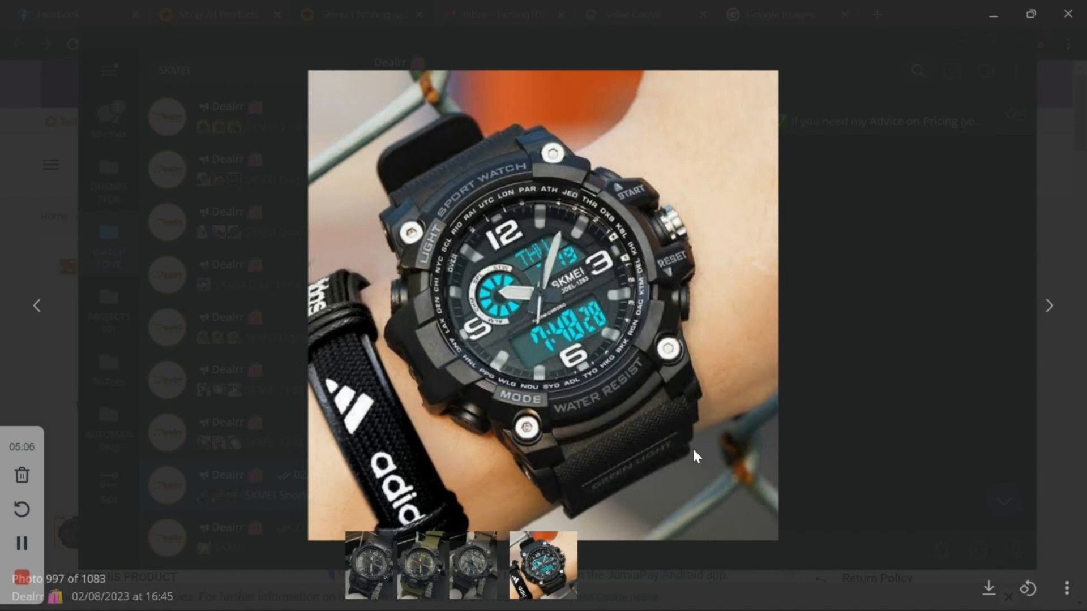
click(843, 356)
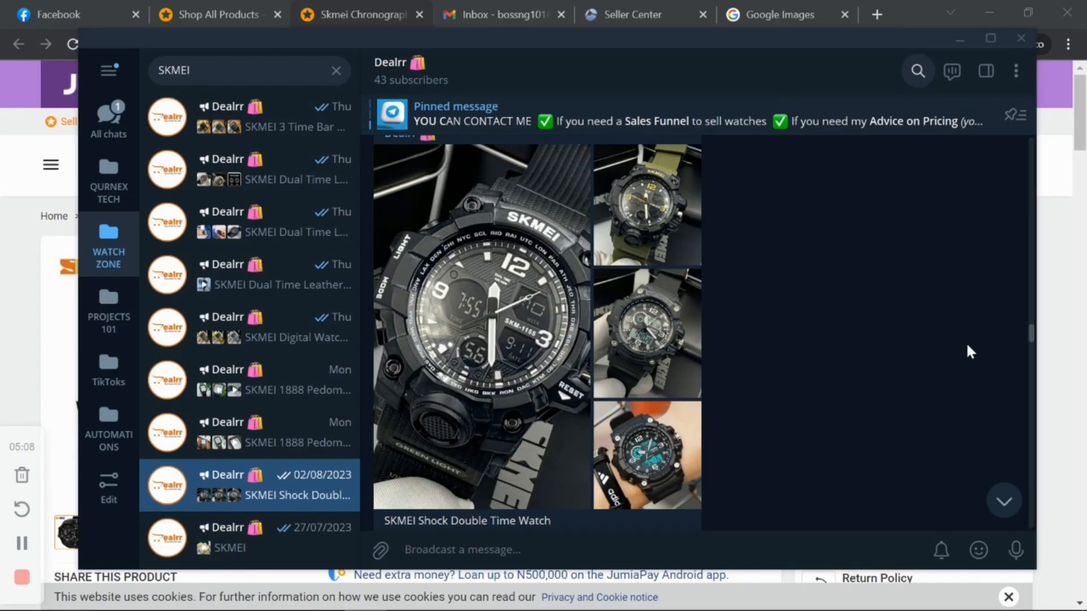
Step: Switch to Chrome and run a Google Images search by image with the uploaded photo_2023-08-02_16-45-49
click(1047, 389)
click(742, 14)
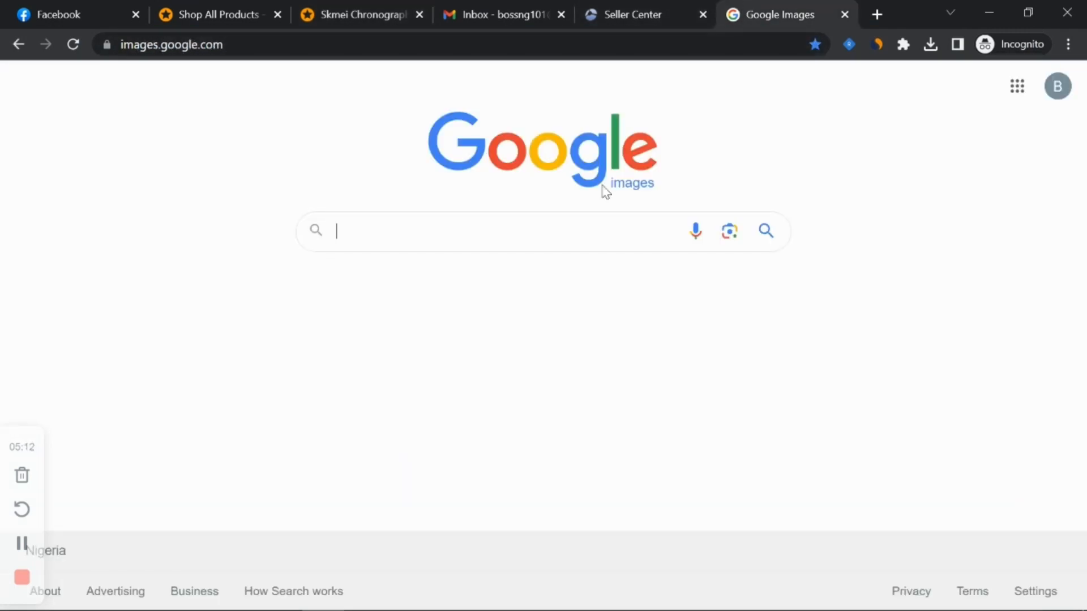
click(730, 237)
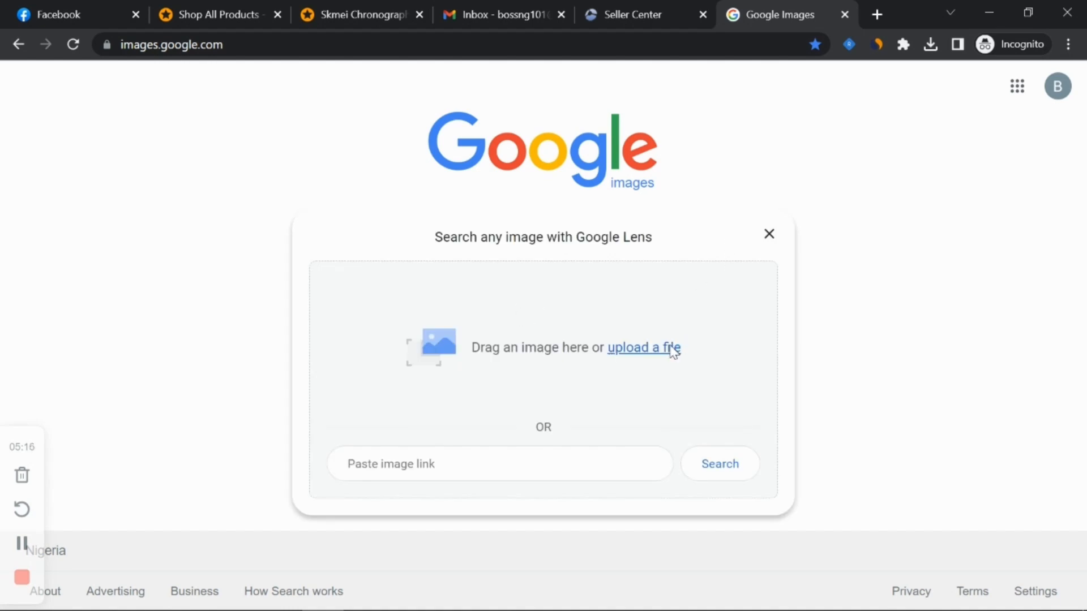
click(676, 348)
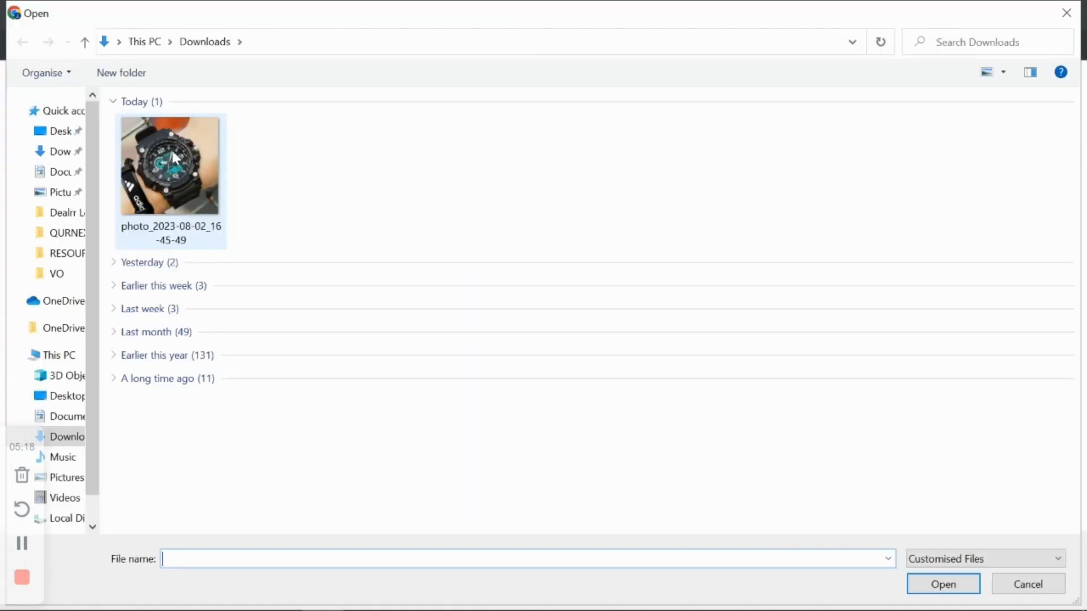
double_click(172, 152)
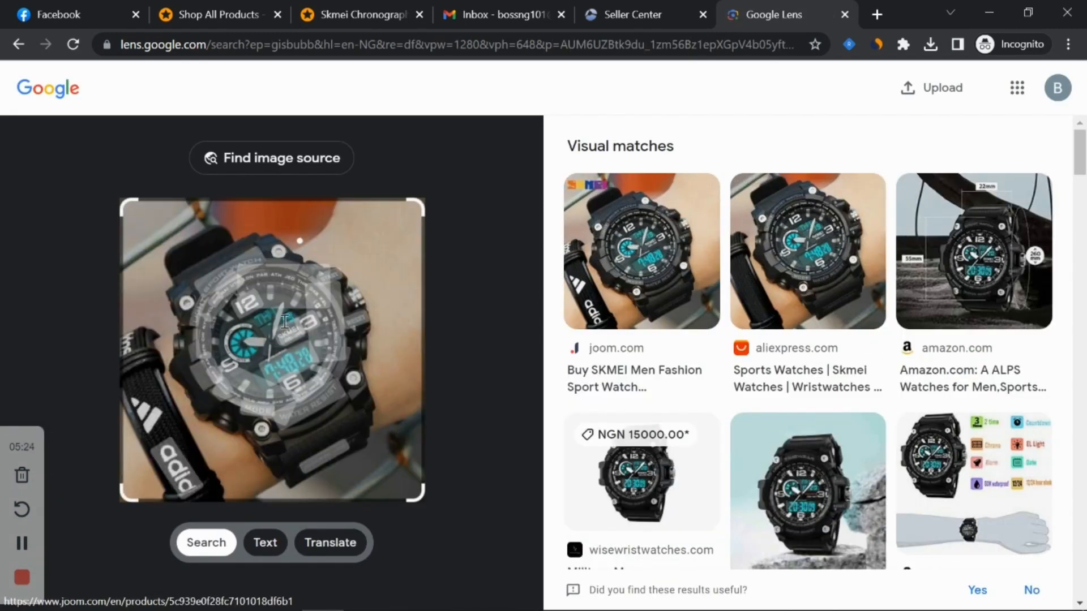
Step: Look through the visual matches for listings of the same SKMEI watch on Jumia, AliExpress, Amazon and other shops
scroll(905, 400, down, 3)
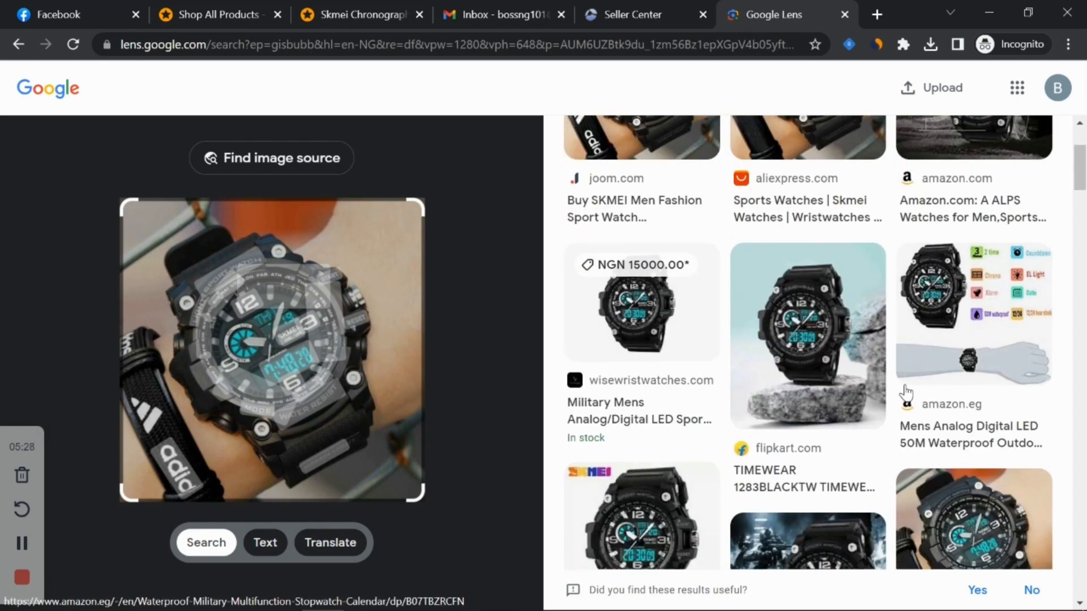
scroll(906, 390, down, 7)
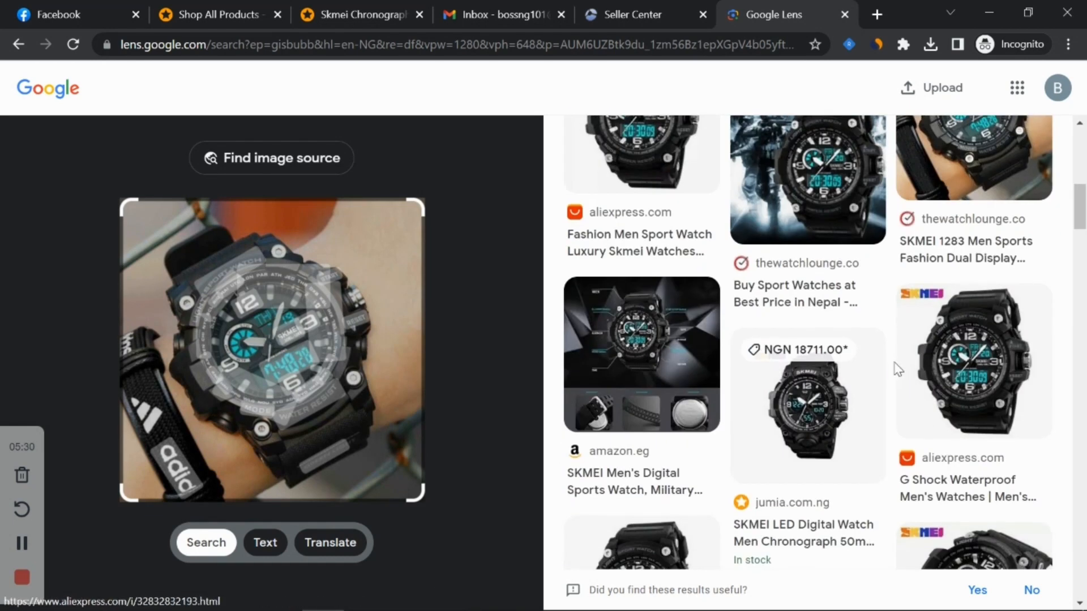
scroll(897, 365, down, 1)
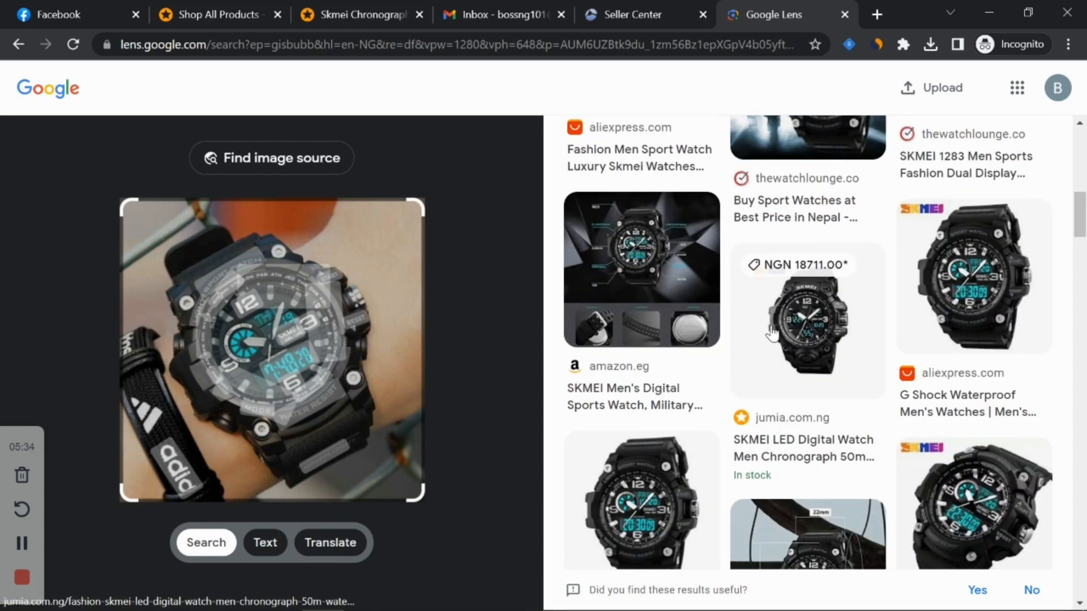
scroll(974, 321, down, 3)
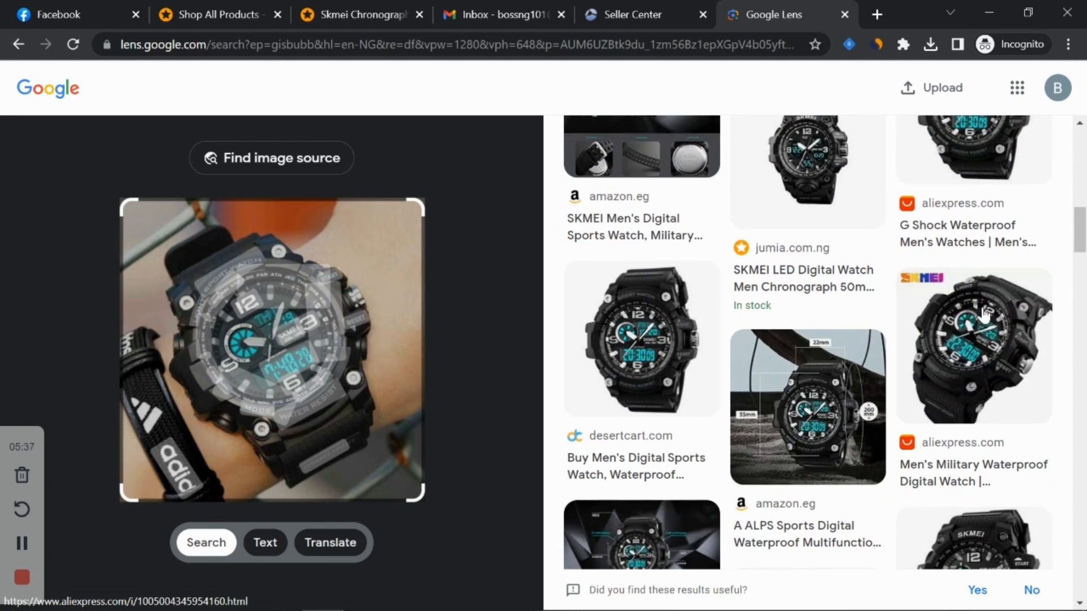
scroll(903, 384, down, 5)
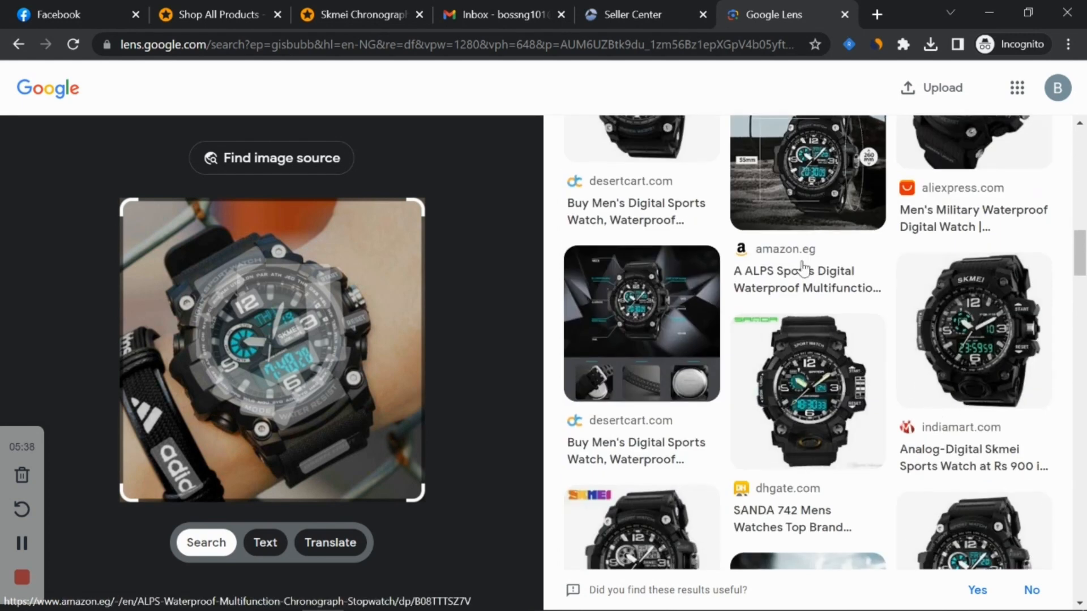
scroll(804, 266, up, 2)
scroll(752, 290, down, 3)
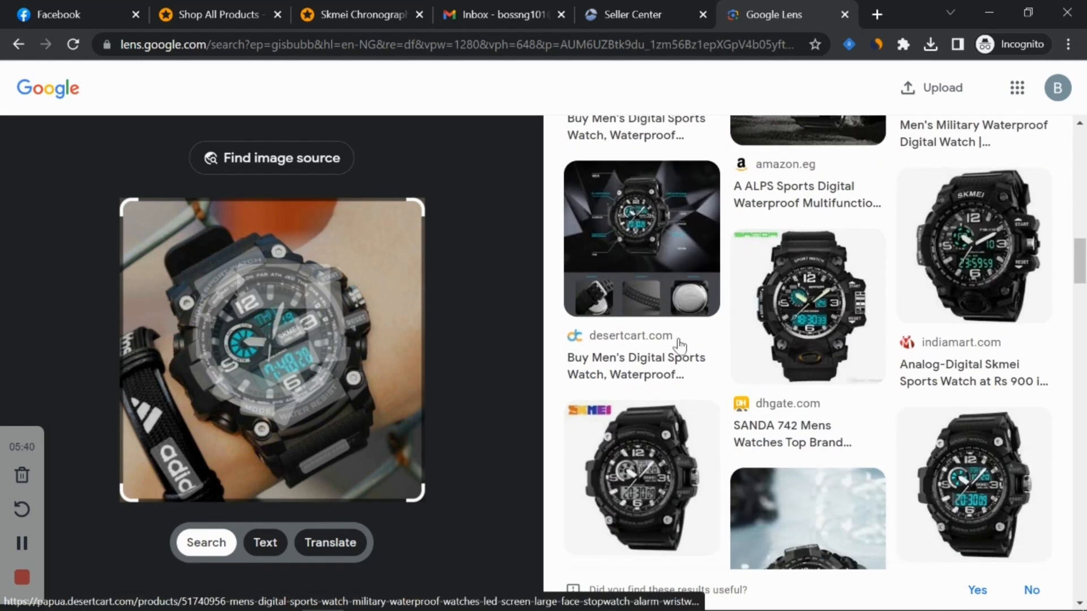
scroll(827, 412, down, 3)
scroll(828, 412, up, 1)
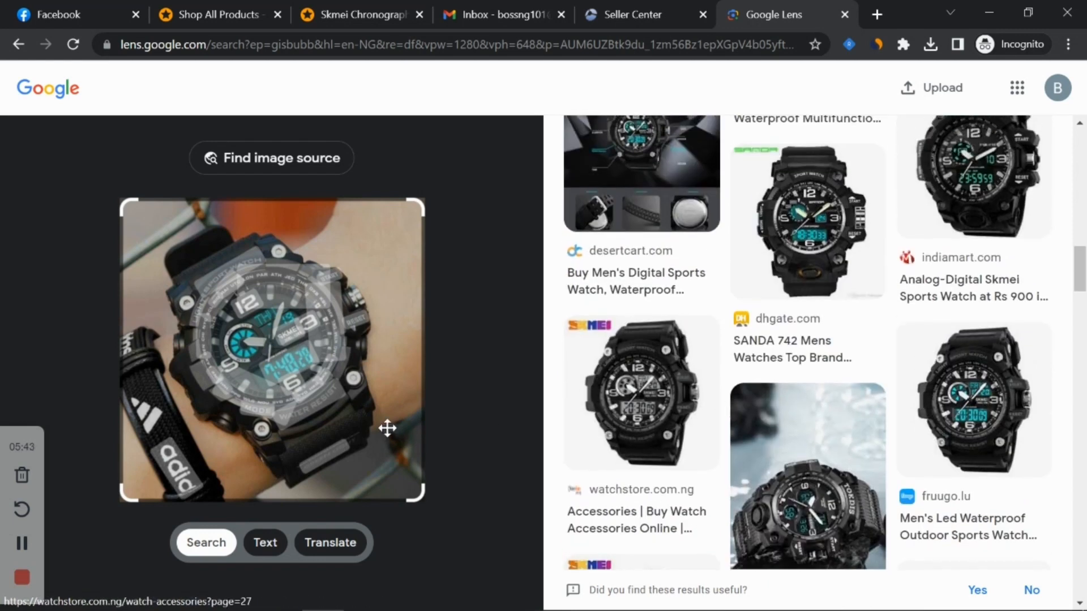
scroll(844, 404, up, 8)
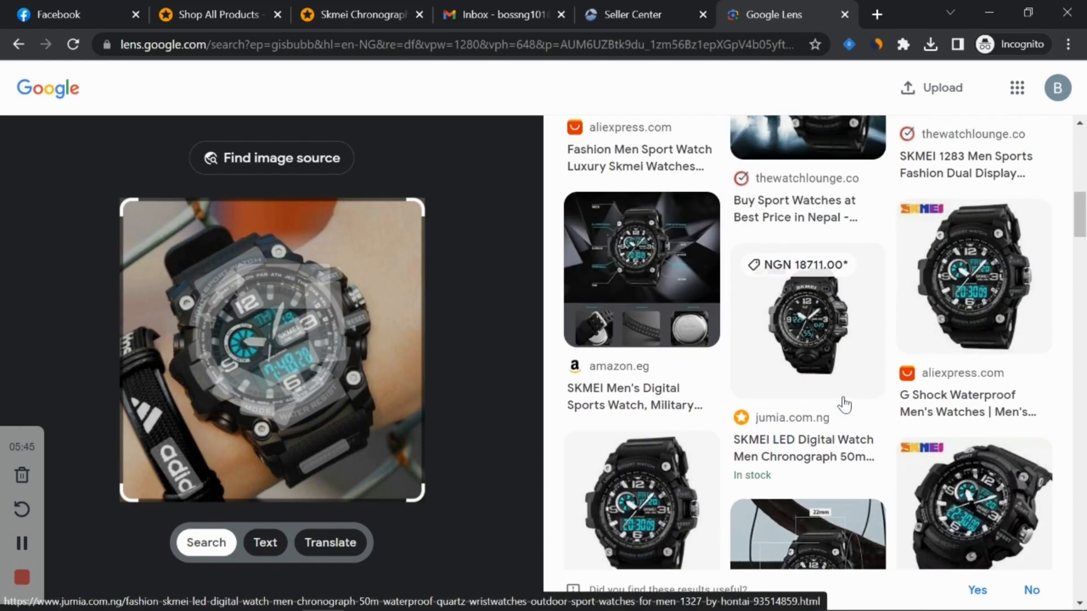
Step: Open the jumia.com.ng SKMEI LED Digital Watch Men Chronograph match and view its main product image enlarged
click(813, 337)
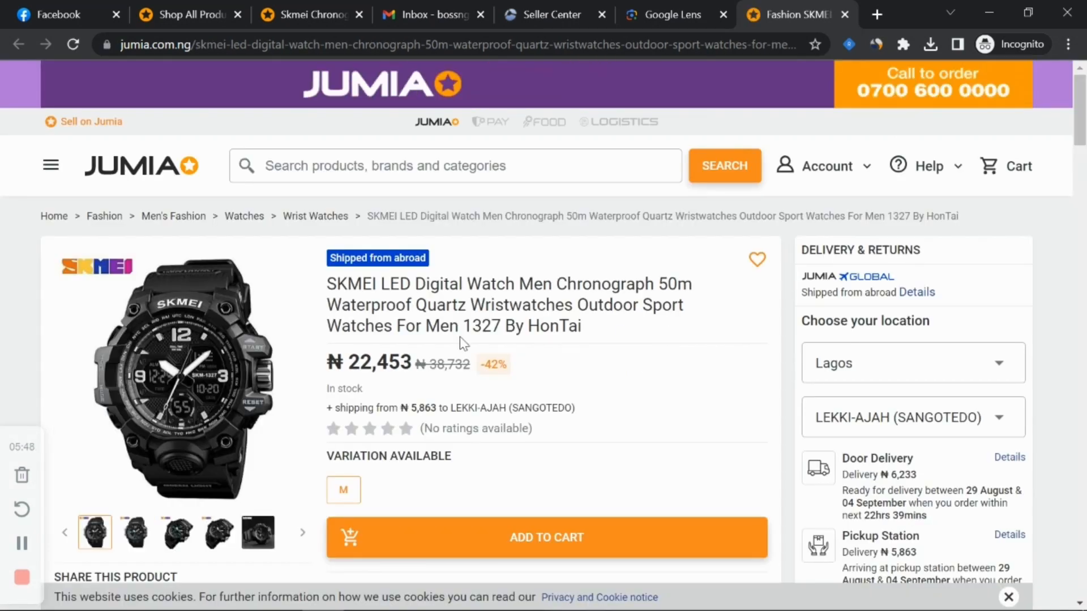
click(200, 365)
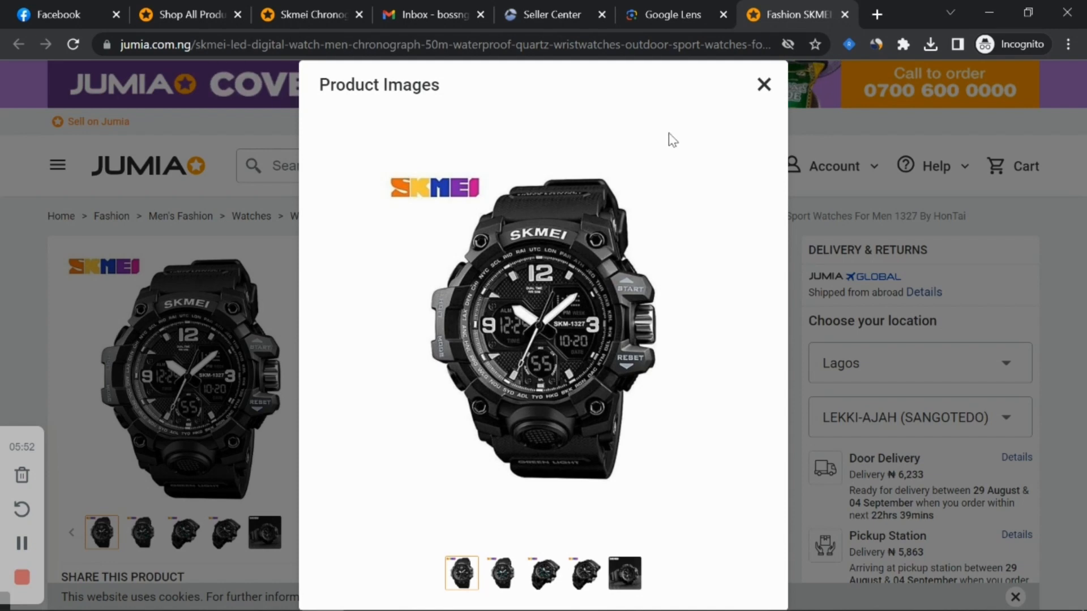
click(764, 85)
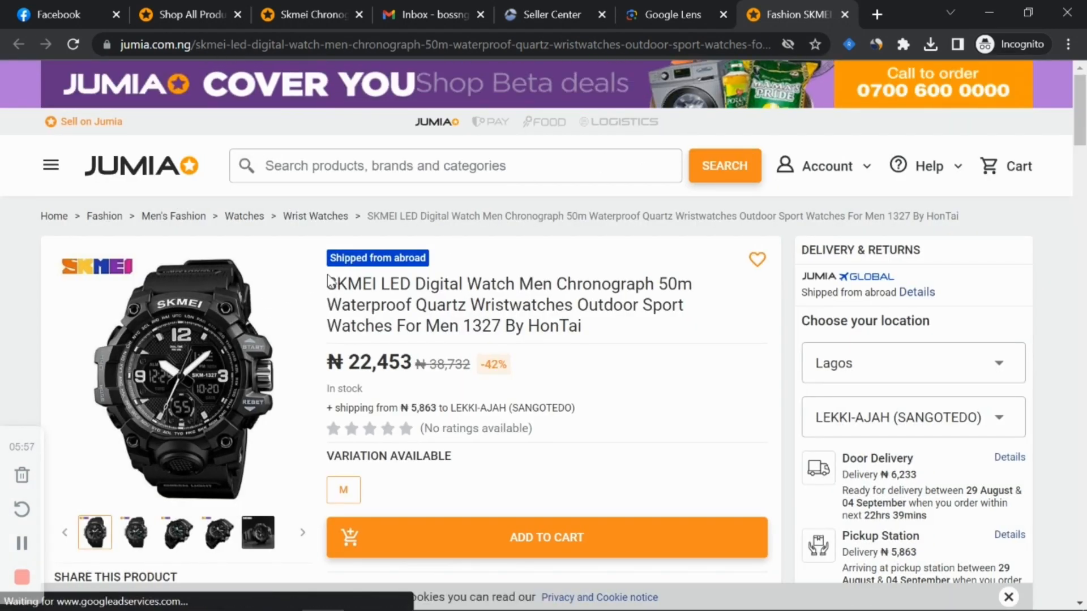
Step: Copy the listing title from "SKMEI LED Digital Watch" through "Outdoor Sport Watches For Men", leaving out the model number and seller
drag(328, 281, 459, 321)
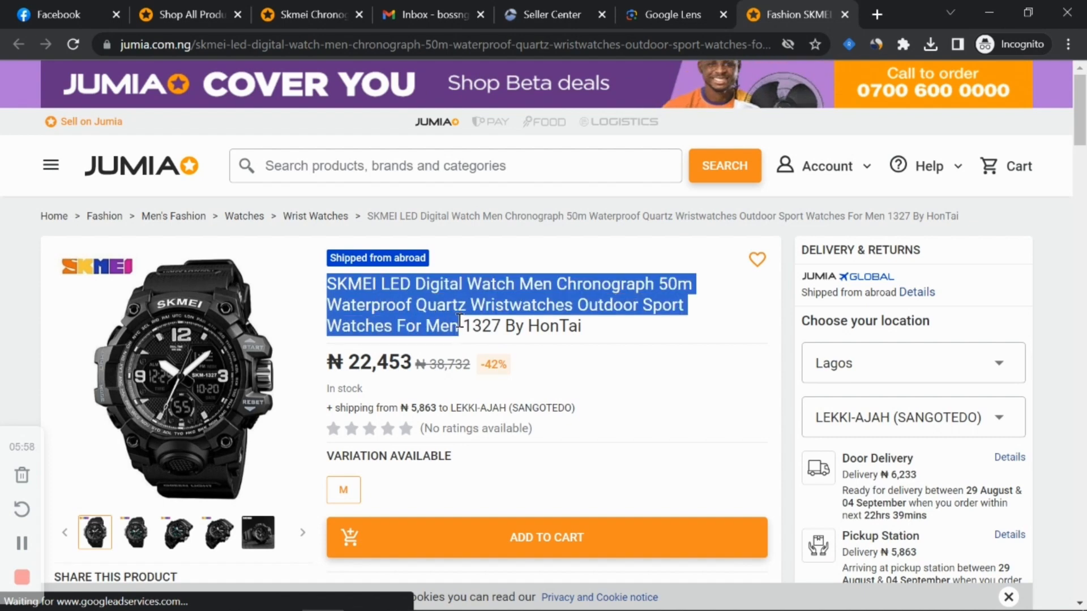
right_click(450, 295)
click(515, 316)
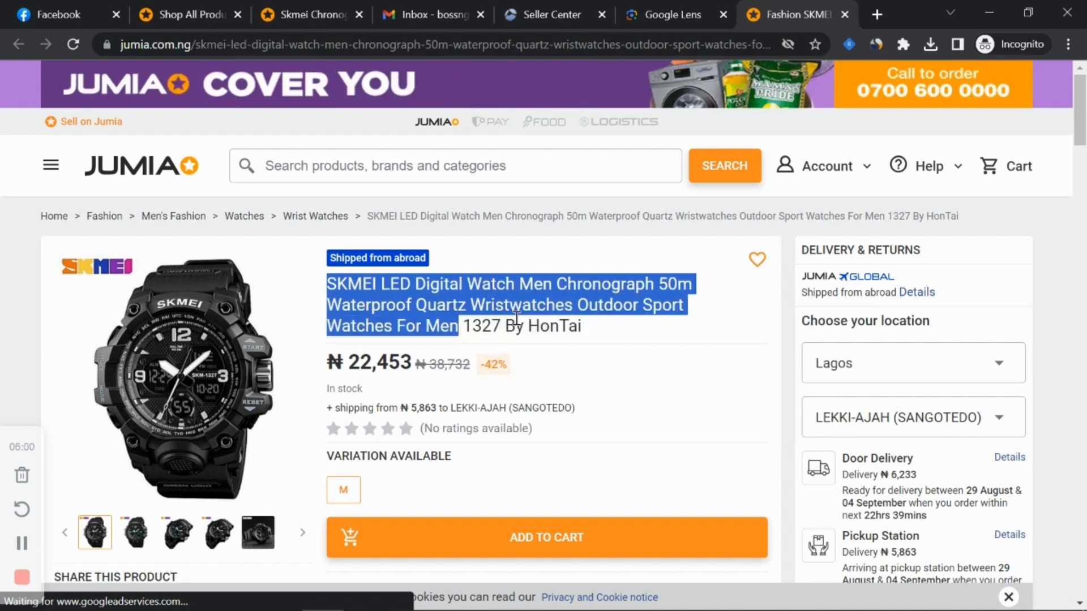
Step: Save the enlarged main product image to Downloads as "SKMEI LED Digital Watch Men Chronograph 50m Waterproof Quartz Wristwatches Outdoor Sport Watches For Men"
click(239, 361)
right_click(583, 327)
click(633, 364)
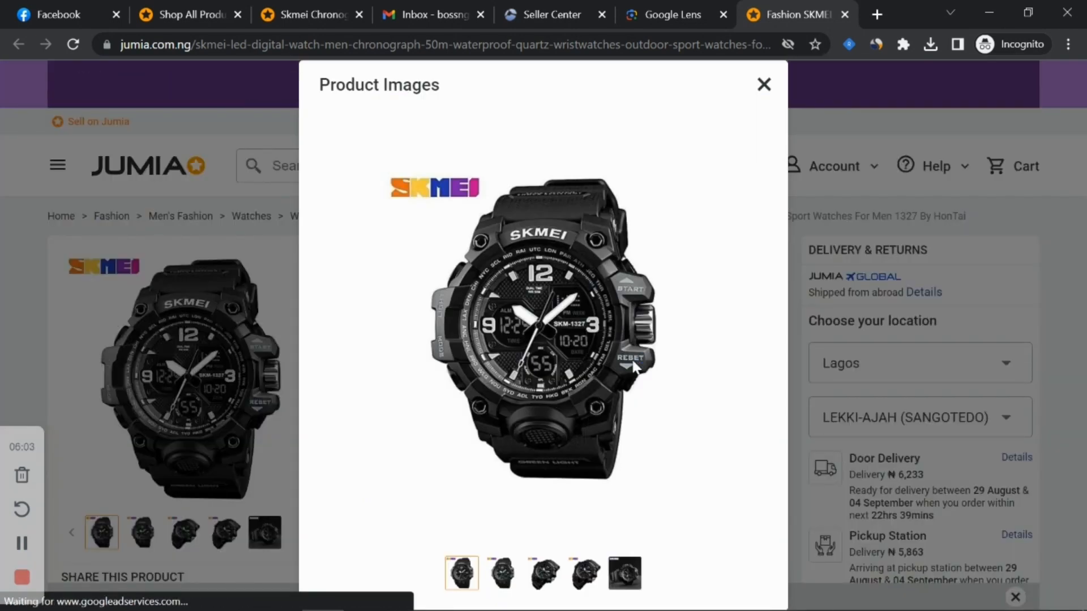
key(ctrl+v)
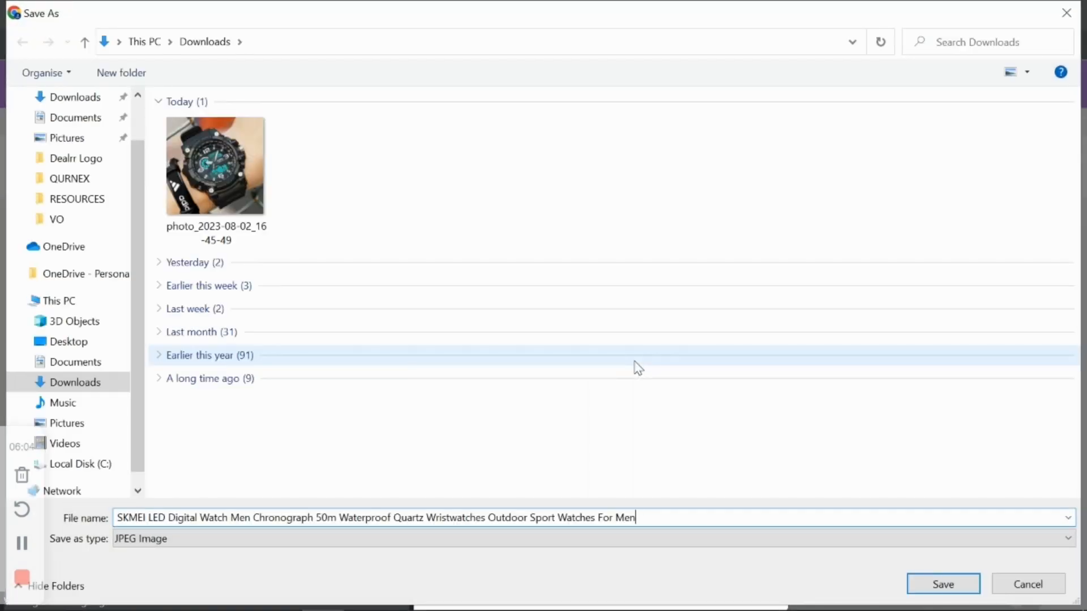
click(951, 589)
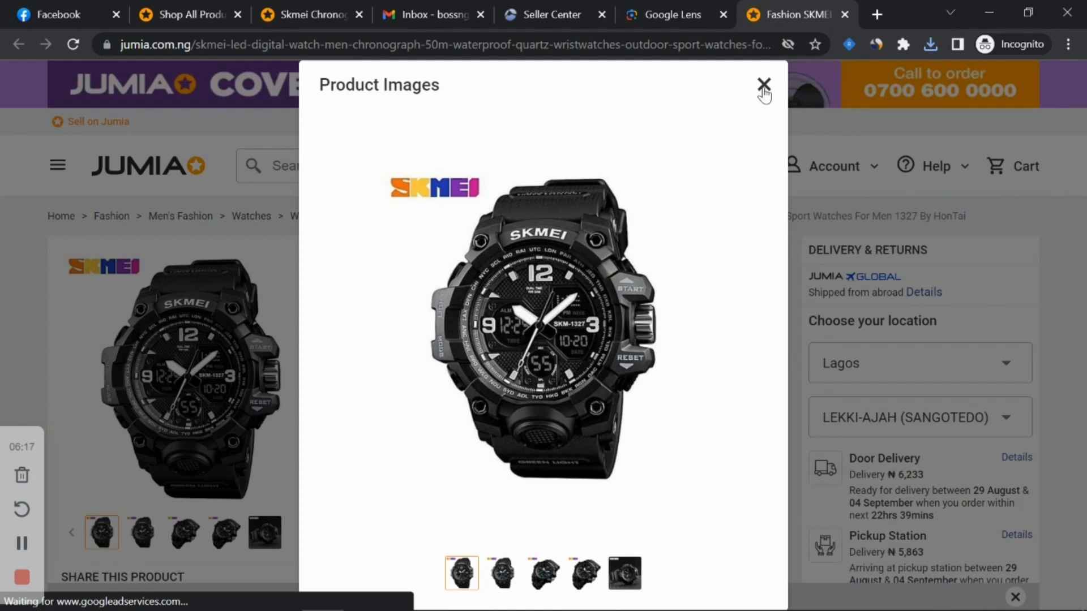
Step: Close and reopen the enlarged product images and page through the listing's gallery to examine the remaining pictures
click(764, 91)
click(226, 379)
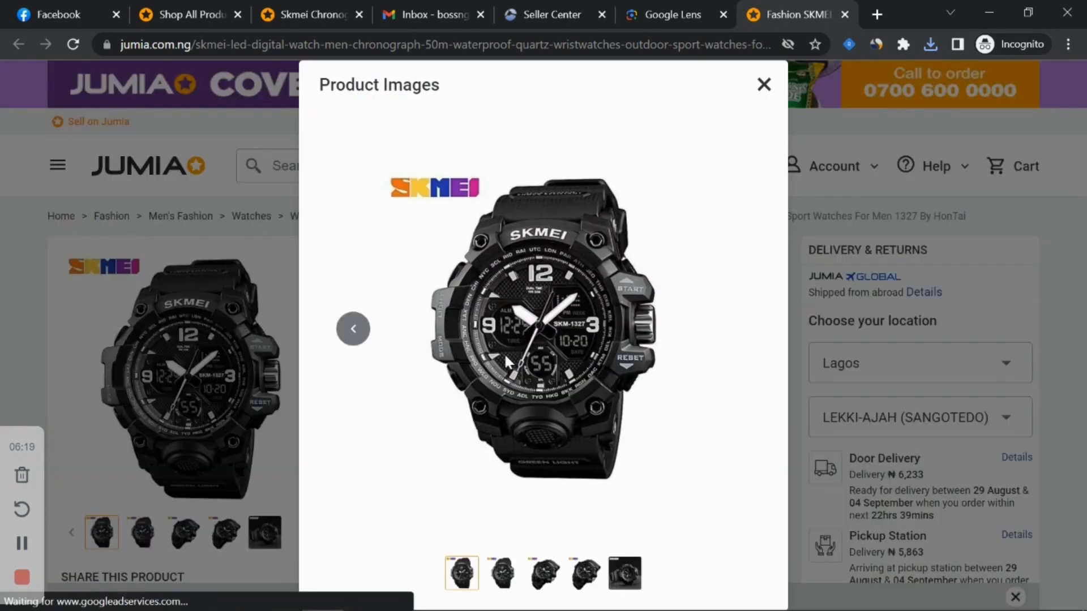
click(733, 329)
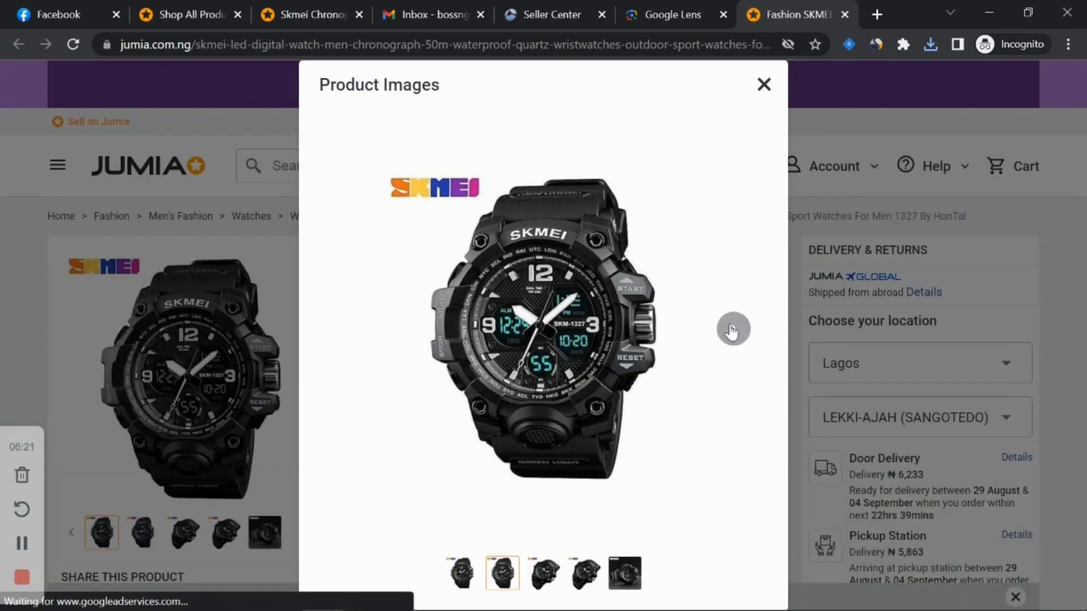
click(733, 329)
click(734, 329)
click(733, 329)
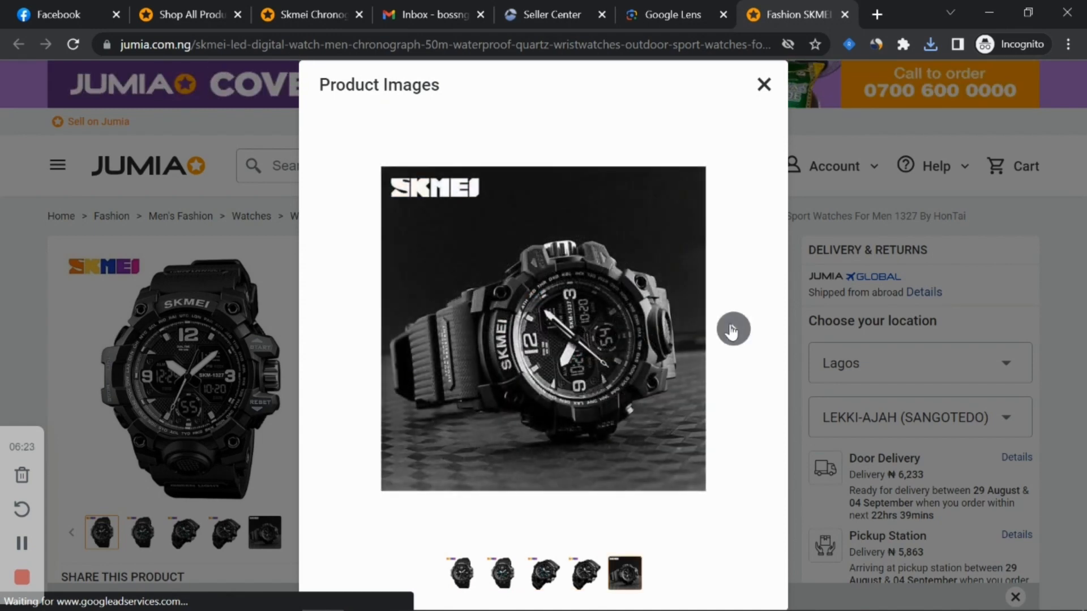
click(734, 329)
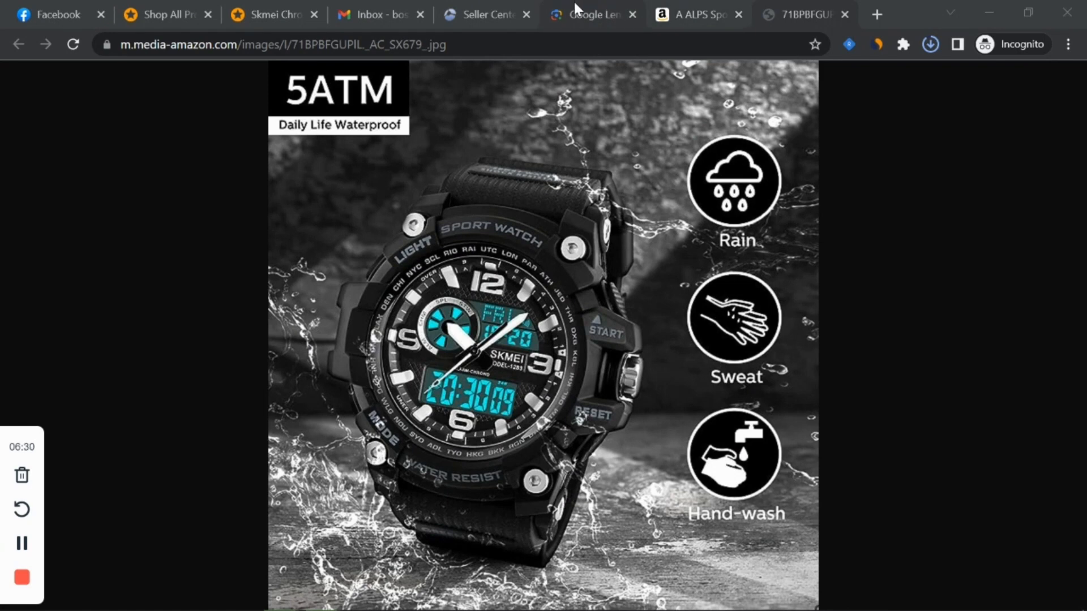
Step: Save the 5ATM watch image to Downloads as "SKMEI LED Digital Watch Men Chronograph 50m Waterproof Quartz Outdoor Sport Watches For Men", then close its page
click(574, 3)
click(798, 14)
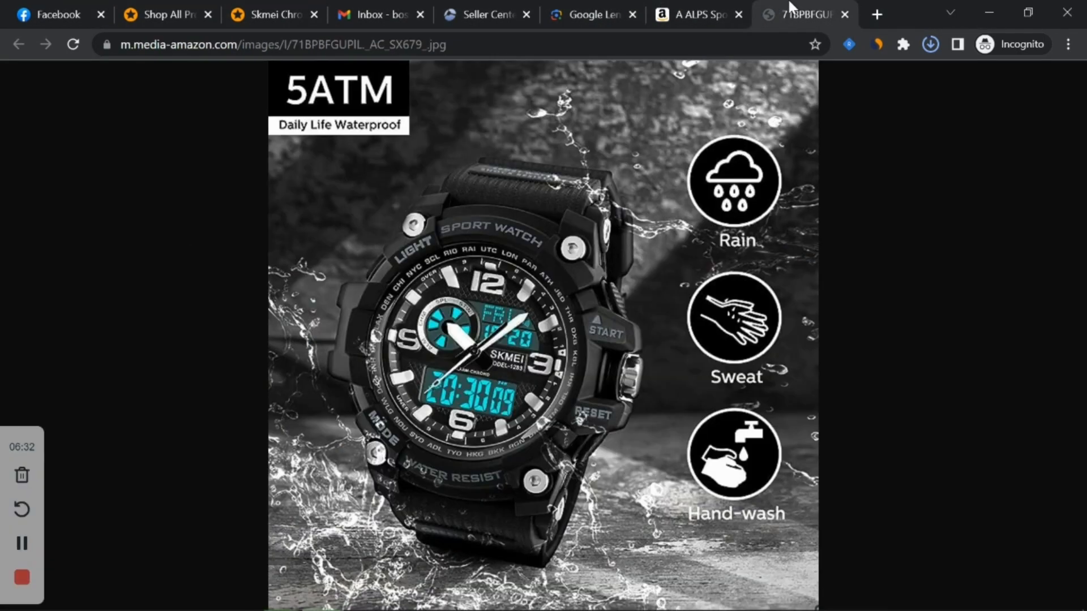
click(693, 14)
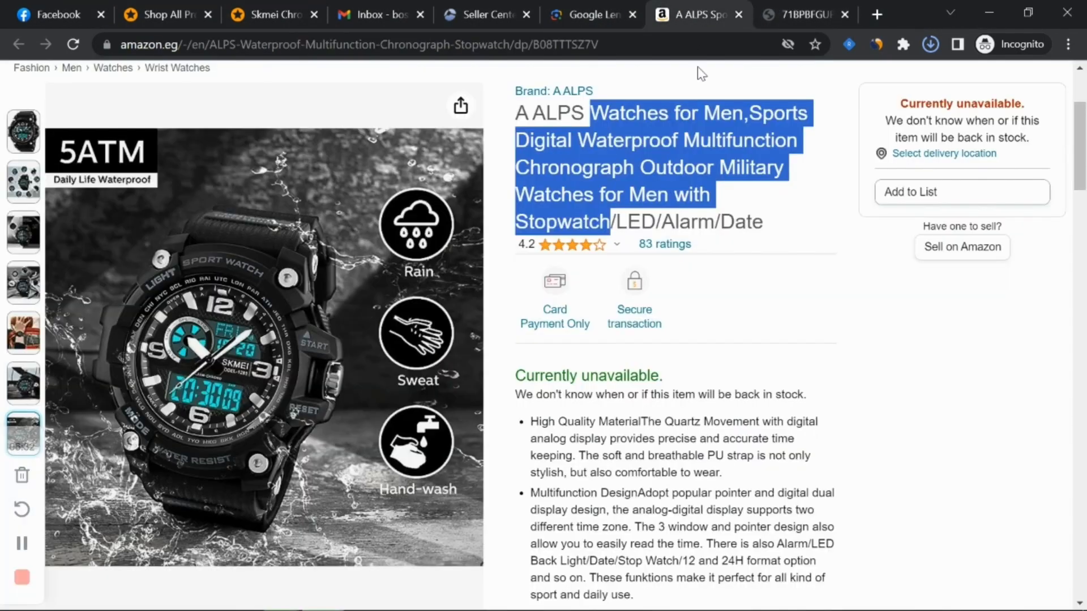
click(649, 188)
click(833, 7)
right_click(531, 234)
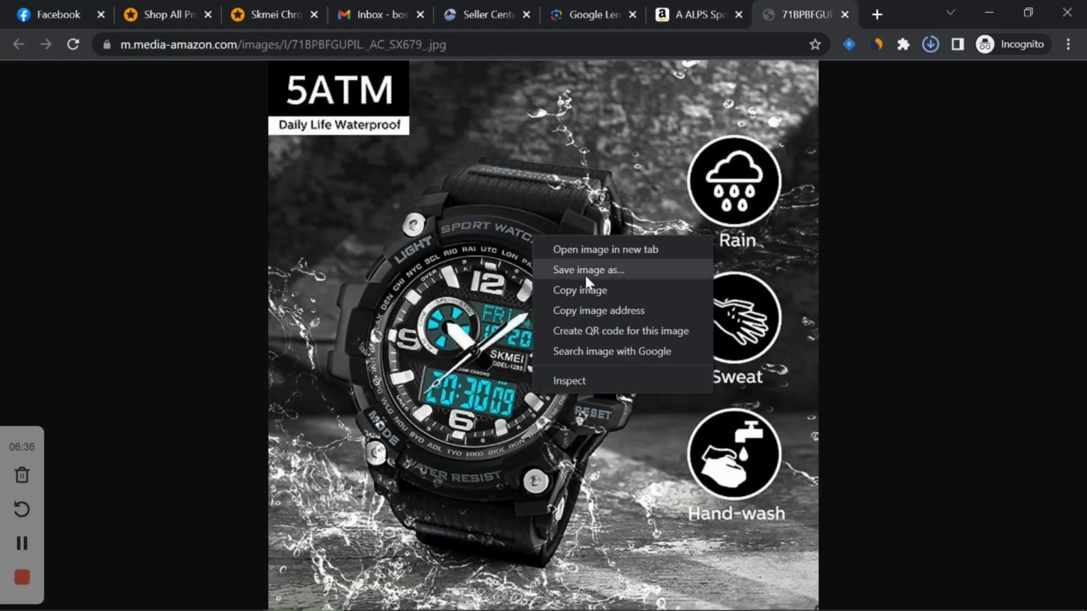
click(586, 273)
key(ctrl+v)
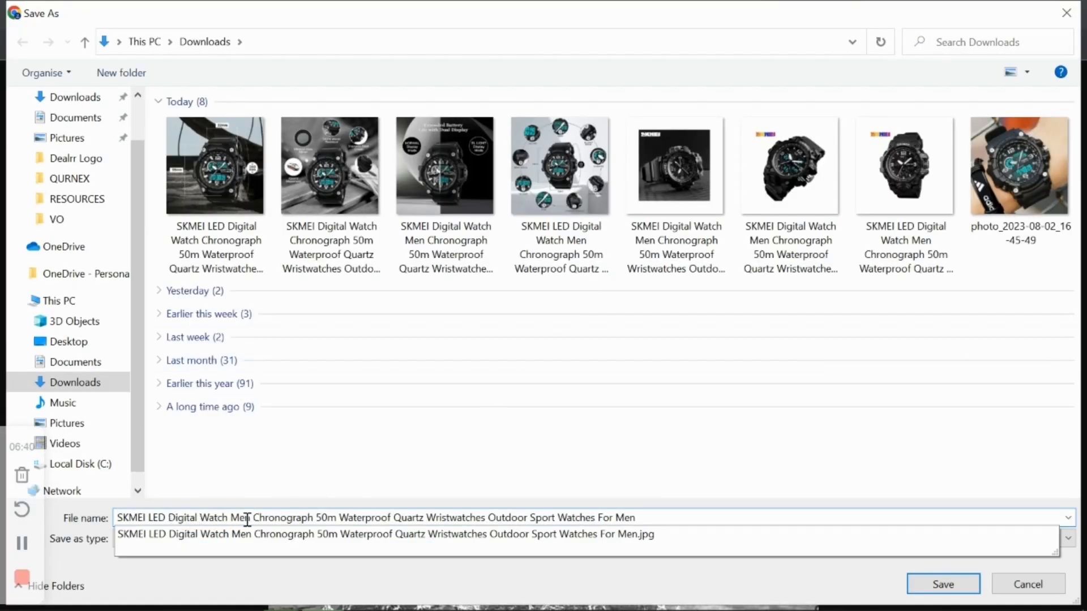
double_click(451, 516)
key(BackSpace)
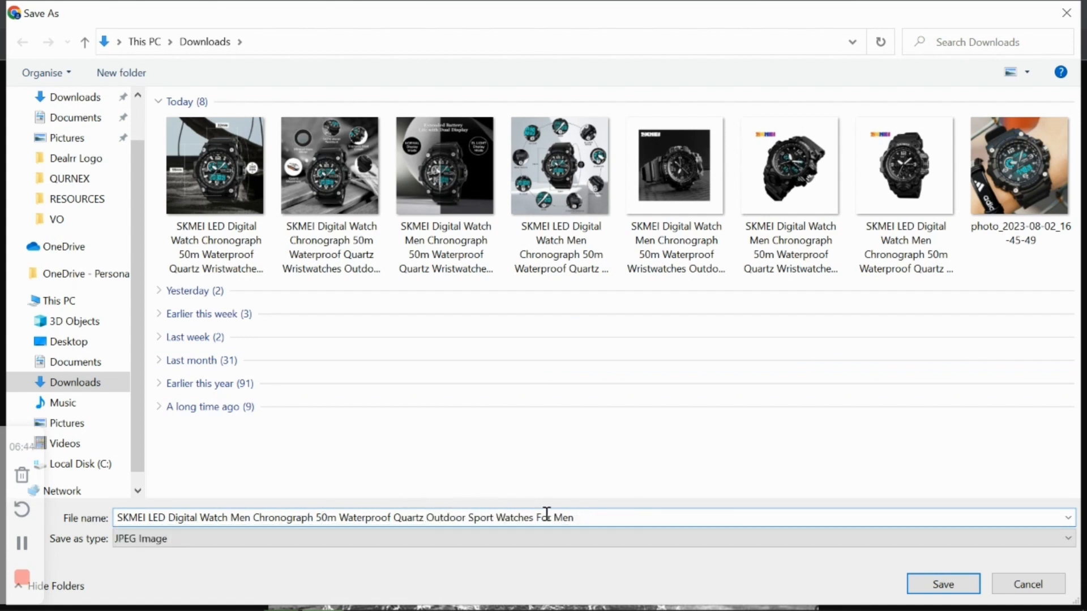
click(932, 585)
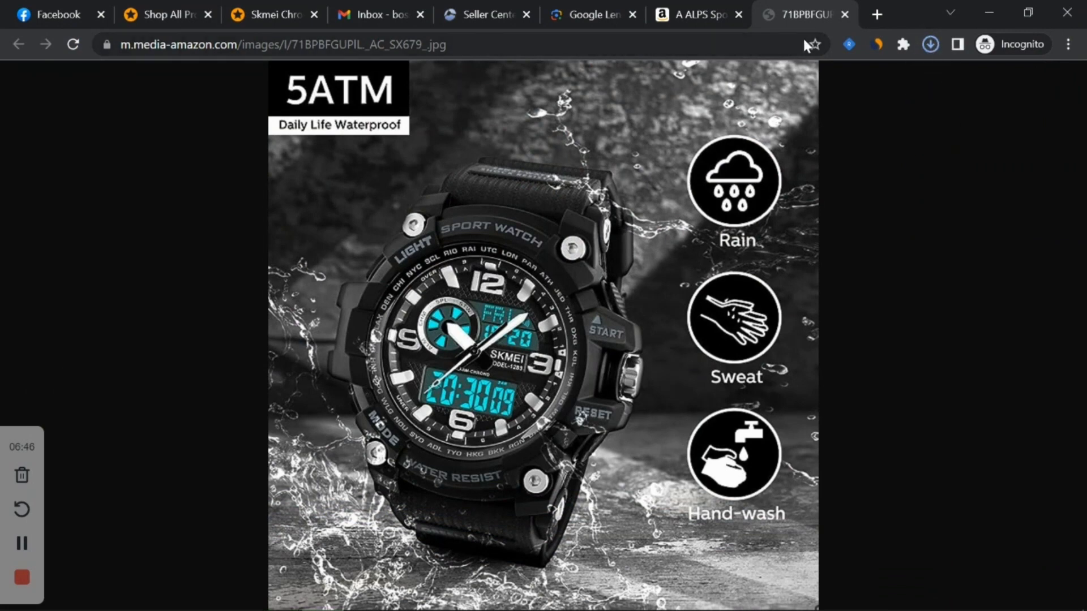
click(843, 16)
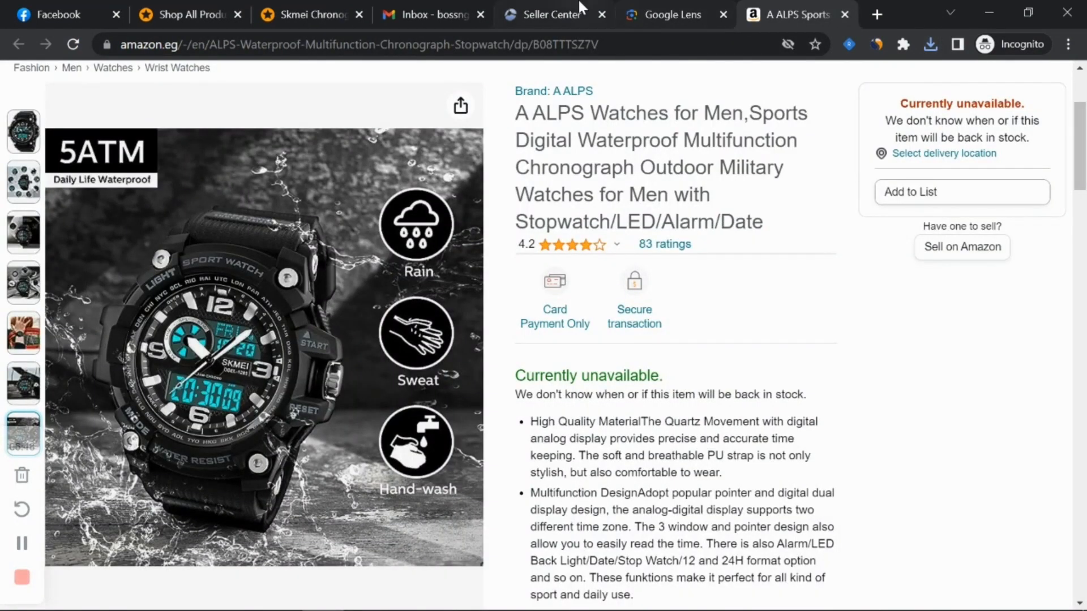
Step: Replace the entire Notepad contents with the Jumia listing title "Skmei Chronograph Digital & Analog Sports Watch"
click(330, 8)
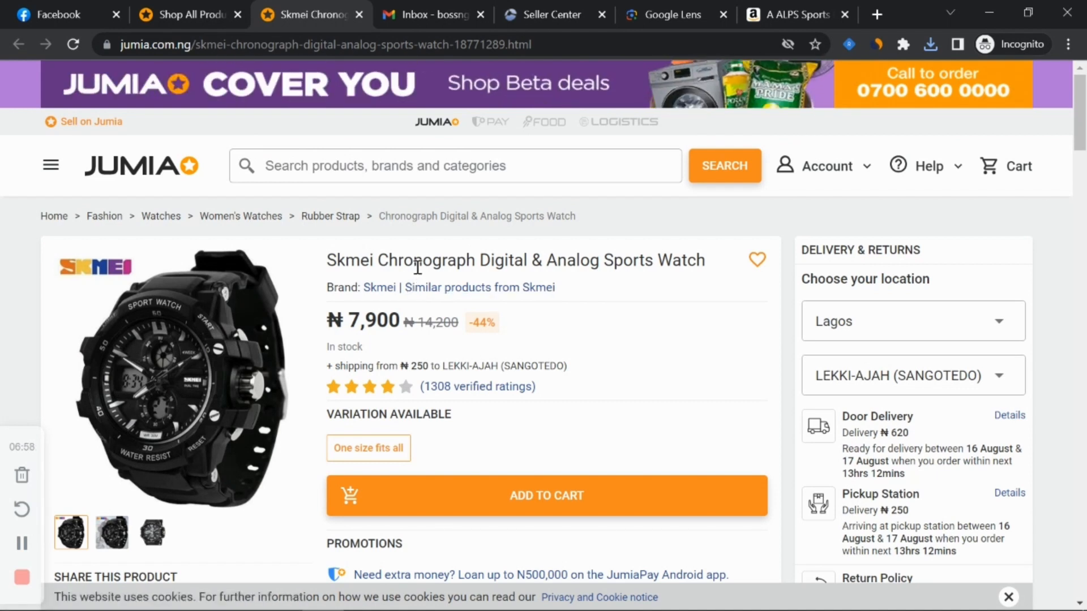
drag(328, 260, 707, 261)
right_click(682, 264)
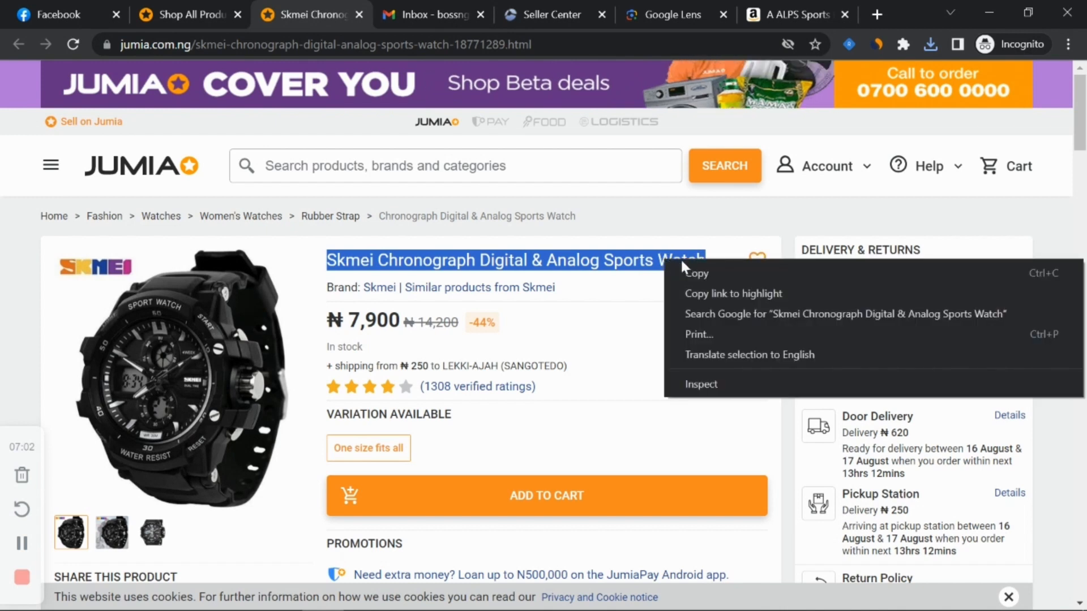
click(691, 273)
click(573, 598)
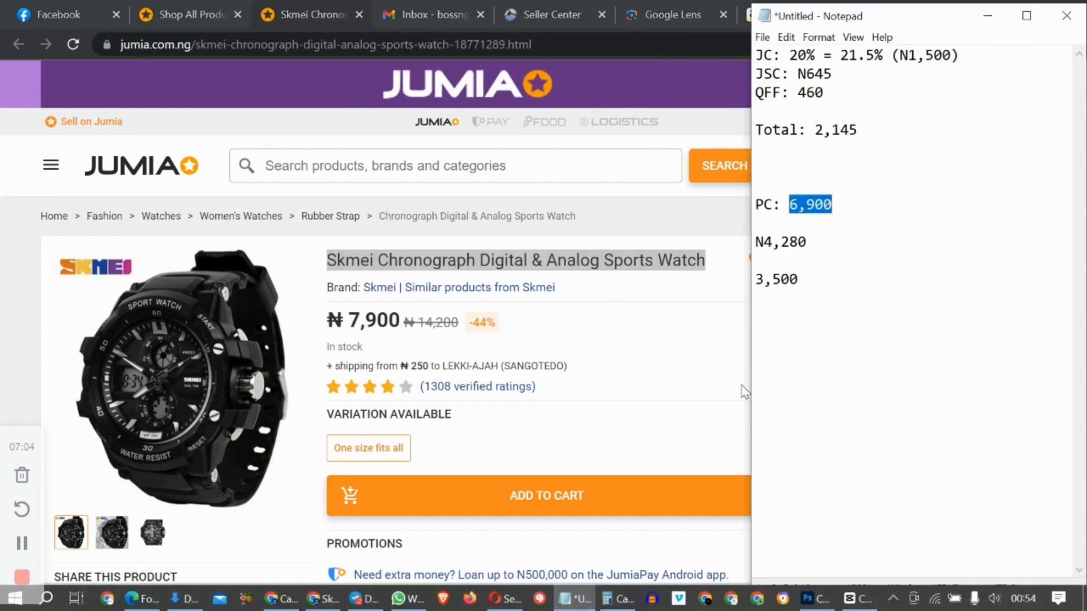
click(827, 305)
key(ctrl+a)
key(ctrl+v)
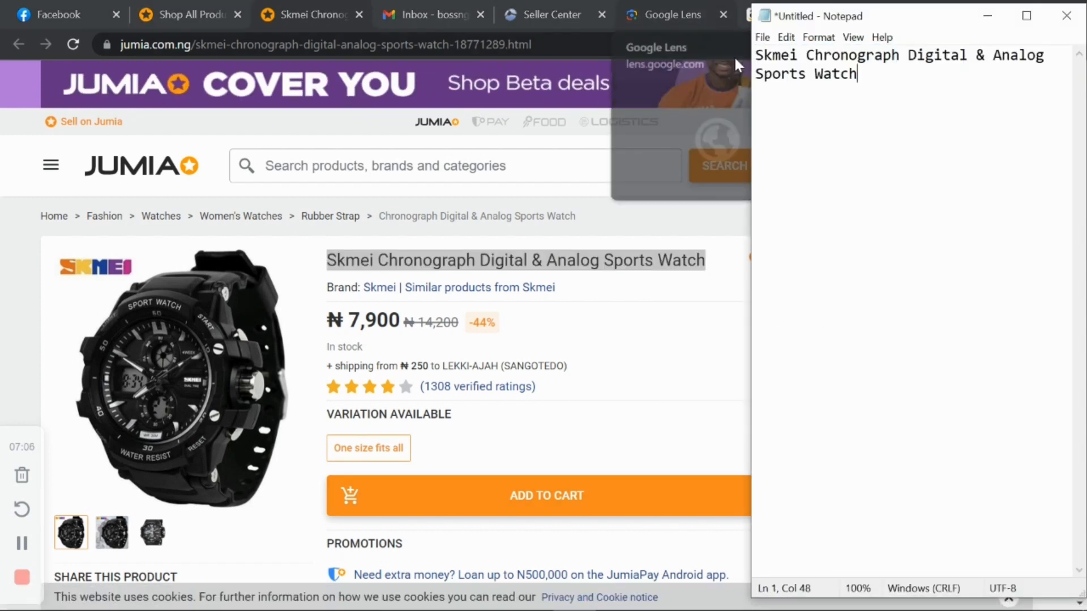
click(646, 250)
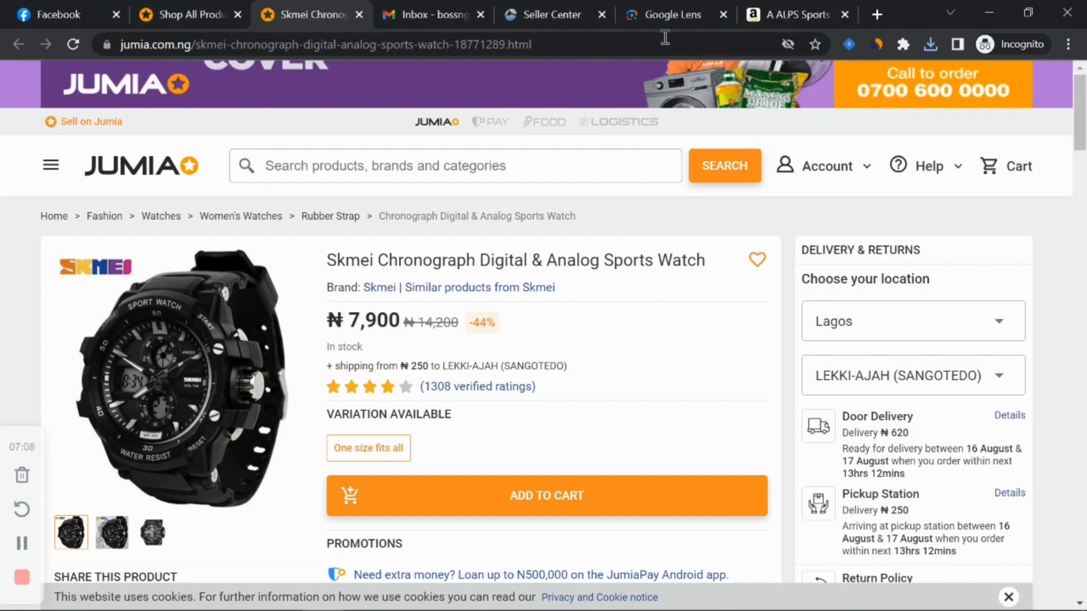
click(771, 8)
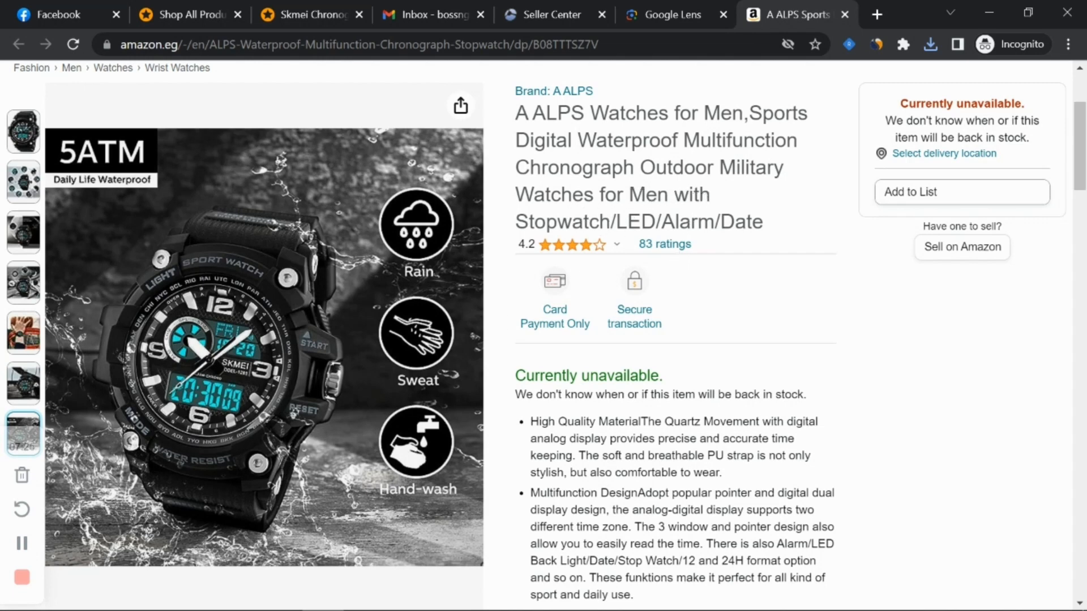
click(573, 605)
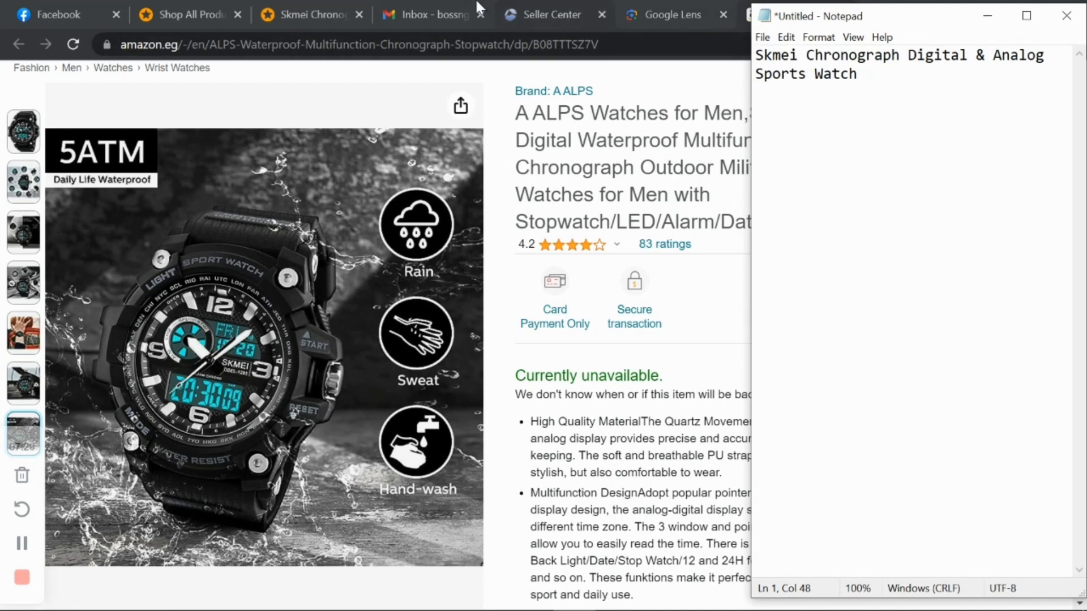
click(322, 10)
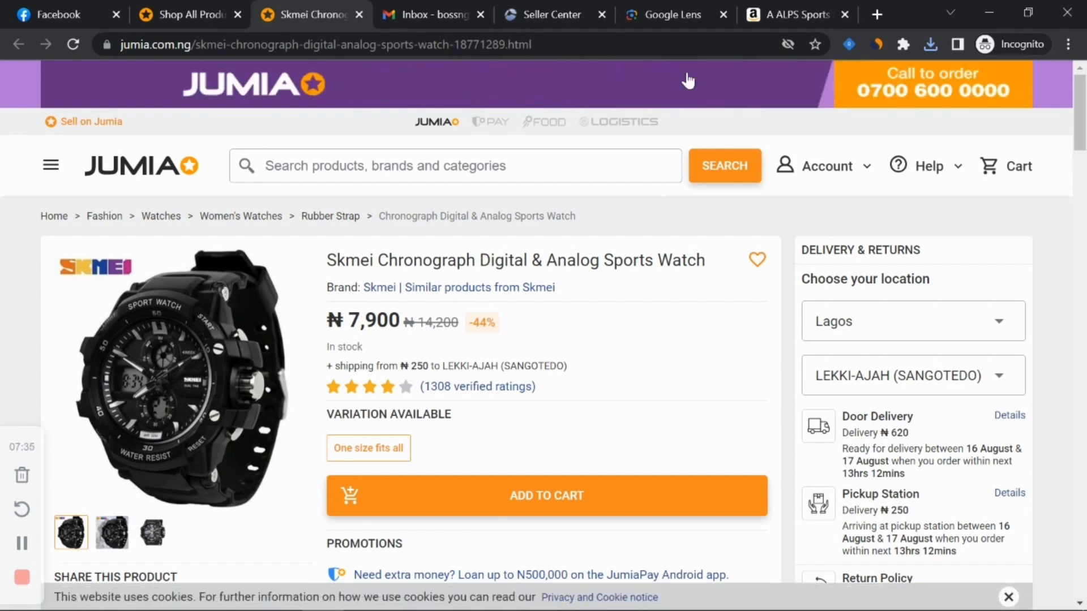
Step: Copy the Amazon listing title without the "A ALPS" brand and paste it into Notepad, one blank line below the Jumia title
click(789, 10)
drag(763, 222, 591, 116)
right_click(595, 121)
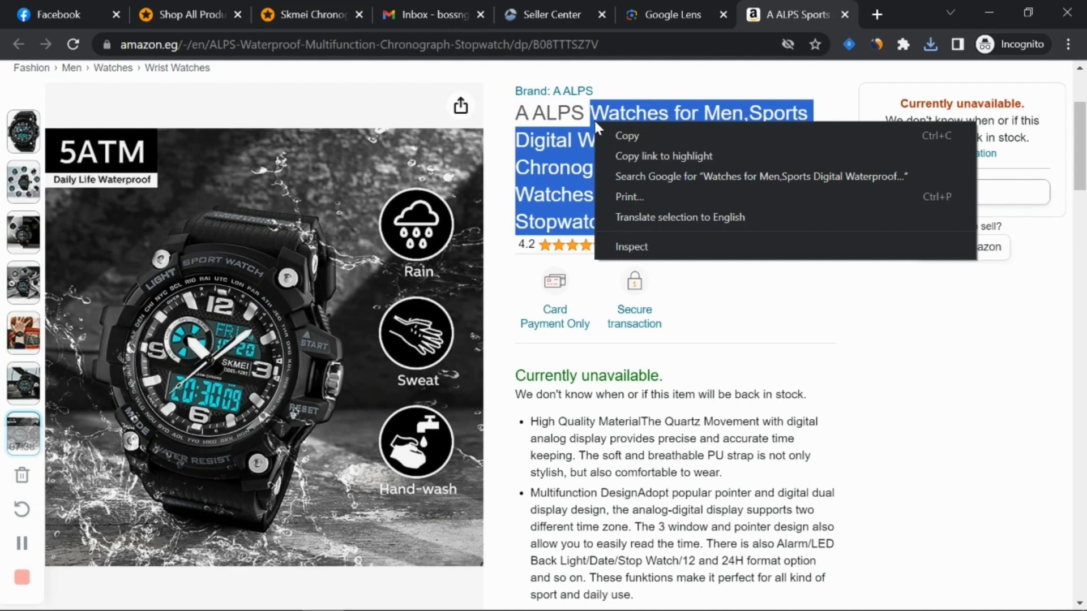
click(649, 151)
right_click(641, 129)
click(655, 141)
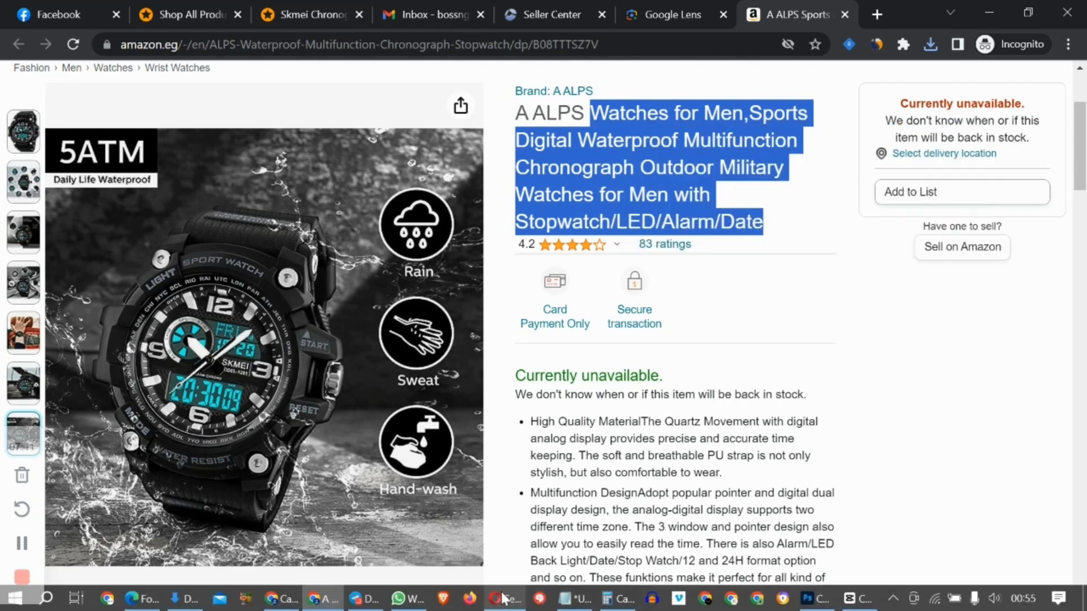
click(545, 601)
key(Return)
key(Return)
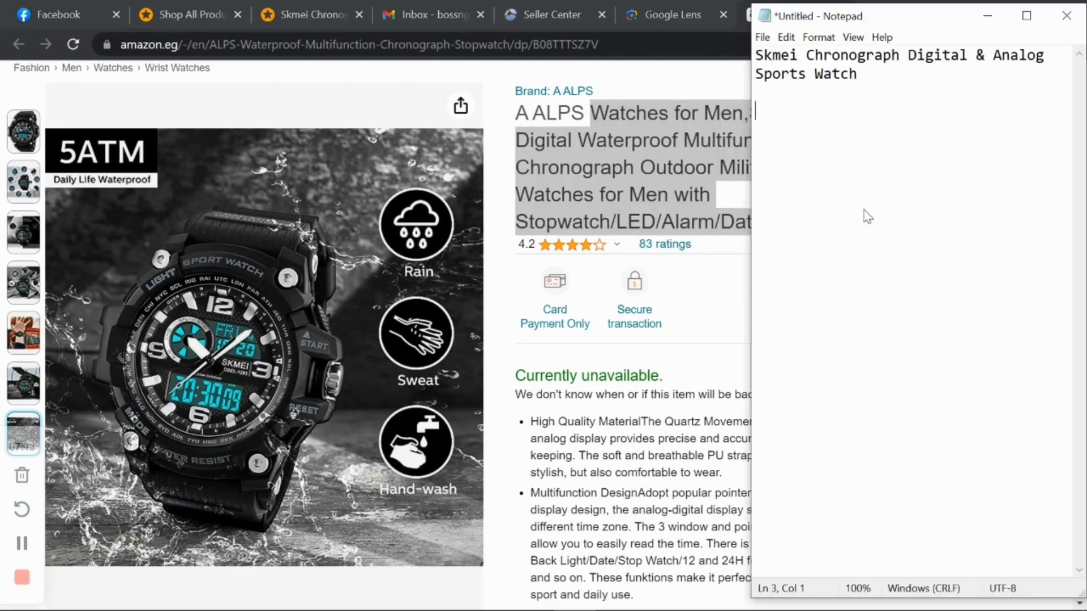
key(ctrl+v)
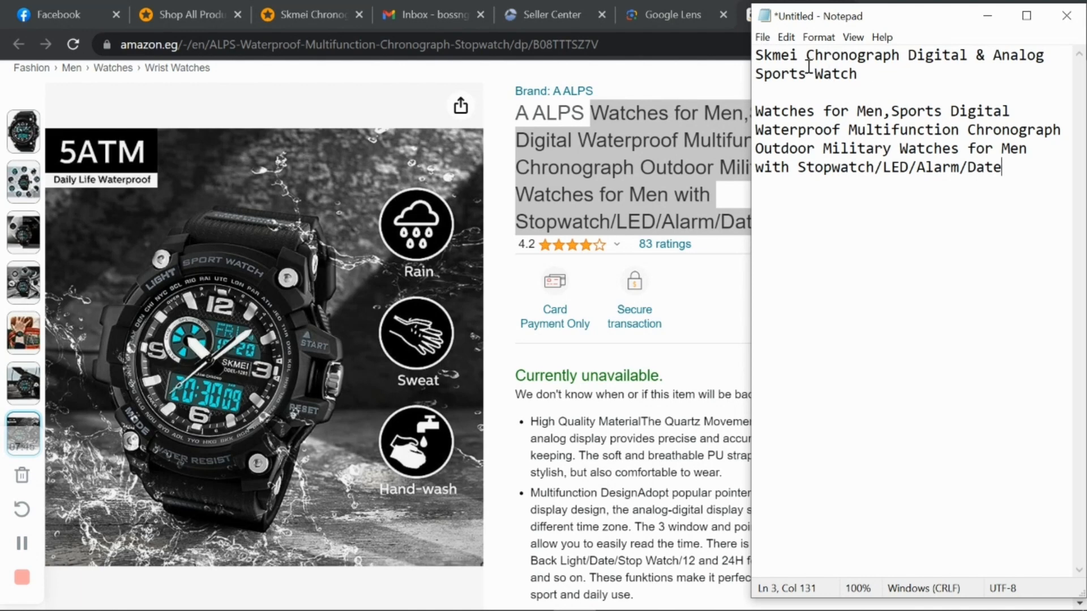
Step: Move the word "Digital" in front of "Chronograph" in the first Notepad title, leaving a single space between them
drag(808, 61, 740, 59)
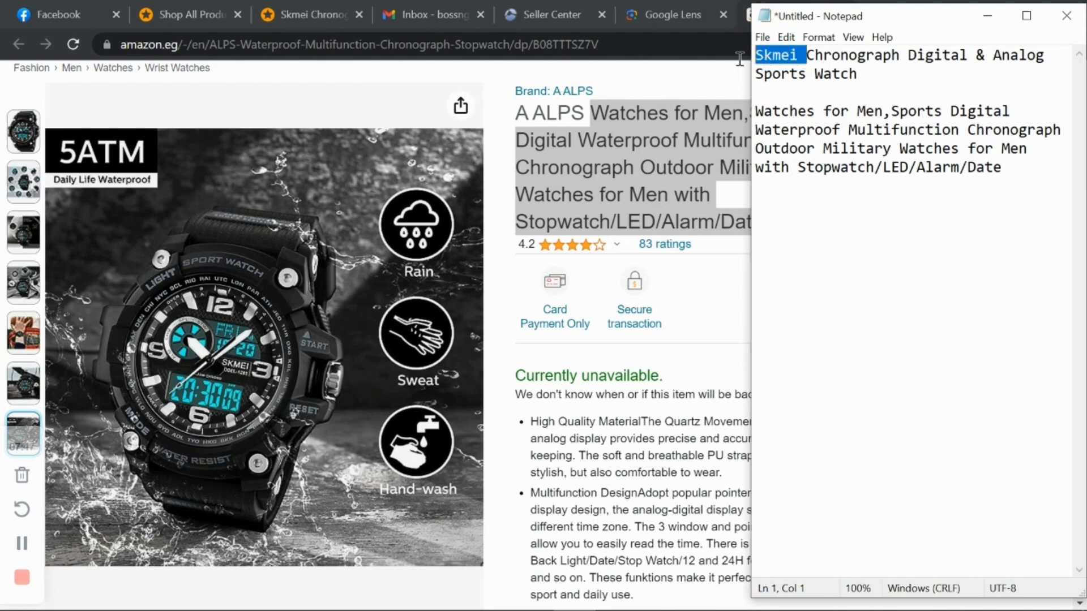
click(853, 73)
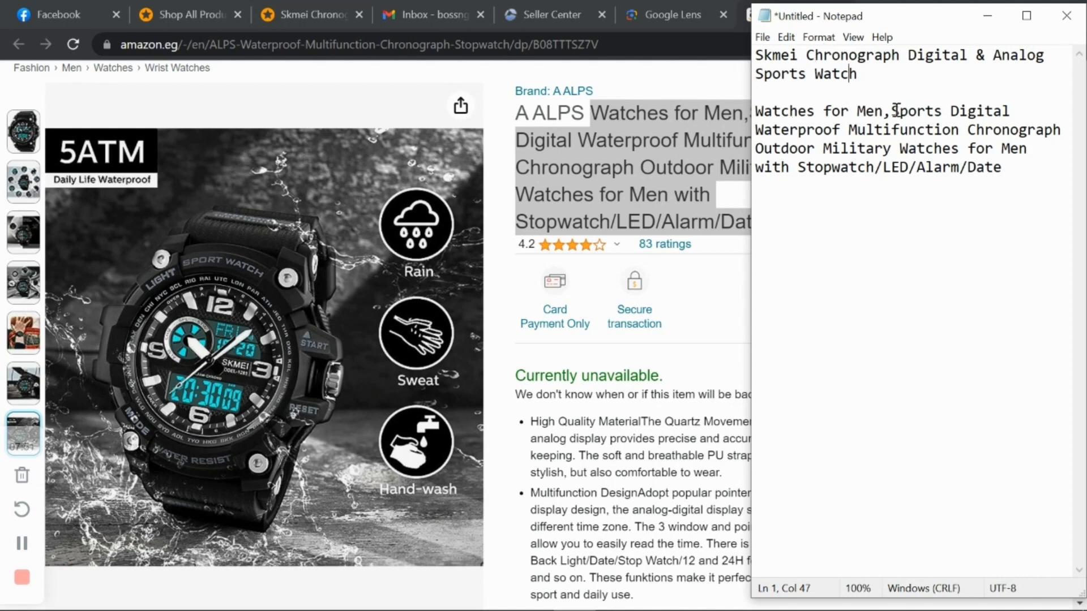
double_click(934, 57)
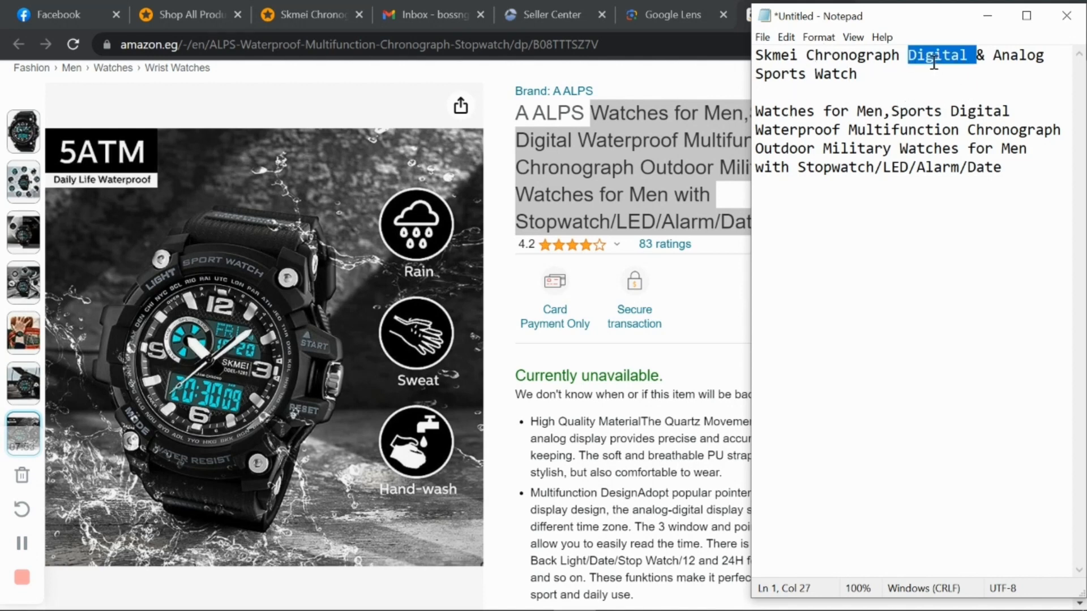
right_click(934, 52)
click(941, 79)
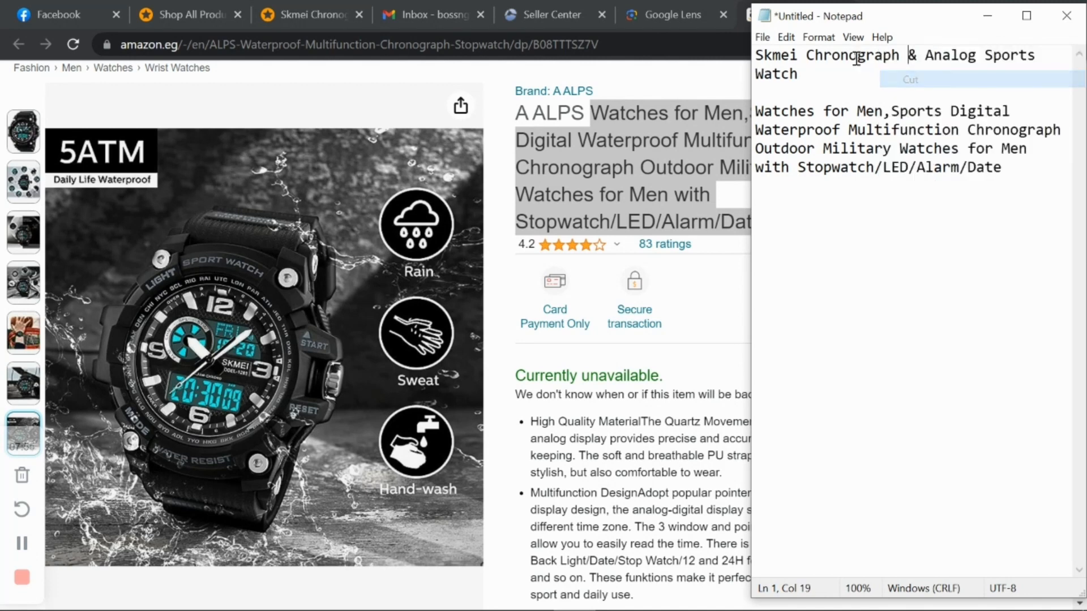
click(805, 55)
key(ctrl+v)
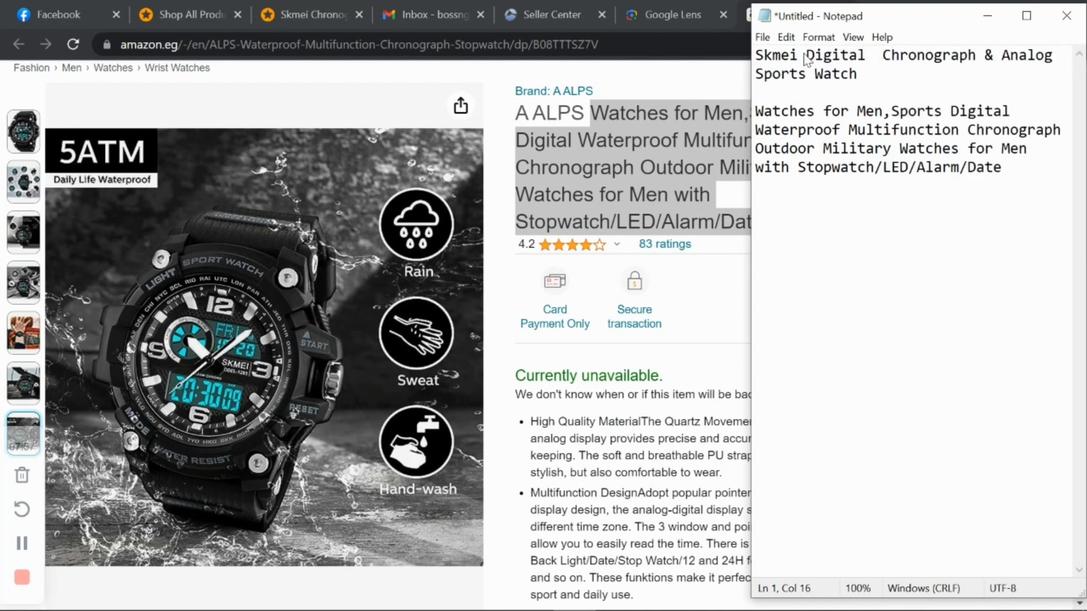
key(BackSpace)
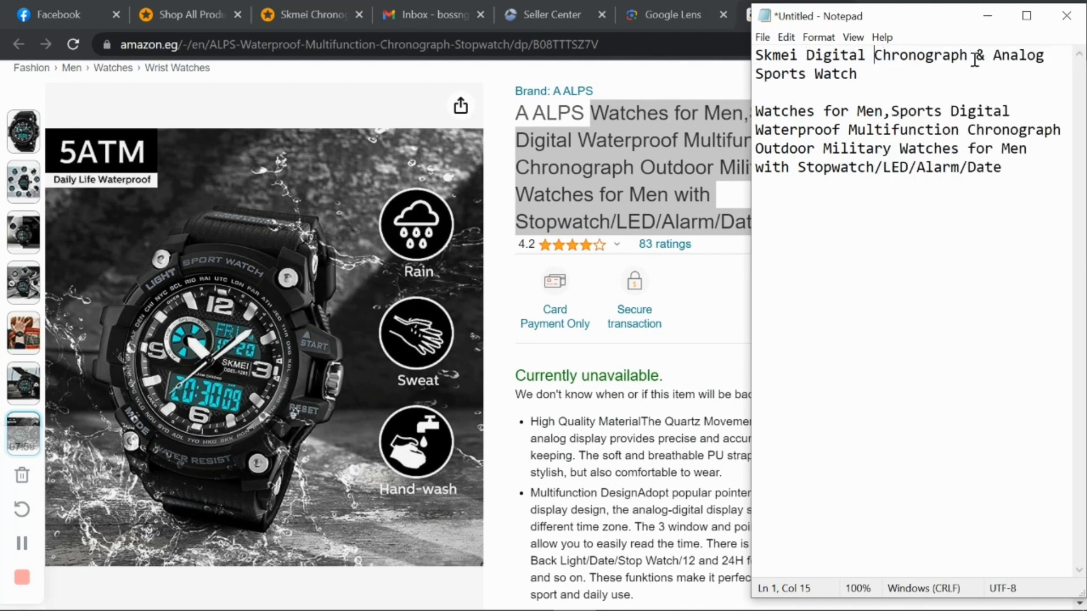
Step: Move "& Analog" directly after "Digital" so the title reads "Skmei Digital & Analog Chronograph Sports Watch"
drag(976, 55, 1049, 55)
right_click(1035, 52)
click(1019, 80)
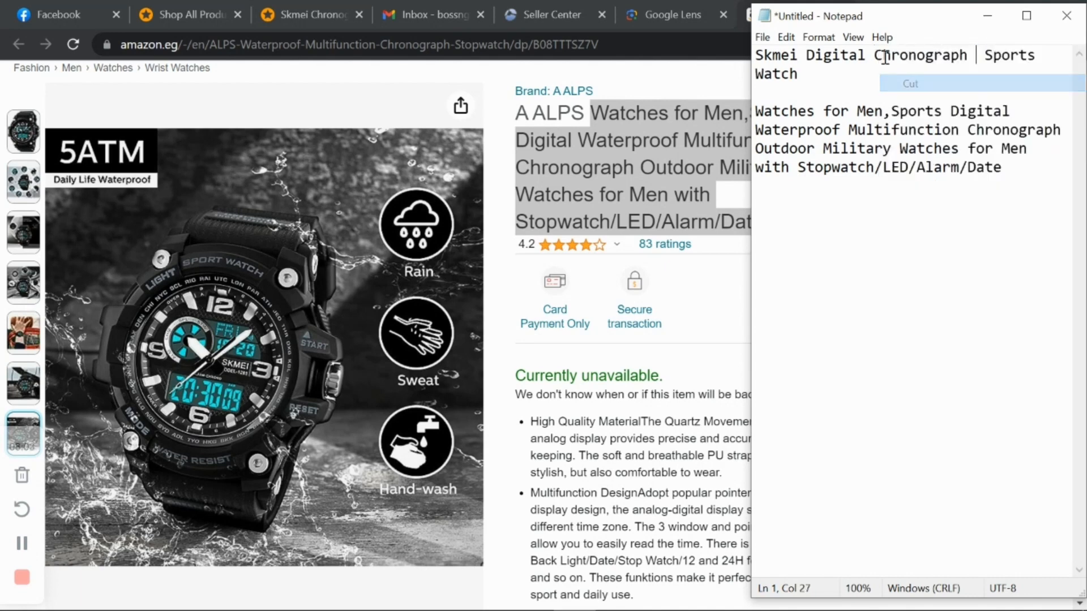
click(867, 55)
key(ctrl+v)
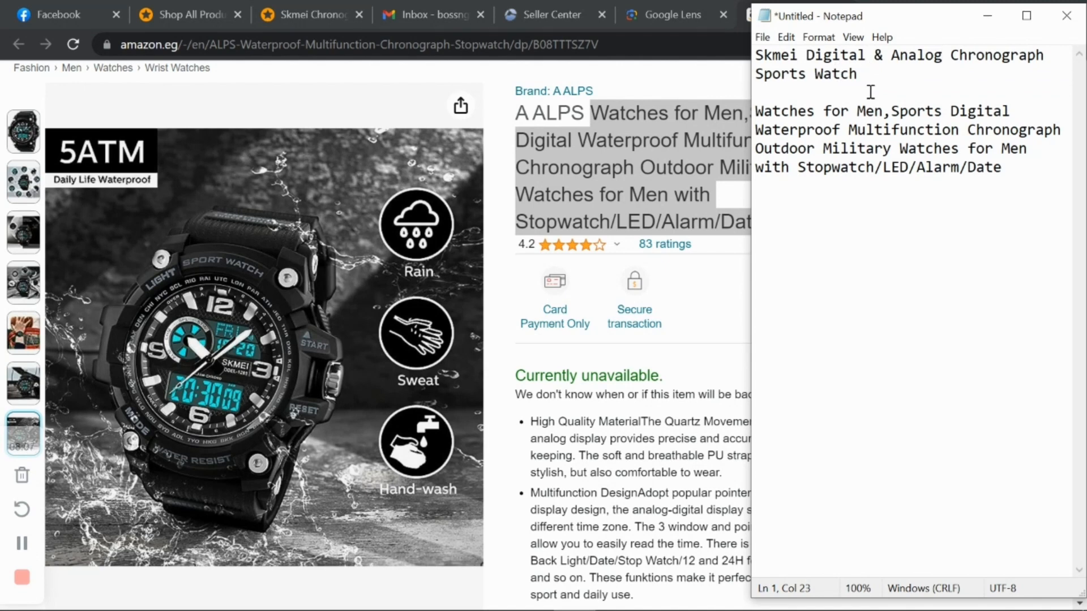
Step: Move "Multifunction" from the Amazon title into the first title, between "Chronograph" and "Sports Watch"
double_click(901, 131)
right_click(900, 134)
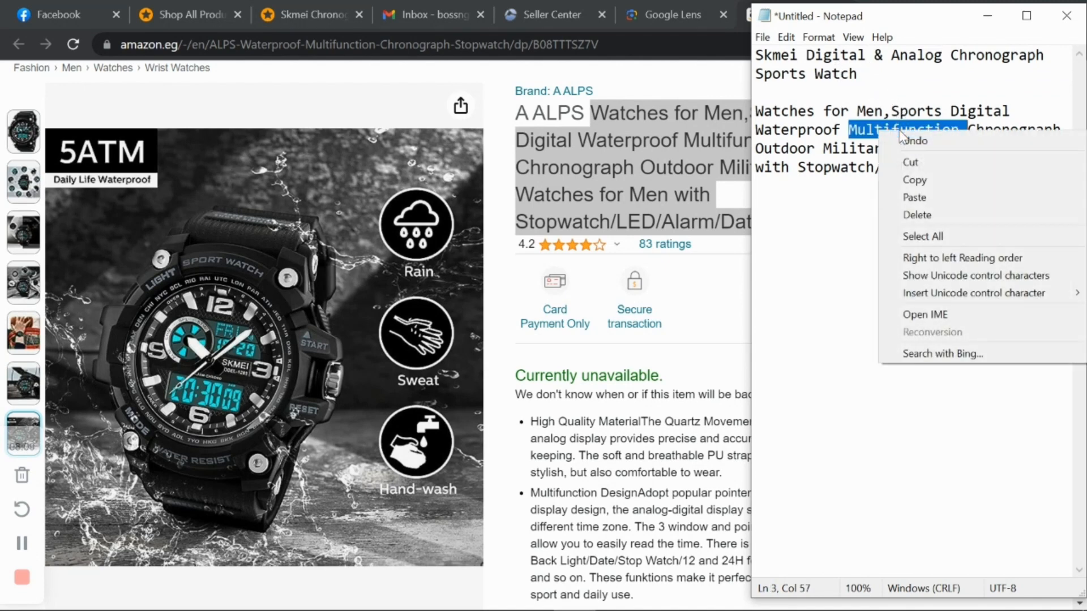
click(911, 162)
click(1046, 50)
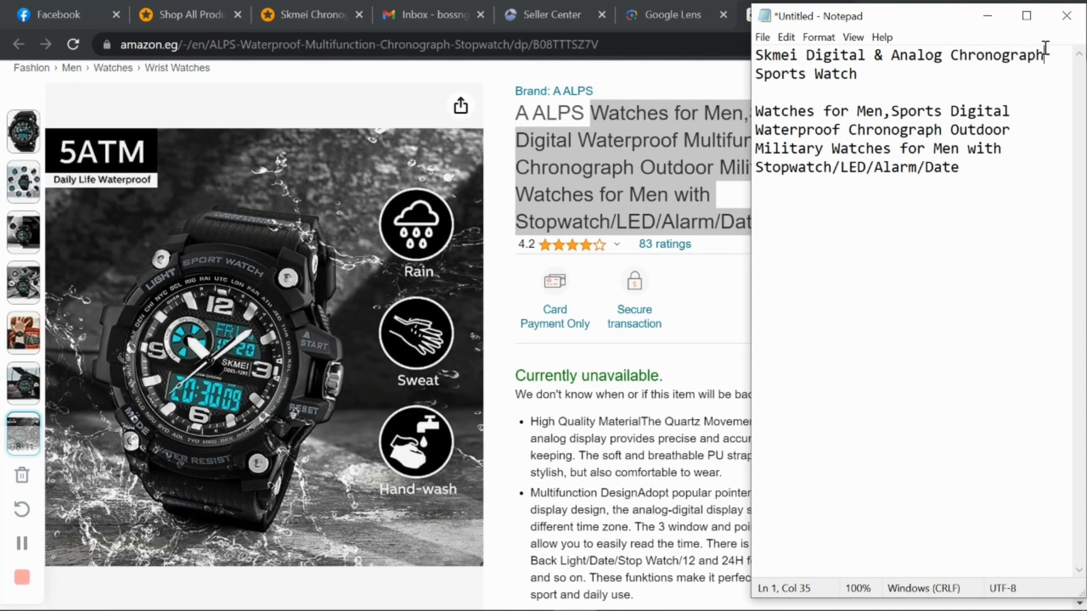
key(ctrl+v)
key(BackSpace)
key(BackSpace)
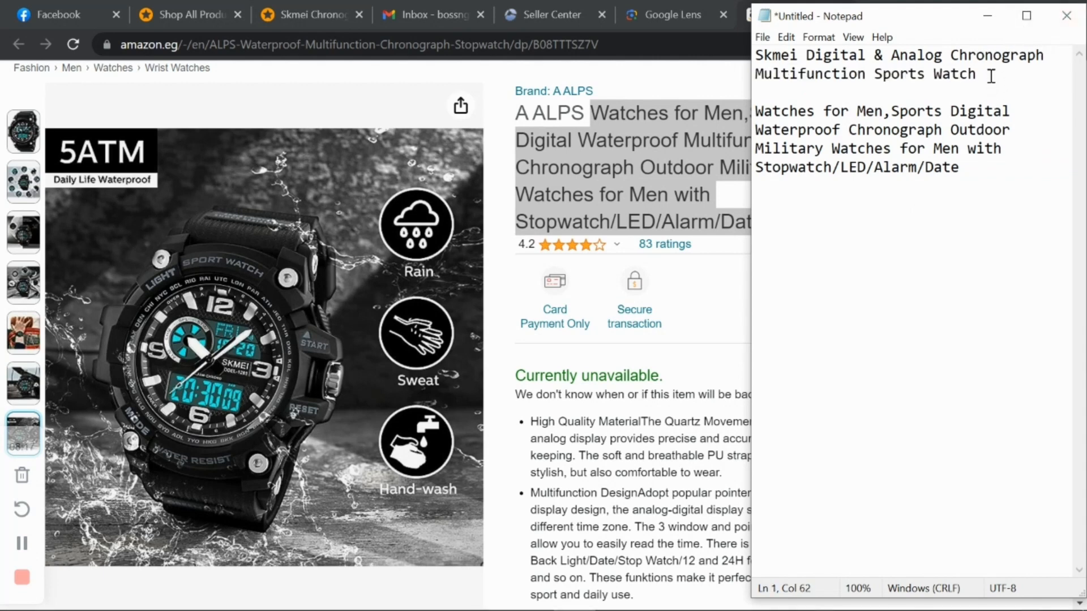
Step: Delete the leftover Amazon title, keeping only "Skmei Digital & Analog Chronograph Multifunction Sports Watch" in Notepad
drag(990, 75, 756, 52)
drag(962, 168, 729, 119)
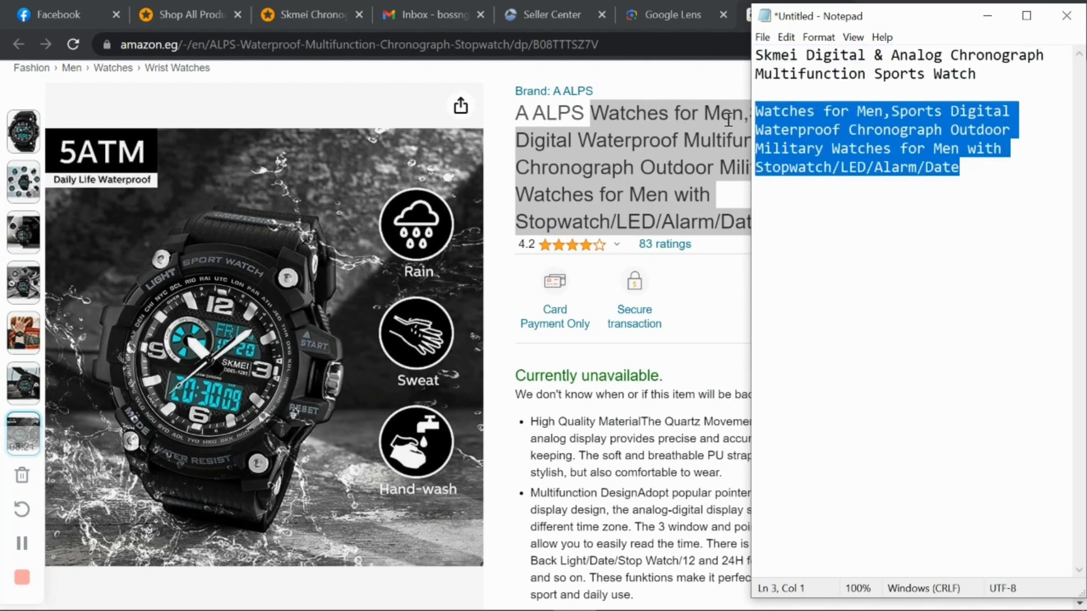
key(BackSpace)
key(BackSpace)
Step: Open Google Bard at bard.google.com in the browser
click(687, 14)
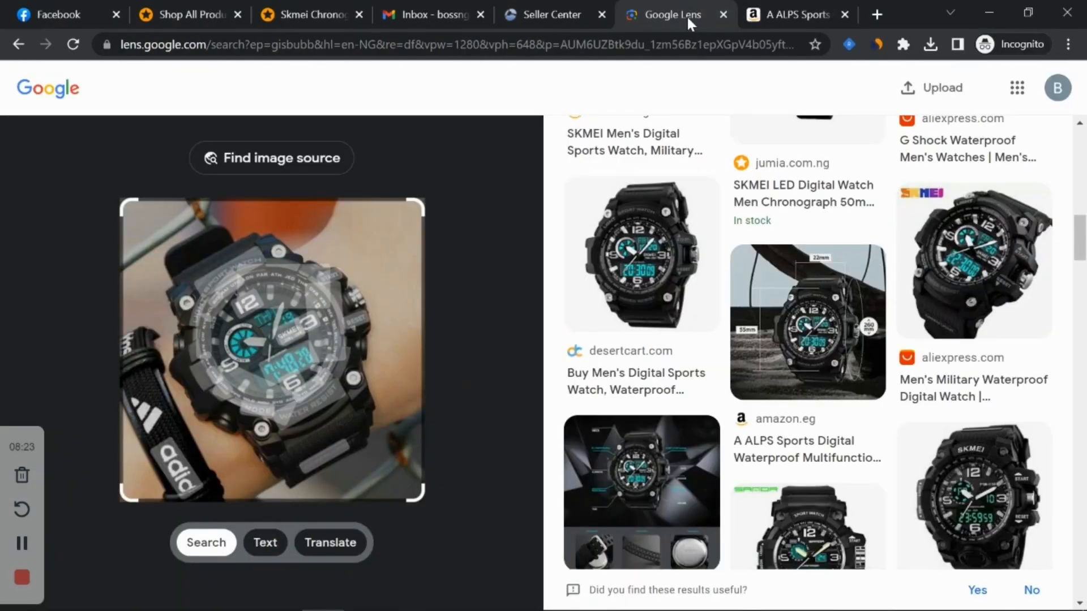
click(765, 11)
click(522, 46)
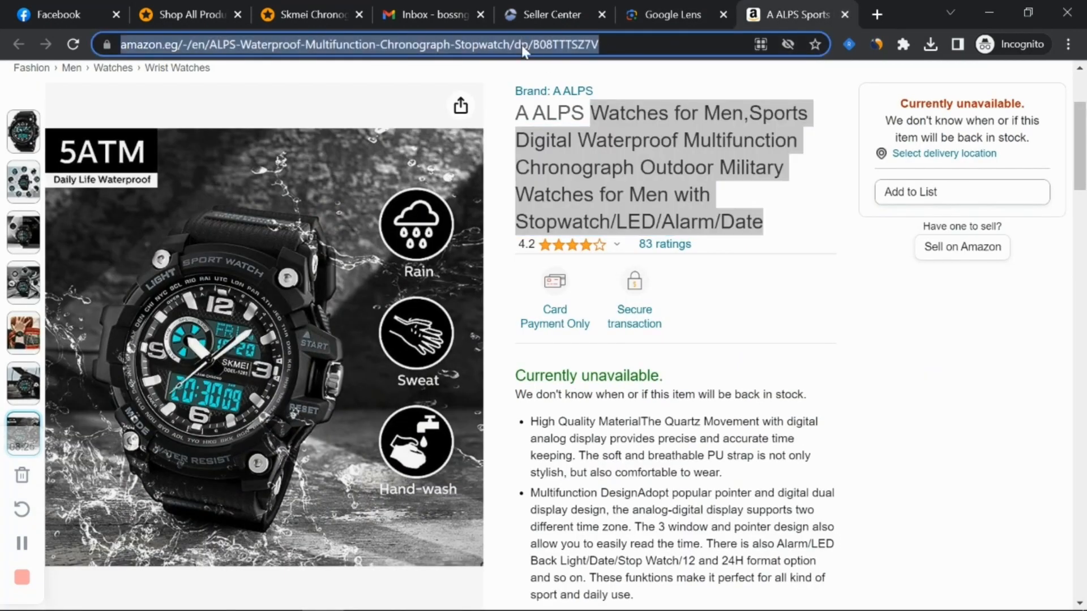
text(bard.)
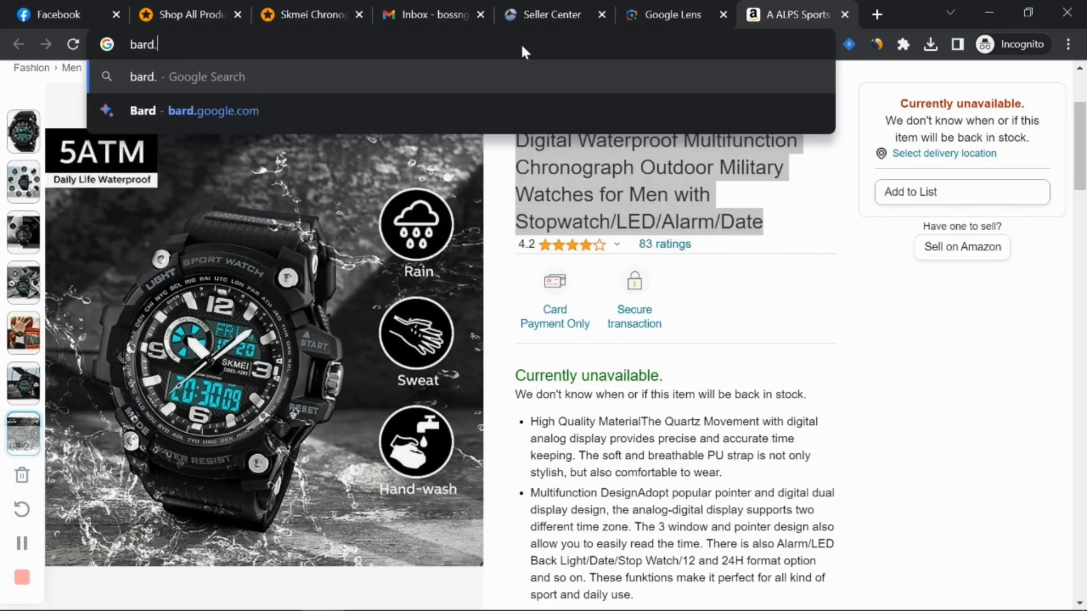
text(google.com)
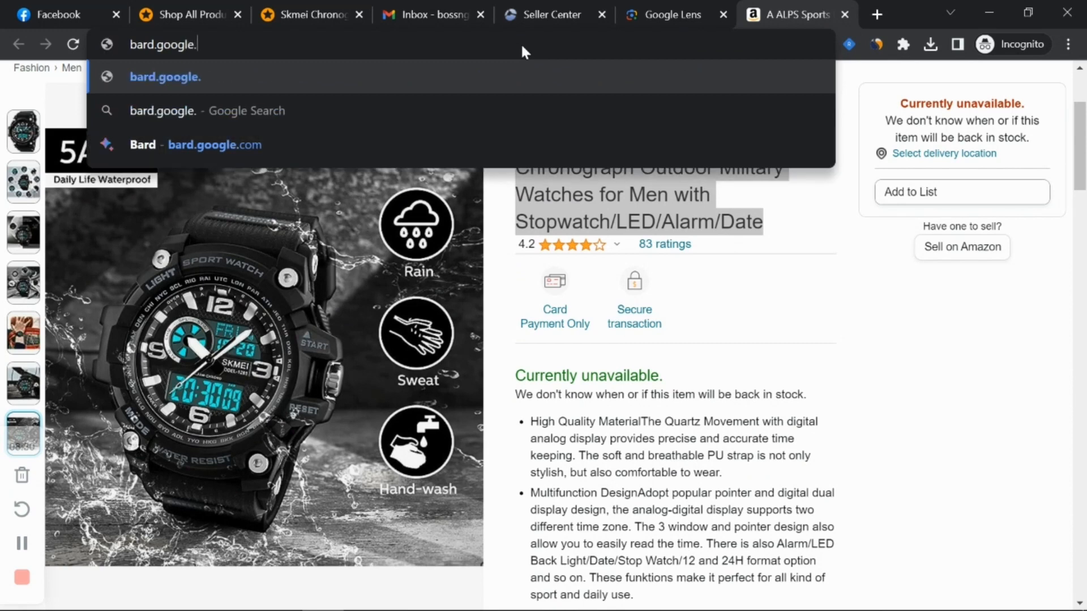
key(Return)
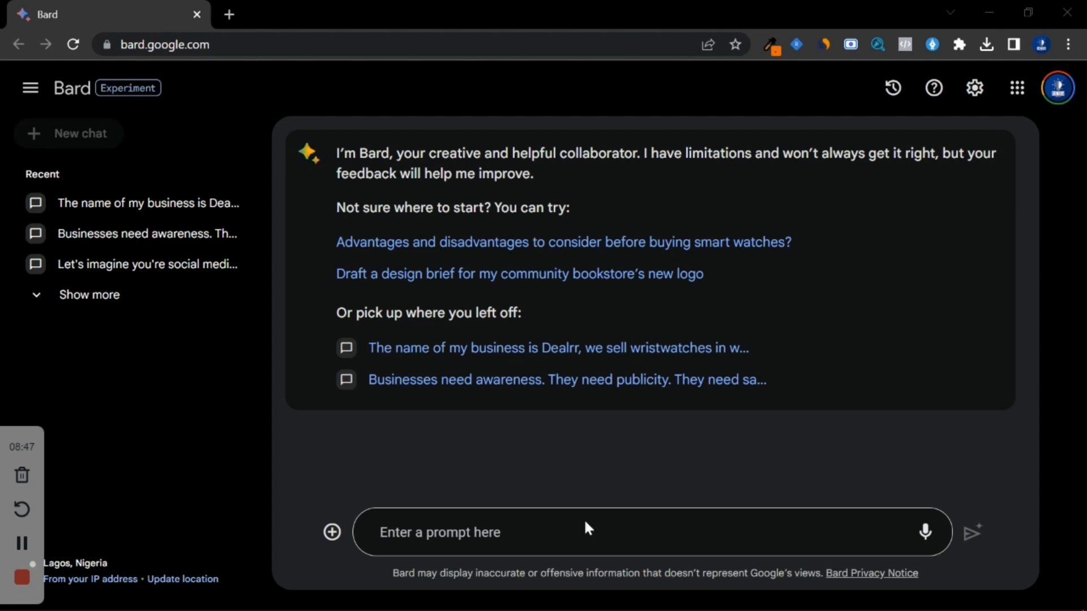
Step: Copy the title "Skmei Digital & Analog Chronograph Multifunction Sports Watch" from the Notepad file
click(587, 599)
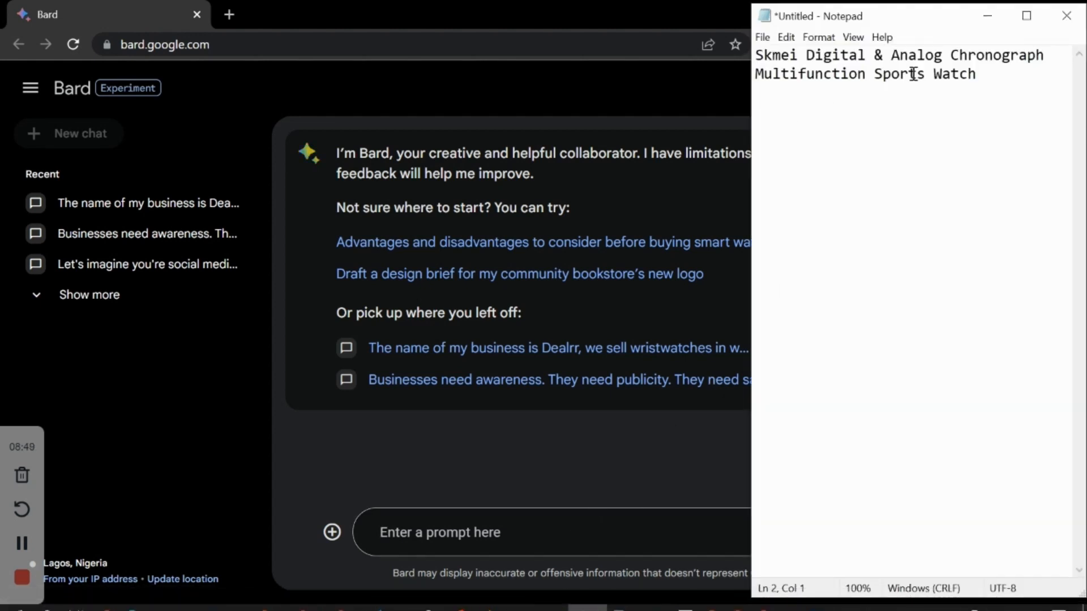
drag(990, 80, 758, 55)
right_click(774, 57)
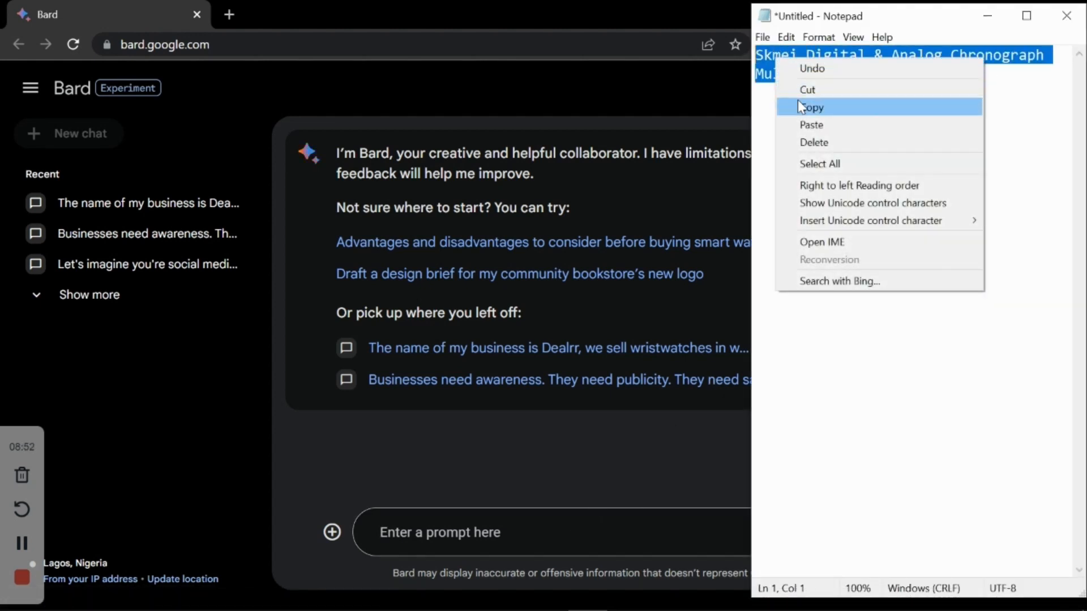
click(799, 107)
Step: Ask Bard "Give me a professional description of my product" followed by the copied watch title
click(581, 534)
text(Give m)
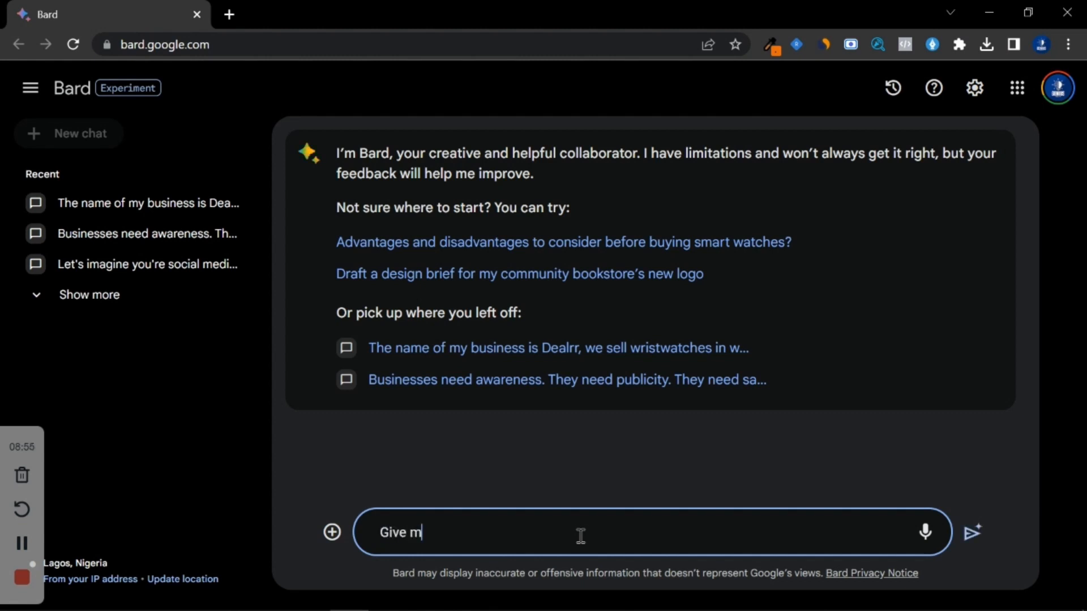
text(e a professional desc)
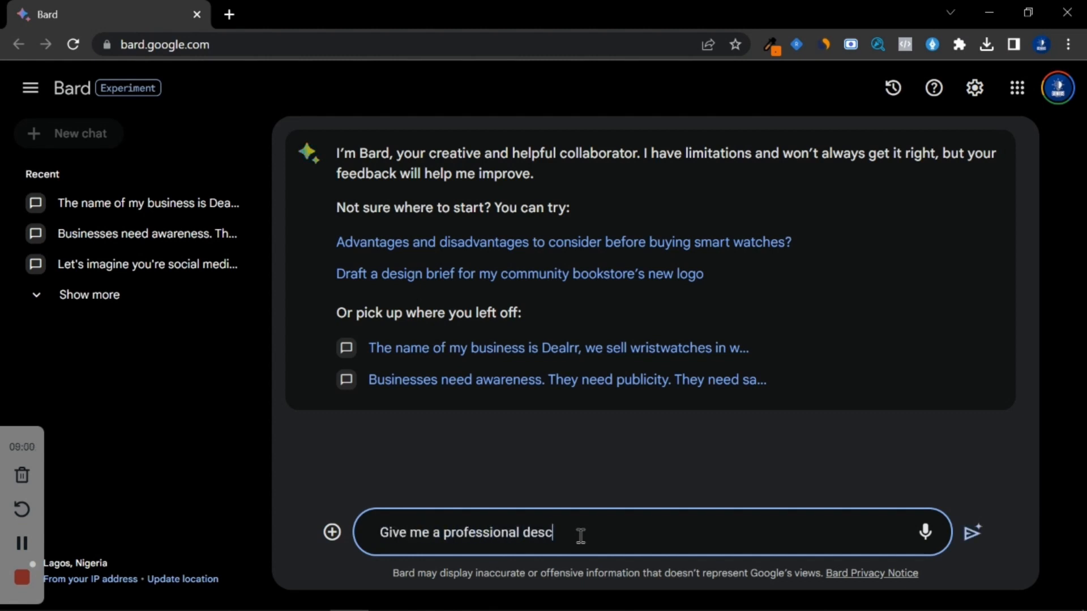
text(ription of my pro)
text(duct)
key(ctrl+v)
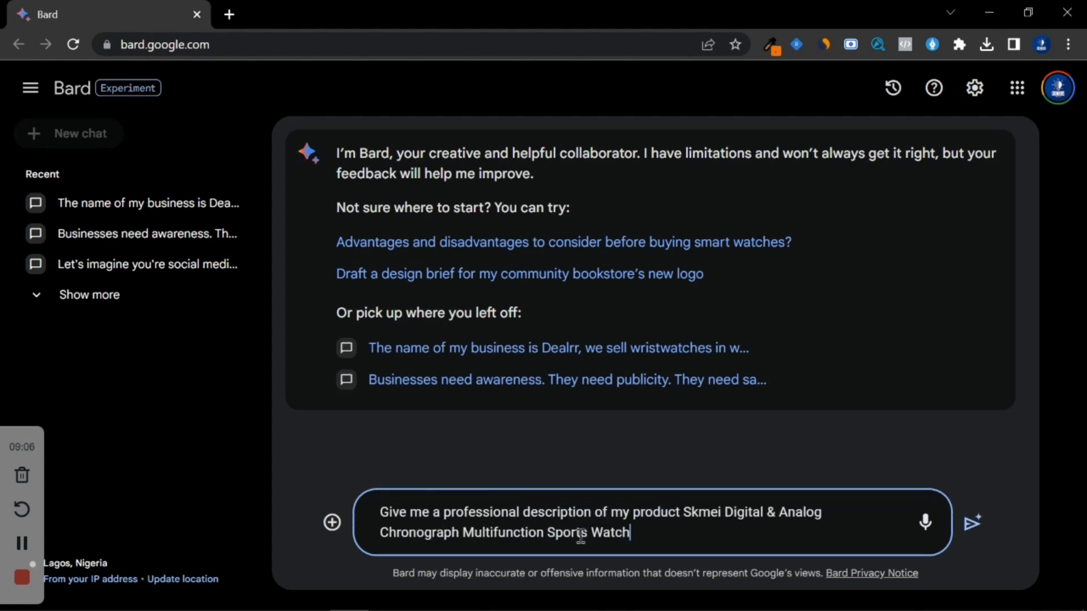
key(Return)
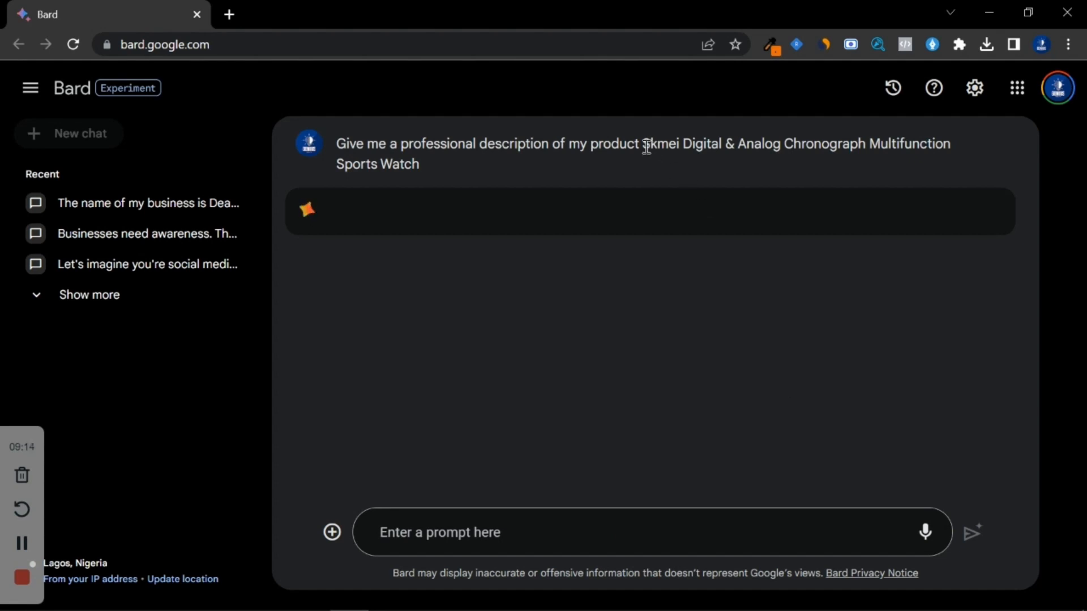
Step: Read through Bard's product description, including its key features and additional details
scroll(431, 272, down, 2)
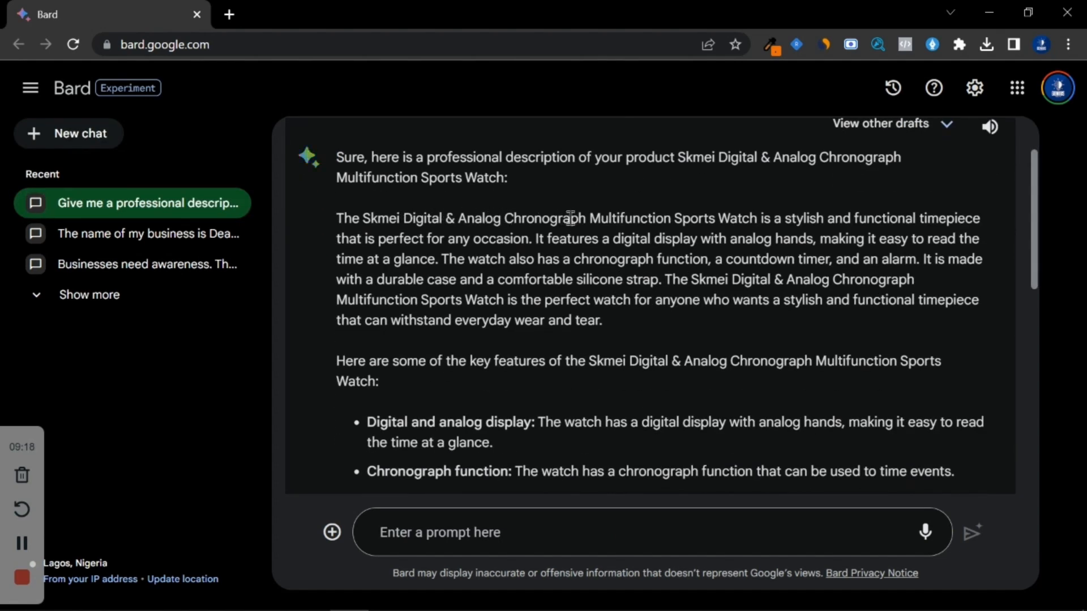
scroll(566, 306, down, 2)
drag(383, 333, 461, 357)
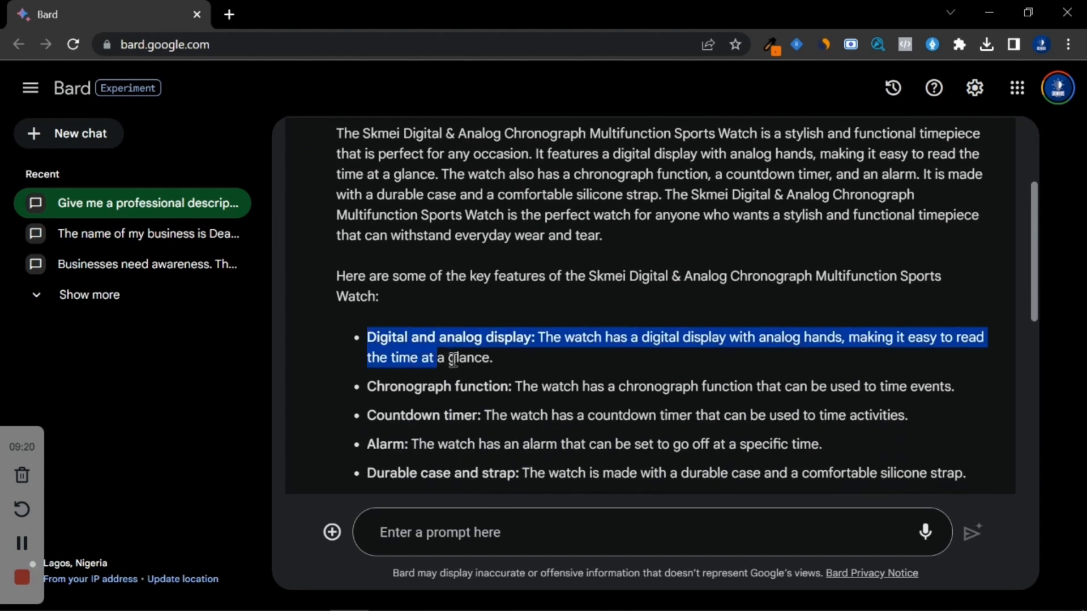
scroll(467, 347, down, 6)
scroll(503, 343, down, 2)
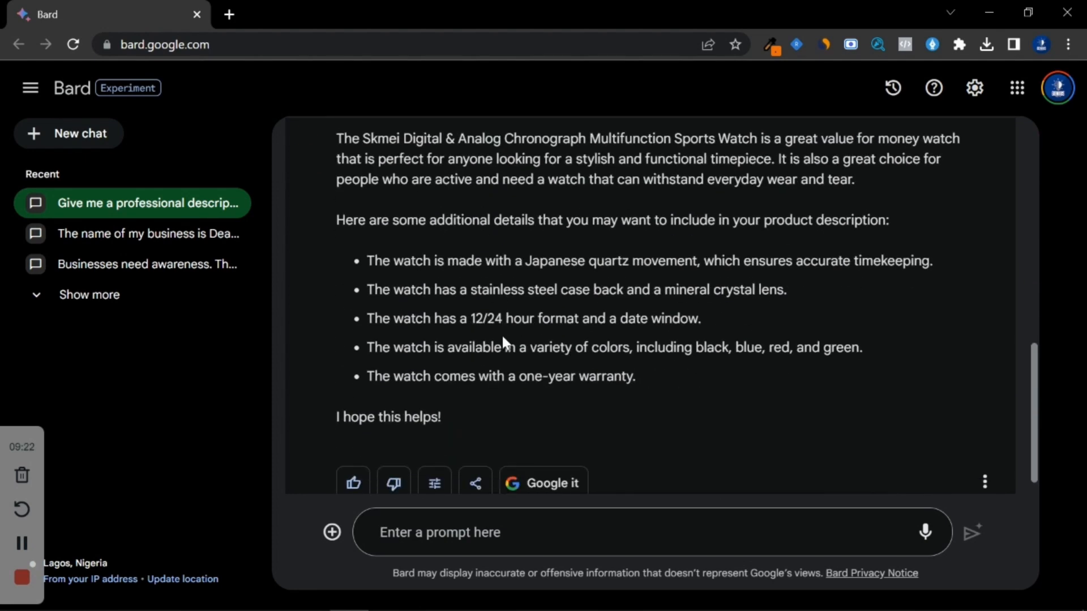
scroll(501, 344, up, 2)
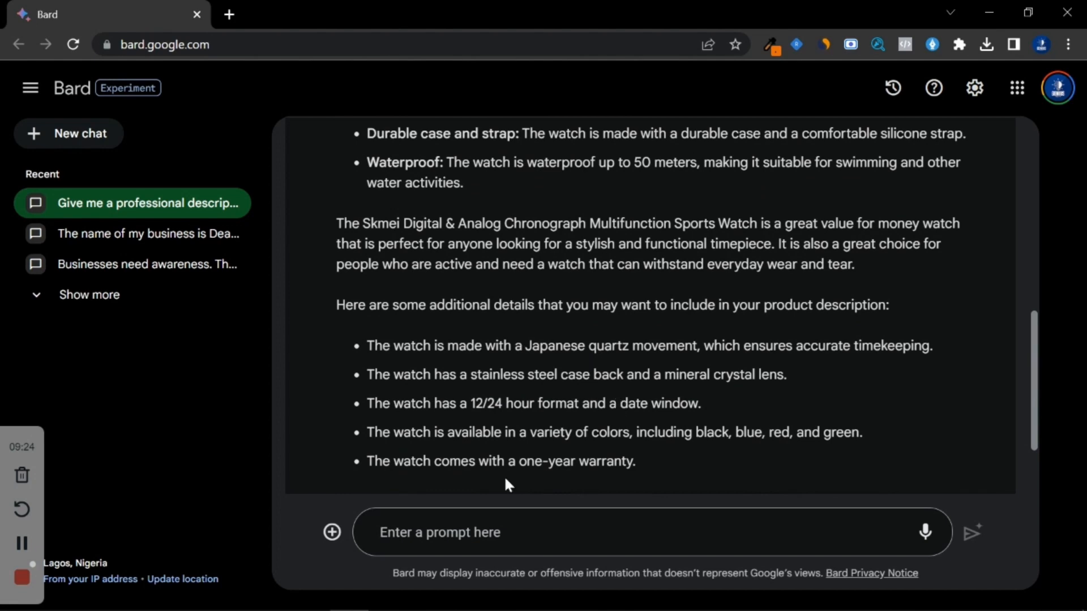
scroll(623, 408, down, 3)
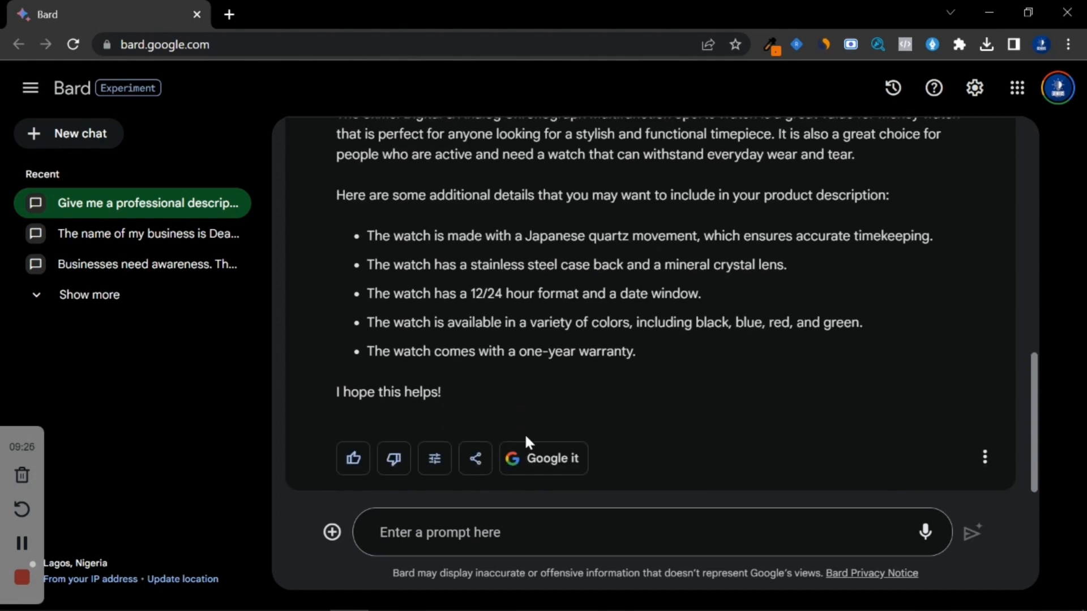
scroll(508, 351, up, 15)
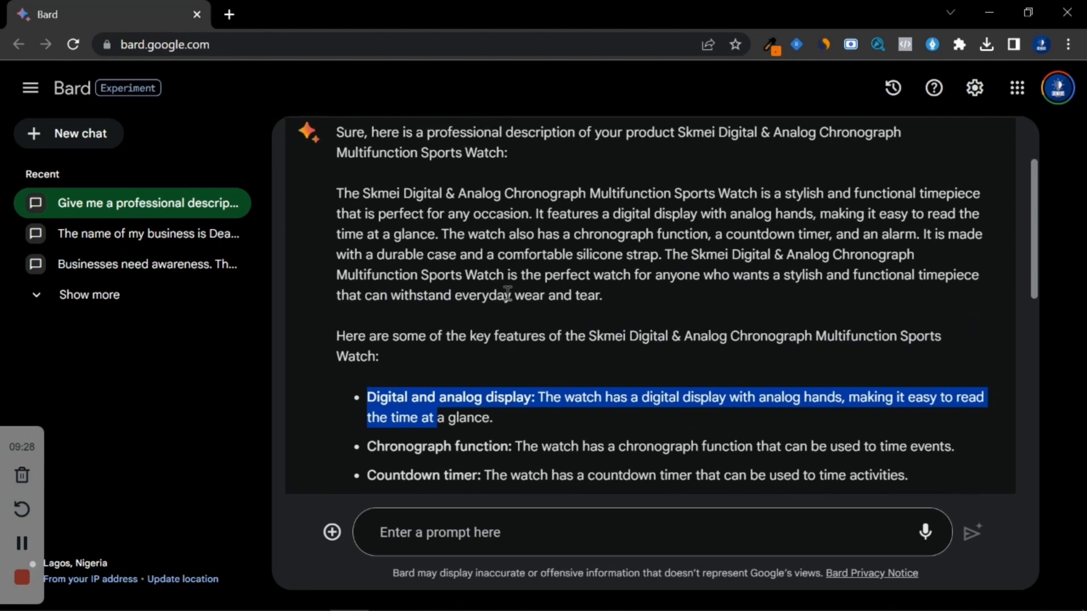
scroll(508, 291, down, 11)
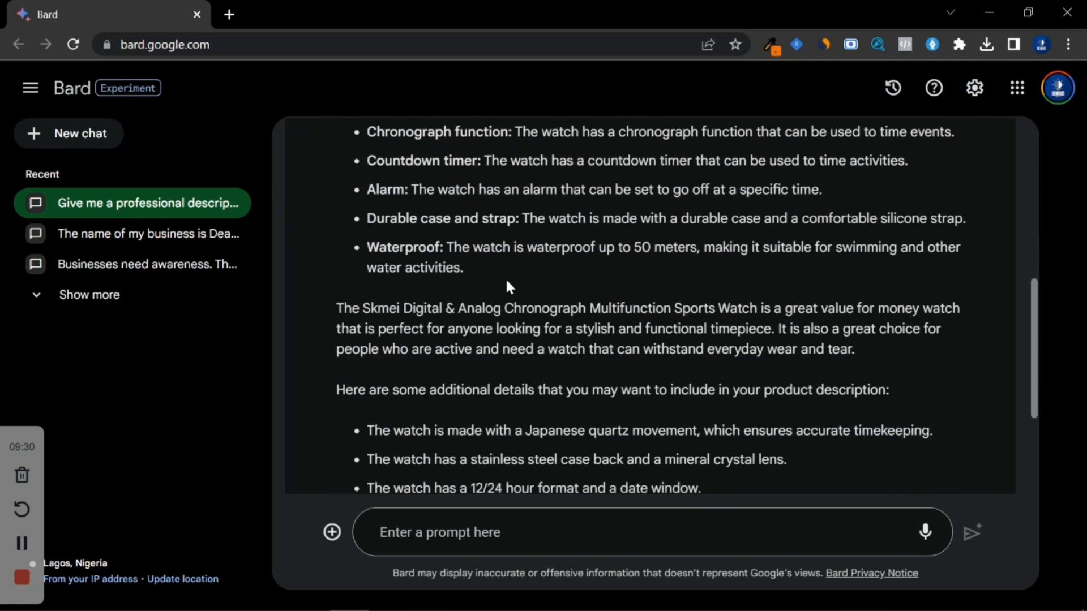
scroll(507, 281, down, 1)
scroll(510, 285, up, 3)
scroll(508, 278, up, 6)
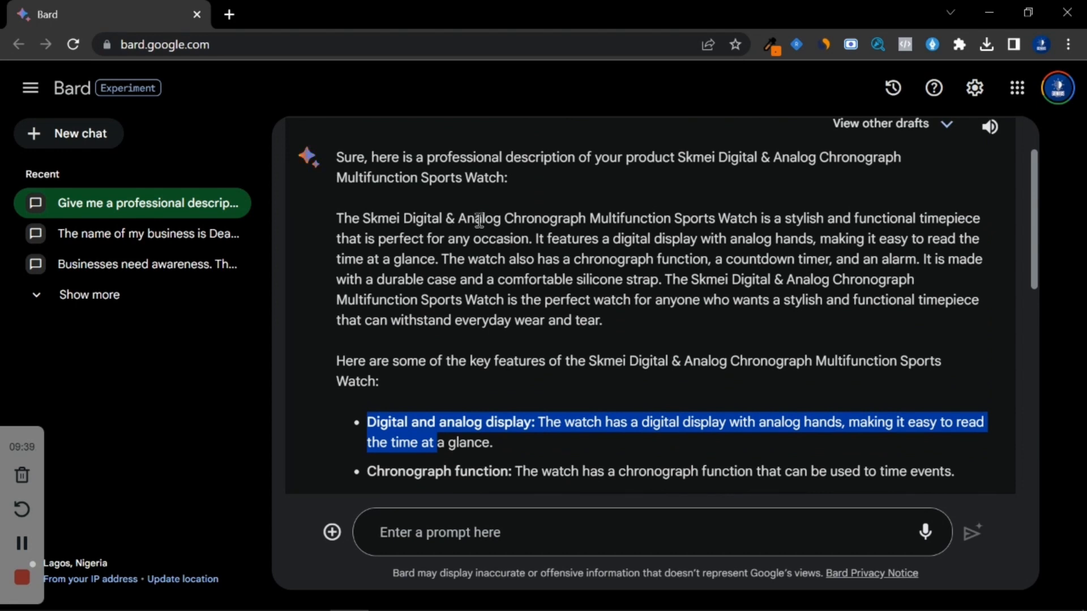
Step: Switch to Telegram, enlarge the photo of the SKMEI watch worn beside the adidas bracelet, and return to Bard
click(429, 599)
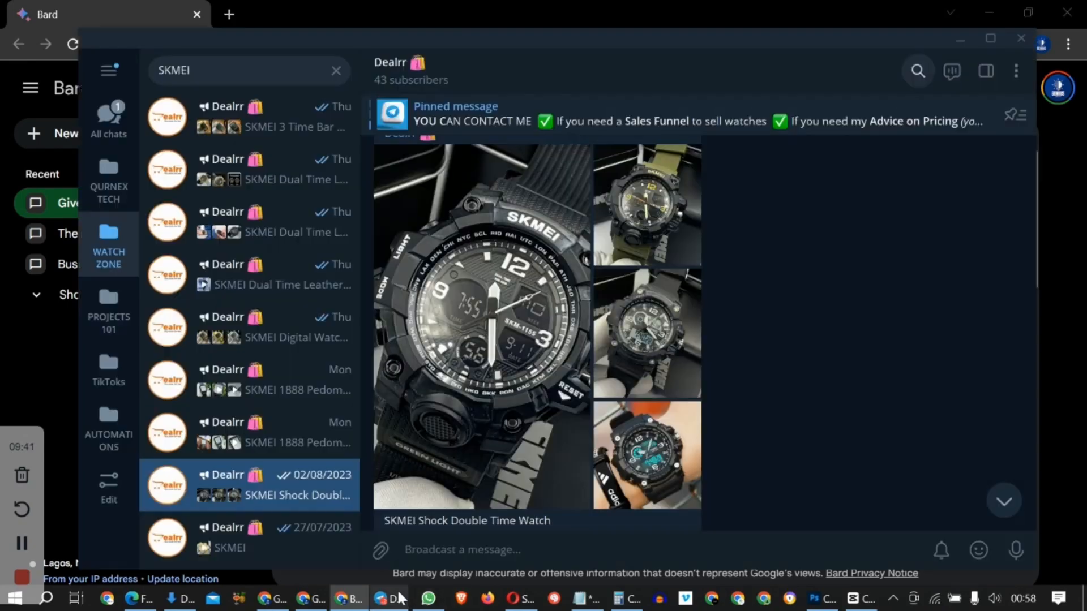
click(672, 452)
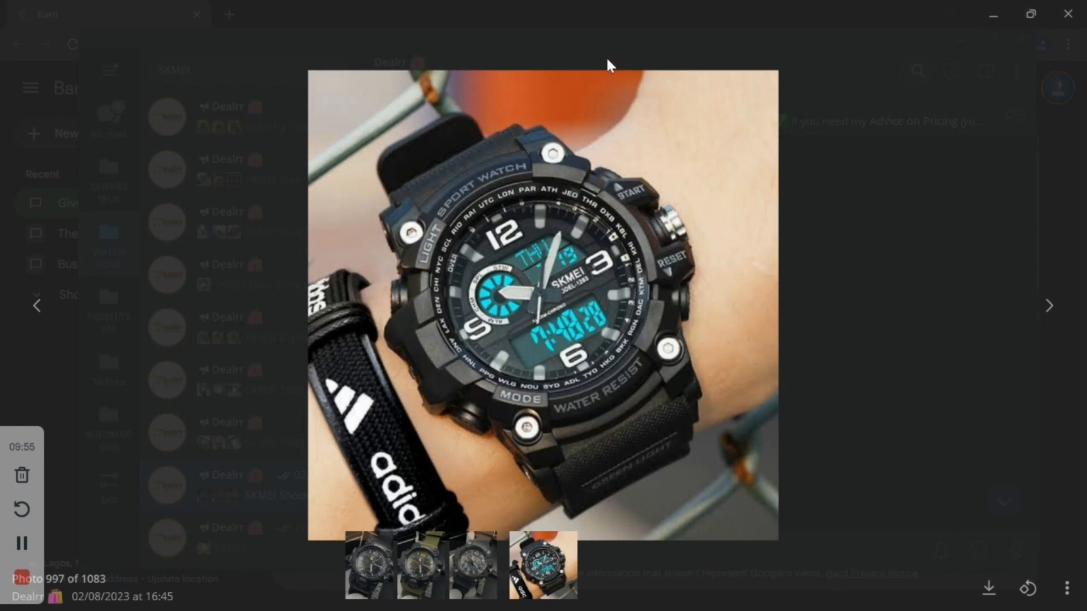
click(766, 419)
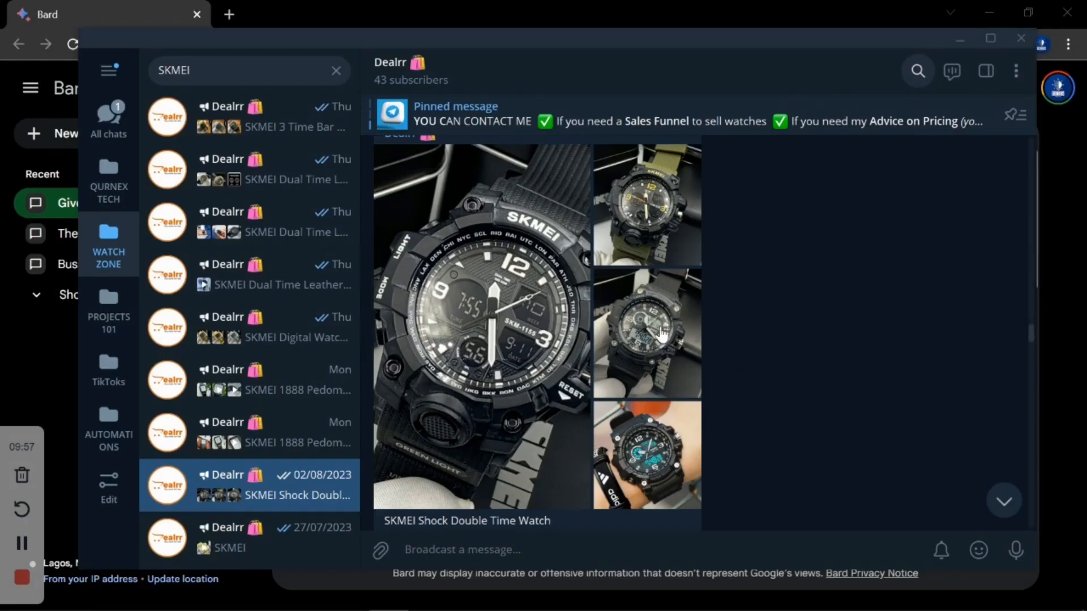
click(956, 43)
click(517, 283)
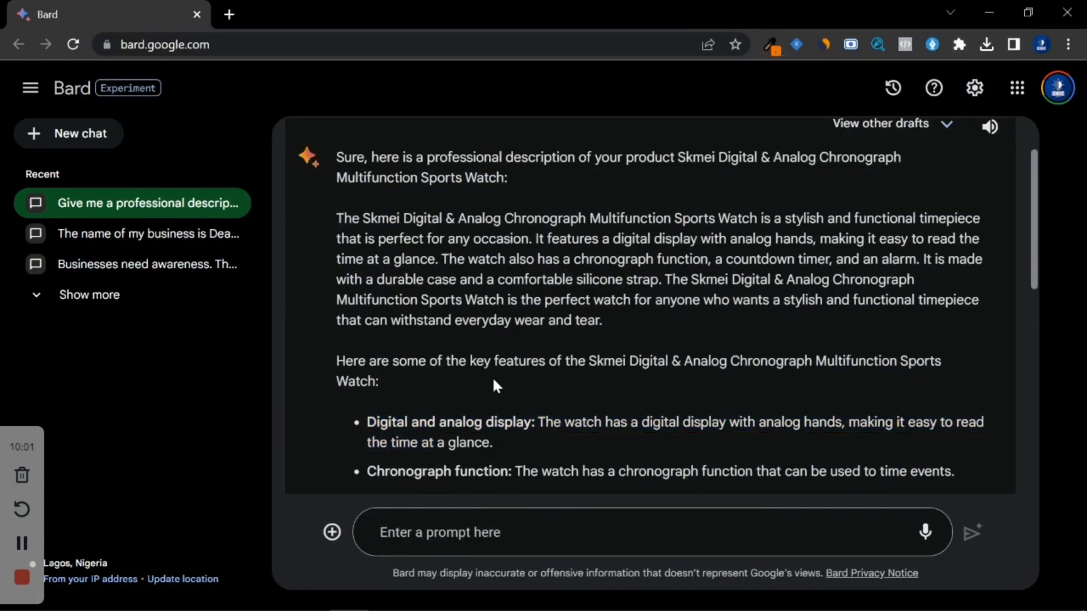
Step: Copy Bard's description from the paragraph starting "The Skmei Digital & Analog" through the one-year warranty bullet
scroll(511, 309, down, 5)
scroll(472, 320, up, 6)
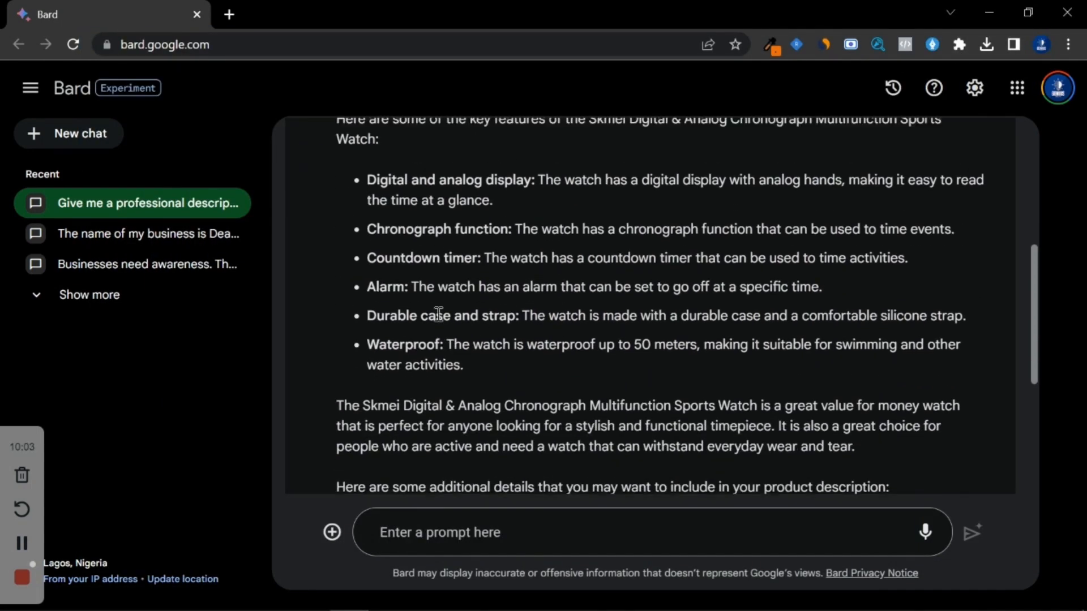
scroll(439, 317, up, 1)
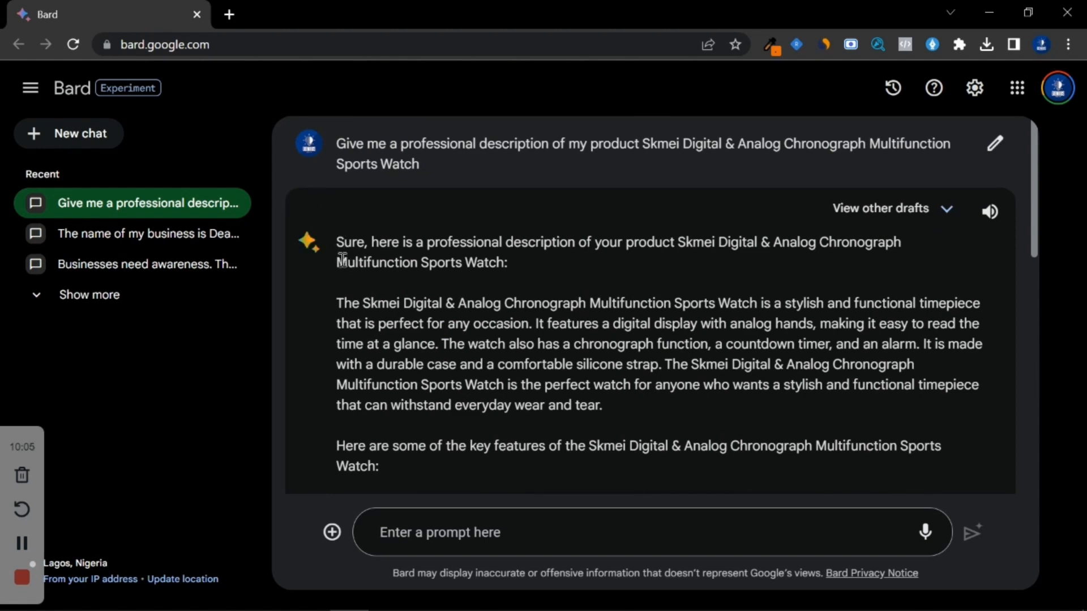
drag(340, 300, 526, 346)
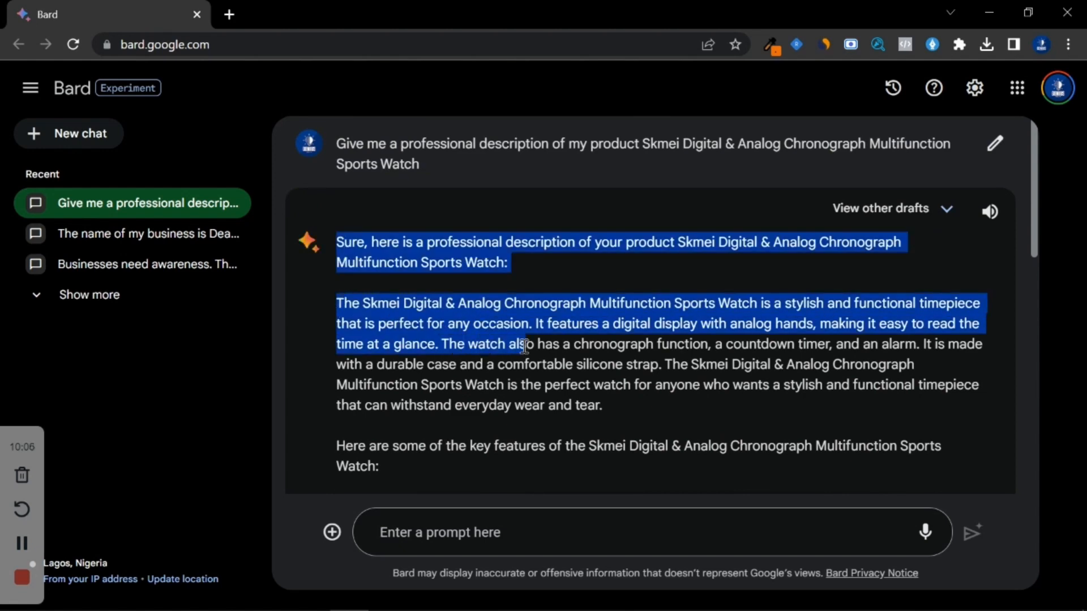
click(340, 302)
drag(340, 302, 644, 377)
right_click(589, 347)
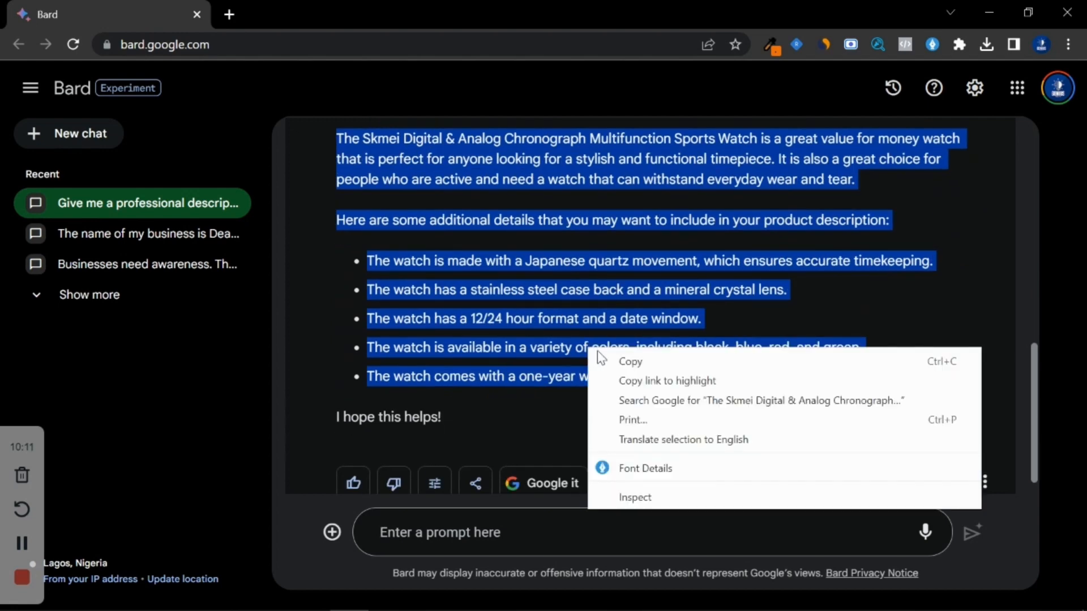
click(609, 358)
Step: Paste the copied description below the title in Notepad, leaving blank lines between them, and widen the Notepad window
click(586, 601)
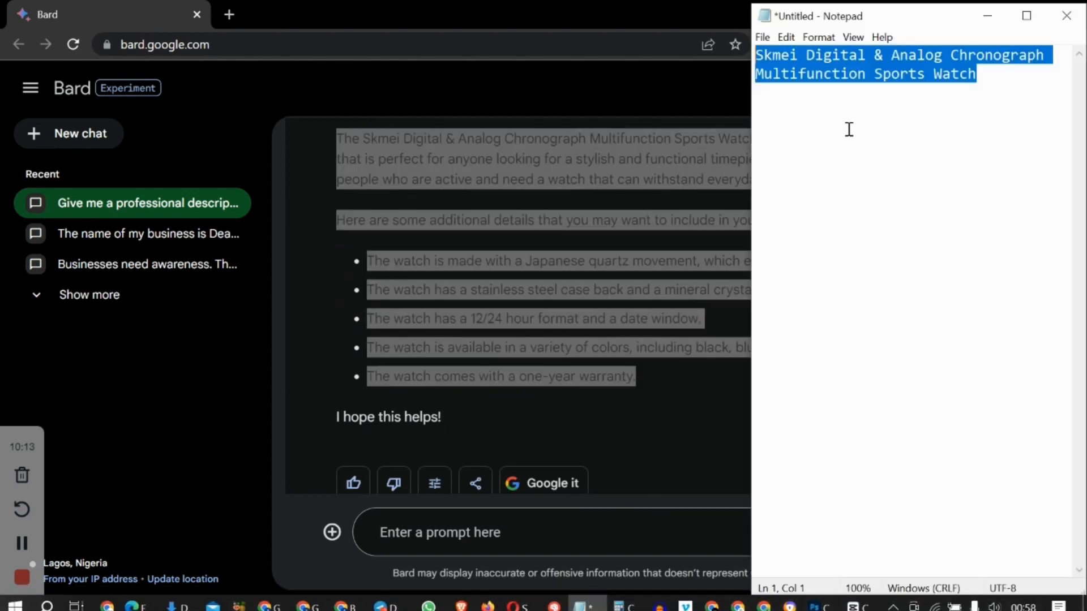
click(950, 114)
key(Return)
key(Return)
key(ctrl+v)
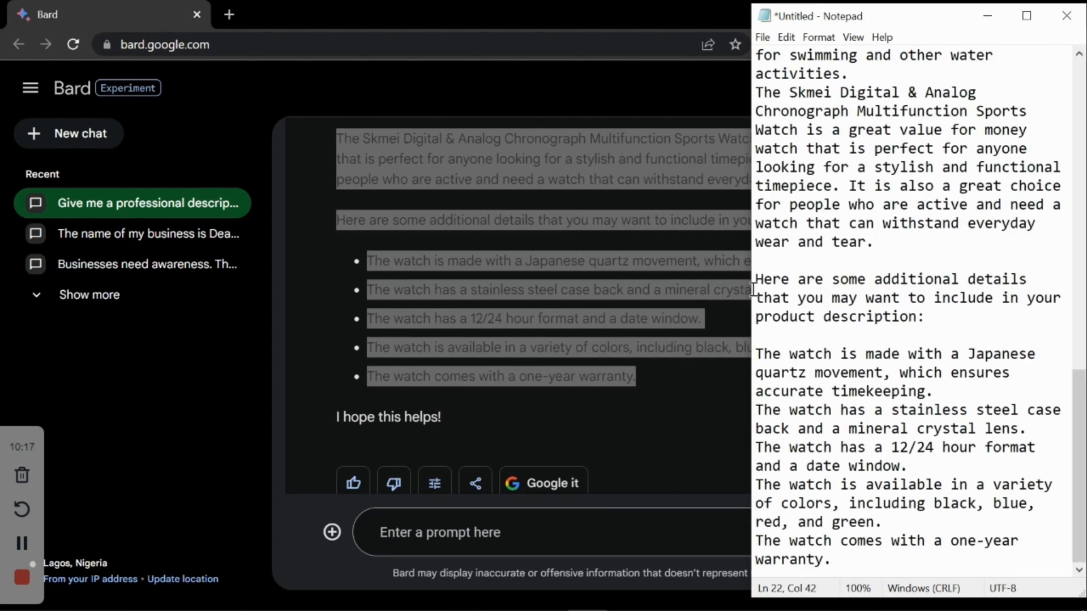
drag(746, 289, 708, 289)
Step: Review the description in Notepad, checking its paragraph breaks, key features and closing order line
scroll(779, 329, up, 6)
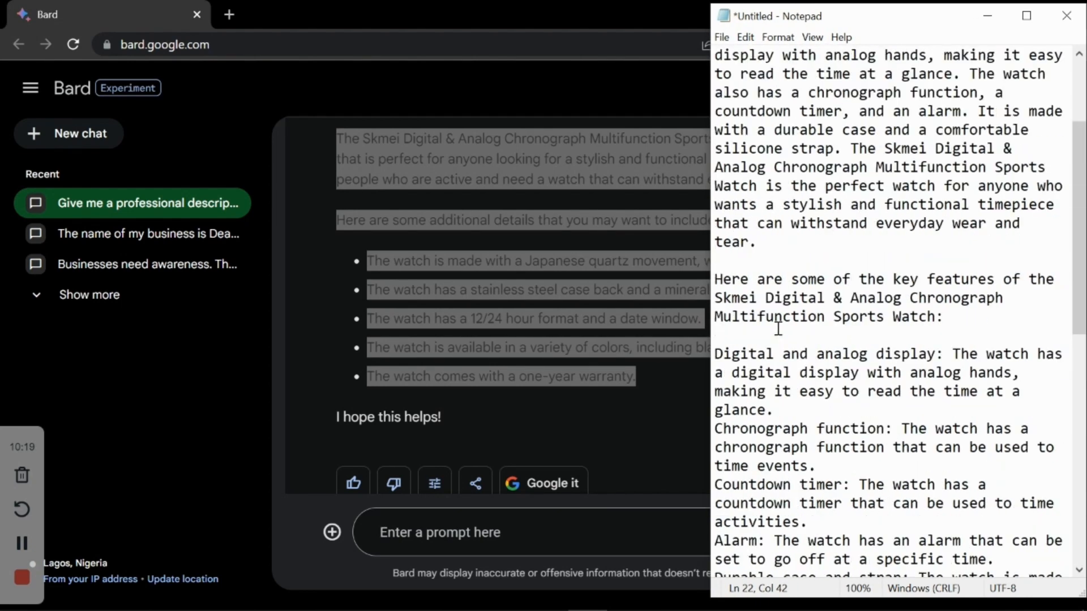
scroll(779, 329, up, 3)
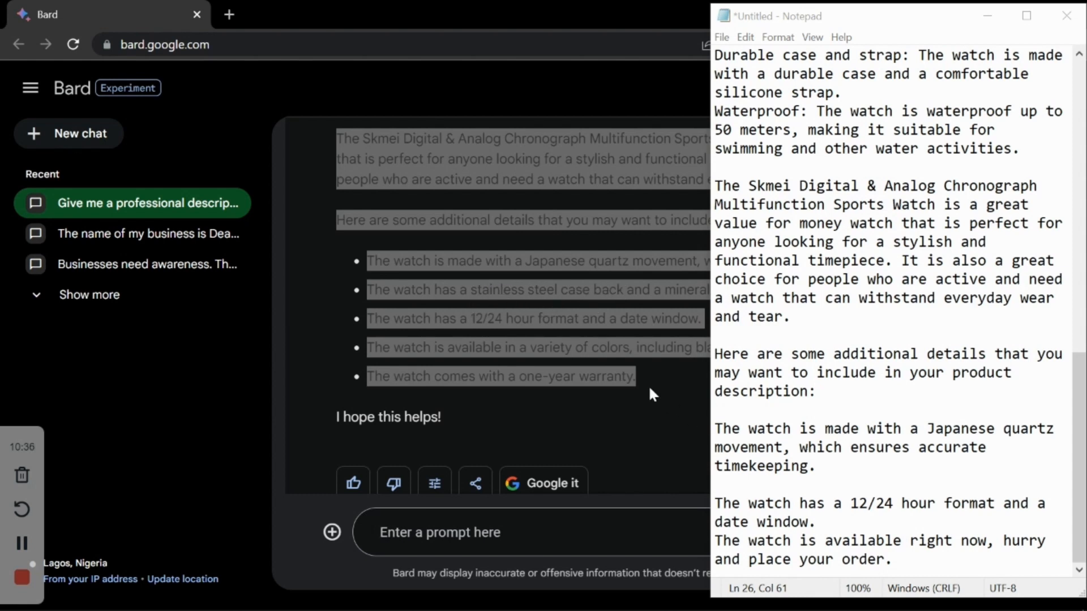
scroll(833, 436, up, 6)
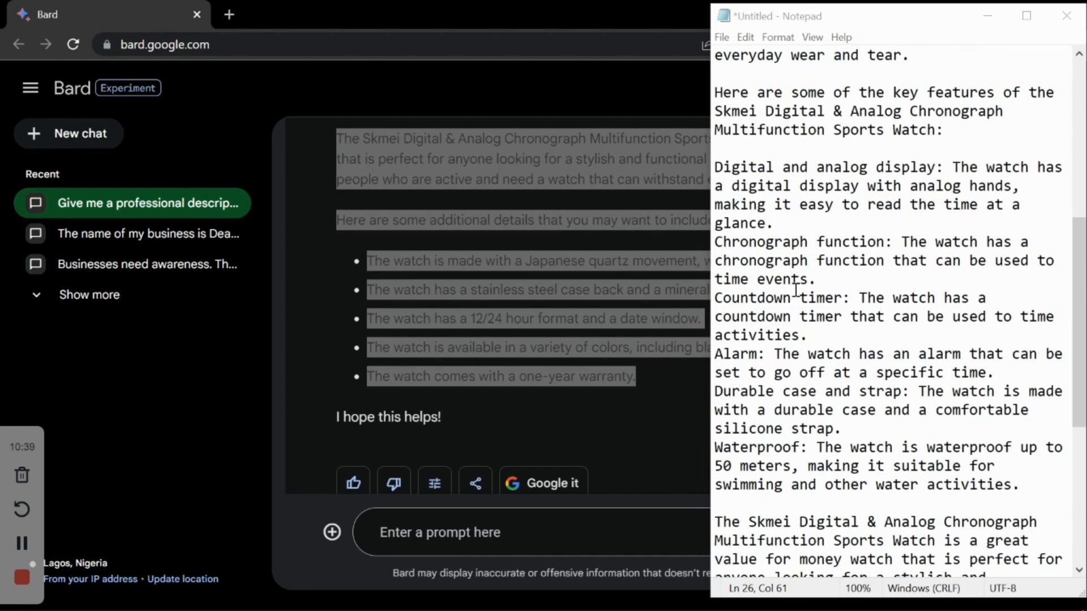
scroll(781, 203, up, 7)
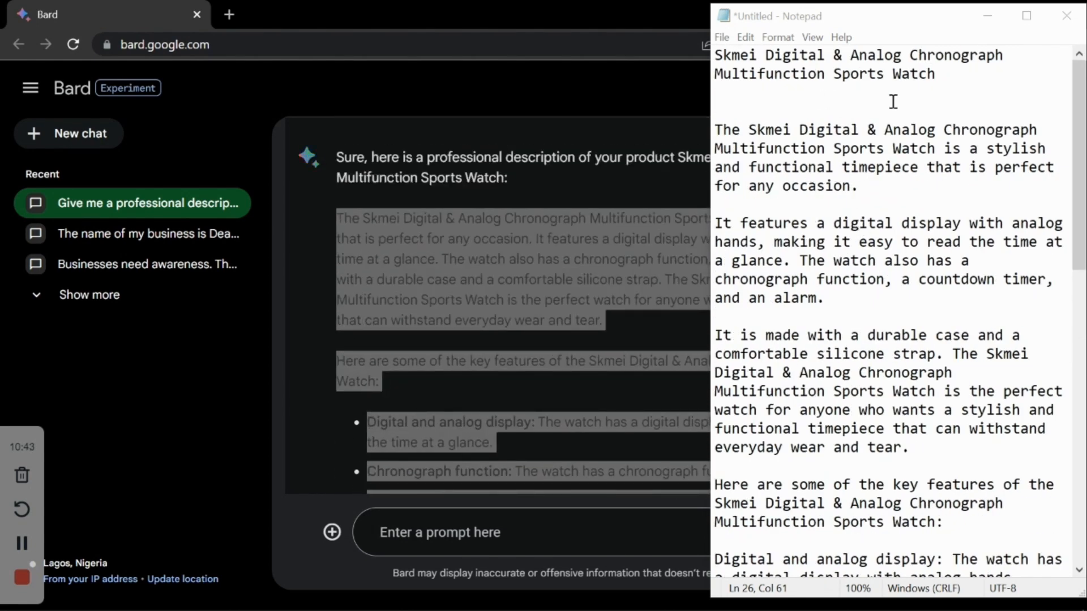
click(800, 212)
click(775, 314)
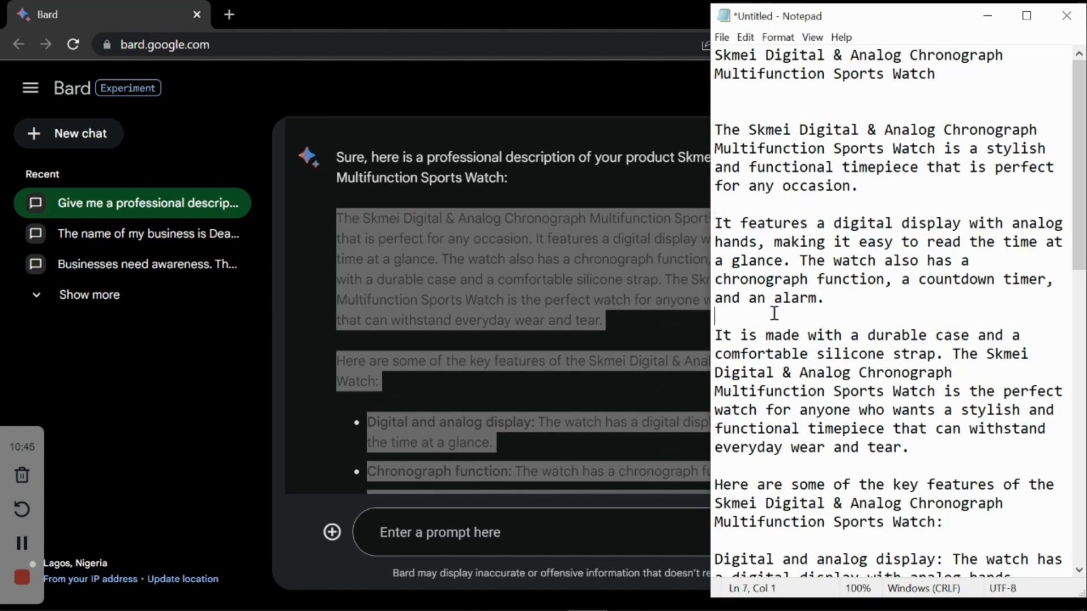
click(768, 465)
drag(1084, 207, 1081, 514)
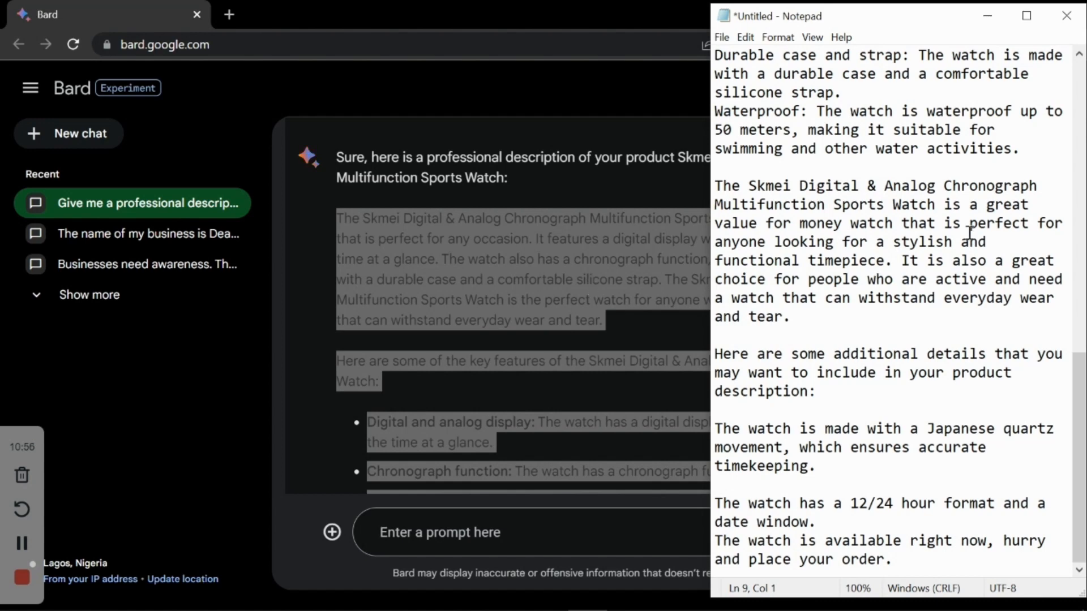
Step: Switch from the Notepad description to Jumia Seller Center, reload its home page and open the Create A New Product page
scroll(969, 232, up, 13)
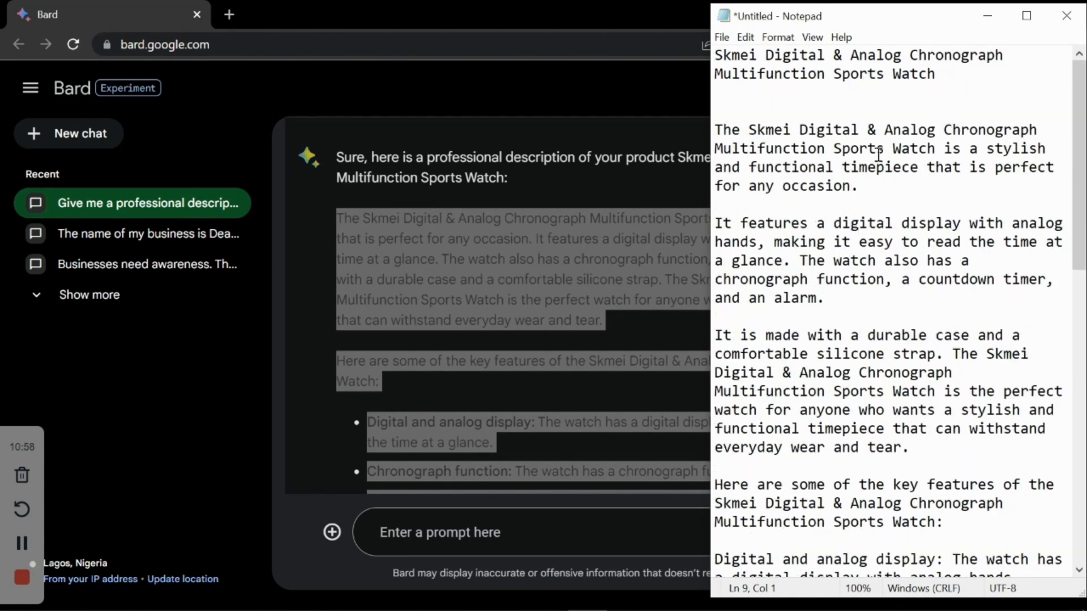
scroll(878, 153, down, 11)
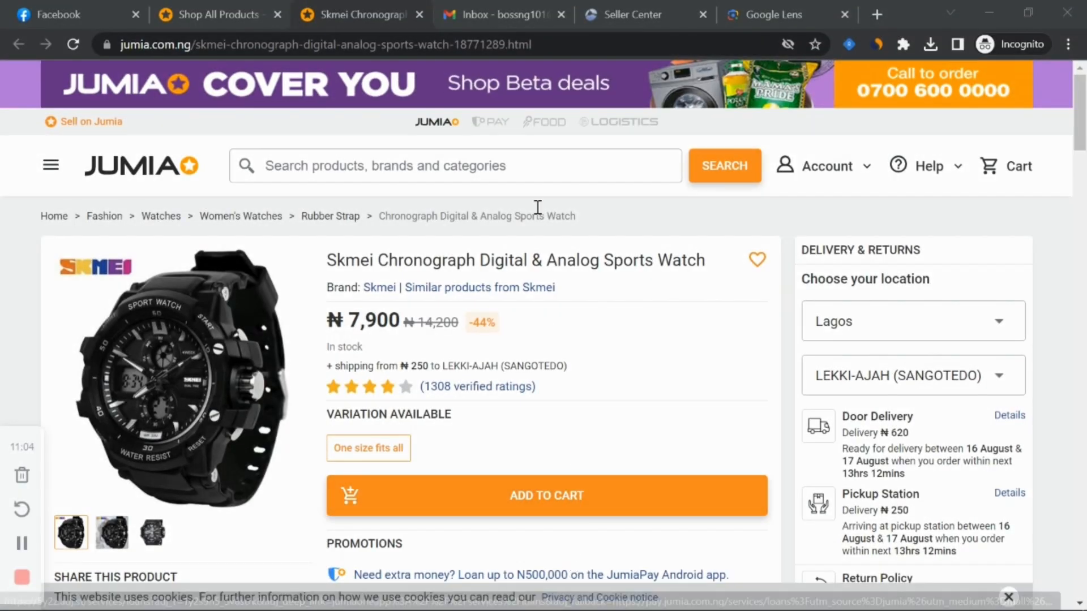
click(647, 8)
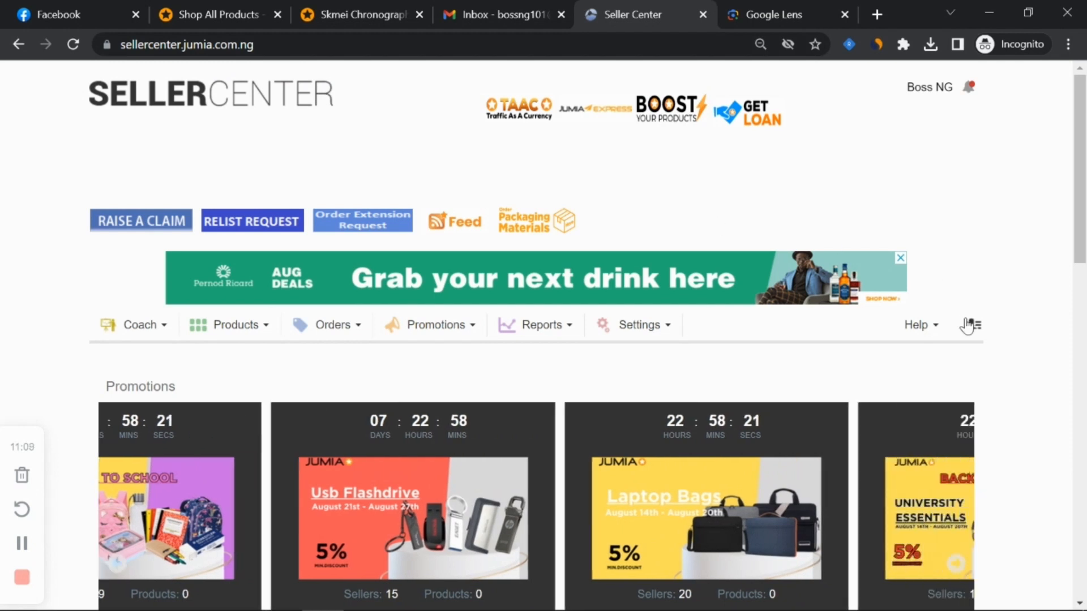
drag(906, 88, 956, 88)
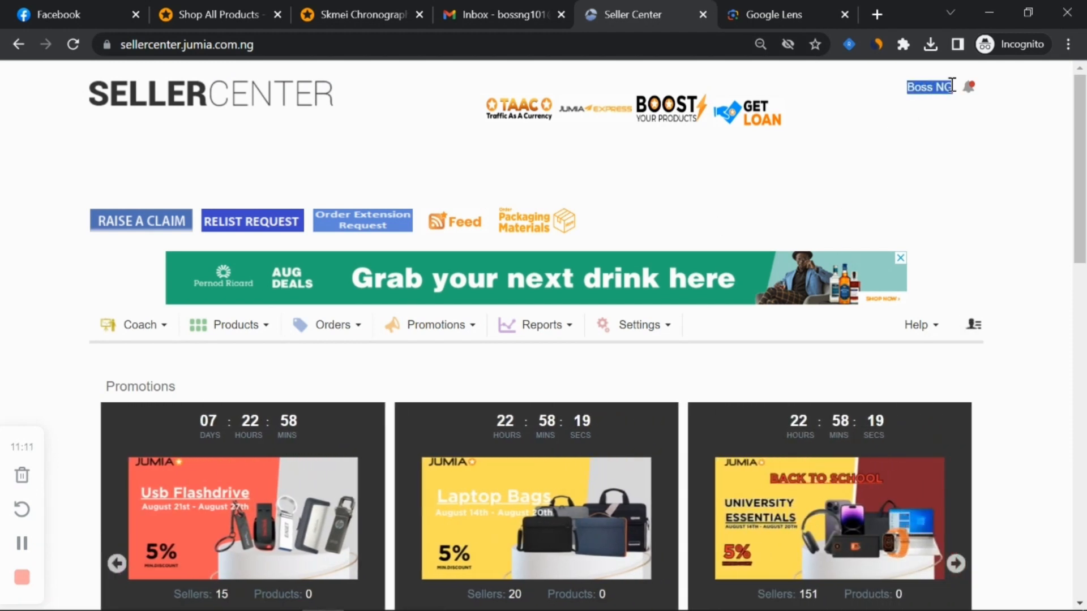
click(128, 97)
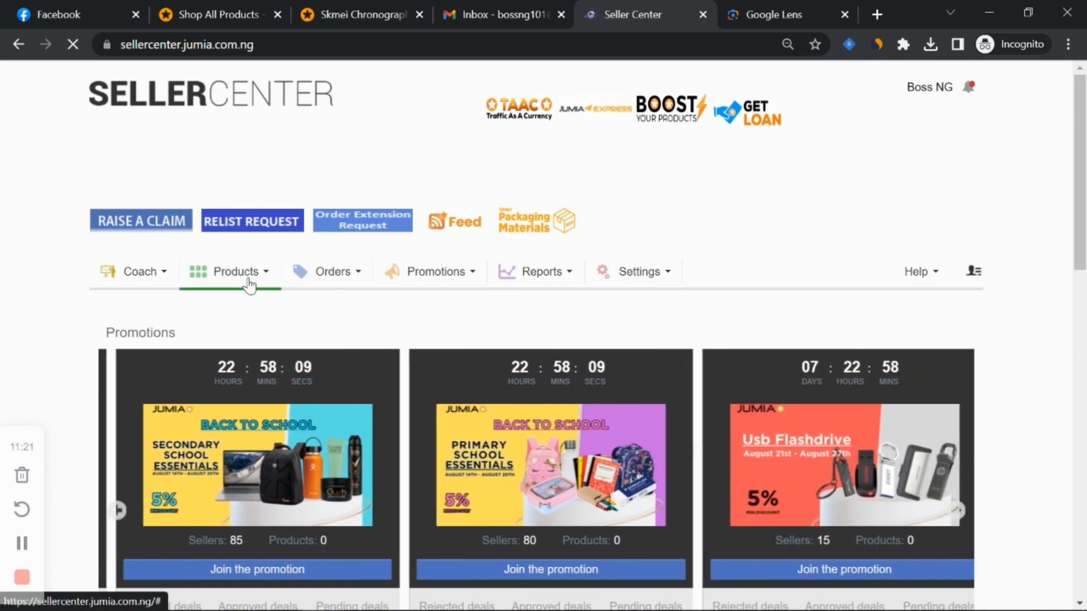
click(237, 274)
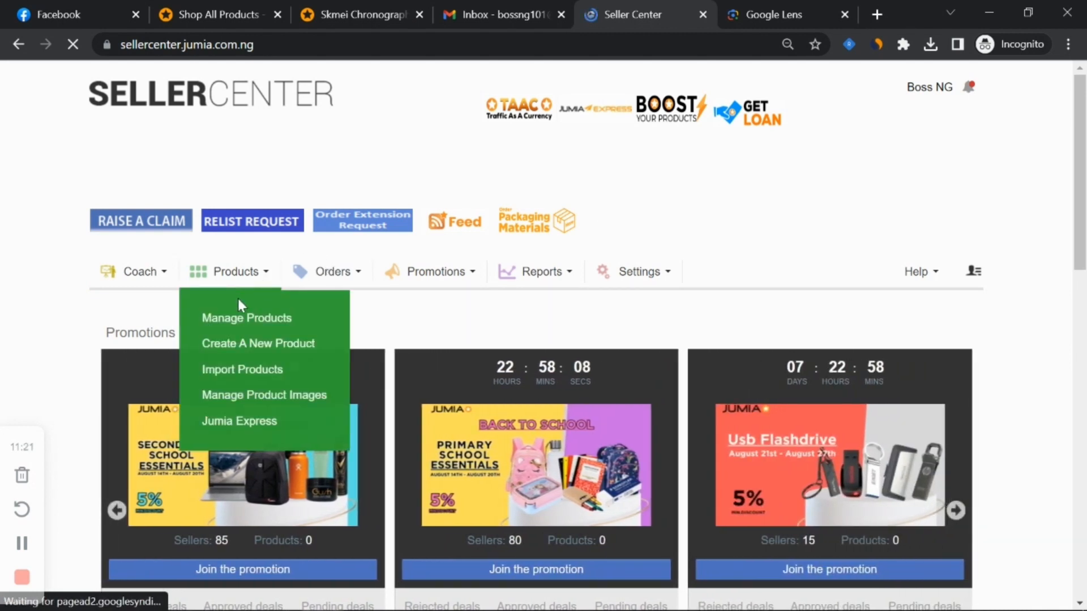
click(241, 344)
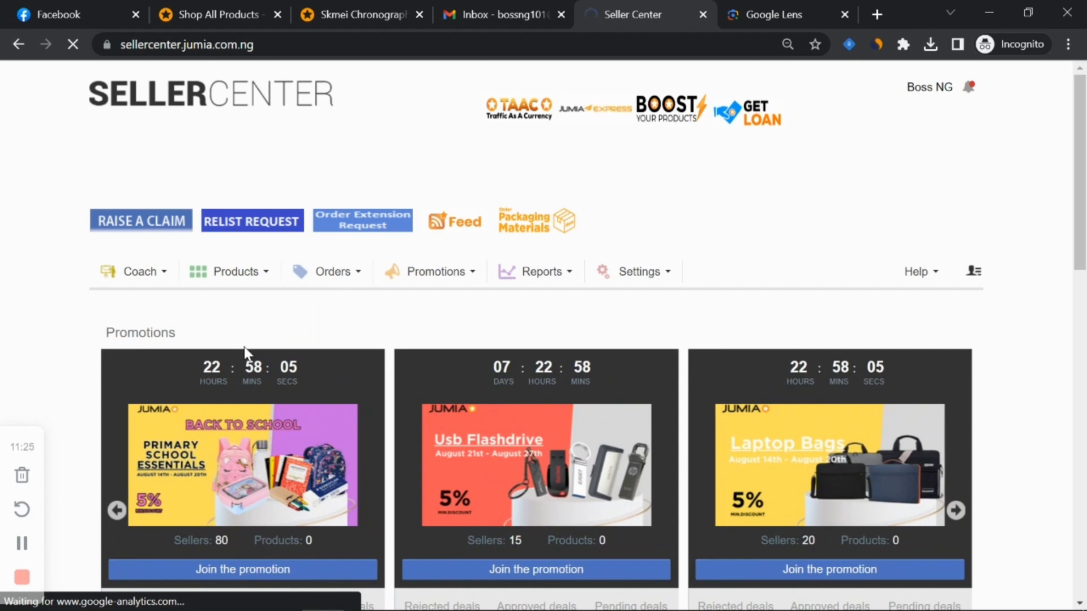
scroll(278, 227, down, 2)
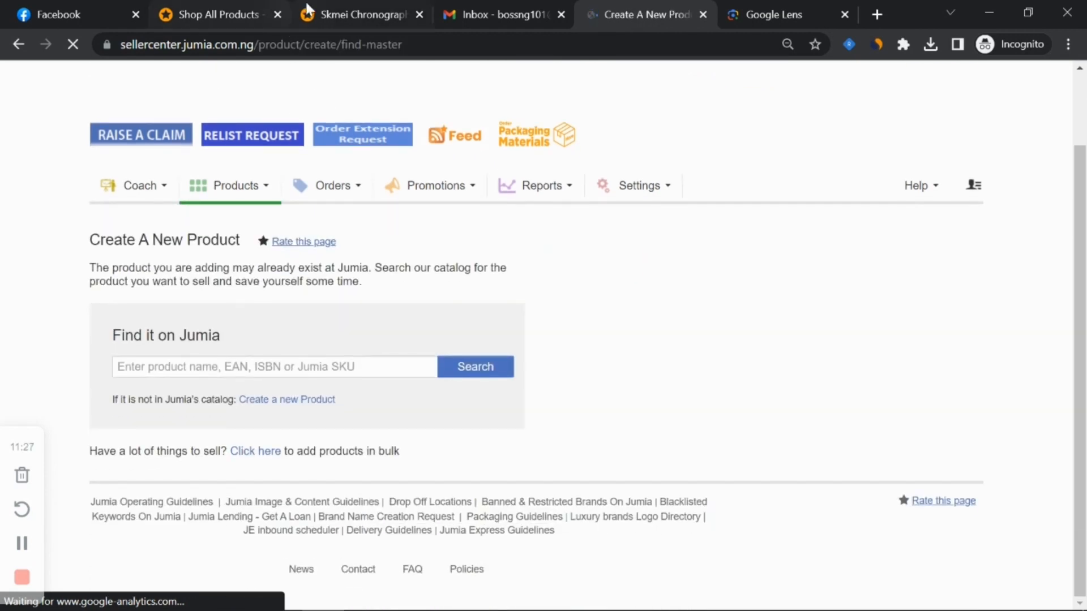
Step: Examine the category path on the Skmei Chronograph product page on Jumia, focusing on the Women's Watches level
click(306, 8)
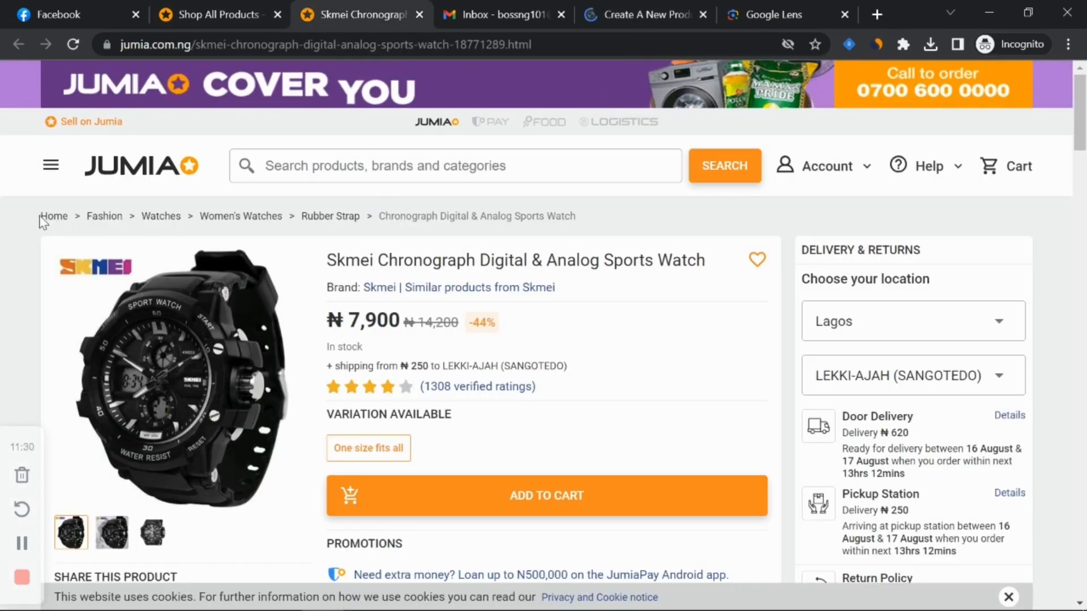
drag(40, 217, 373, 220)
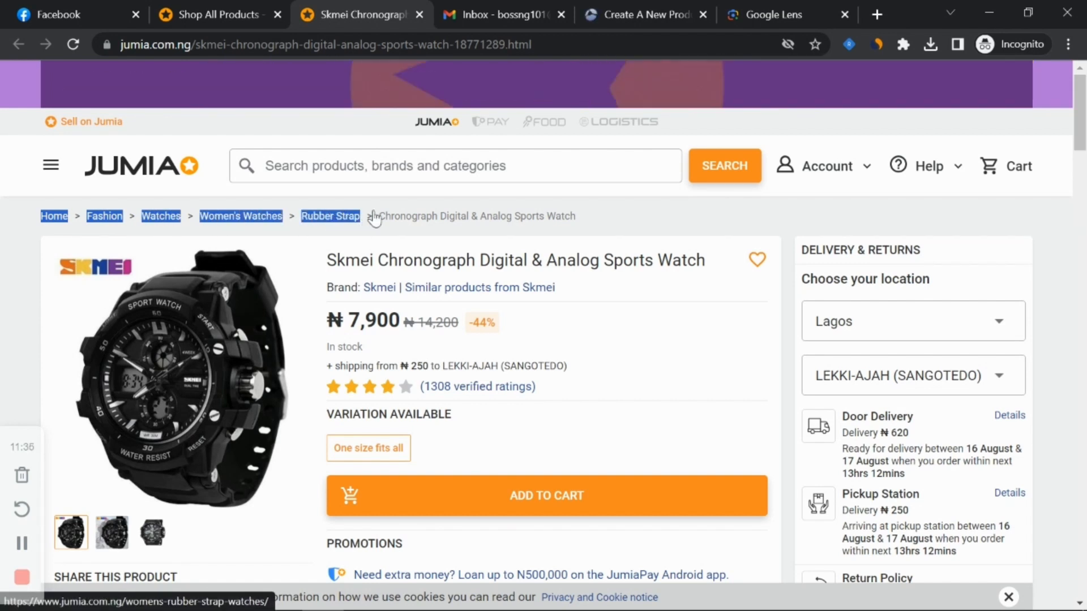
click(270, 236)
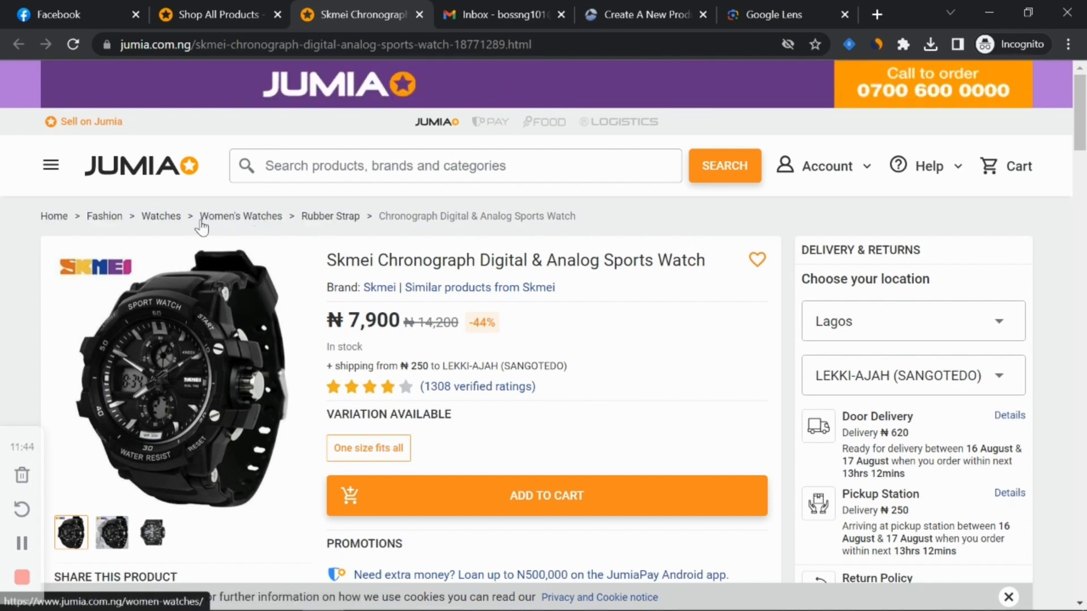
drag(200, 225, 285, 219)
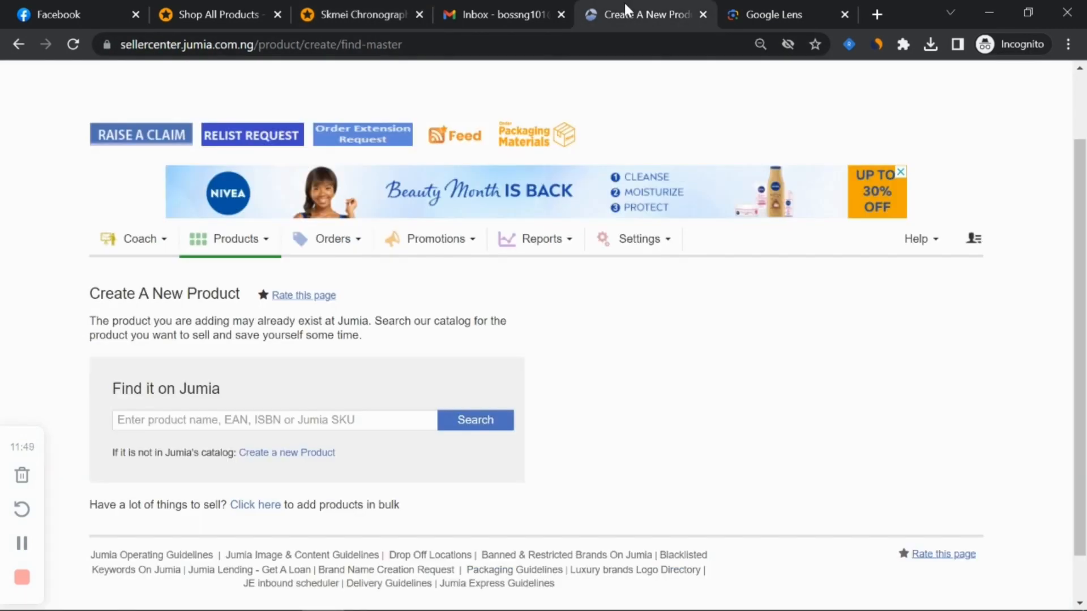
Step: Return to Seller Center and start creating a new product outside Jumia's existing catalogue
click(624, 12)
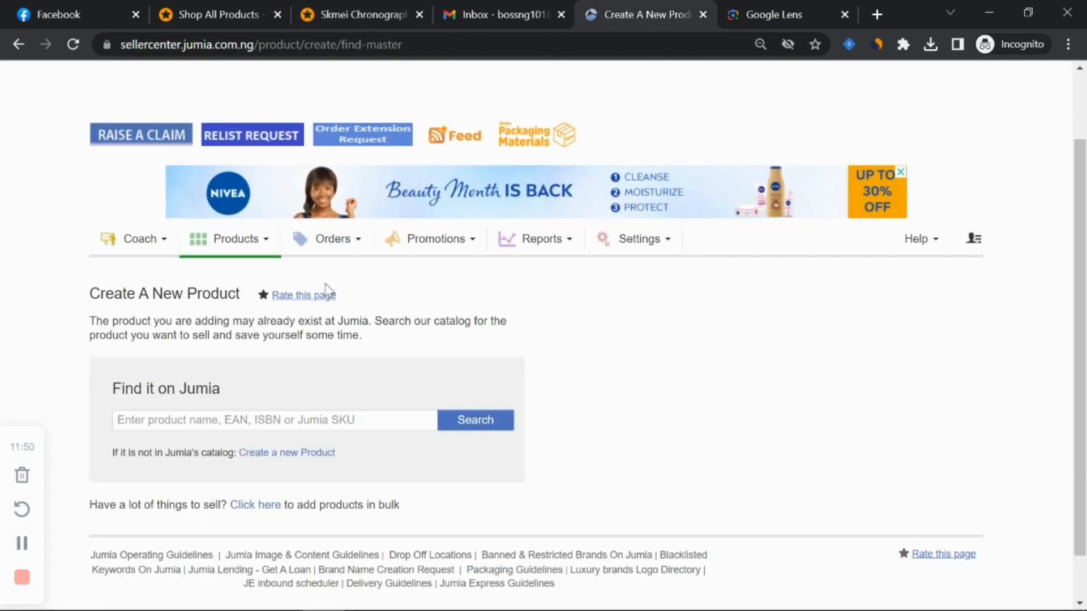
scroll(291, 338, down, 1)
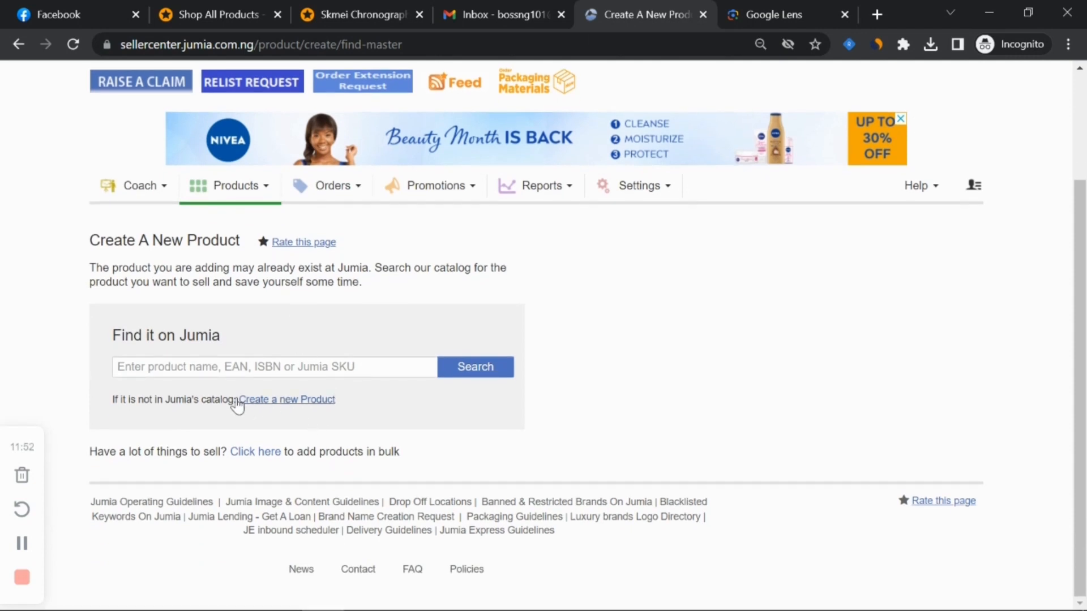
click(275, 400)
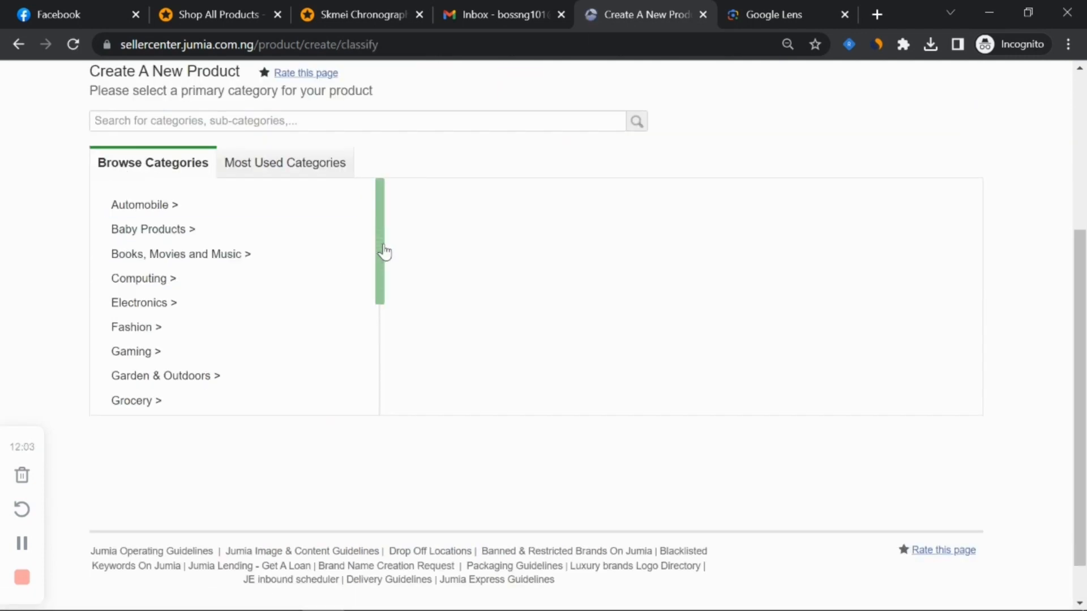
Step: Choose Fashion > Watches & Sunglasses as the product category, checking the category path on the Jumia Skmei watch page
mouse_move(384, 252)
mouse_down()
mouse_move(382, 289)
mouse_move(213, 279)
mouse_up()
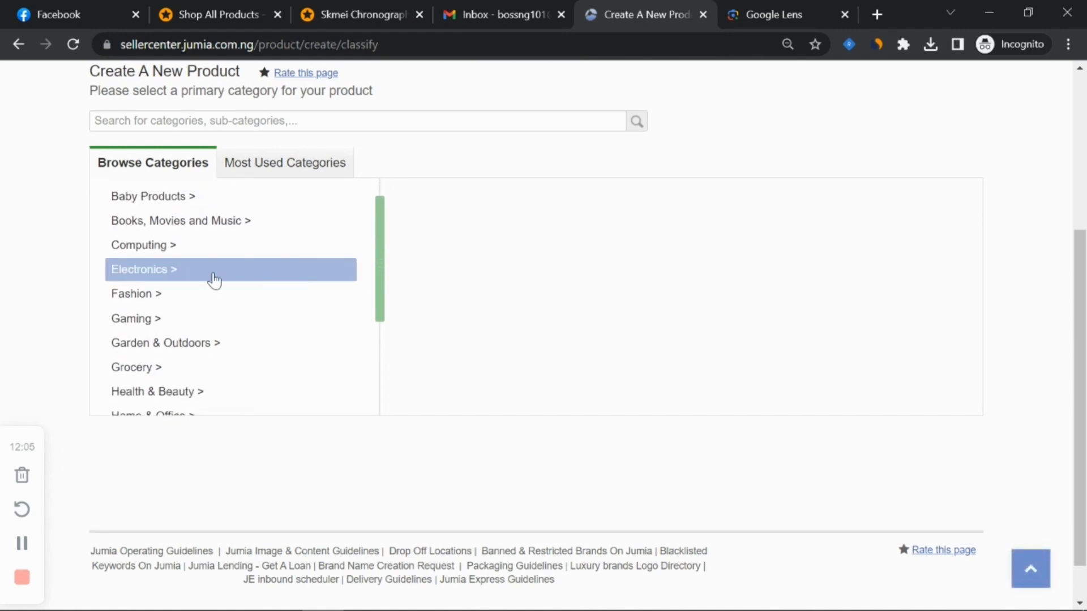
click(165, 297)
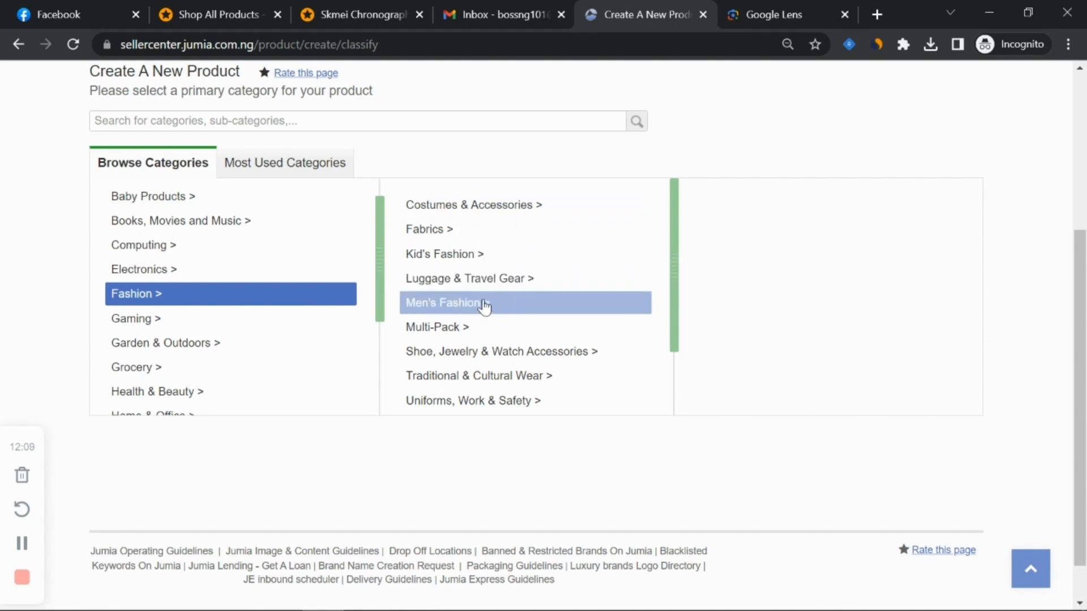
click(465, 312)
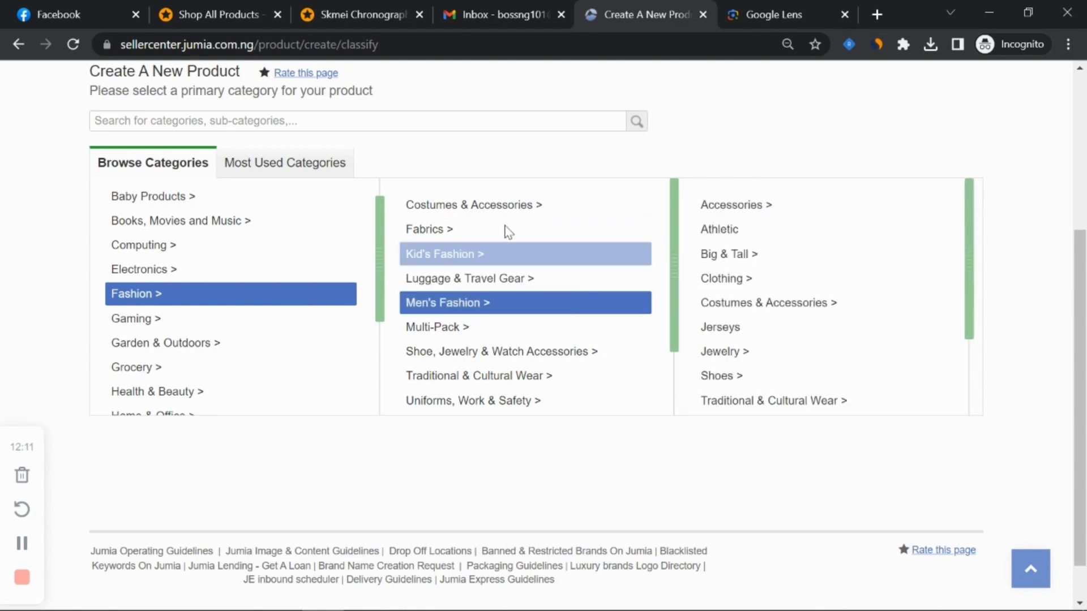
click(342, 3)
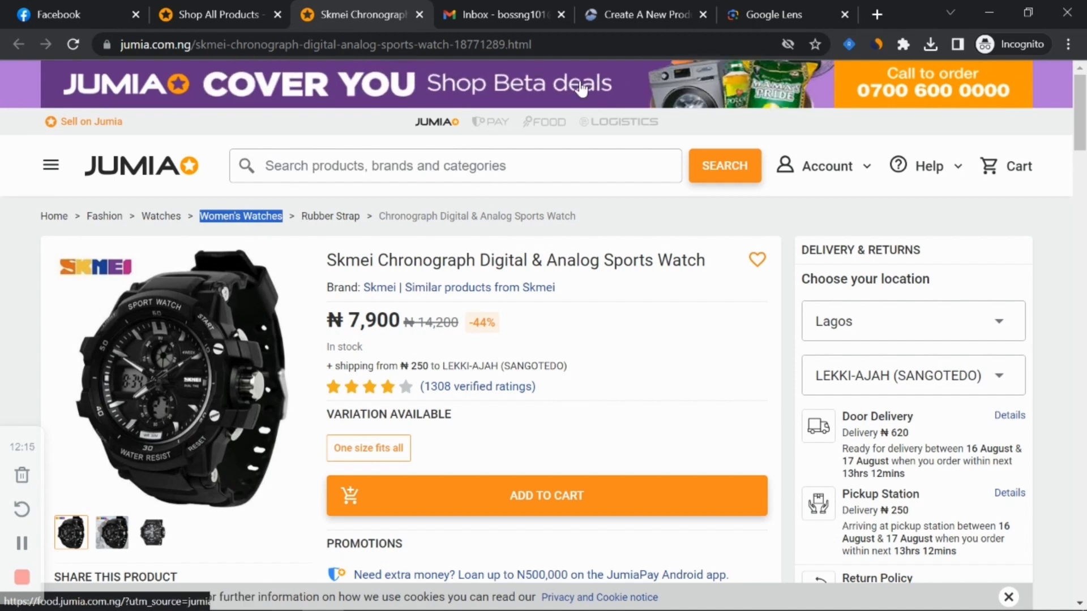
click(633, 18)
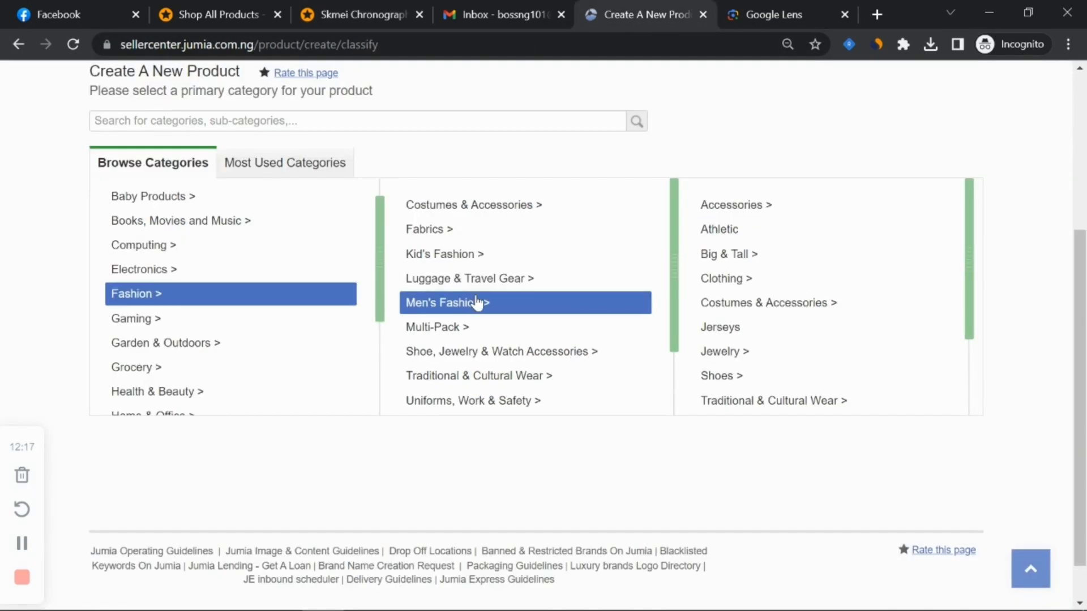
drag(679, 275, 675, 368)
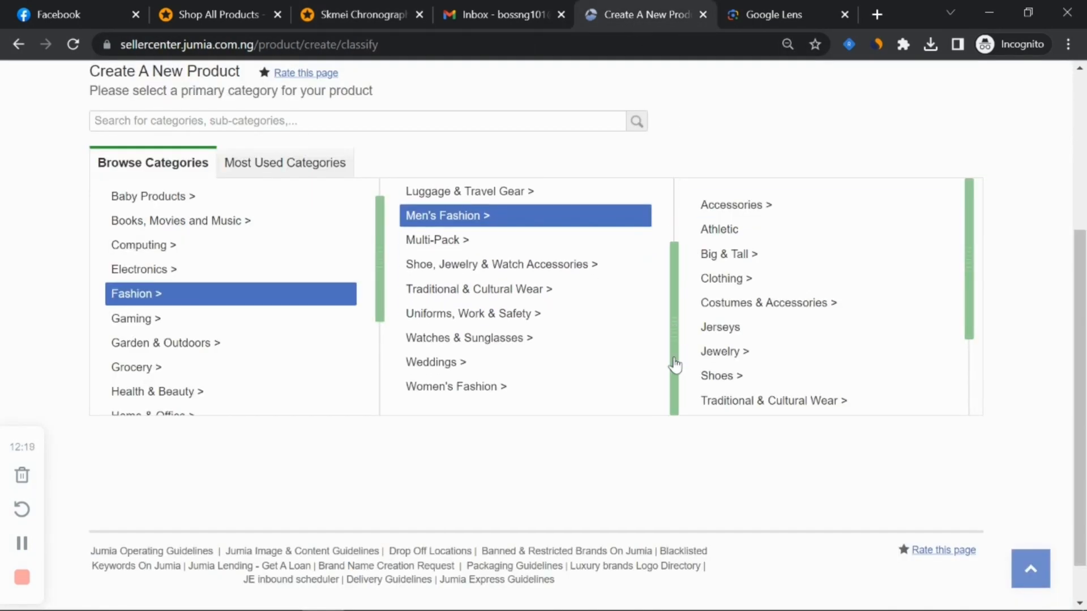
click(485, 339)
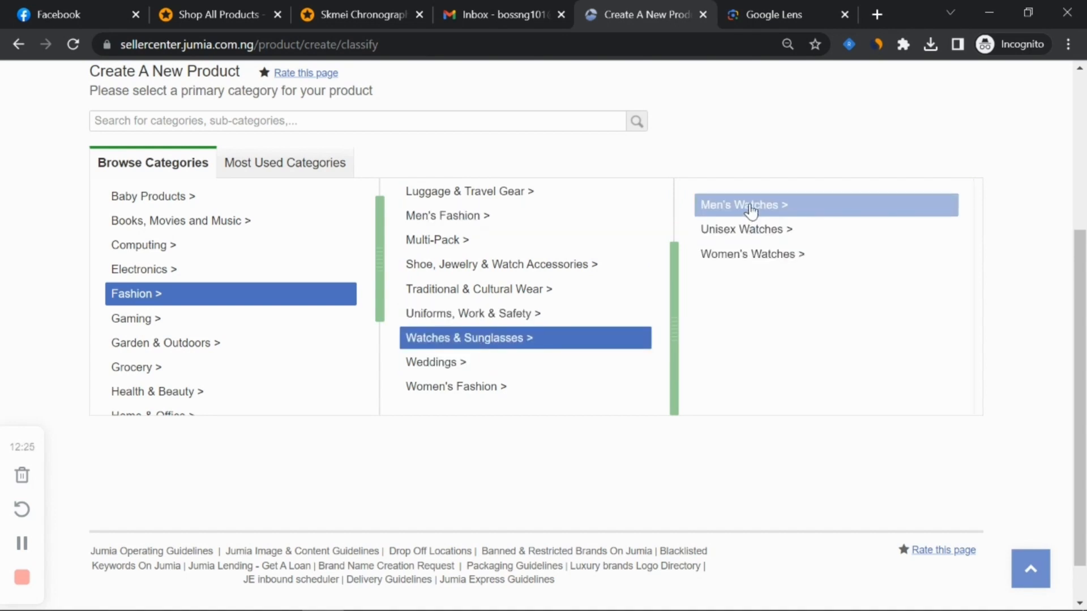
Step: Try Women's Watches > Rubber Strap and compare the subcategories offered under Men's, Unisex and Women's Watches
click(753, 255)
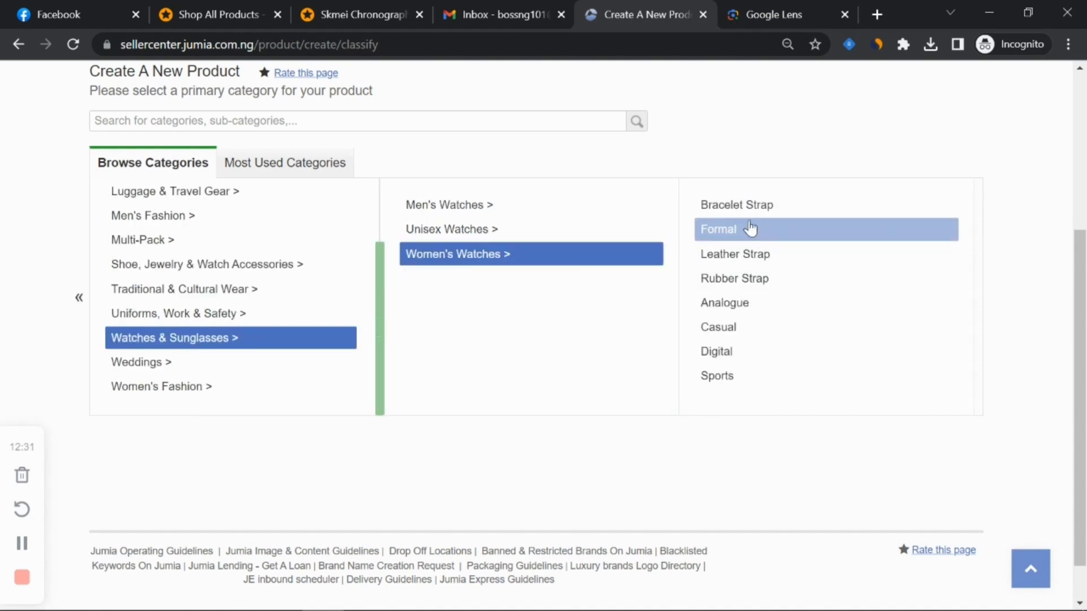
click(752, 280)
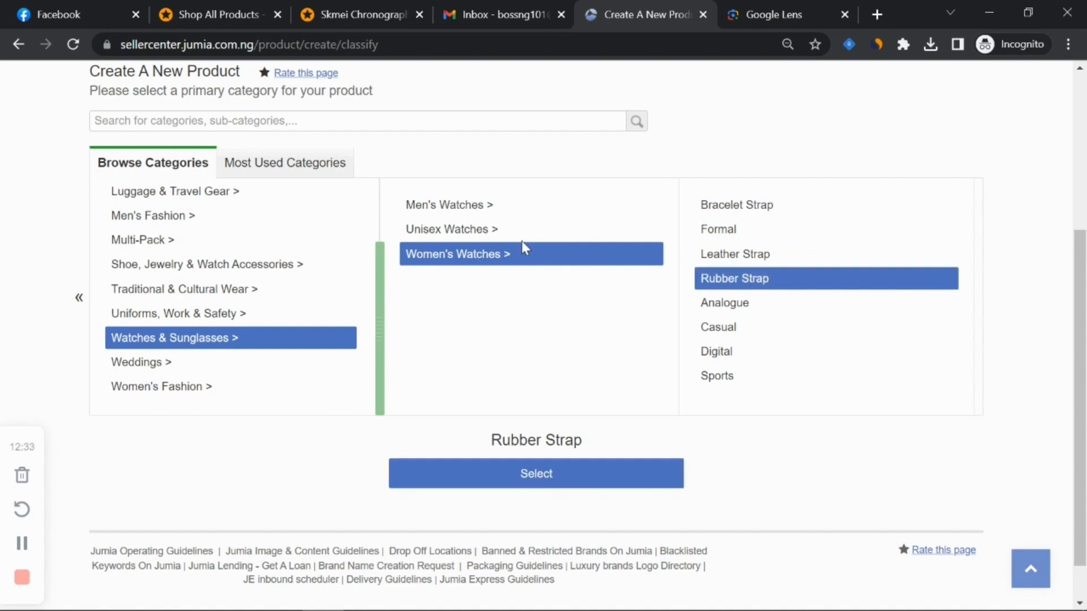
click(447, 210)
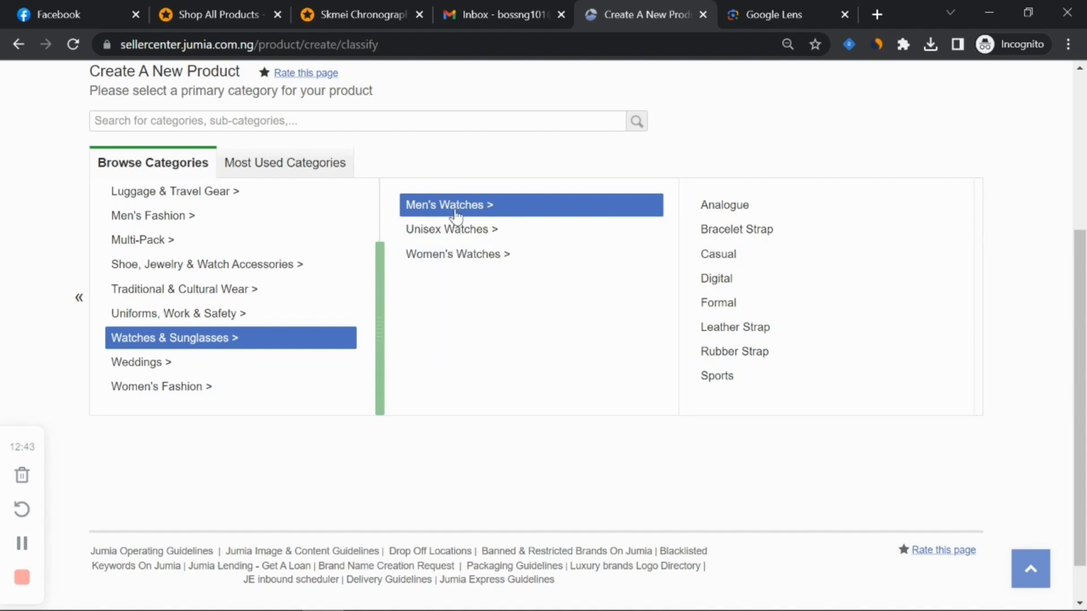
click(435, 238)
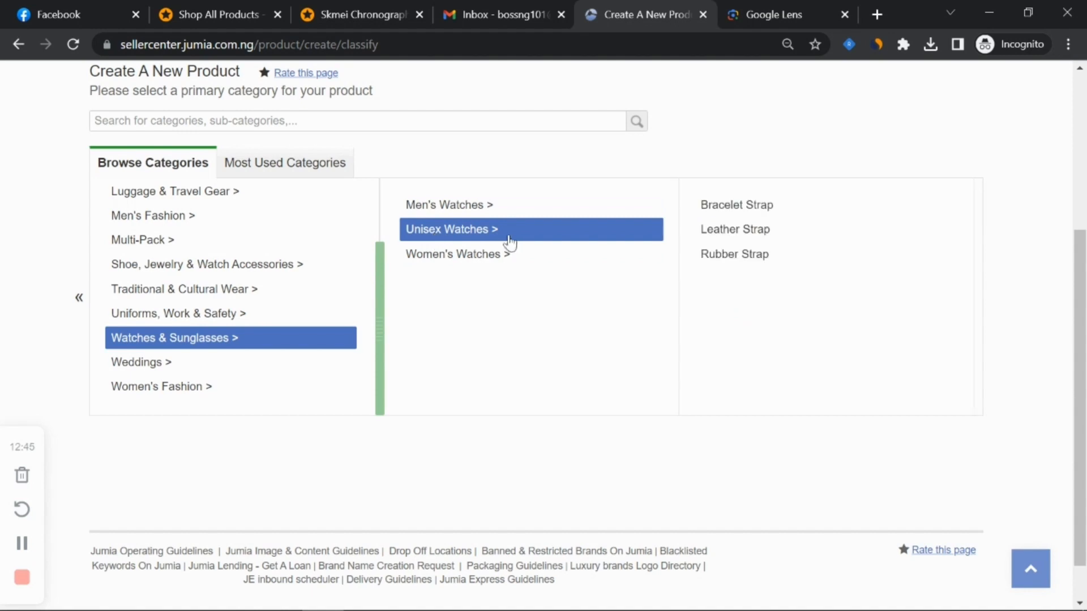
click(469, 253)
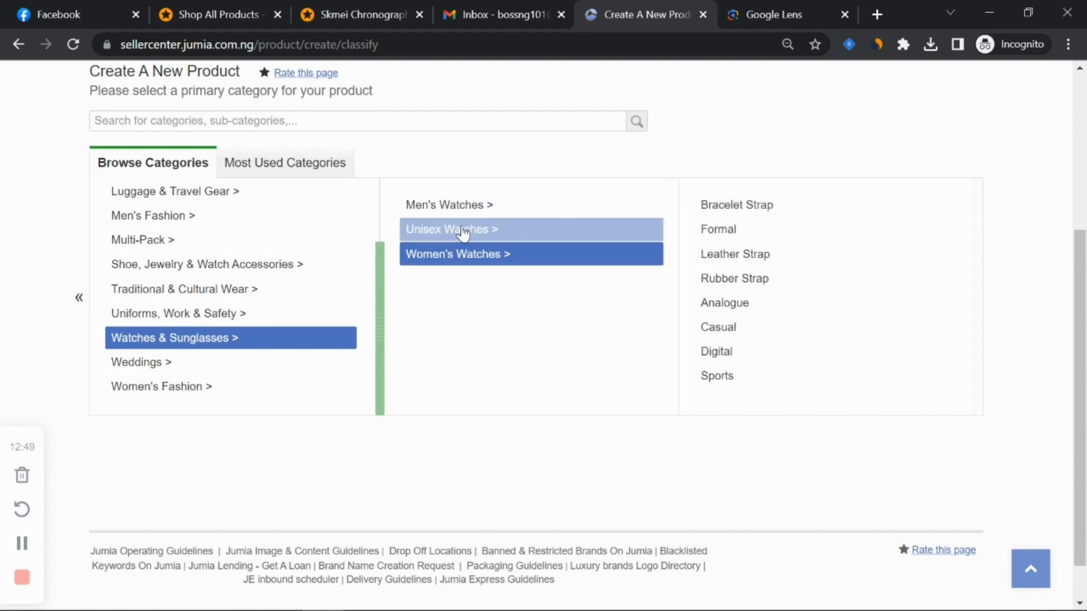
Step: Confirm Unisex Watches > Rubber Strap as the primary category and reload the page, allowing the form resubmission
click(461, 229)
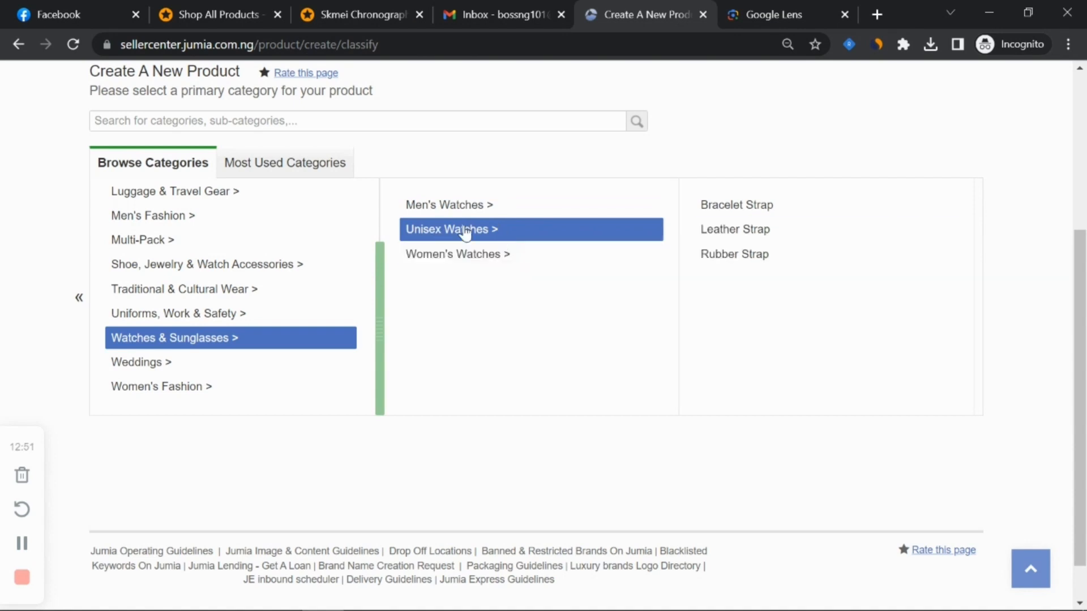
click(735, 271)
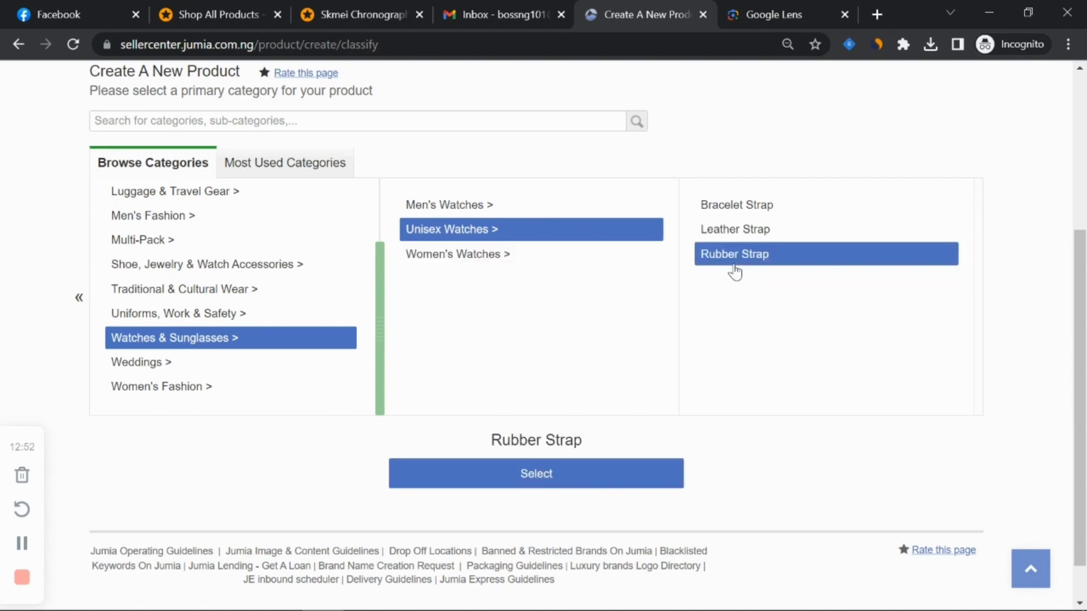
click(537, 480)
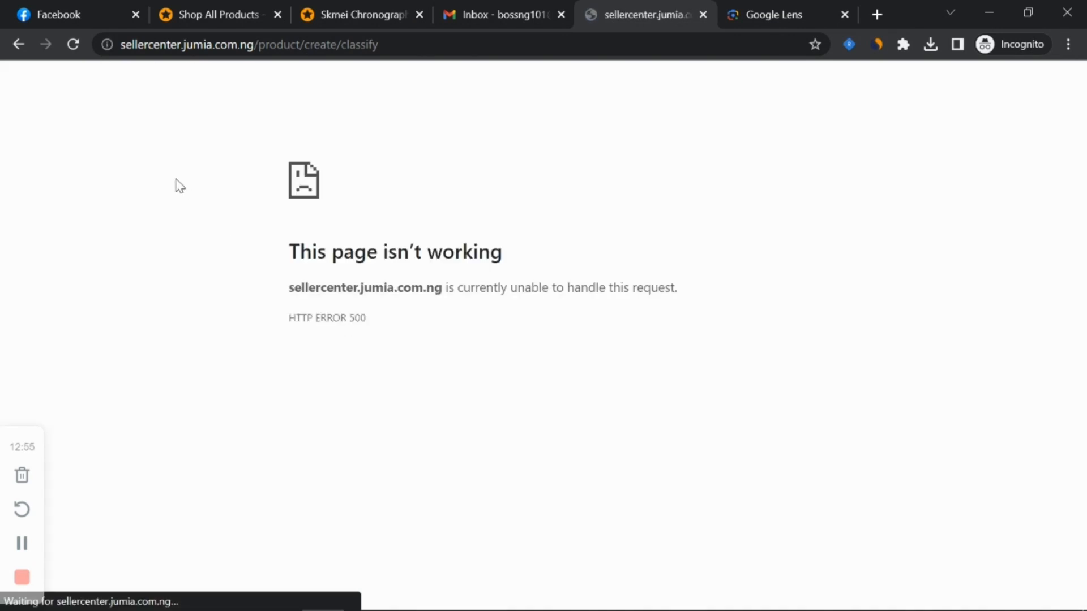
click(73, 46)
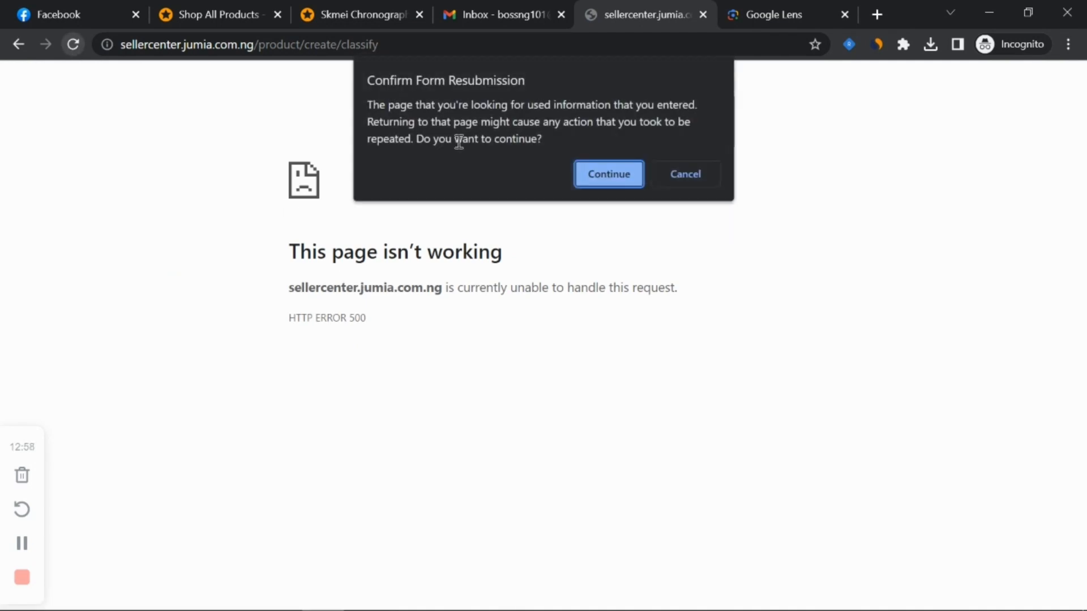
click(612, 179)
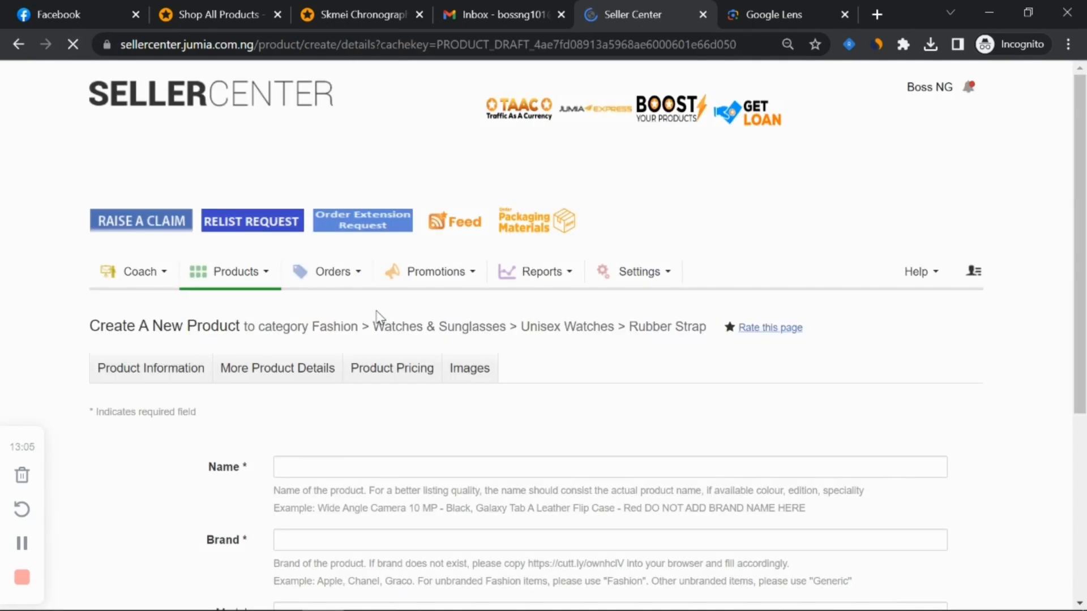
Step: Compare the primary category path on the new product form with the path on the Jumia Skmei watch page
scroll(385, 306, down, 8)
drag(274, 332, 621, 334)
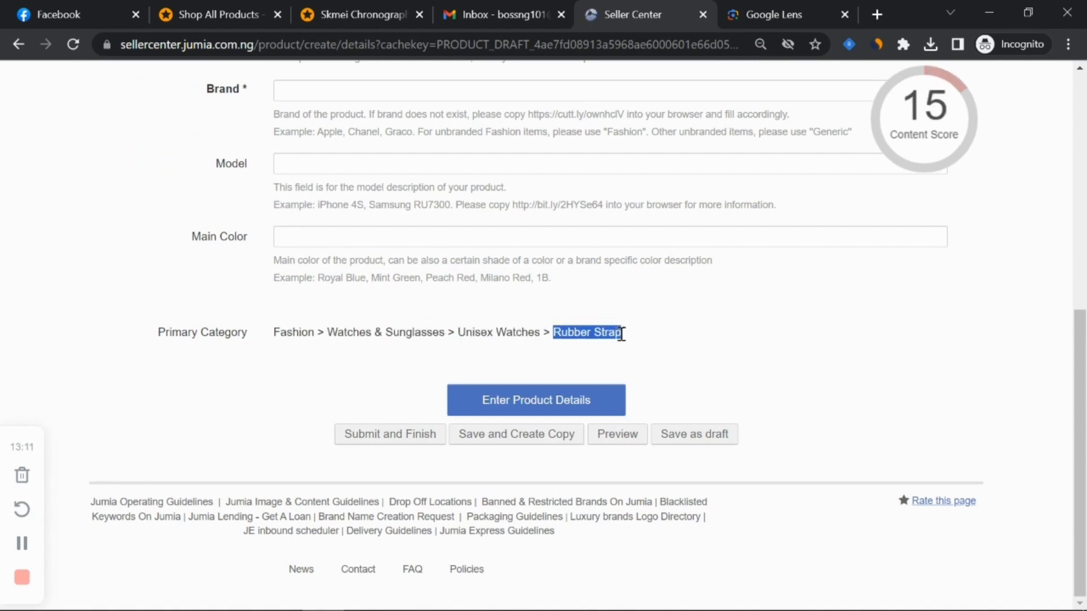
click(344, 2)
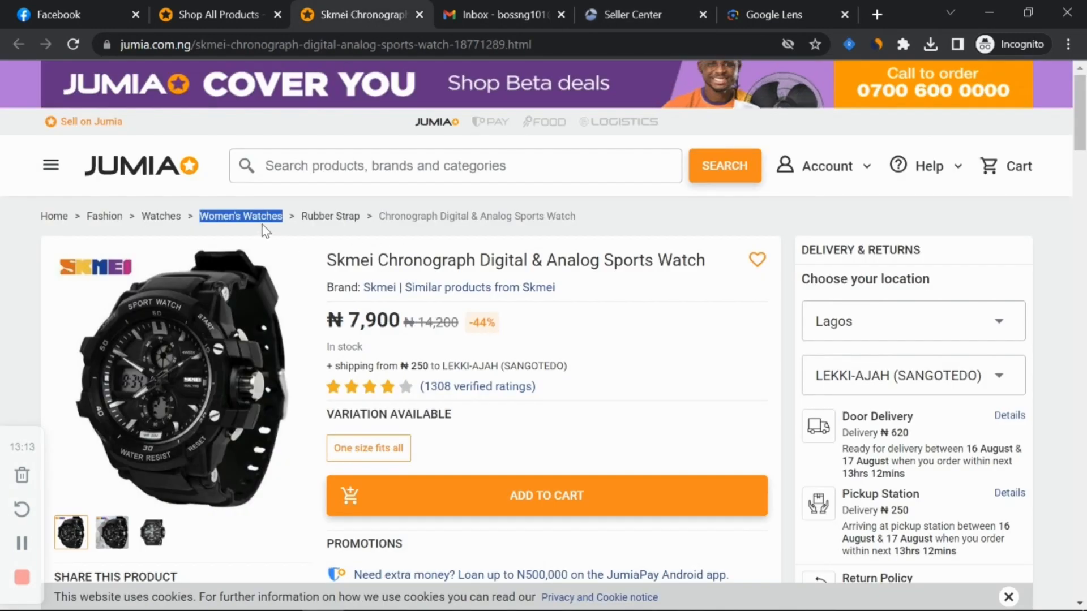
click(614, 23)
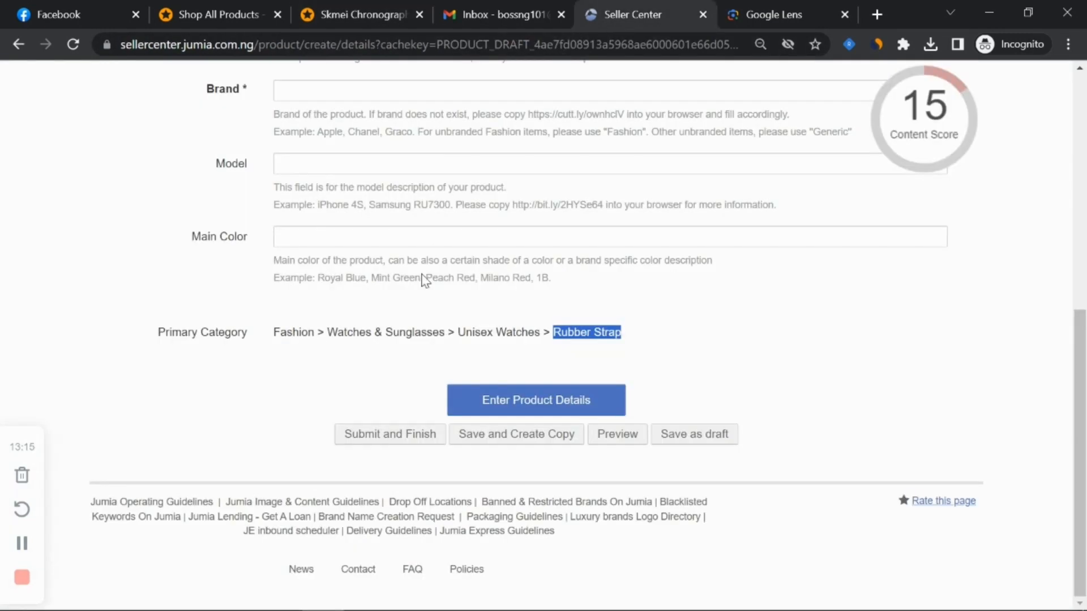
Step: Copy the watch title from Notepad into the product Name without the brand, leaving "Digital & Analog Chronograph Multifunction Sports Watch"
scroll(623, 300, up, 3)
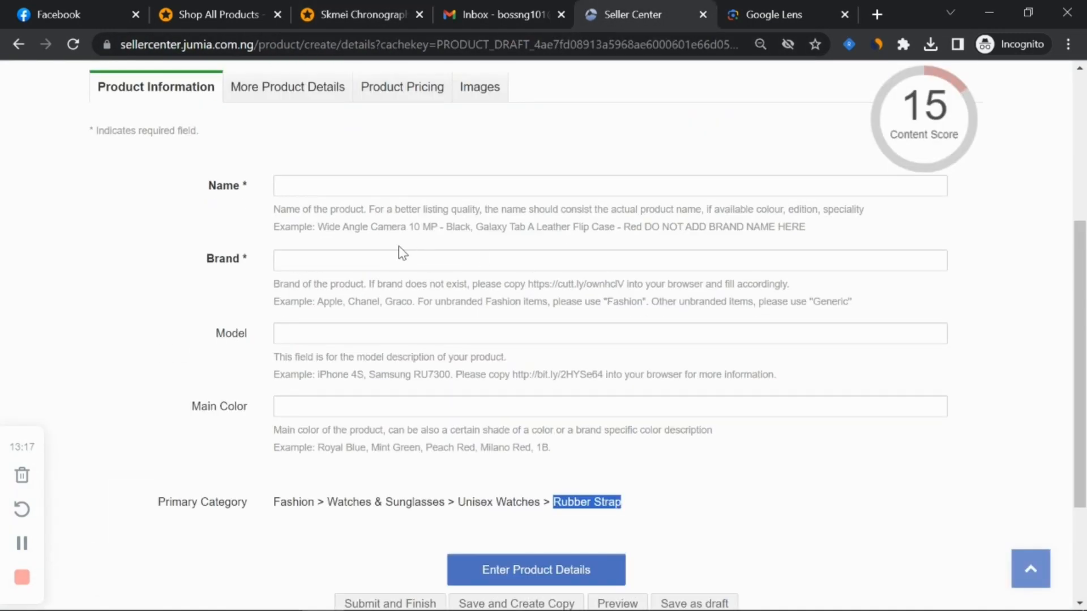
click(568, 598)
scroll(885, 74, up, 12)
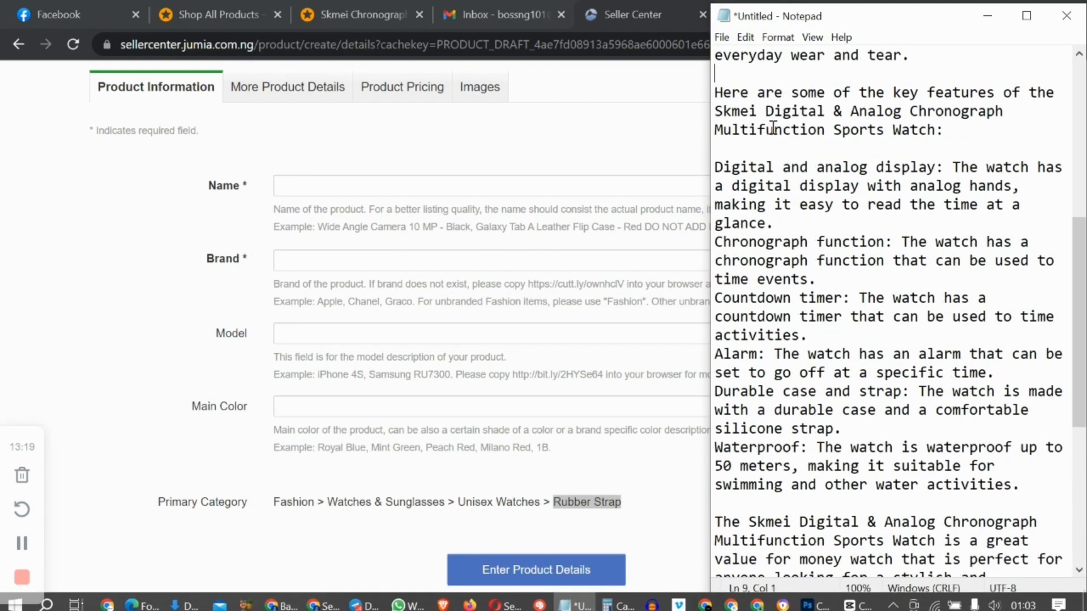
drag(937, 73, 716, 57)
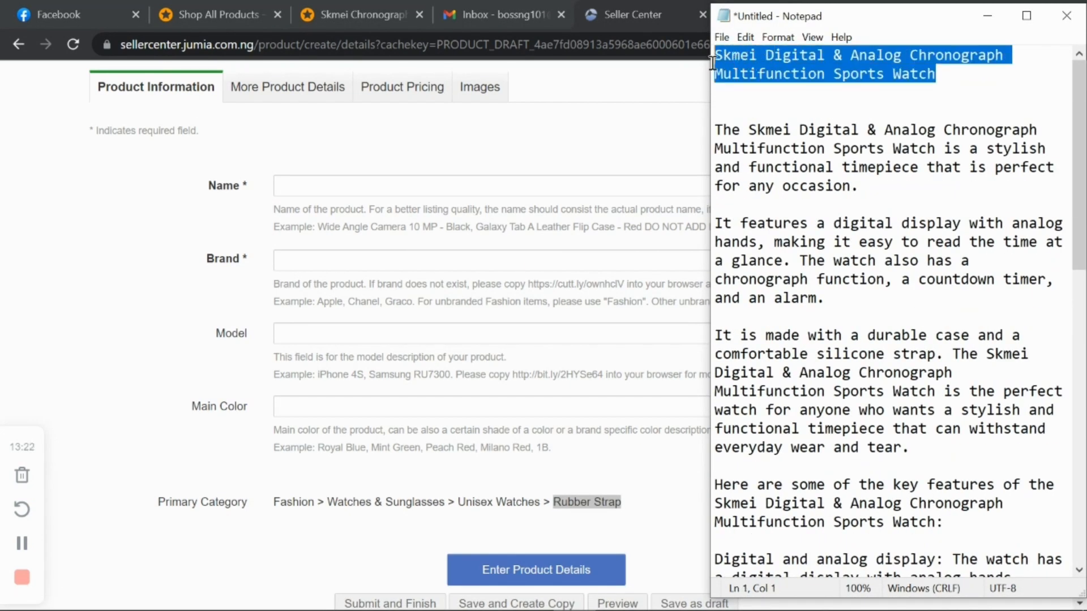
right_click(727, 62)
click(766, 113)
click(494, 187)
right_click(494, 187)
click(537, 318)
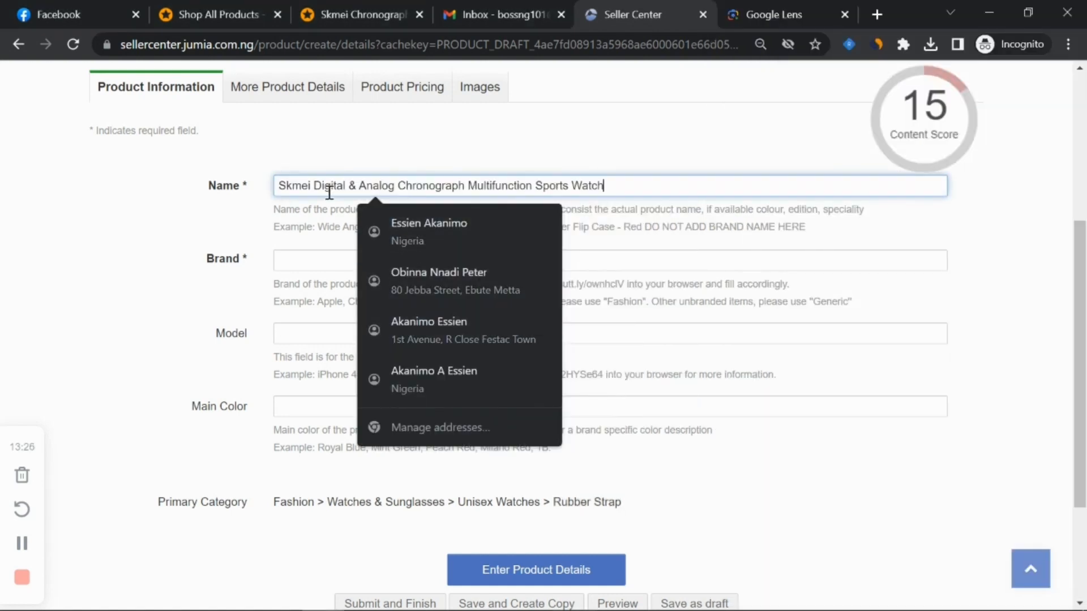
drag(315, 187, 304, 185)
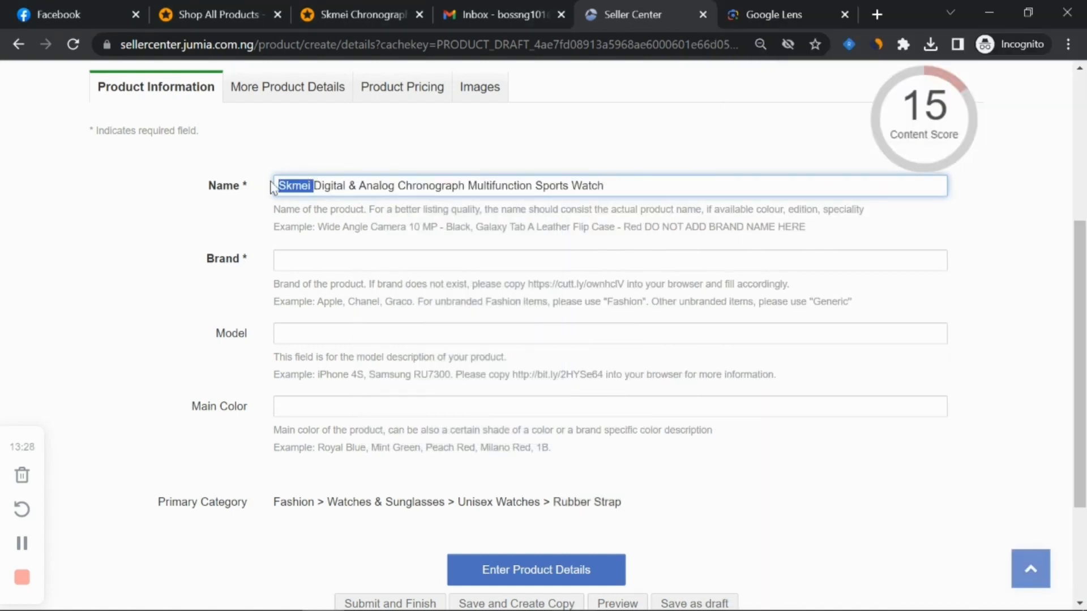
key(BackSpace)
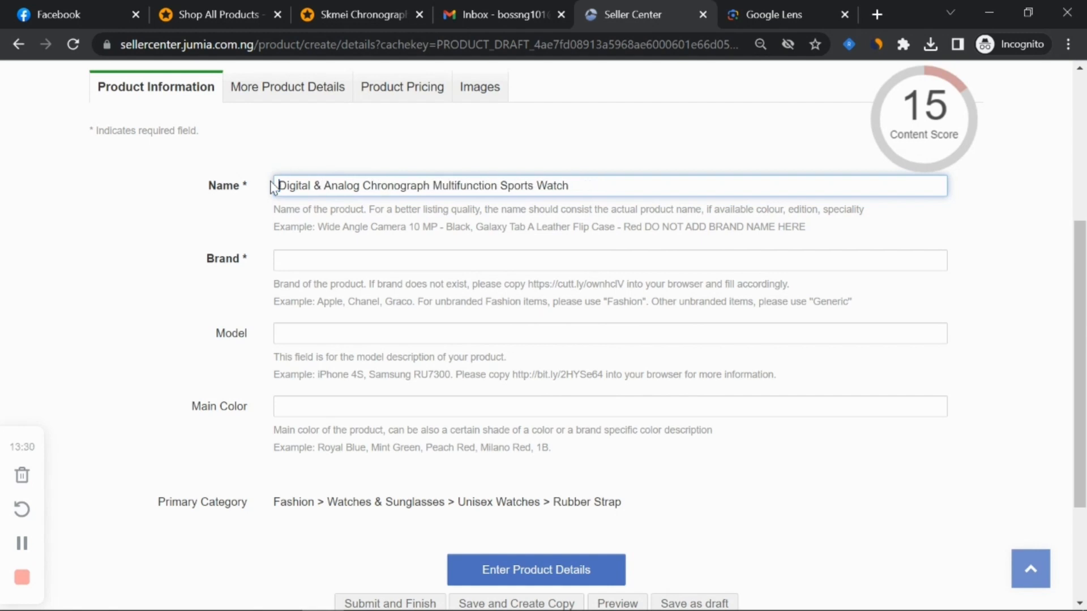
Step: Set the product's brand to Skmei, choosing it from the suggested brands
click(335, 263)
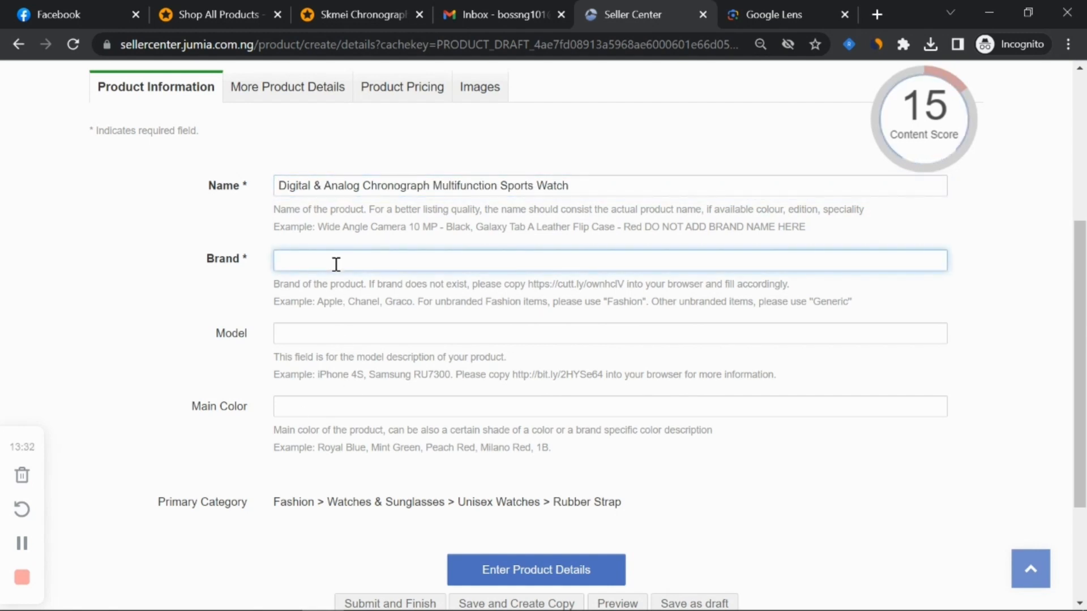
text(skmei)
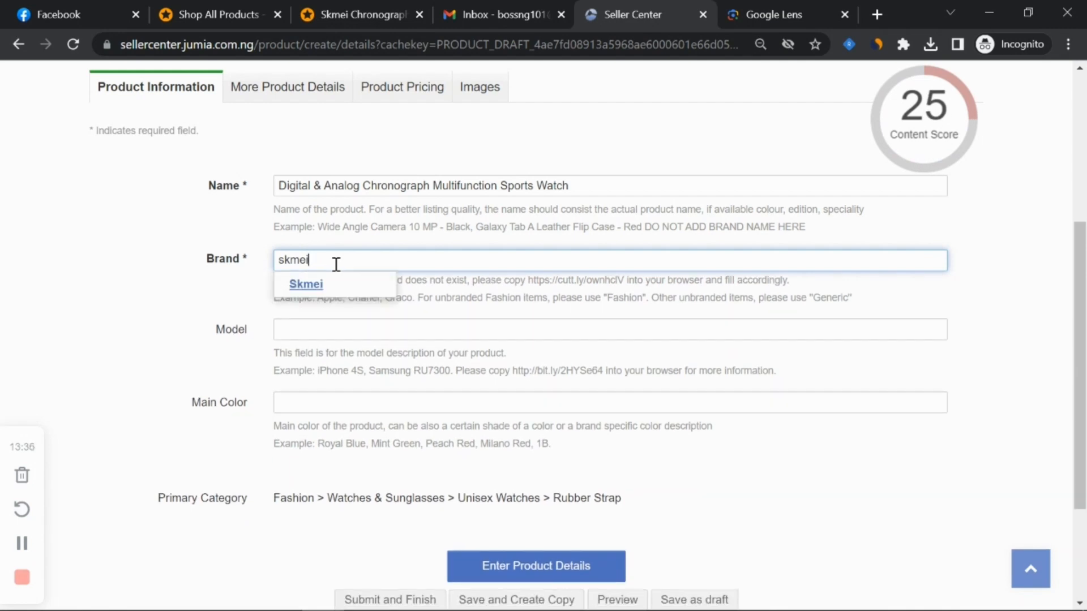
click(305, 289)
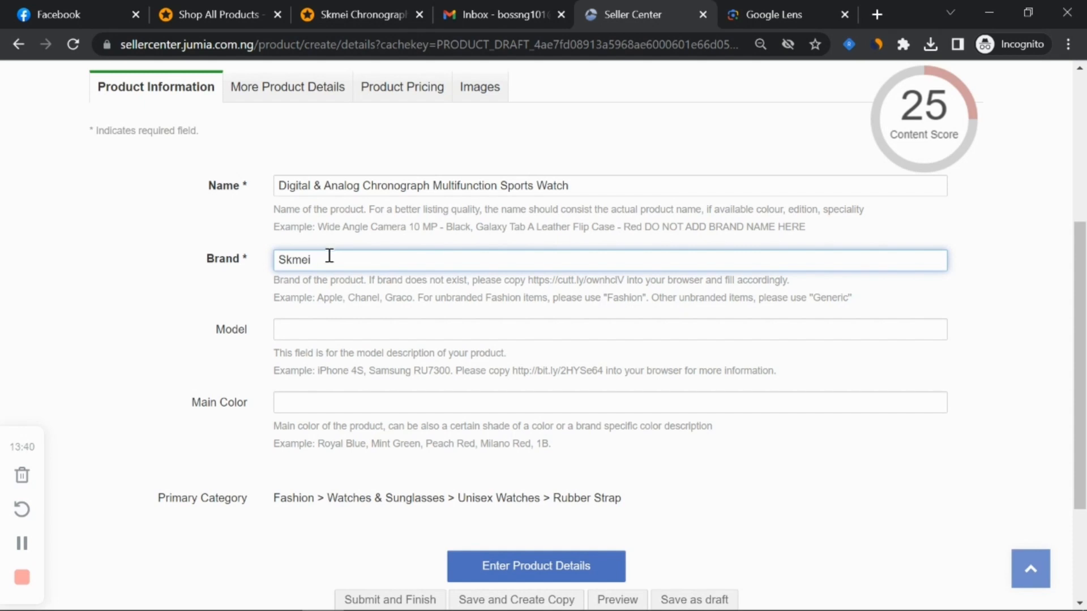
Step: Try the generic brand Fashion for the product and restore Skmei as the brand
drag(329, 256, 265, 262)
text(fashion)
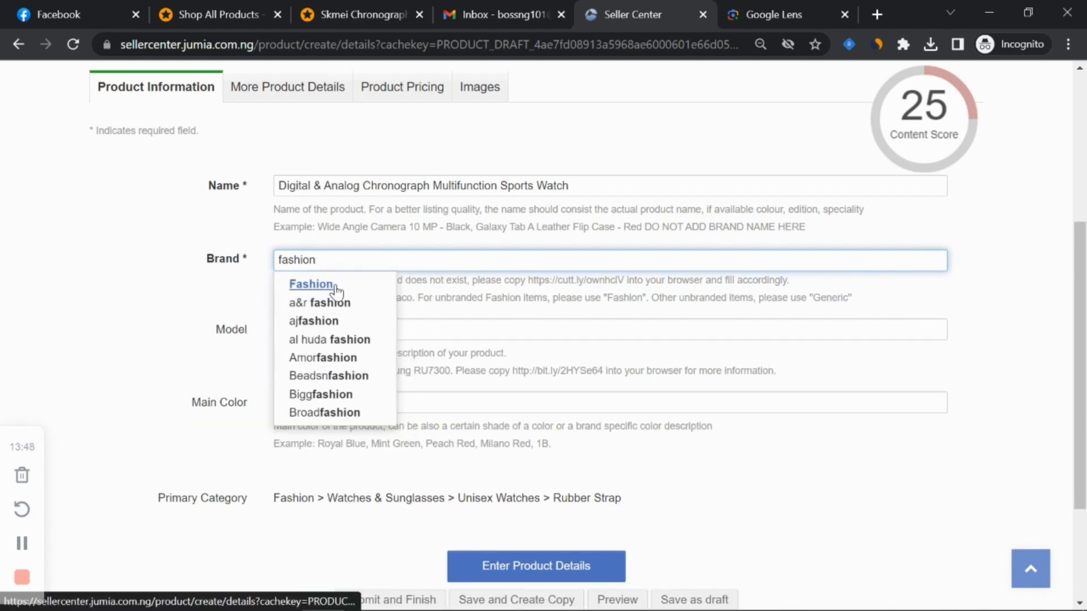
click(315, 284)
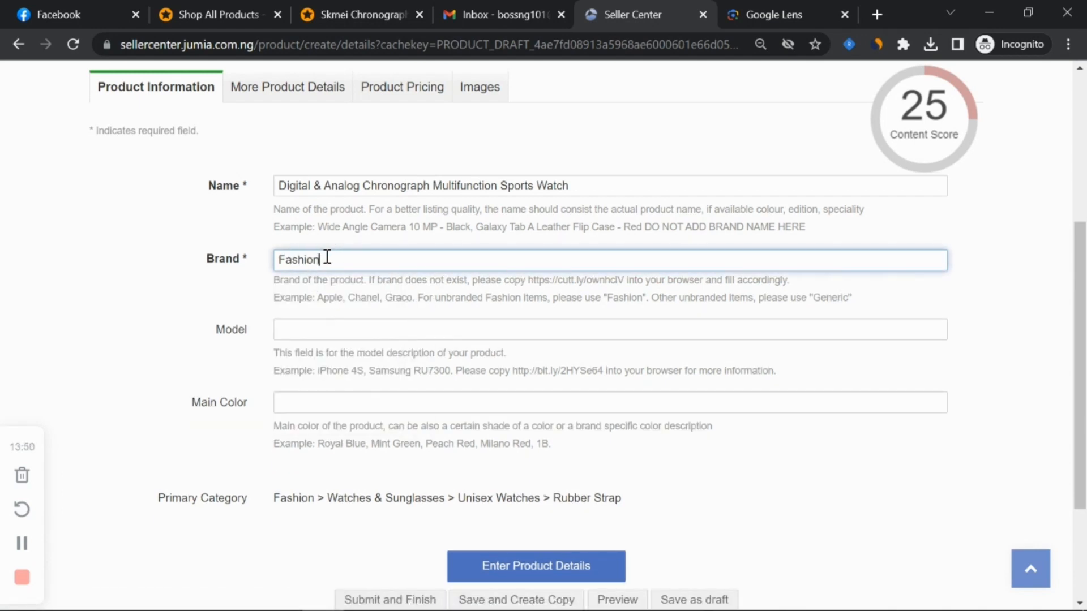
drag(327, 258, 265, 262)
text(skmei)
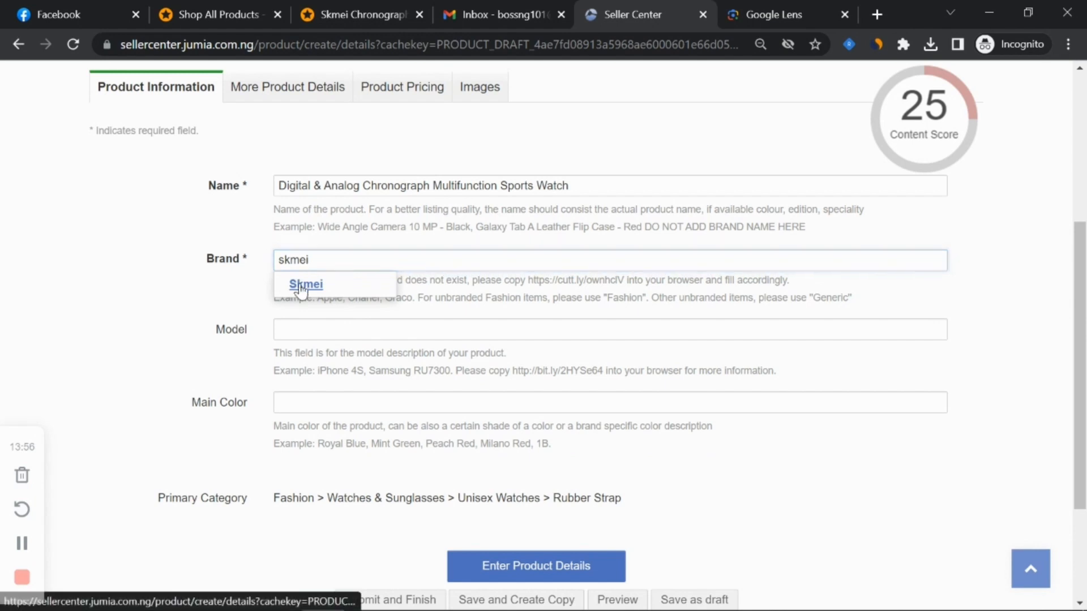
click(306, 283)
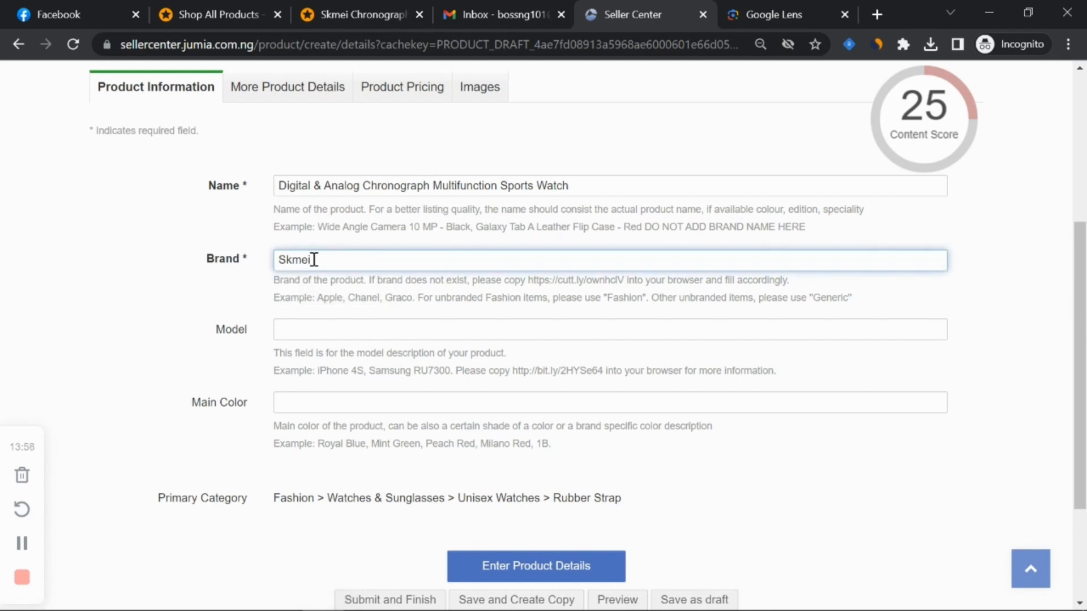
Step: Open the product's Model field for entry
click(377, 328)
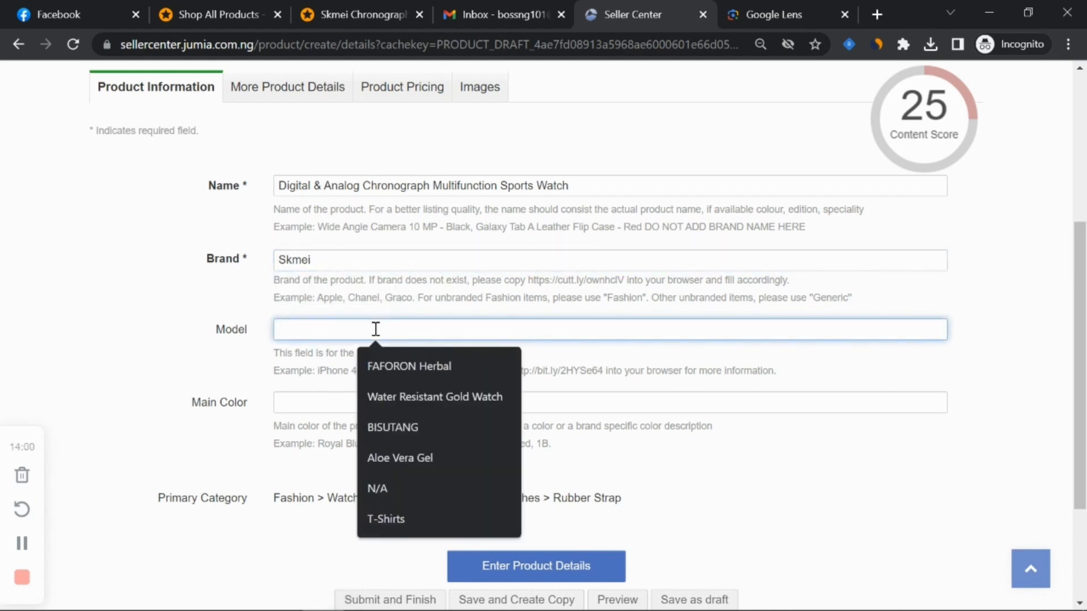
Step: Leave the model blank and set the watch's main color to Black
click(268, 367)
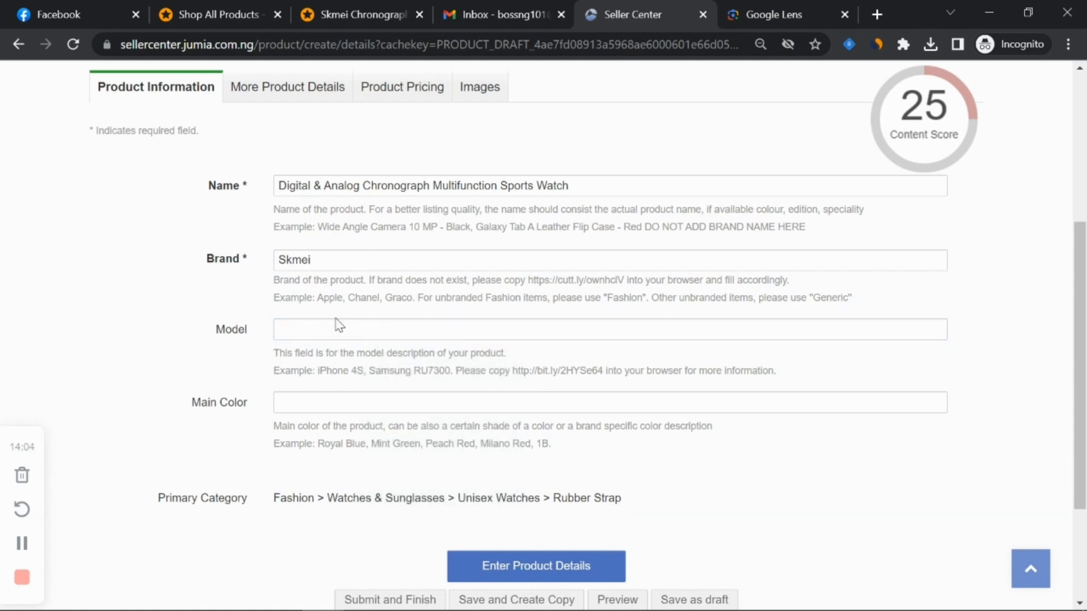
click(328, 325)
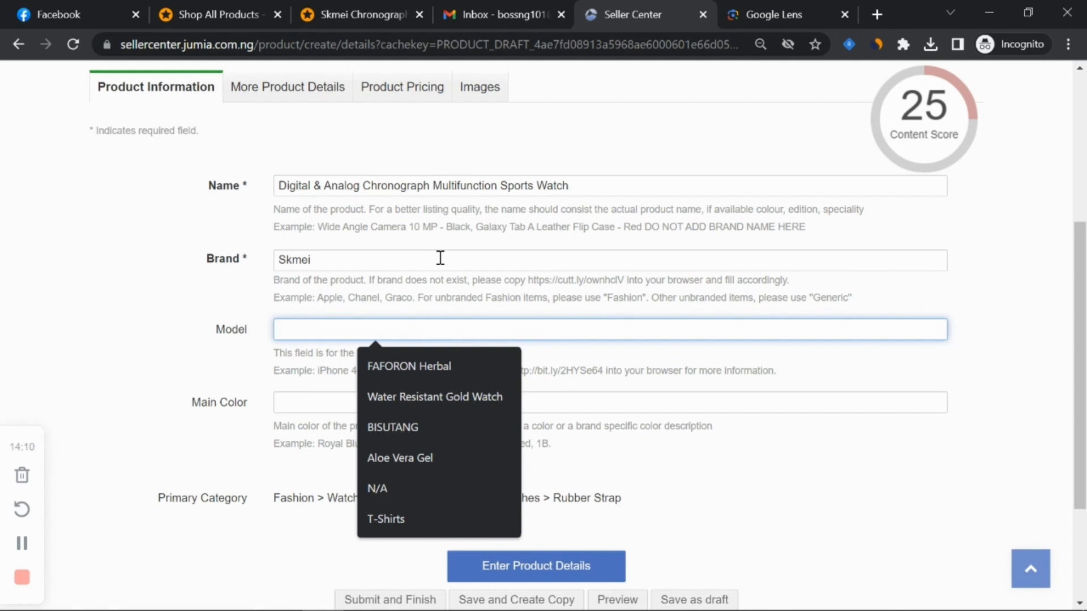
click(236, 354)
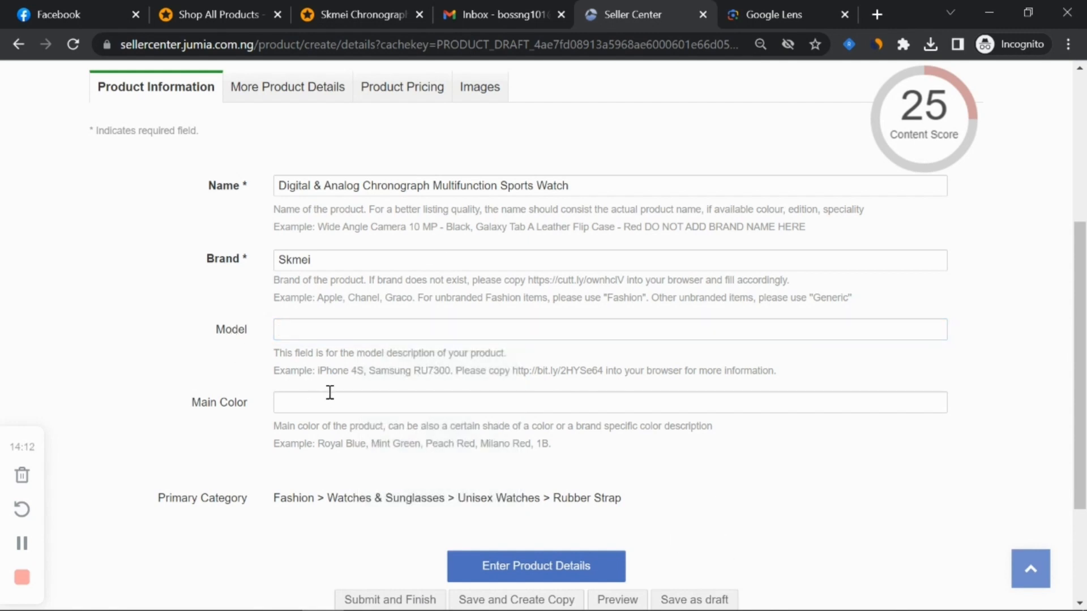
click(346, 403)
text(Black)
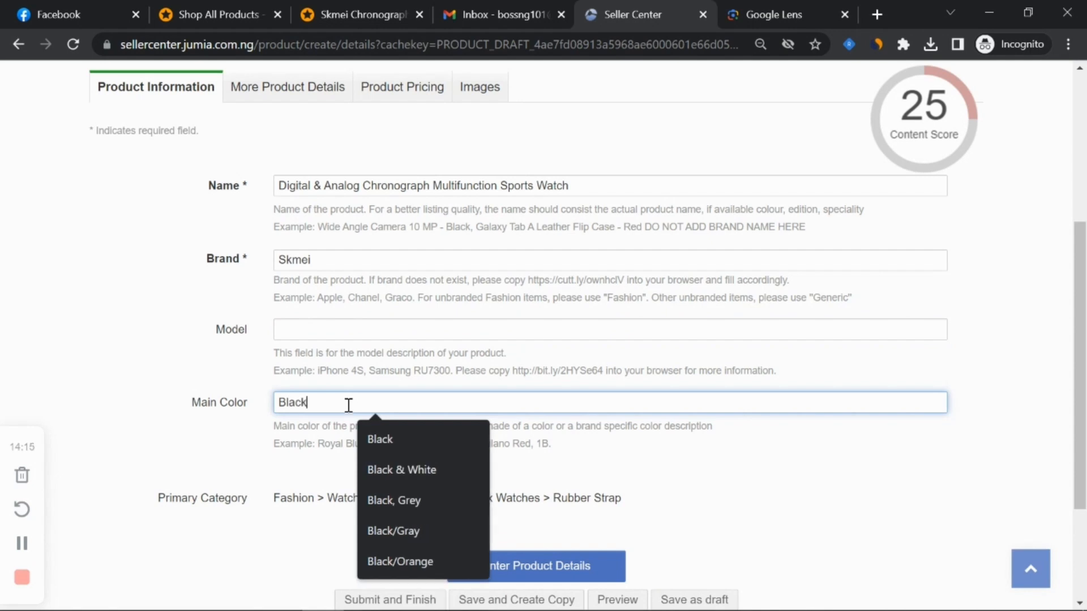
click(204, 385)
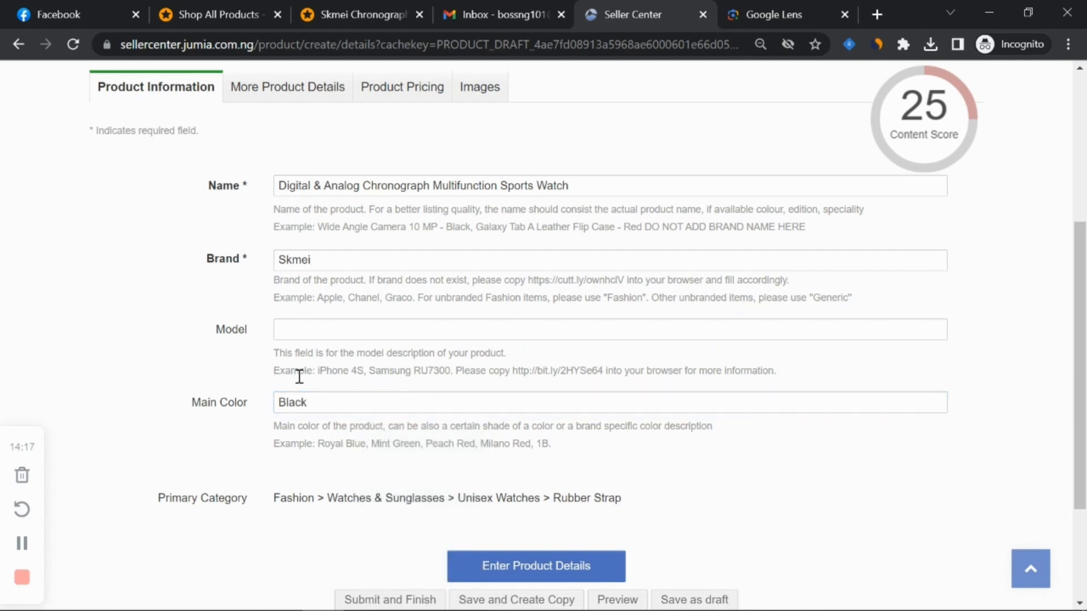
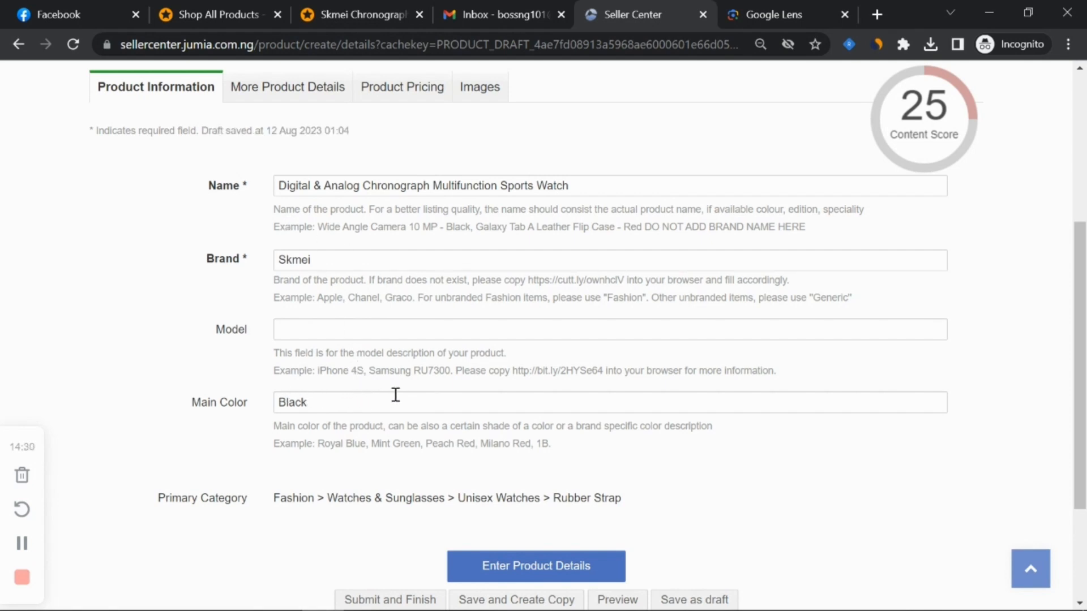
Step: Recheck the basic product information and continue to the additional product details of the listing
scroll(402, 394, down, 3)
scroll(363, 340, up, 1)
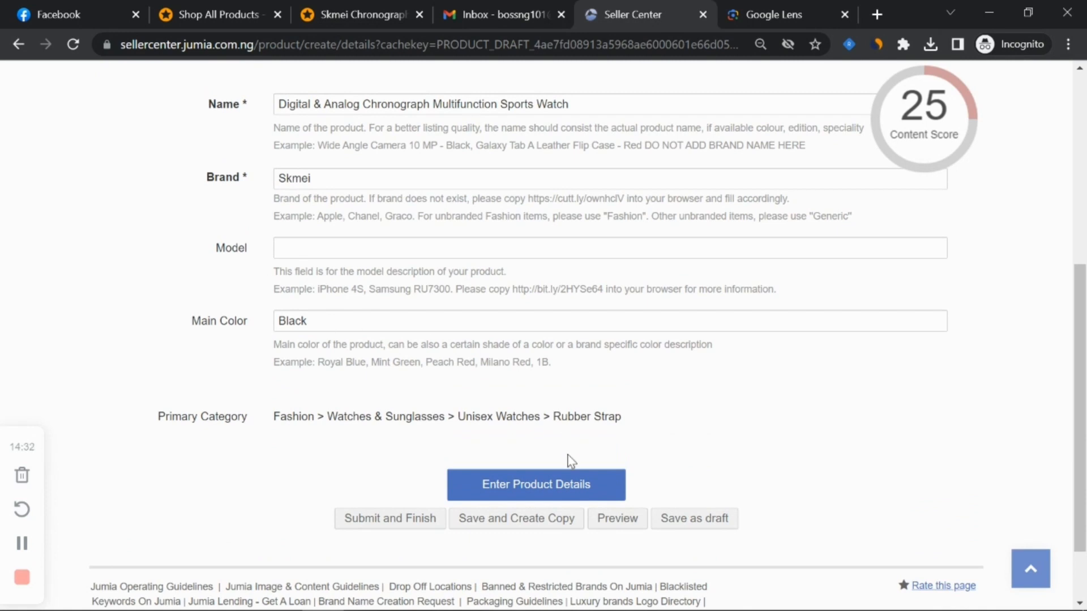
click(543, 493)
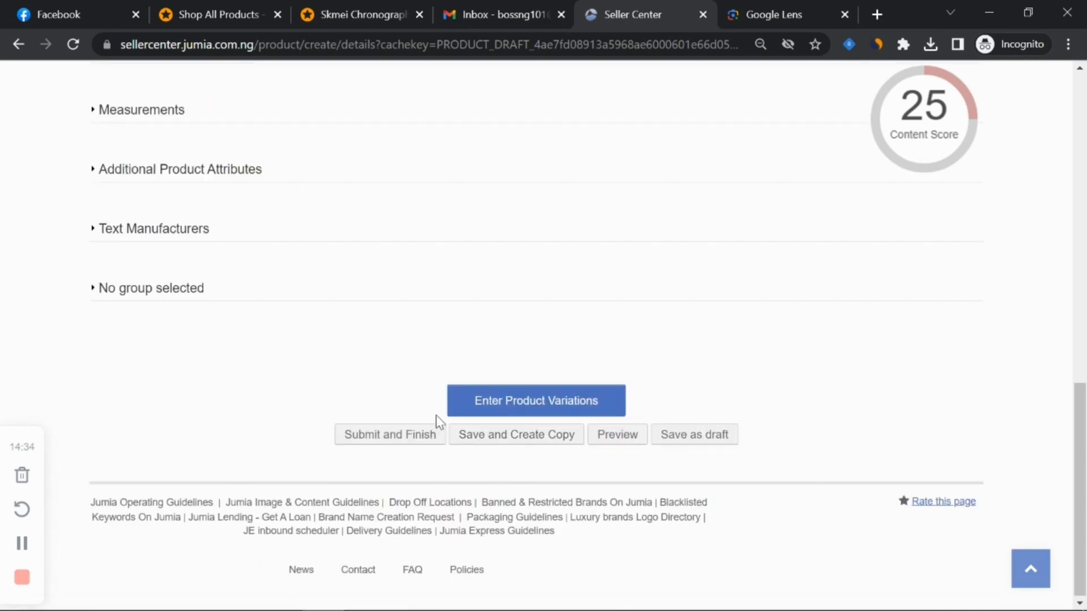
scroll(447, 416, up, 15)
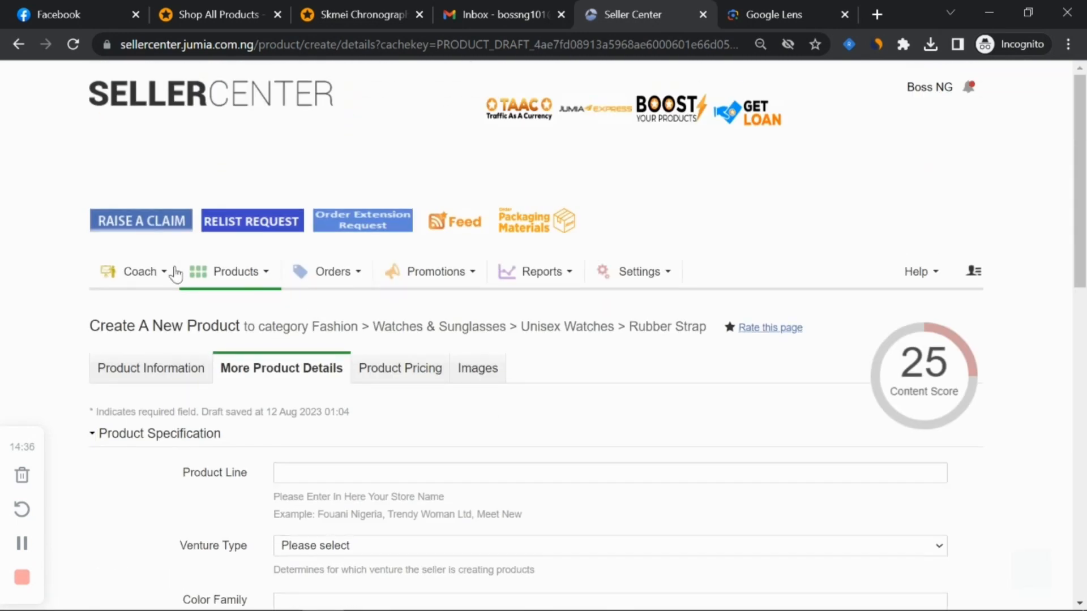
click(155, 371)
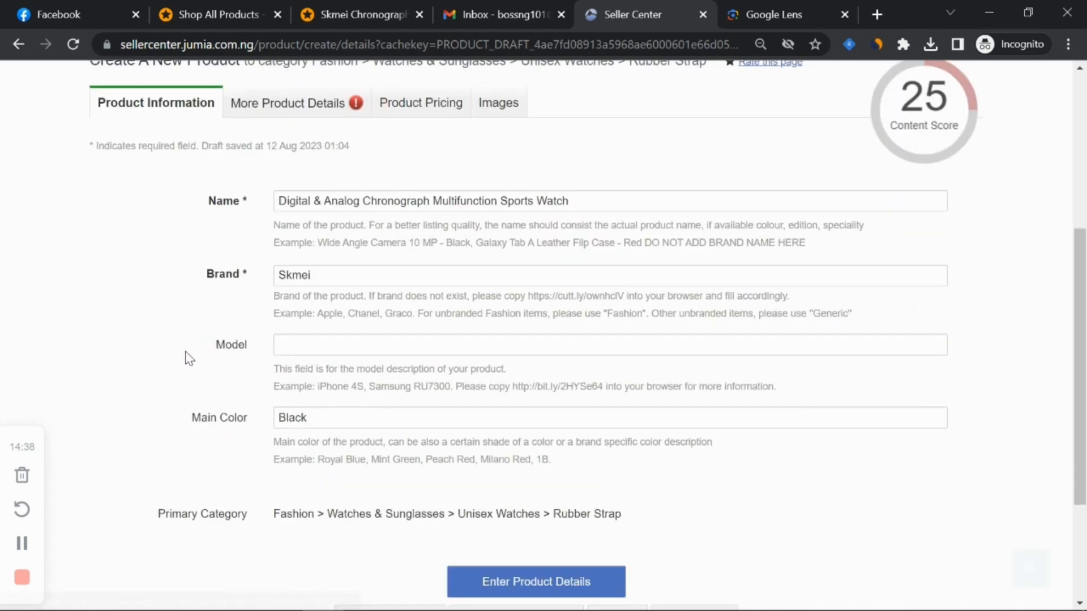
scroll(248, 176, up, 1)
scroll(397, 286, down, 2)
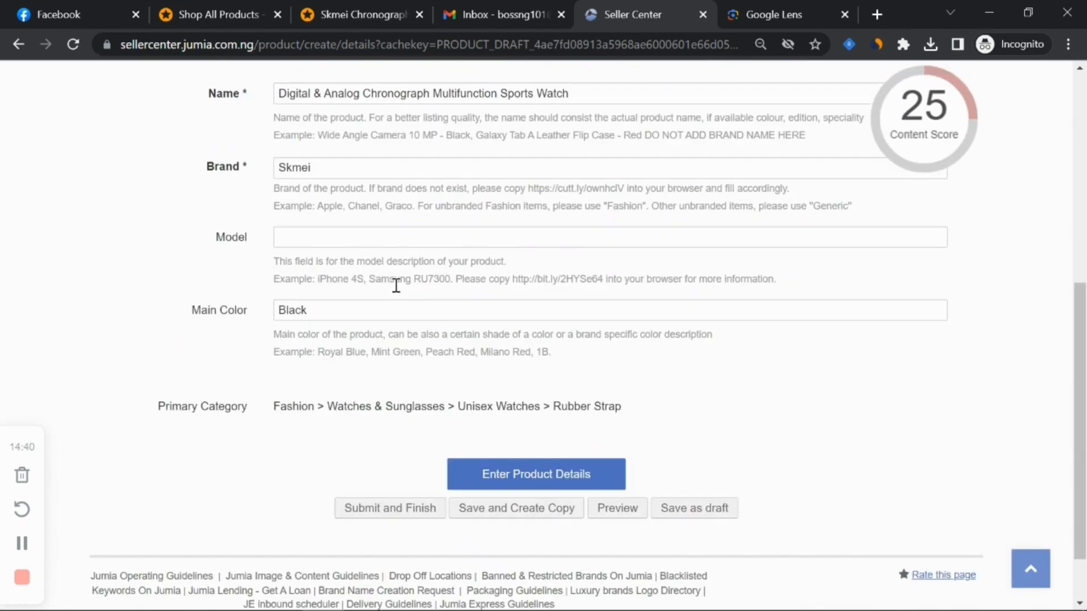
click(499, 402)
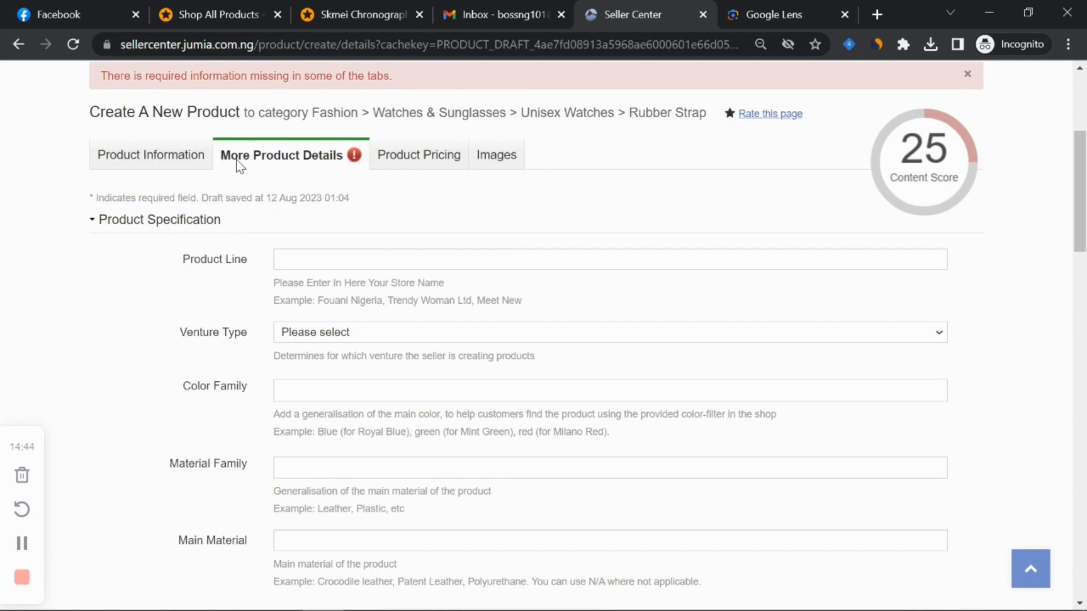
Step: Copy the store name Boss NG from the page header into the Product Line field
scroll(946, 434, up, 5)
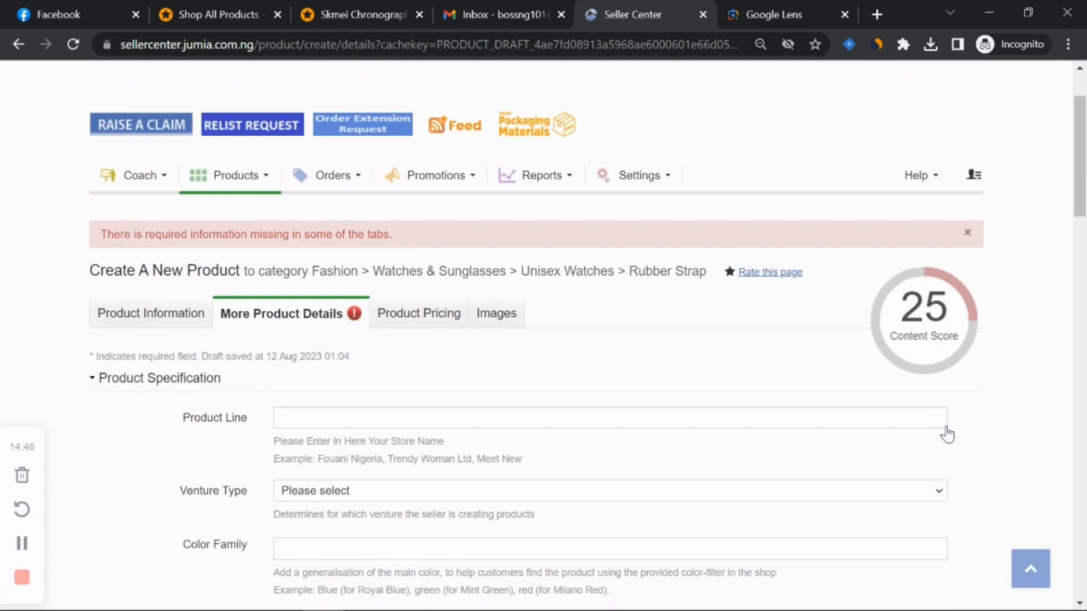
drag(907, 86, 939, 85)
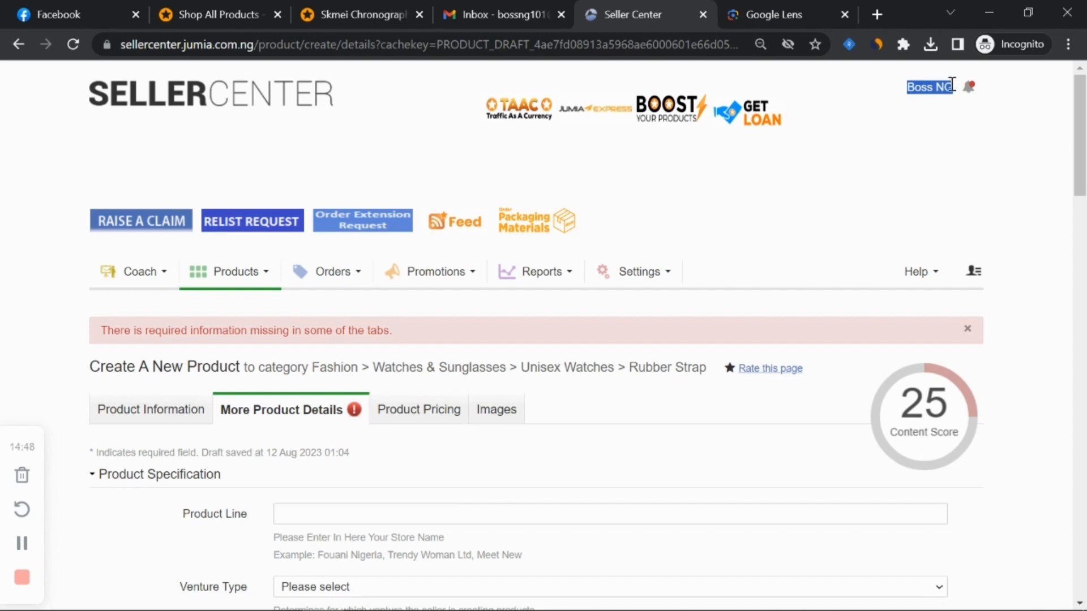
right_click(945, 89)
click(906, 100)
scroll(565, 325, down, 3)
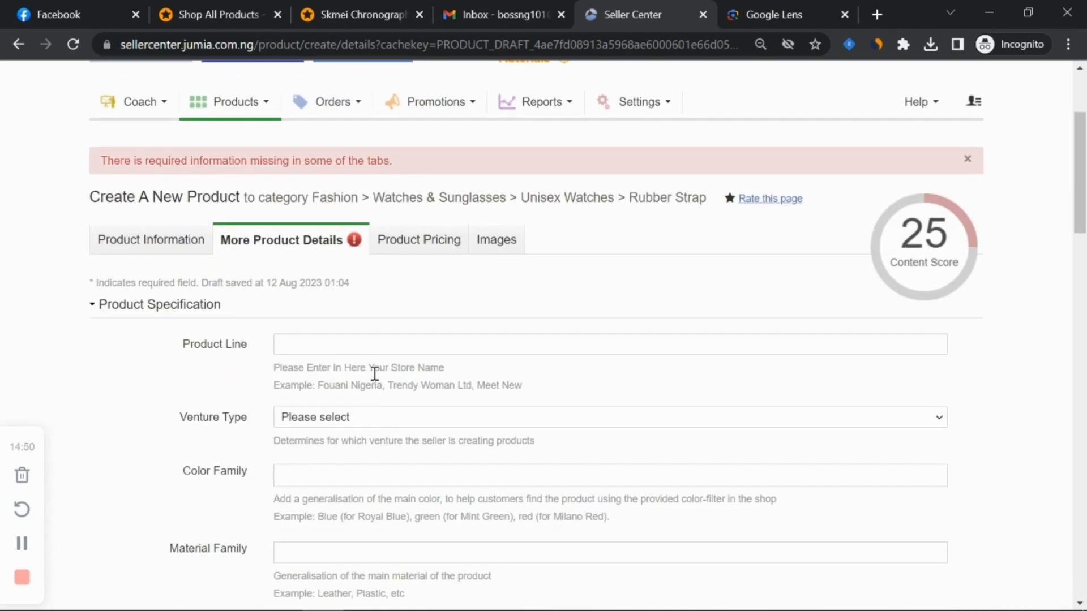
right_click(325, 341)
click(362, 473)
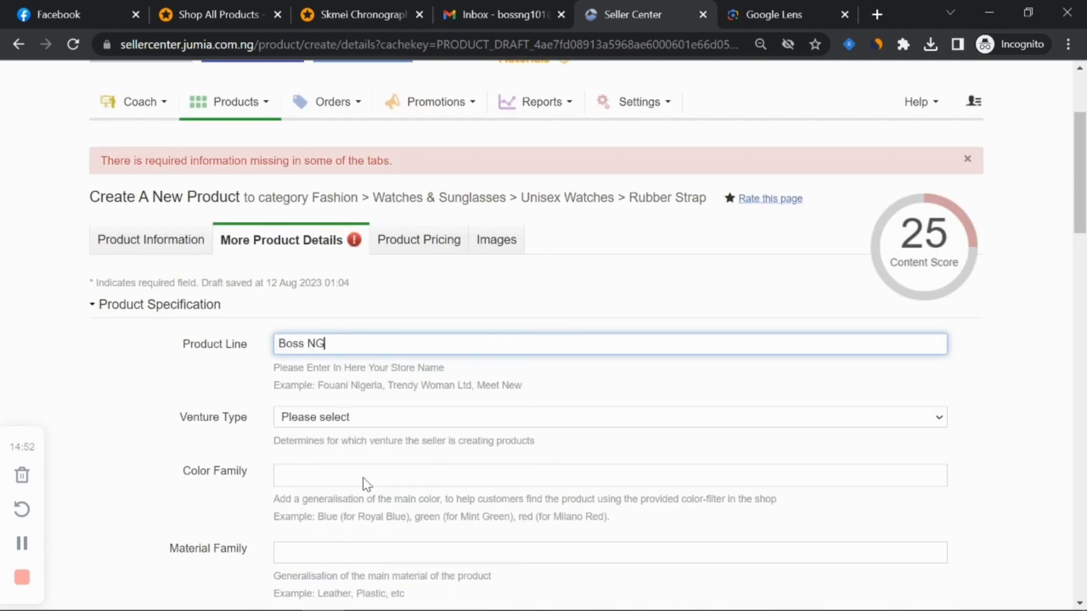
Step: Set the venture type to Jumia Mall and the color family to Black
click(311, 423)
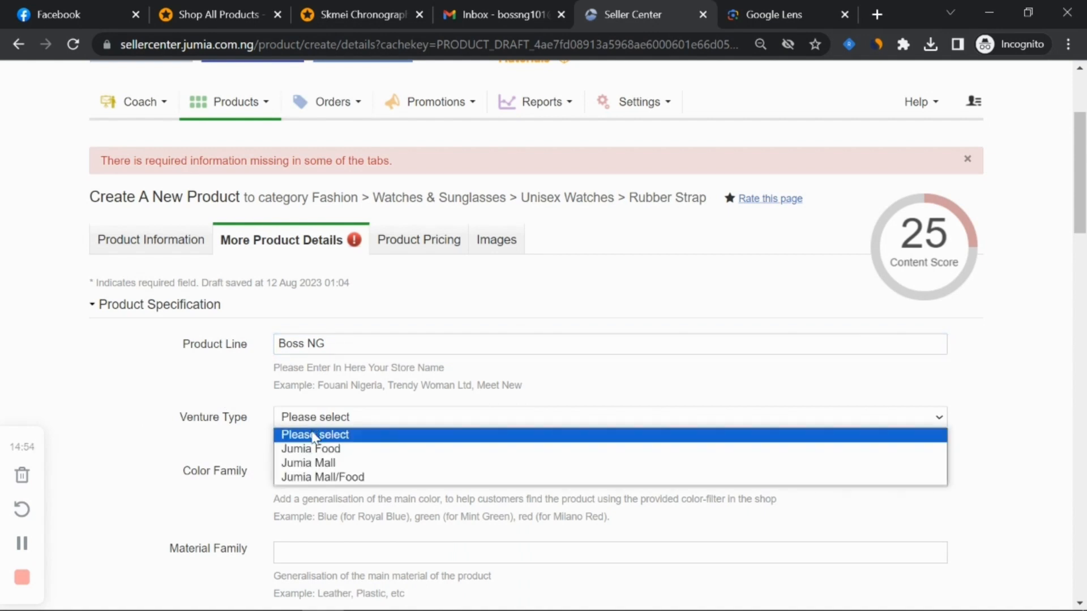
click(315, 464)
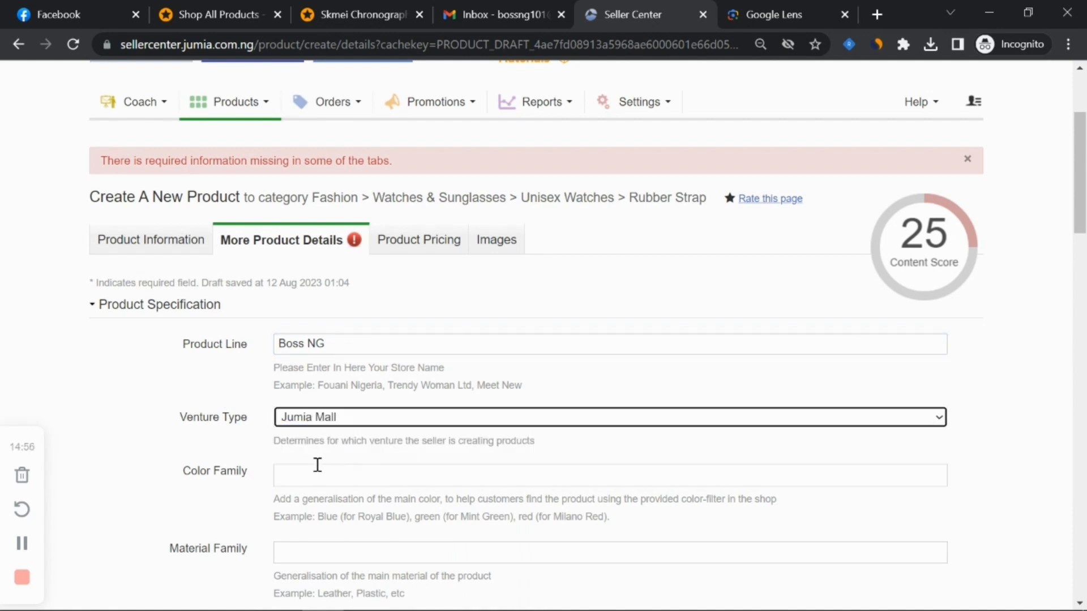
scroll(334, 444, down, 2)
click(351, 394)
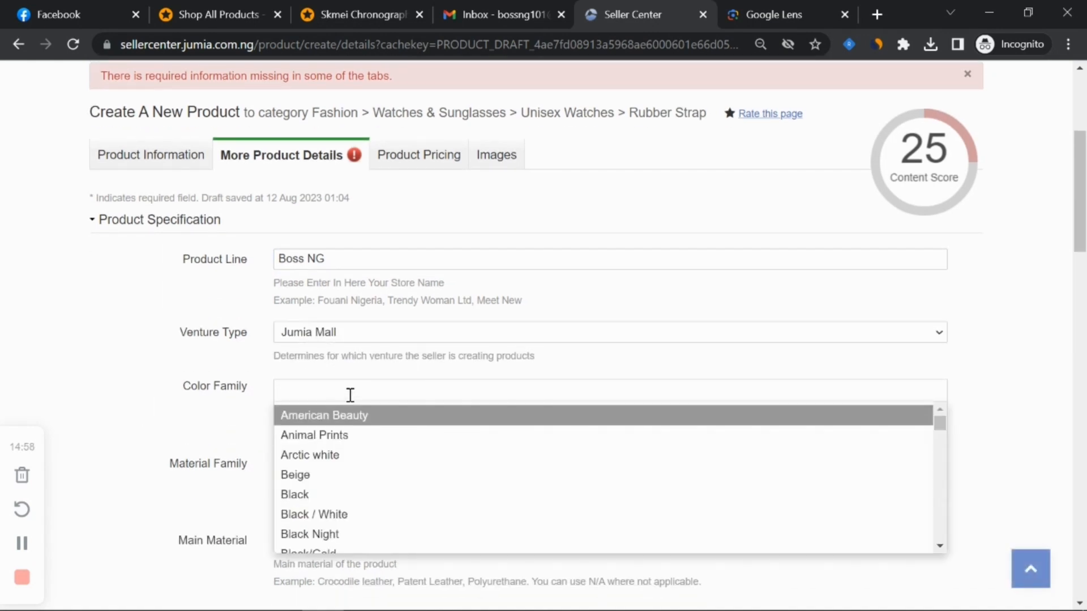
text(black)
click(315, 414)
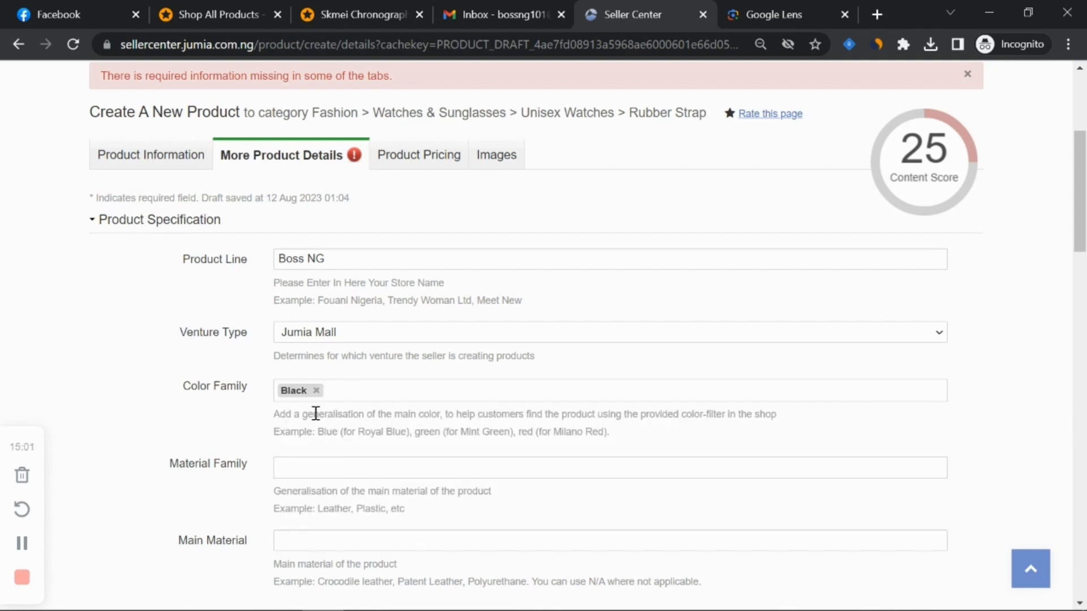
Step: Set the material family to Rubber
click(328, 461)
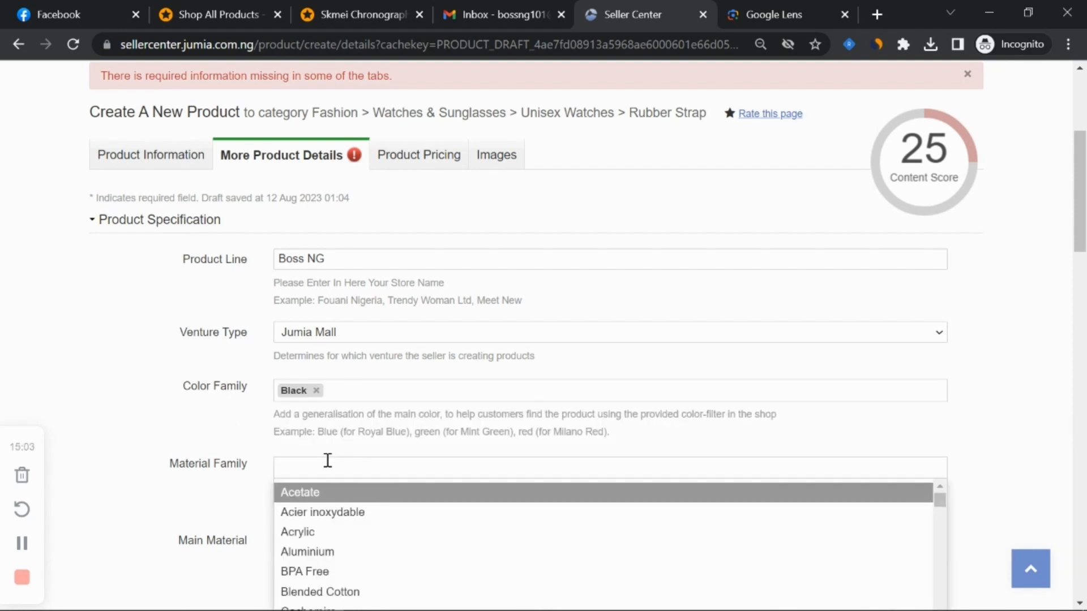
text(rub)
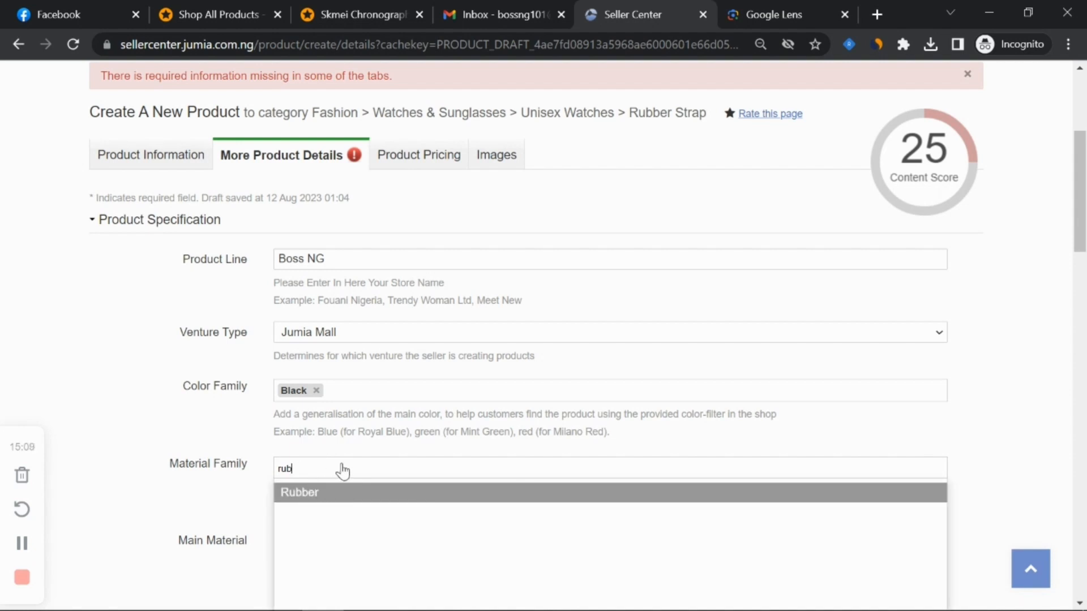
key(Return)
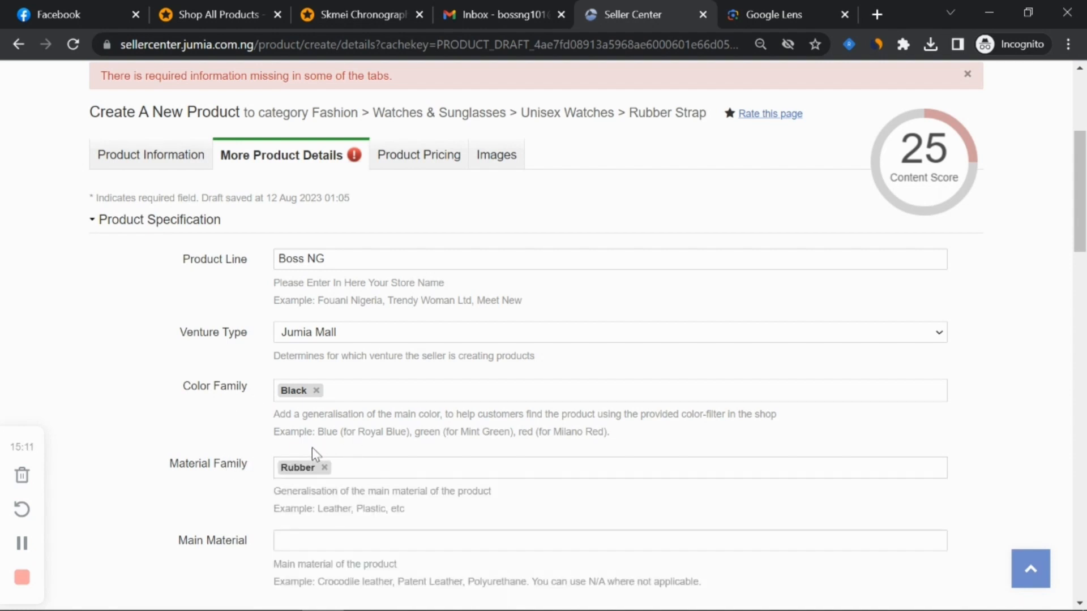
click(357, 463)
text(stainles)
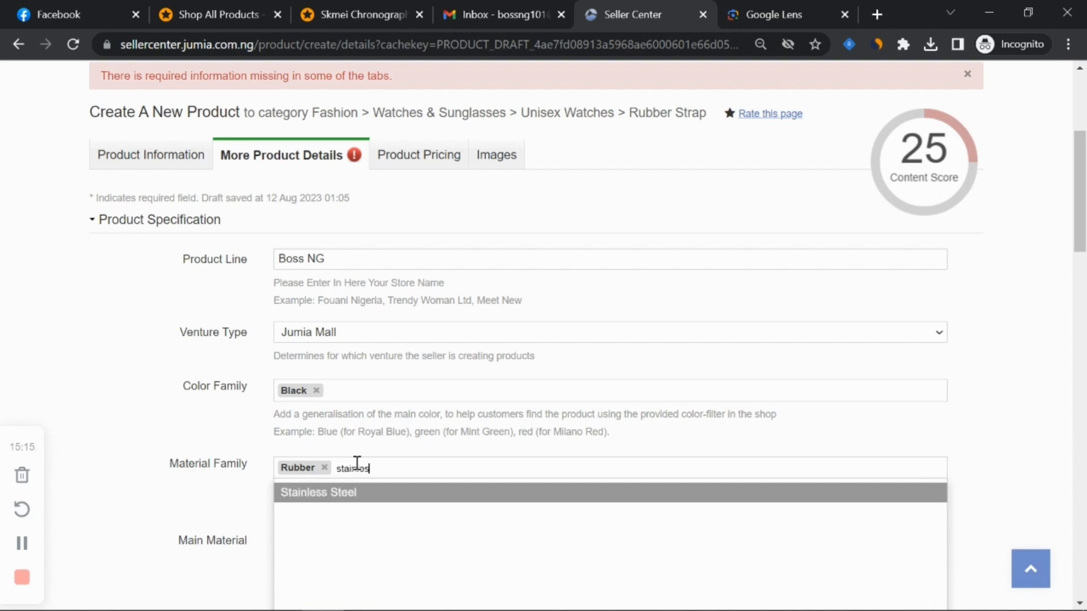
key(BackSpace)
key(BackSpace)
key(BackSpace)
key(BackSpace)
key(BackSpace)
key(BackSpace)
key(BackSpace)
key(BackSpace)
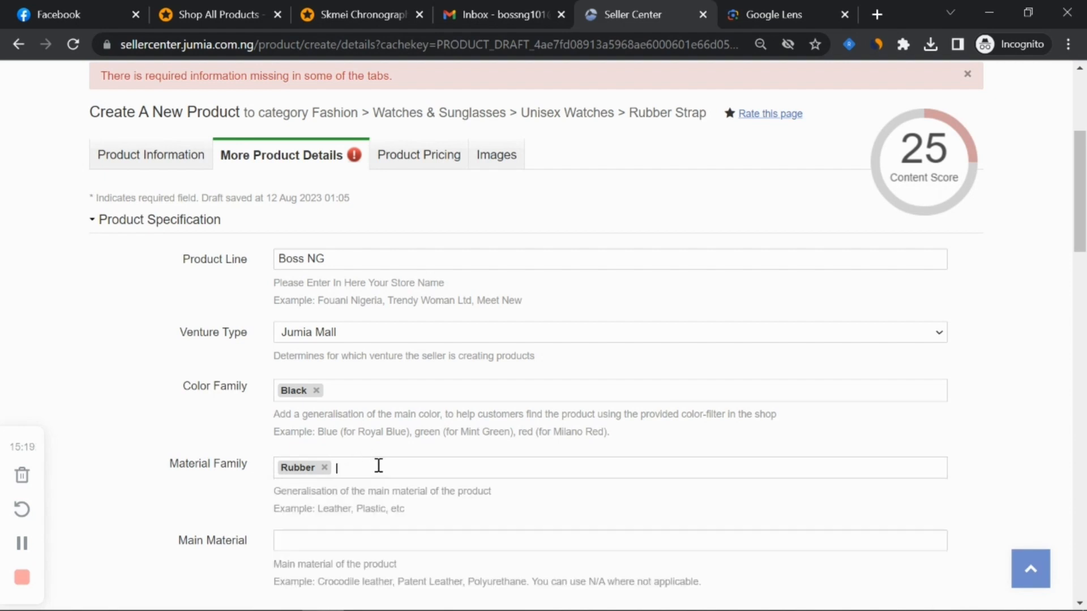
Step: Set the main material to Rubber and check the watch pictures in the Google Lens results
click(318, 548)
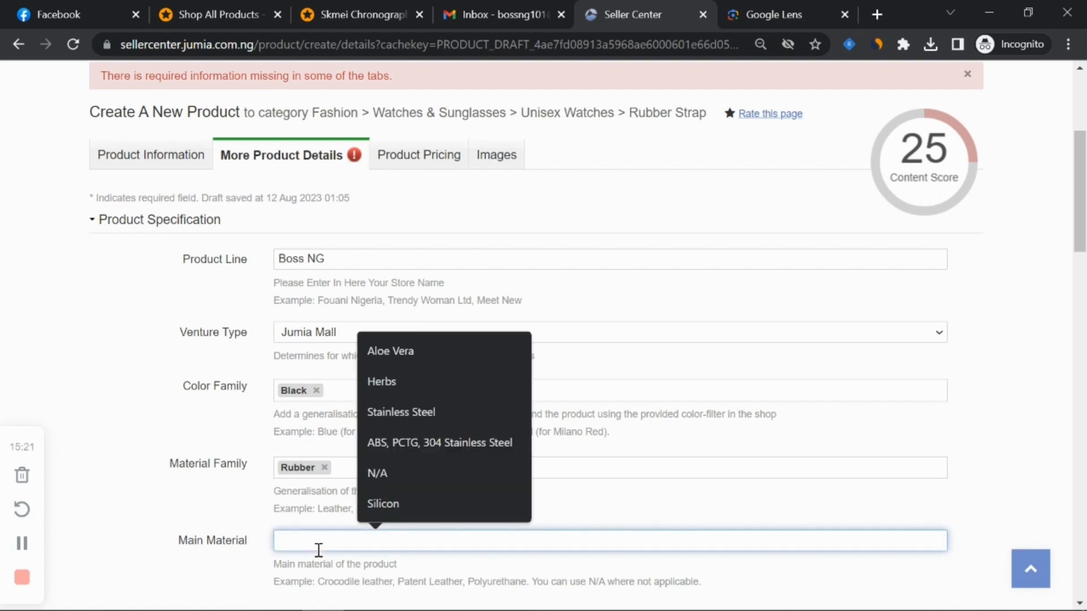
text(Rubber)
click(374, 470)
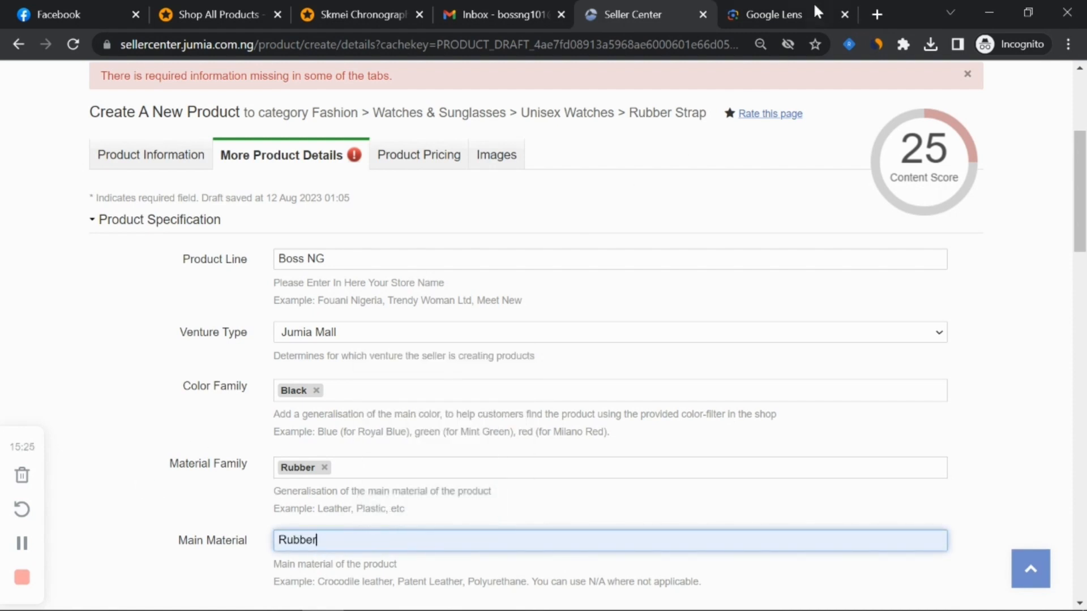
click(815, 7)
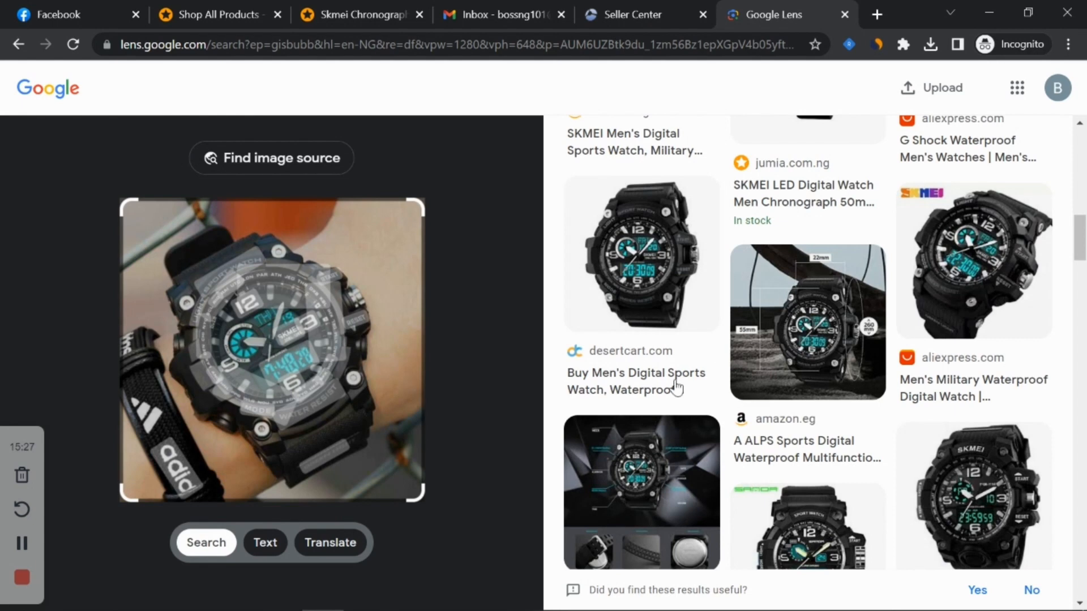
click(642, 7)
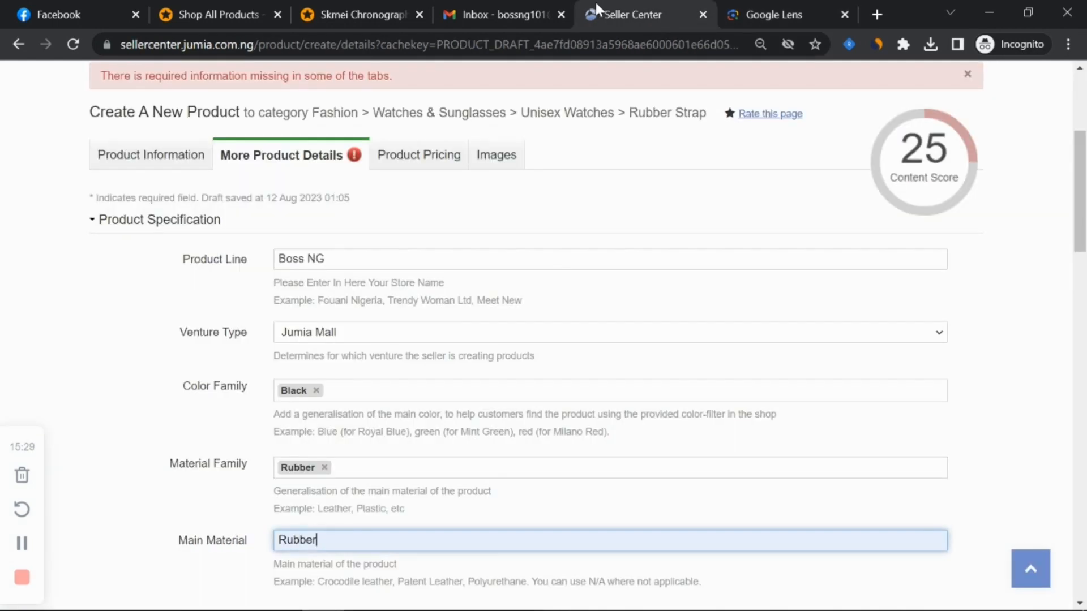
Step: Copy the watch description below the title in the Notepad file into the listing's Product Description field
scroll(298, 540, down, 3)
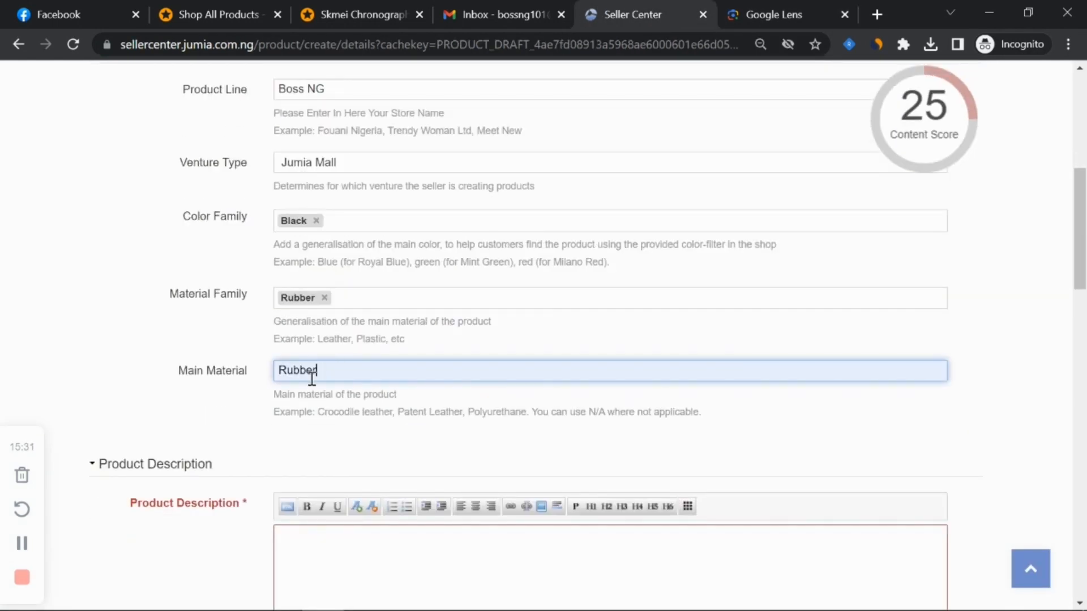
scroll(312, 378, down, 3)
click(577, 600)
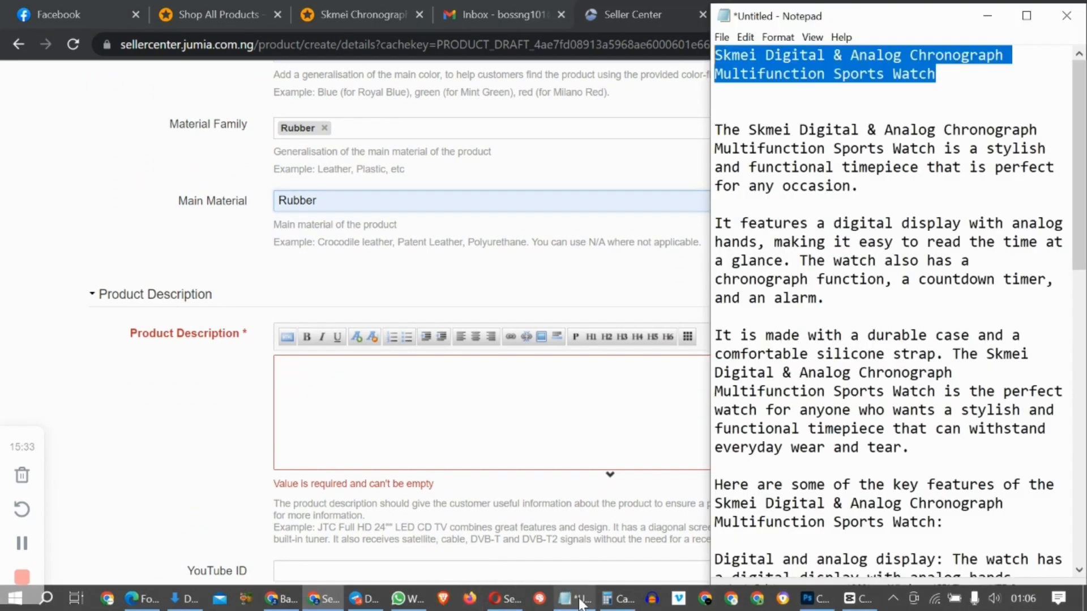
drag(718, 130, 907, 569)
scroll(789, 187, down, 7)
right_click(763, 262)
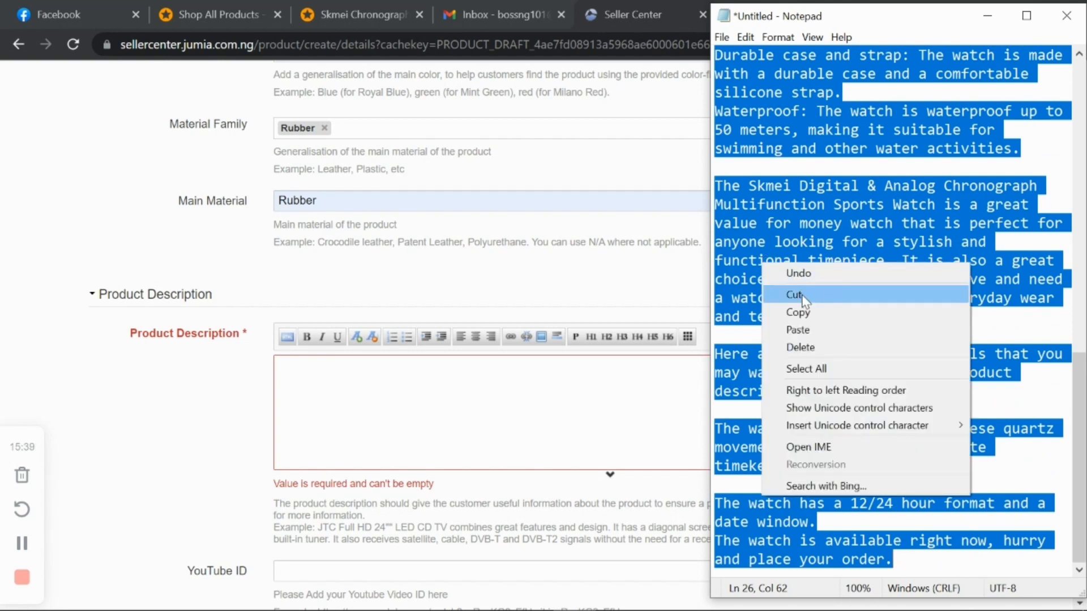
click(798, 312)
click(538, 388)
key(ctrl+v)
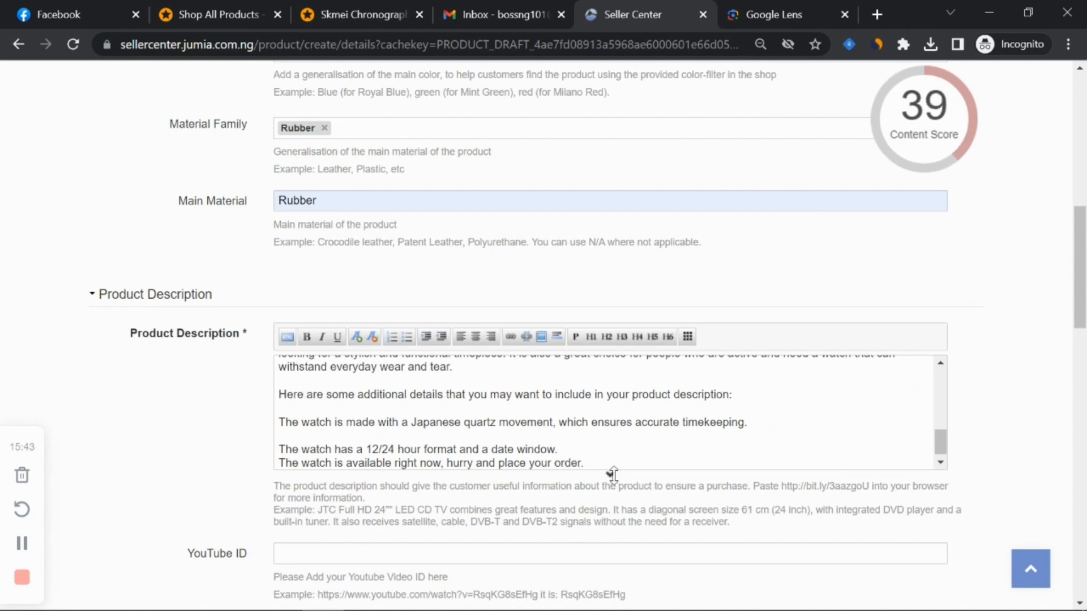
Step: Enlarge the Product Description box and insert two blank lines above its first paragraph
drag(609, 475, 609, 596)
scroll(527, 475, up, 1)
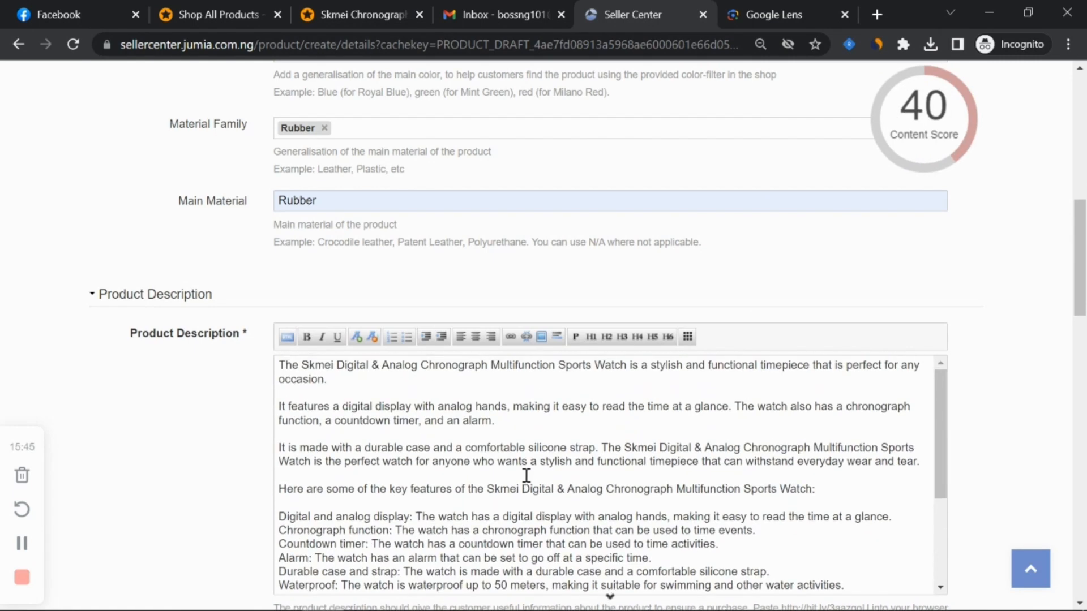
click(282, 367)
key(Return)
key(Return)
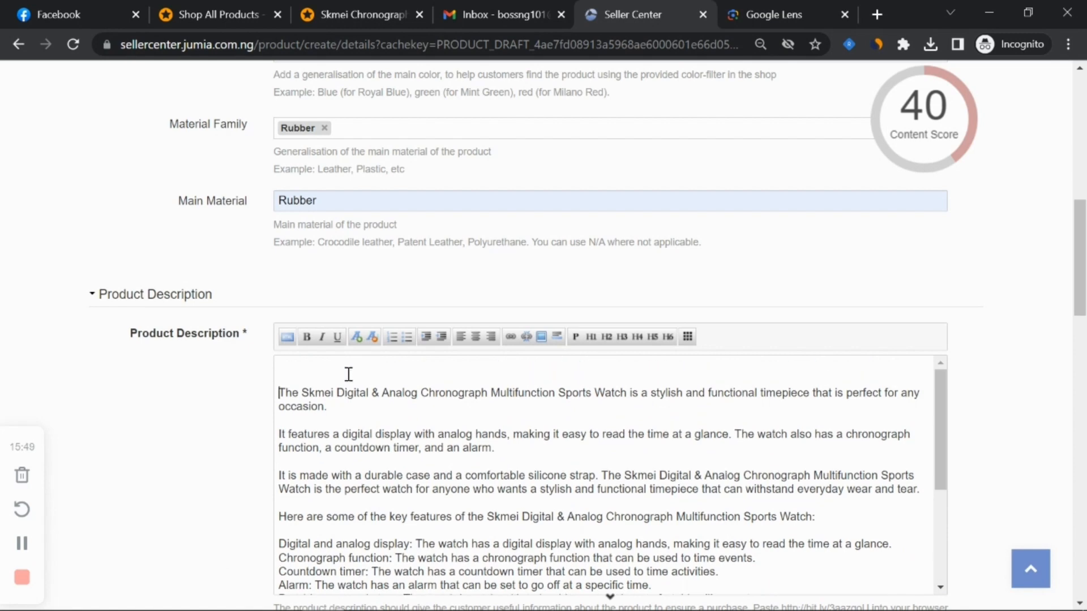
Step: Copy the watch's name from the listing's Product Information section and return to the product details
click(325, 368)
scroll(243, 255, up, 10)
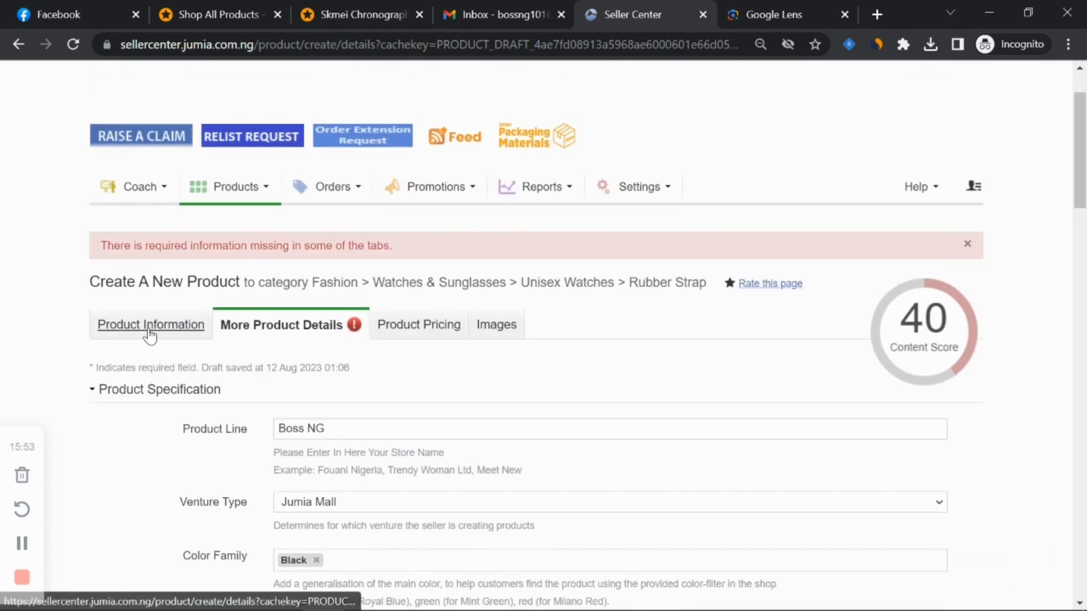
click(150, 334)
scroll(195, 330, down, 6)
drag(572, 168, 290, 169)
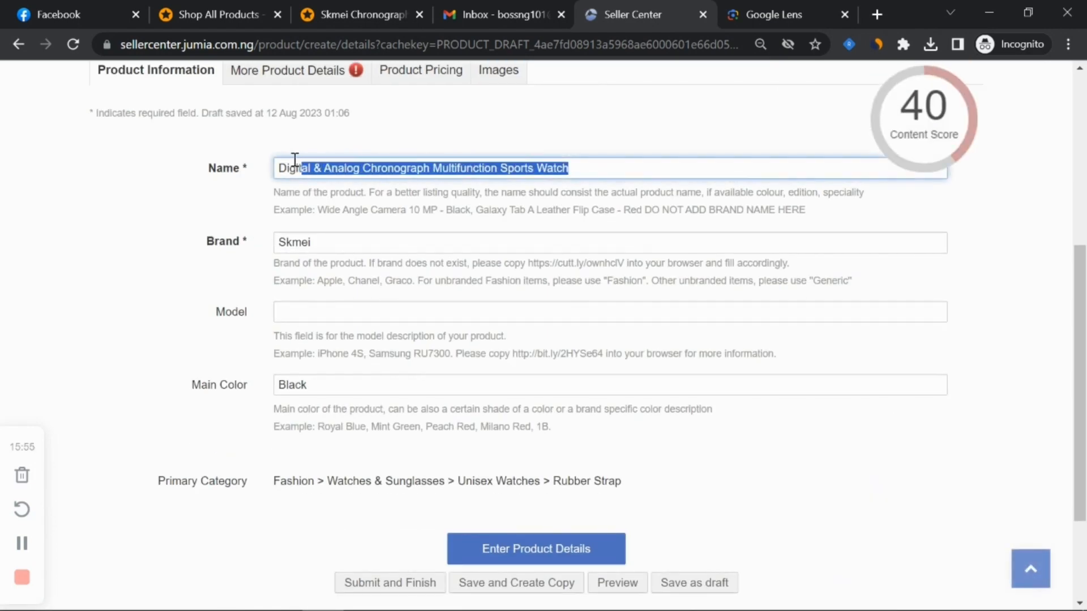
right_click(291, 170)
click(342, 231)
click(295, 73)
scroll(351, 254, down, 3)
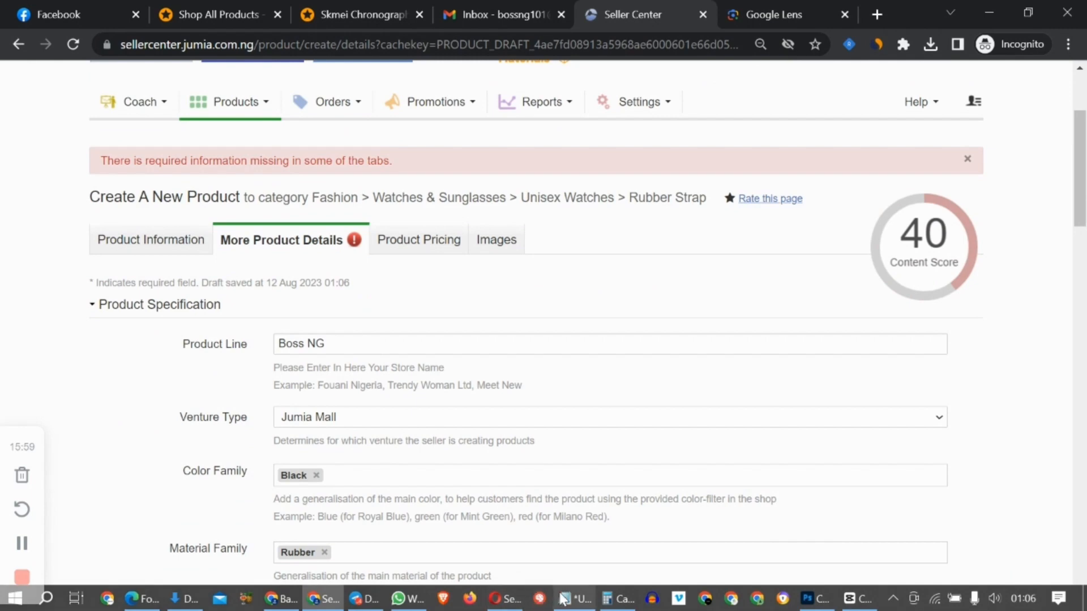
Step: Copy the title "Skmei Digital & Analog Chronograph Multifunction Sports Watch" from the start of the Notepad file
click(573, 599)
scroll(723, 272, up, 13)
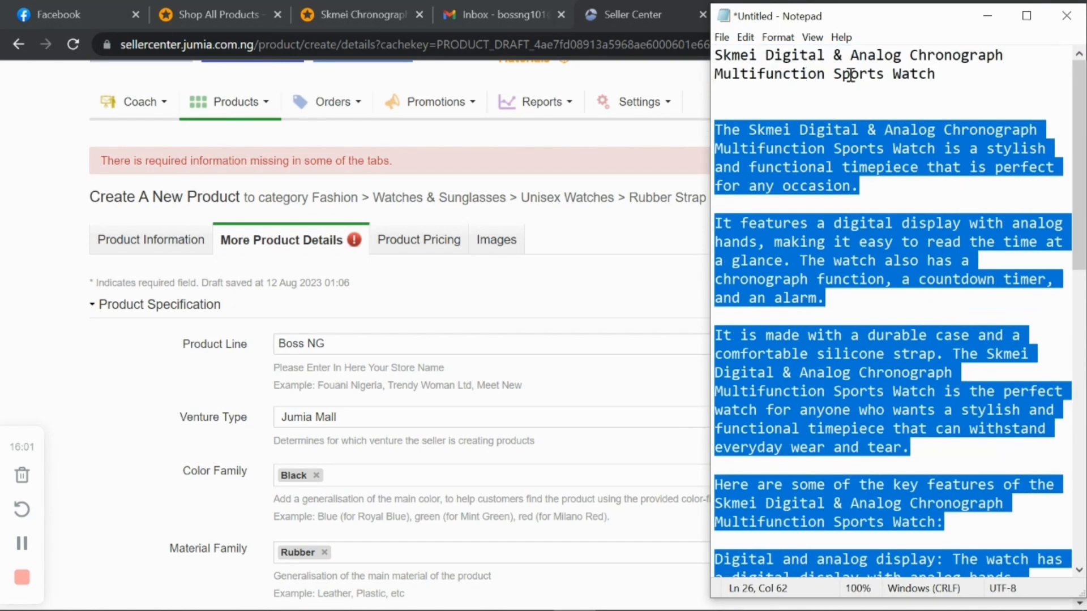
drag(927, 69, 720, 53)
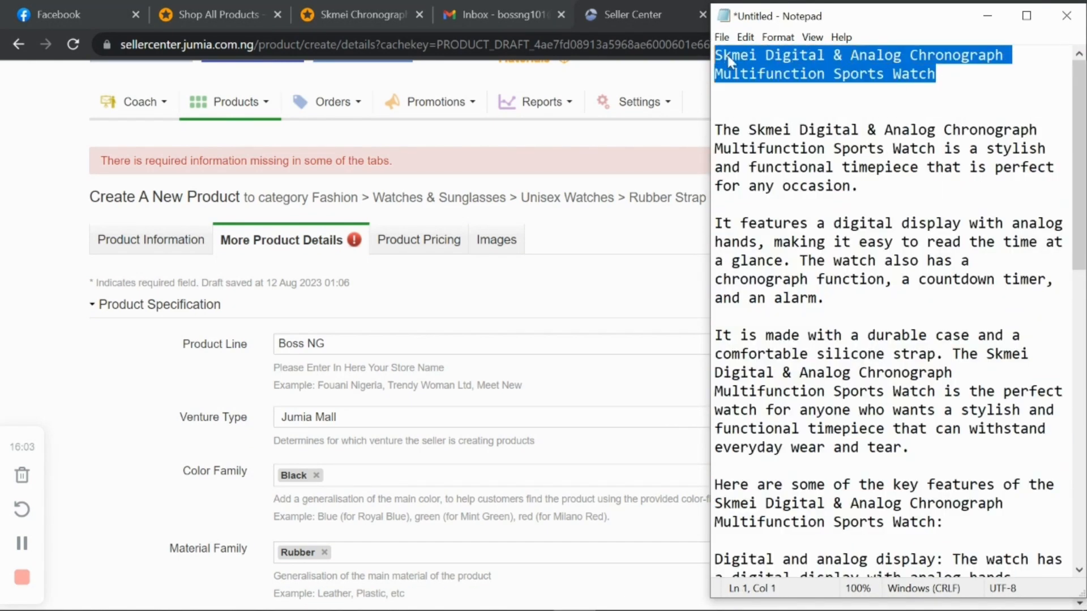
right_click(729, 60)
click(766, 105)
Step: Paste the watch title into the blank line above the Product Description's first paragraph and format it as a level 1 heading
scroll(333, 352, up, 1)
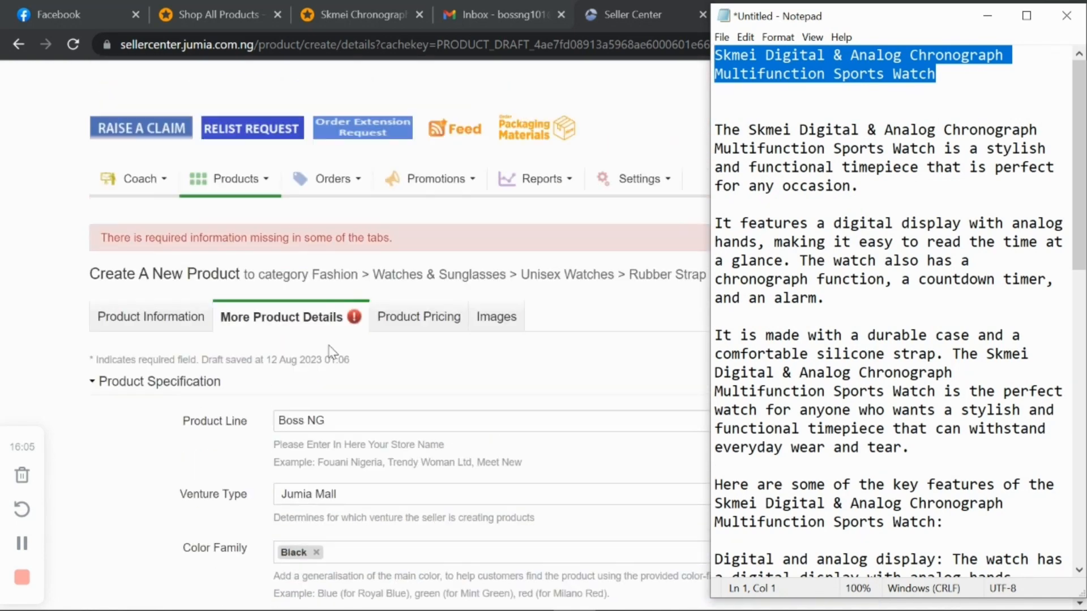
scroll(187, 396, down, 1)
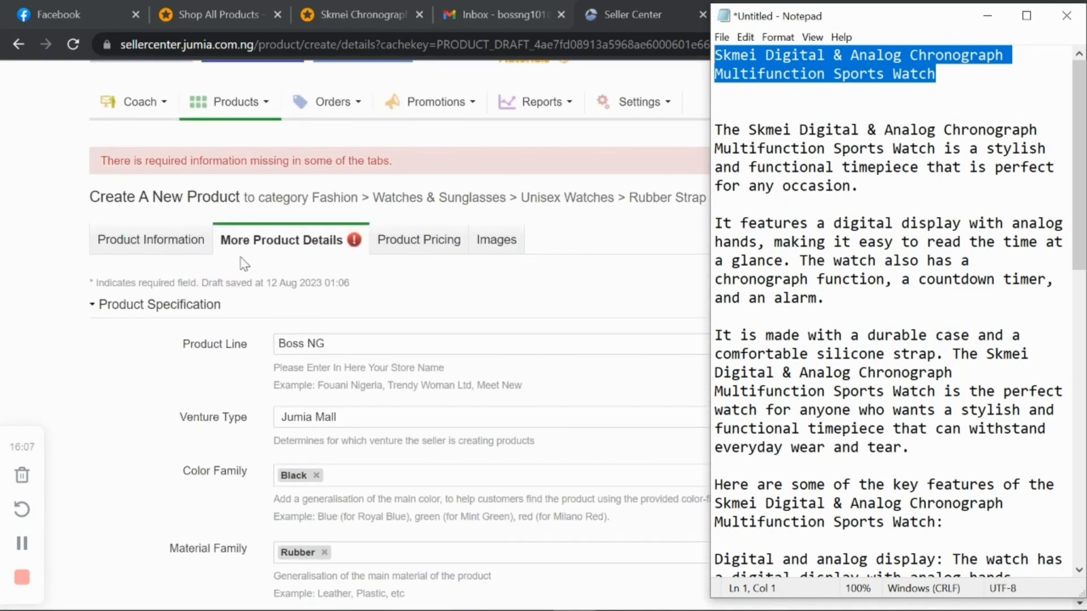
click(206, 309)
scroll(284, 316, down, 3)
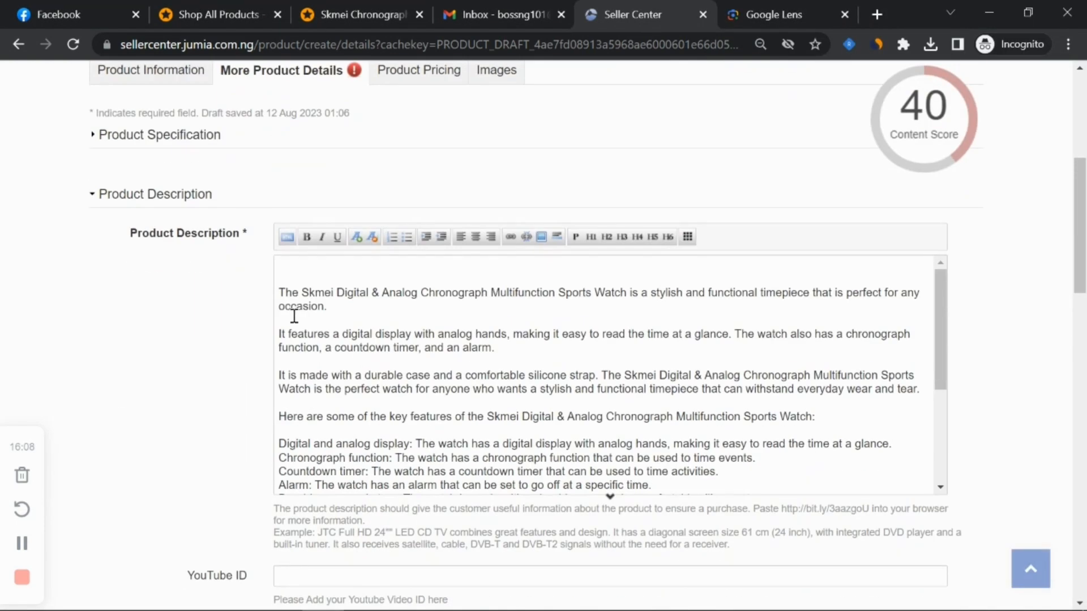
right_click(366, 264)
click(420, 395)
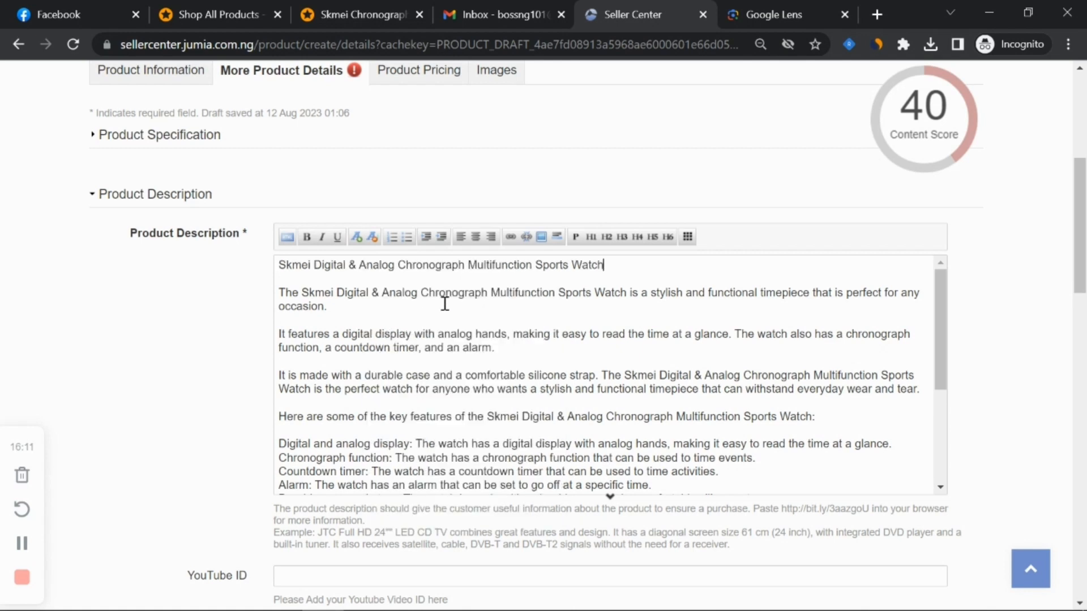
click(608, 241)
click(591, 237)
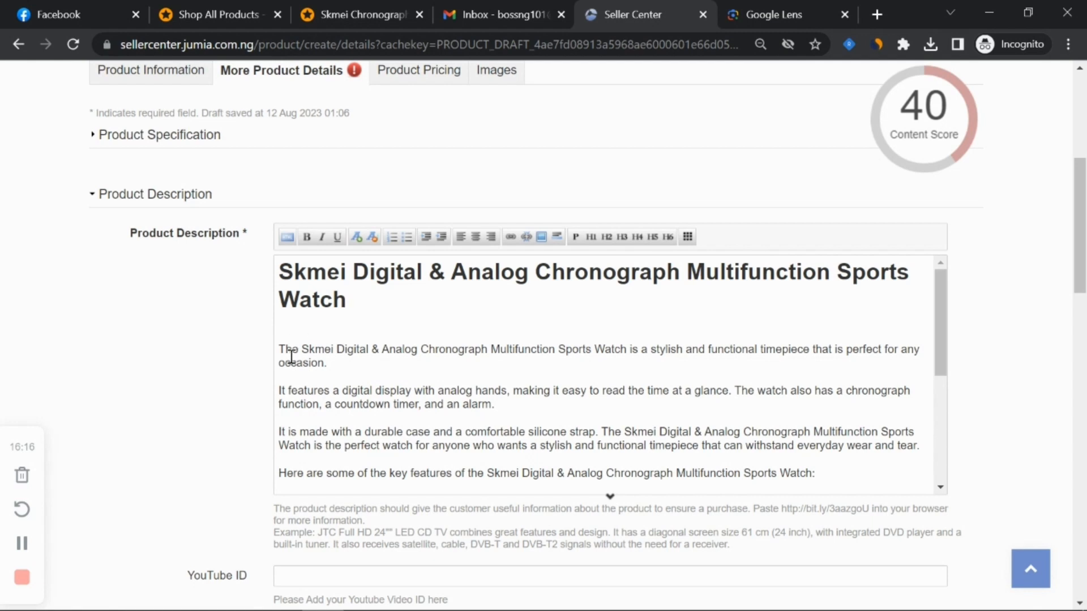
Step: Turn the six feature lines from "Digital and analog display" to "Waterproof" in the Product Description into a bulleted list
scroll(406, 390, down, 3)
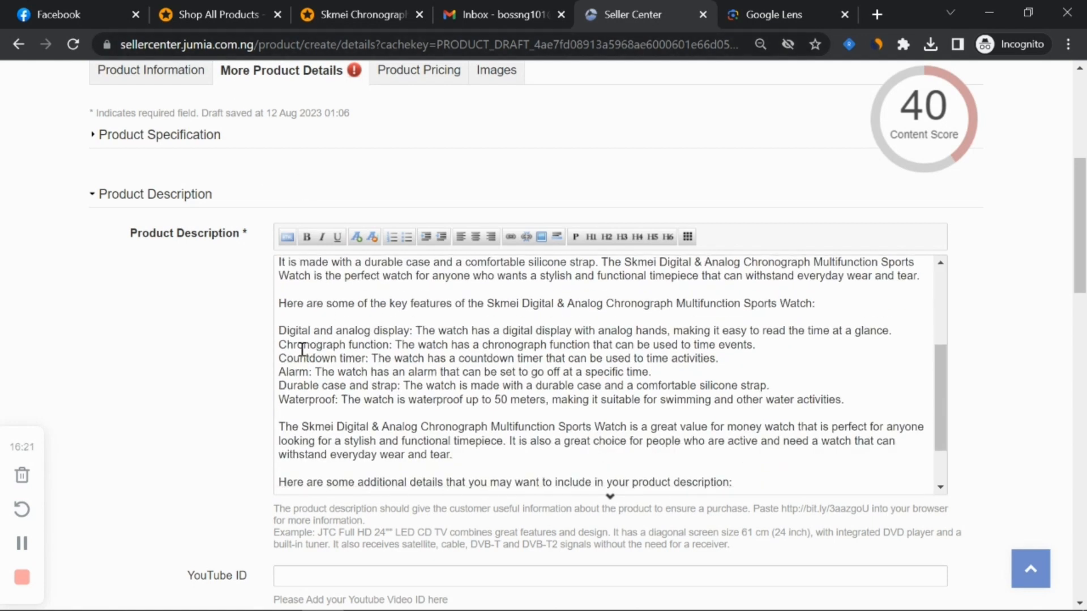
drag(280, 329, 852, 398)
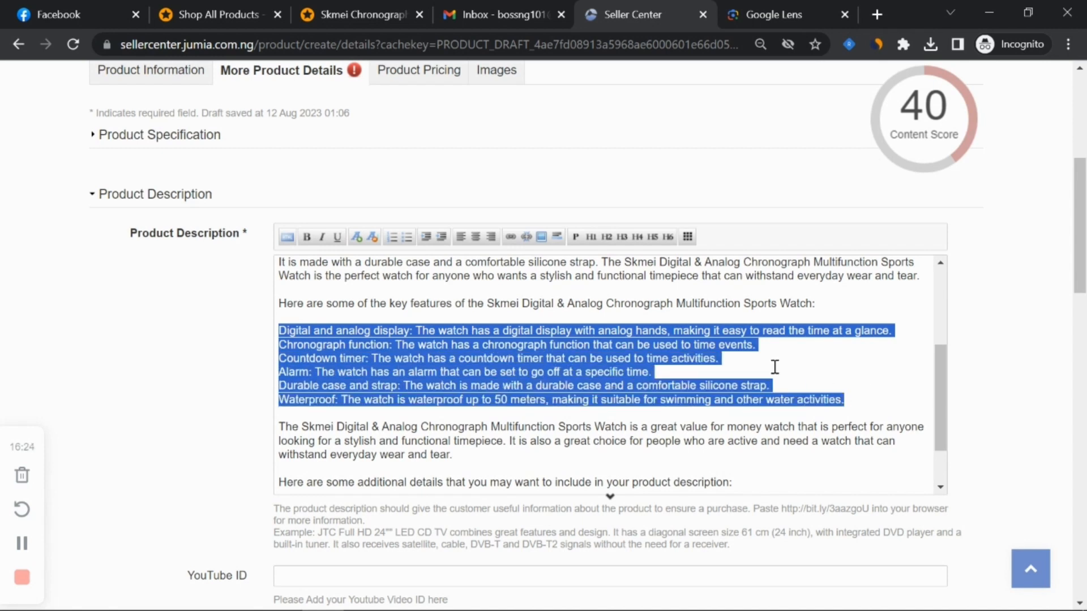
click(405, 238)
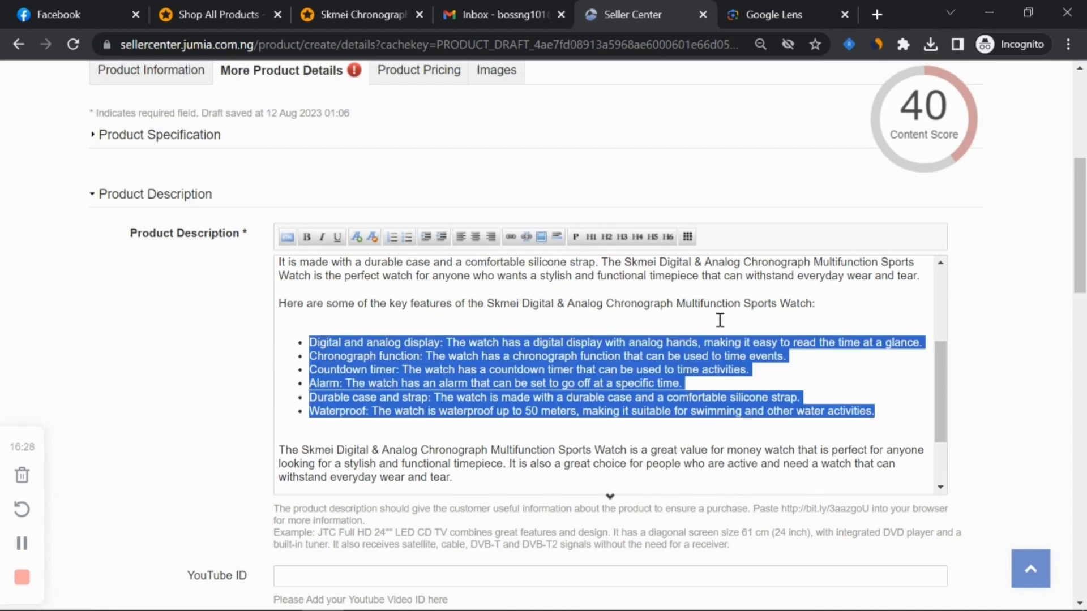
Step: Format the key features intro line as a level 3 heading and remove the blank lines between it and the bullets
click(812, 308)
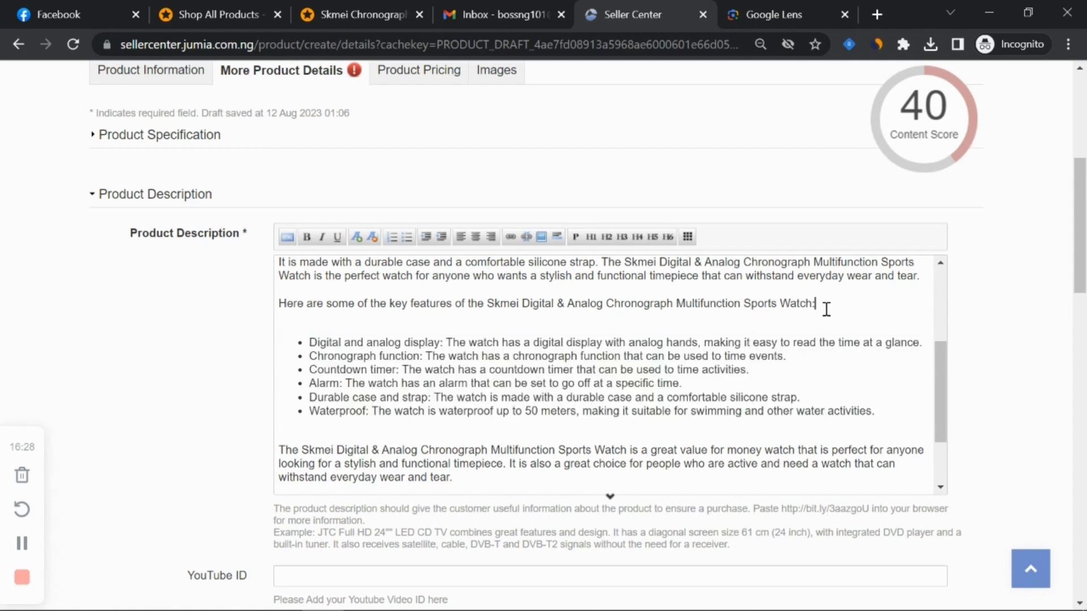
click(621, 238)
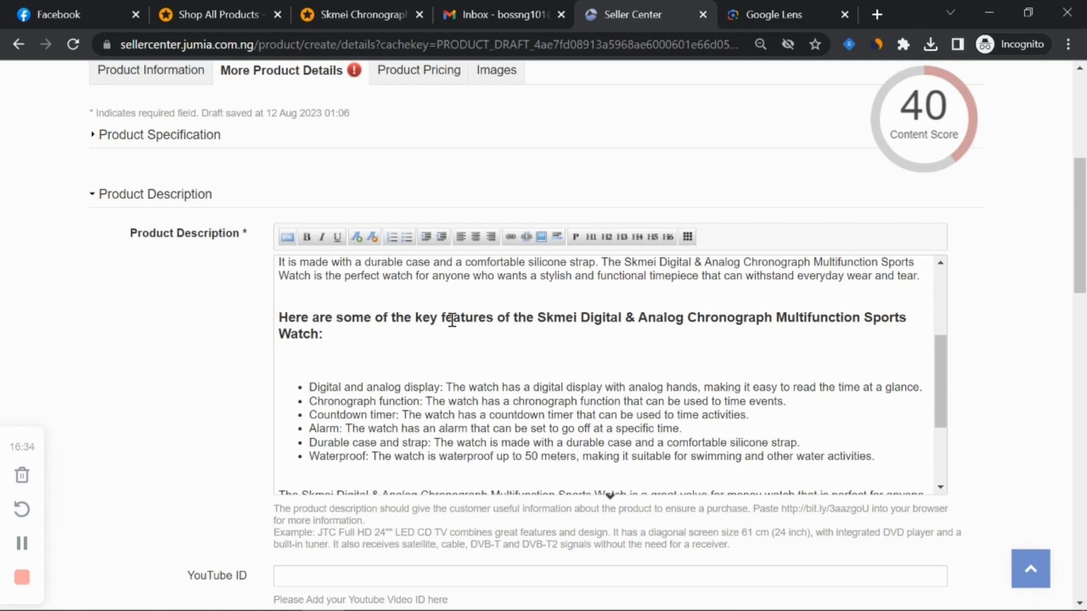
key(Delete)
key(ctrl+z)
click(345, 354)
key(BackSpace)
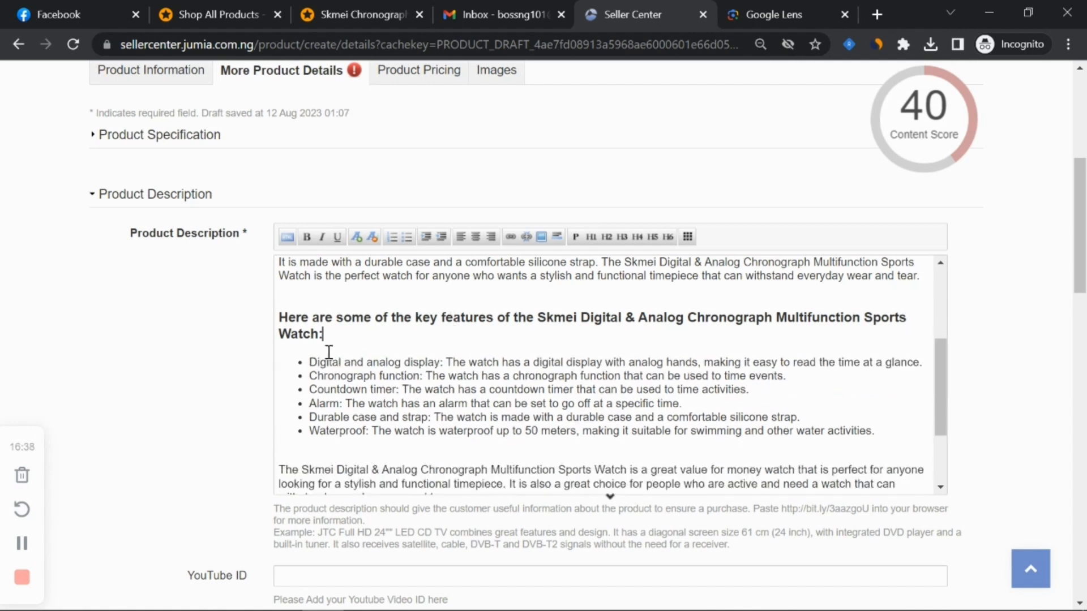
Step: Make the description's last two lines, on the 12/24 hour format and ordering, a bulleted list and remove the blank line above it
scroll(396, 391, down, 6)
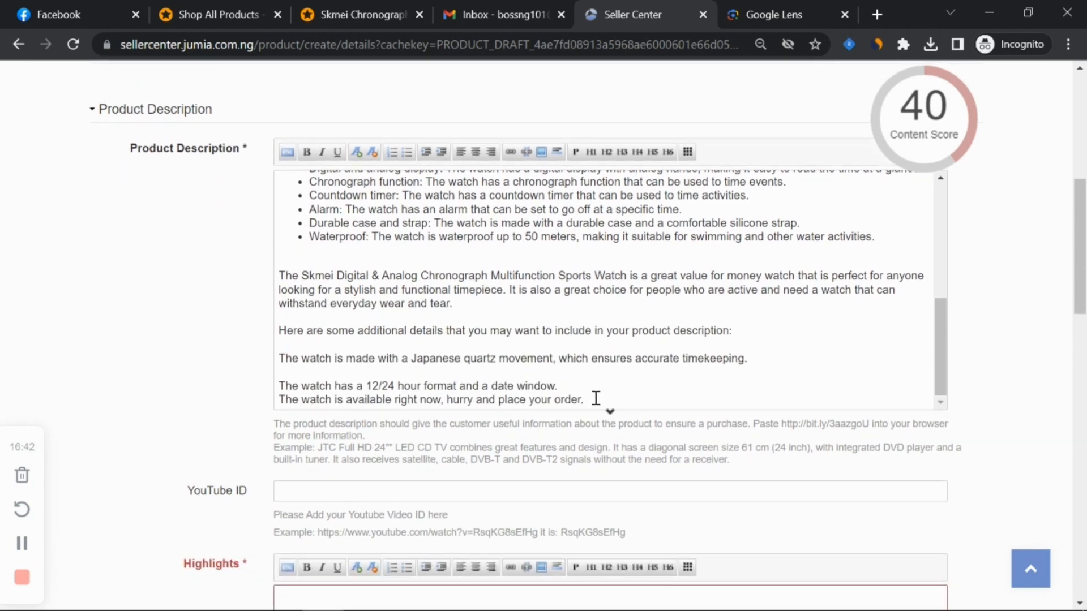
drag(596, 399, 274, 389)
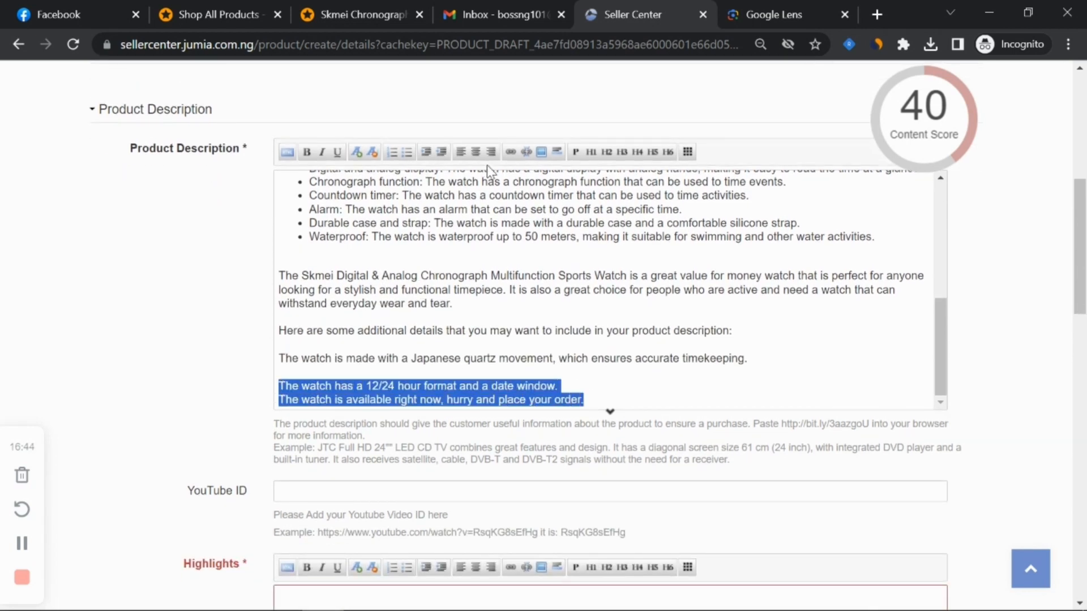
click(407, 152)
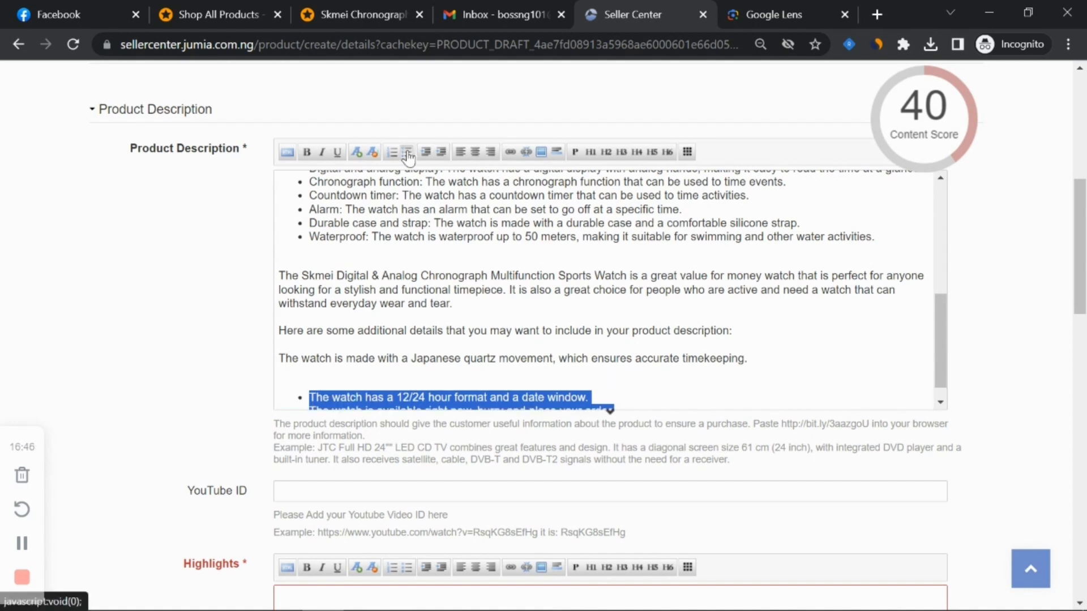
click(377, 375)
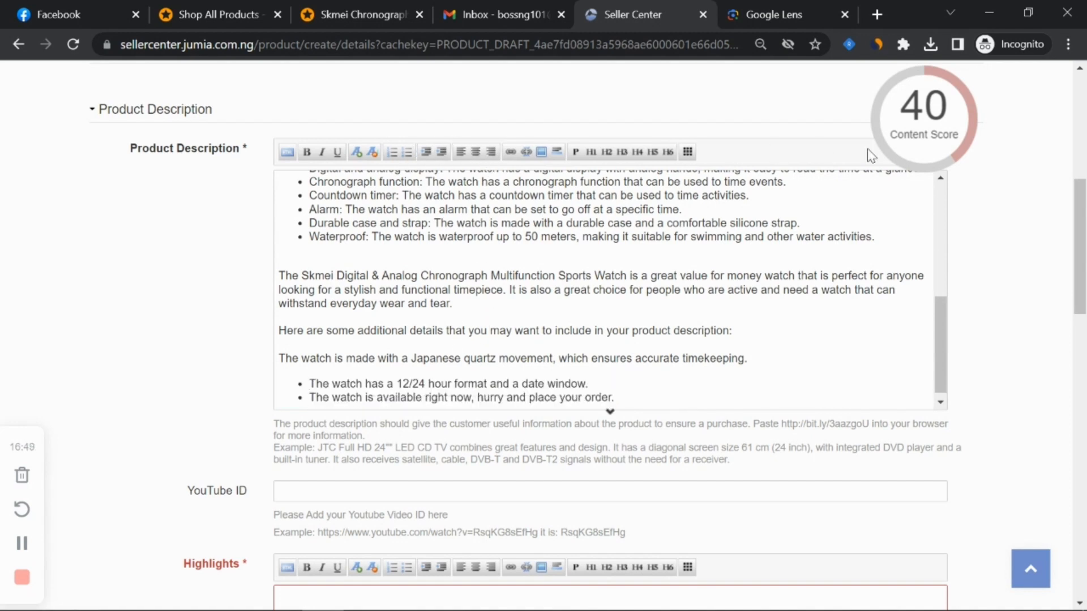
Step: Examine the content score criteria, especially the requirements for title characters, description words, bullets and bold words
mouse_move(919, 117)
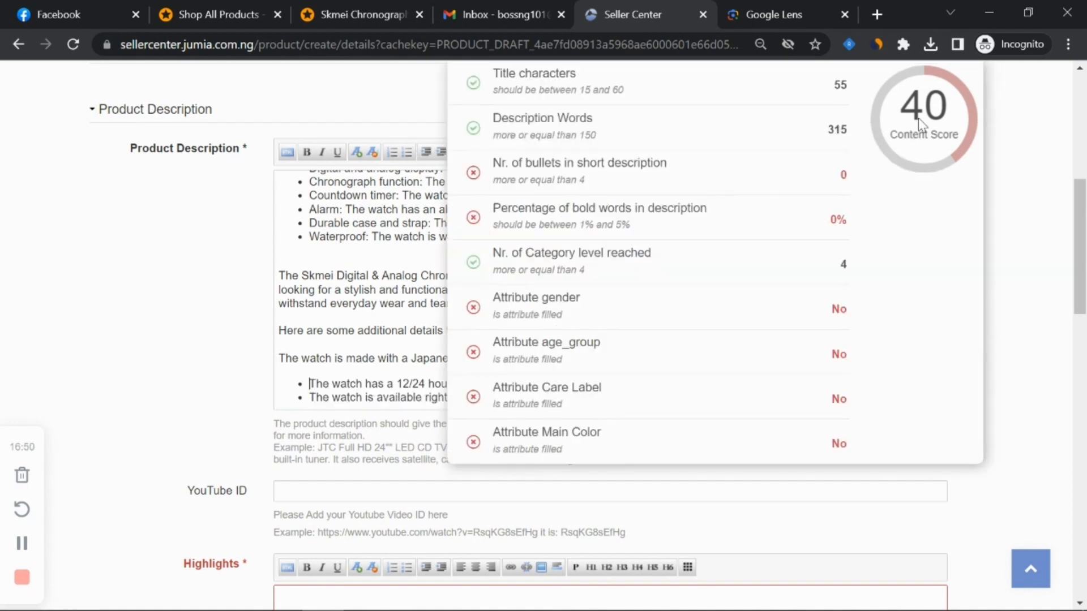
triple_click(538, 133)
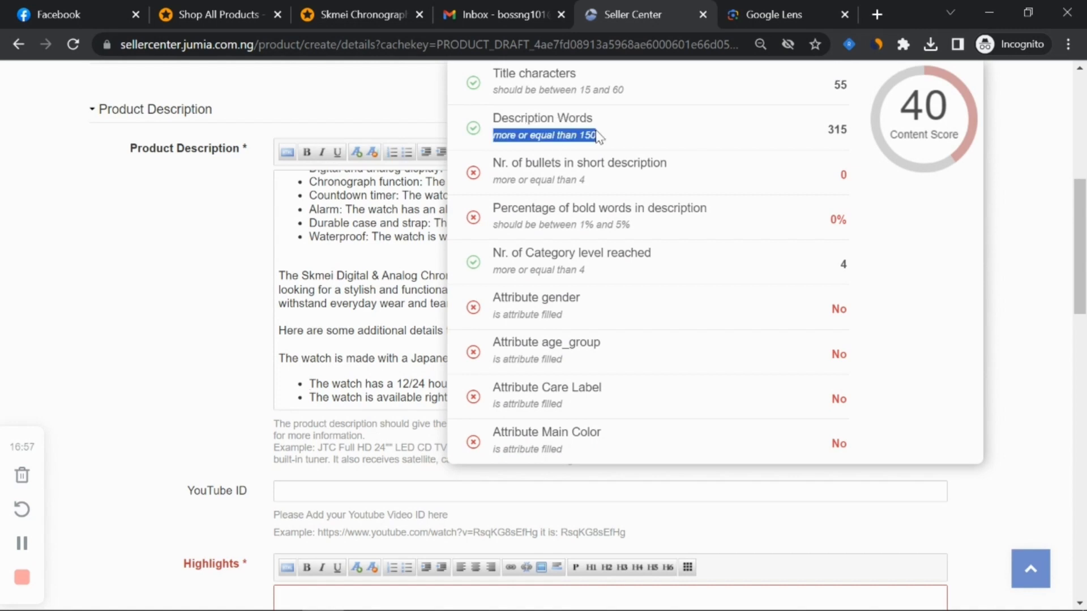
click(575, 140)
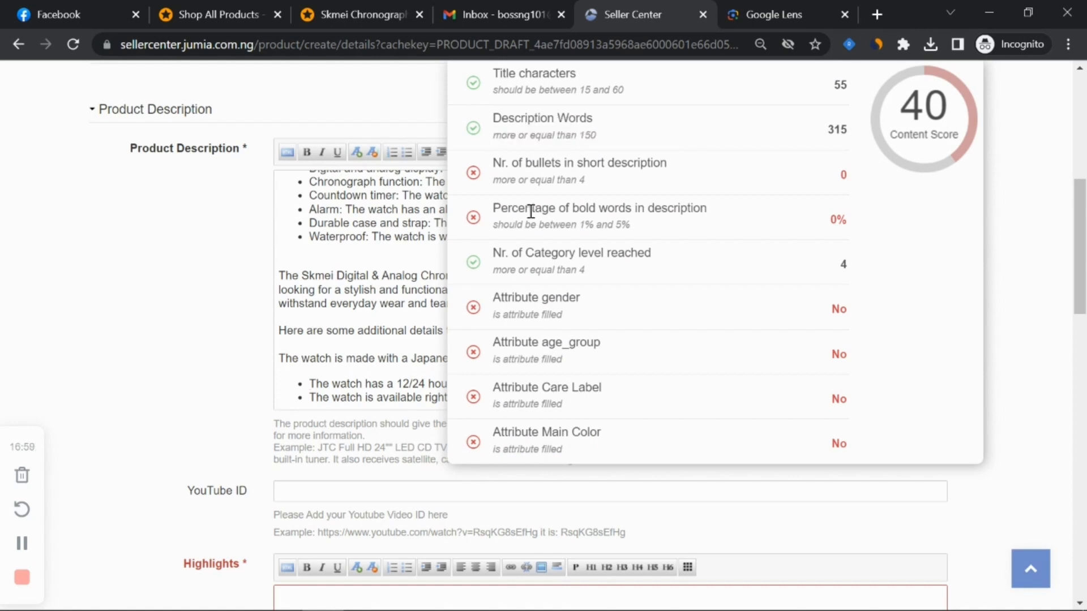
scroll(622, 158, up, 2)
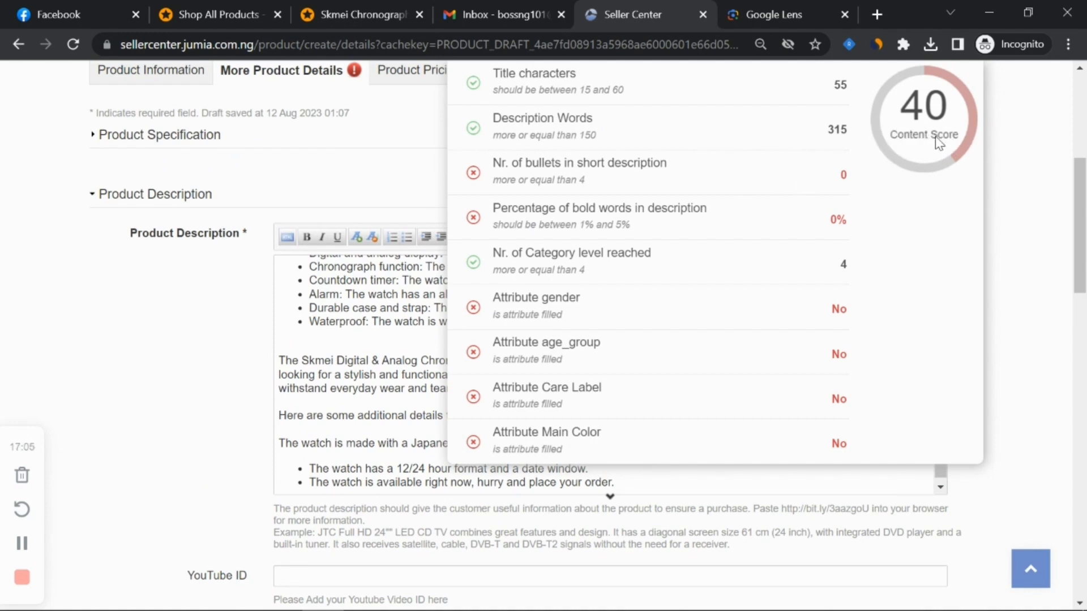
drag(493, 74, 573, 75)
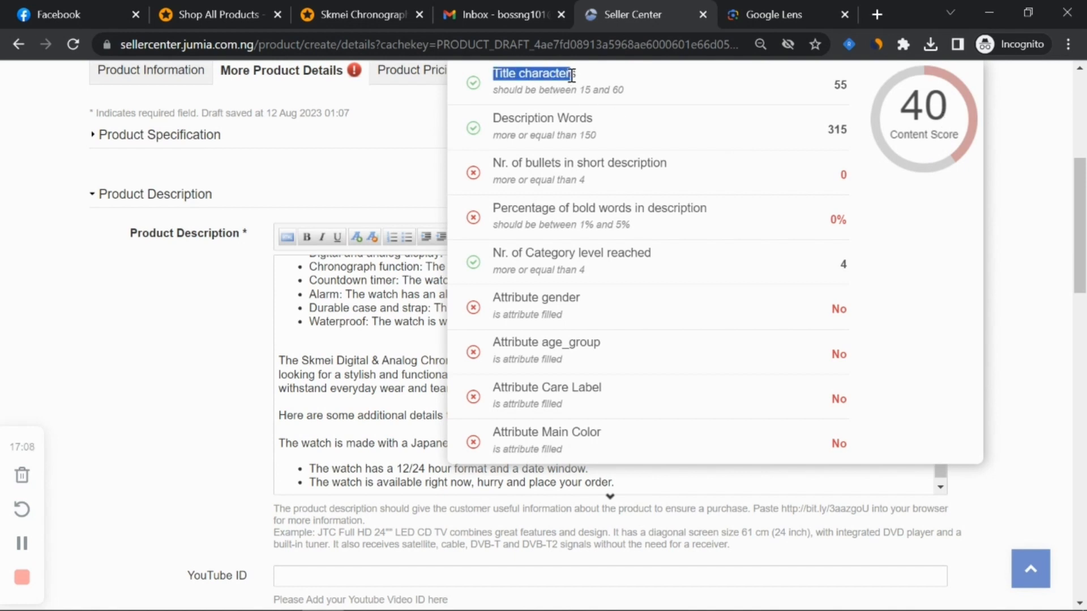
double_click(585, 90)
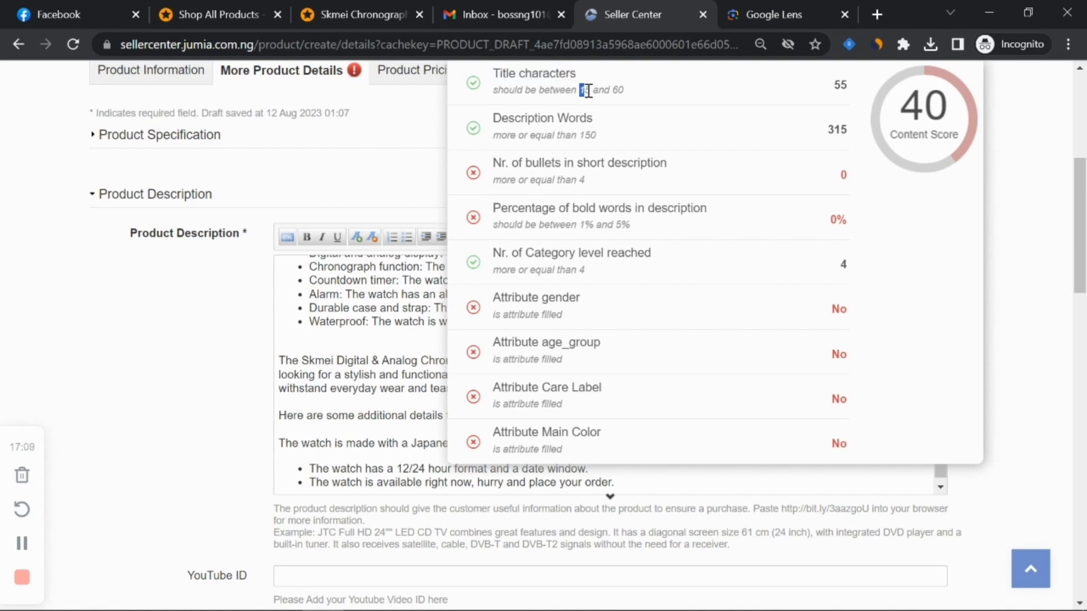
double_click(840, 83)
double_click(589, 135)
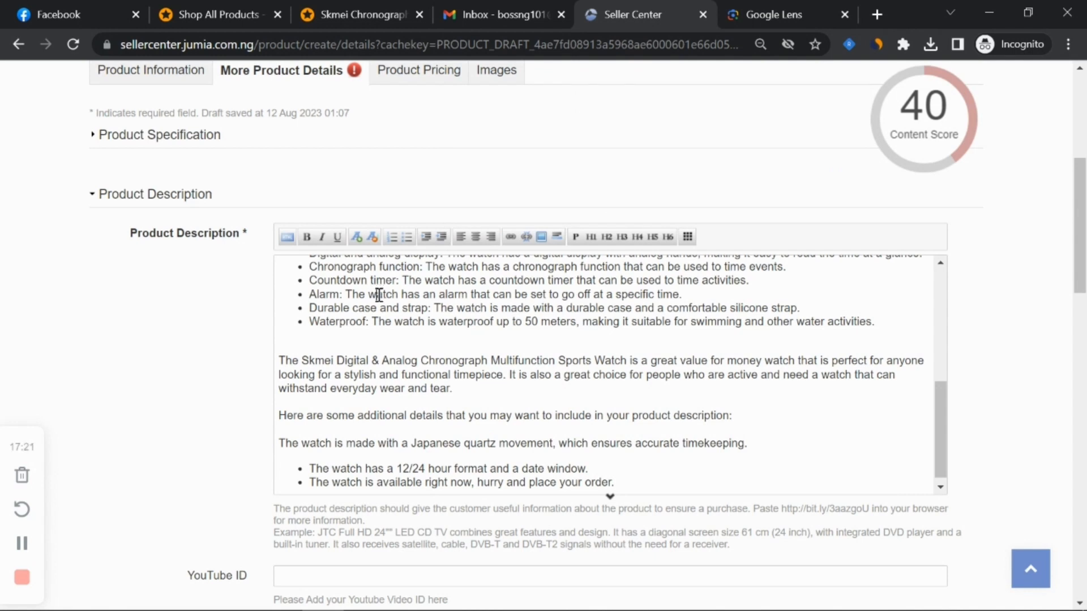
Step: Switch to Bard and ask it "Kindly list 7 top selling highlights and beenfits of this wristwatch"
key(alt+Tab)
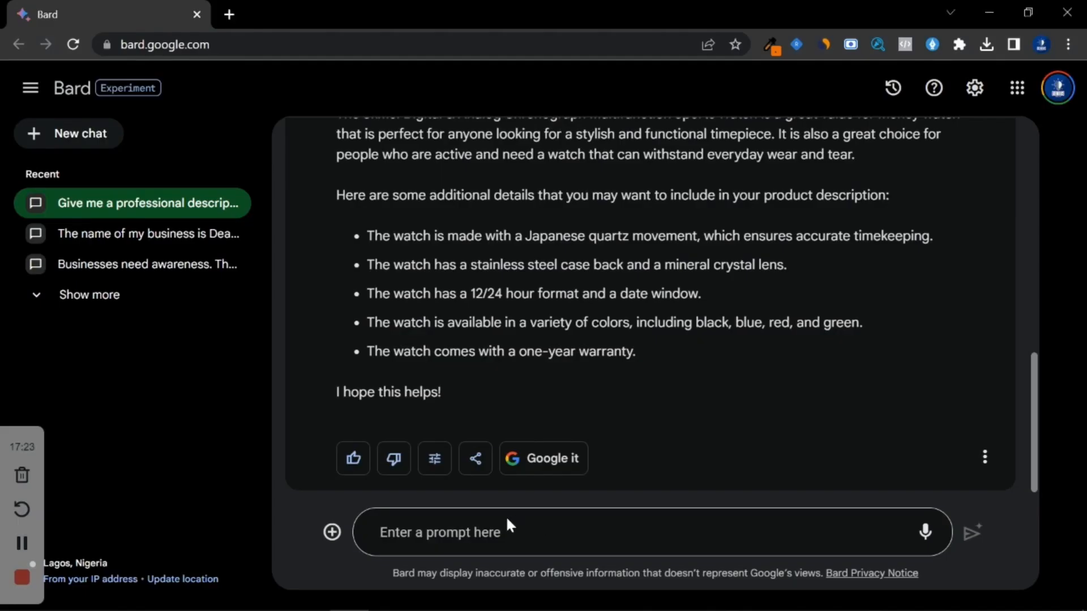
click(505, 536)
key(ctrl+v)
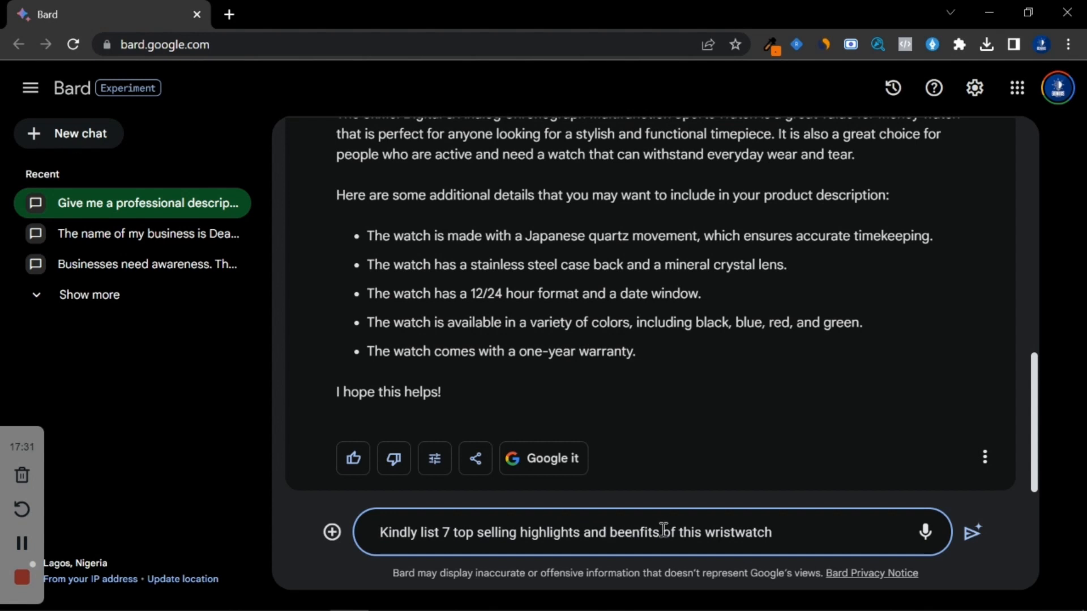
key(Return)
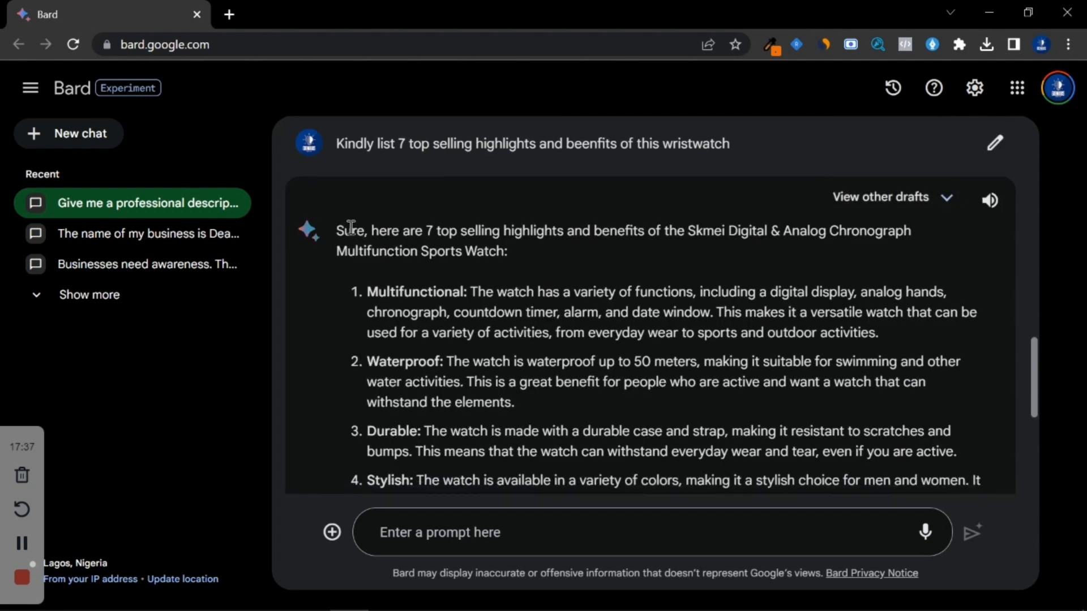
Step: Review Bard's seven highlights for the watch and copy the whole list, from Multifunctional through 1-year warranty
scroll(419, 286, down, 3)
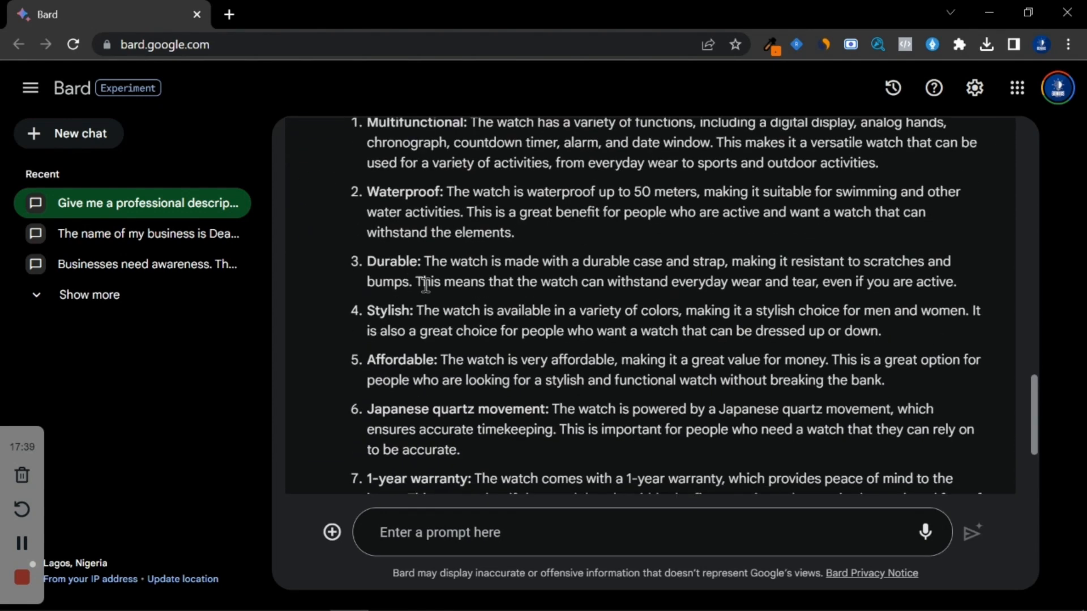
scroll(390, 310, down, 2)
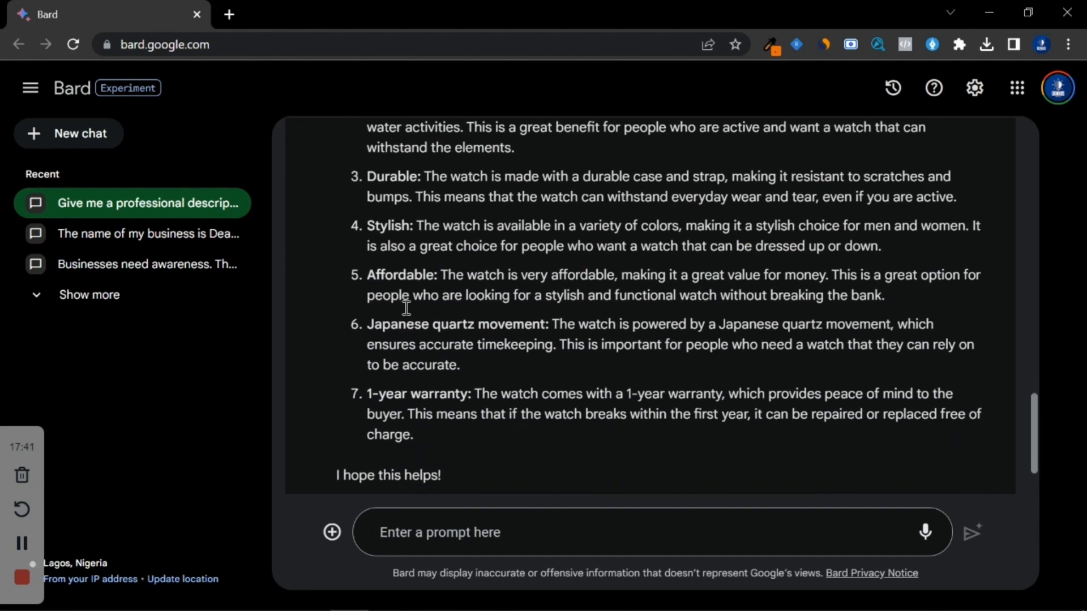
scroll(403, 309, up, 2)
scroll(538, 341, up, 3)
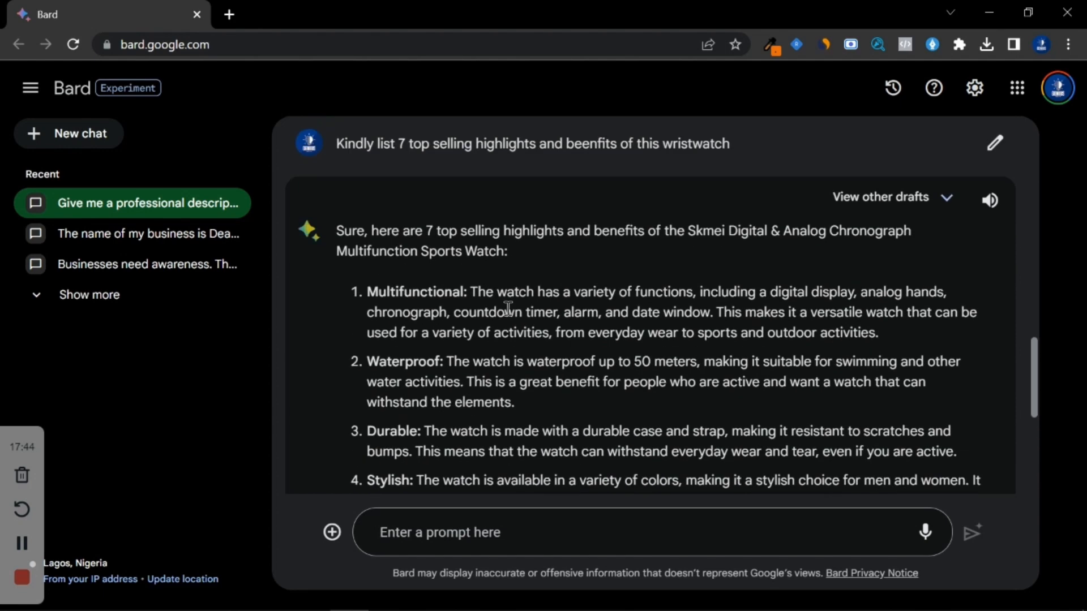
drag(368, 292, 437, 398)
scroll(439, 310, down, 4)
right_click(434, 341)
click(460, 358)
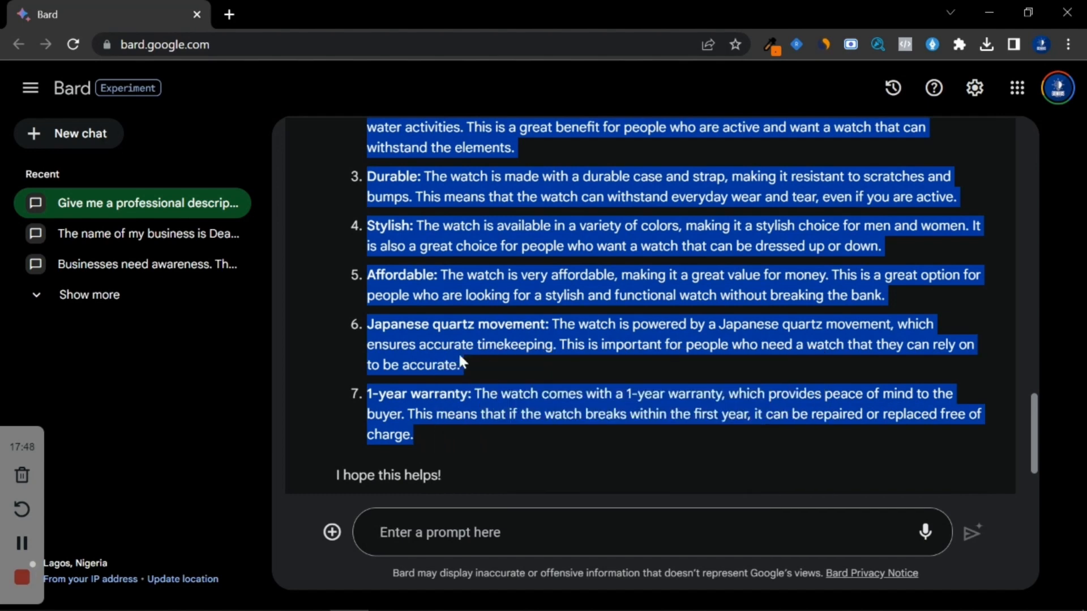
Step: Switch to the Notepad draft and paste the copied highlights a few blank lines below the end of the description
click(583, 602)
scroll(816, 385, down, 7)
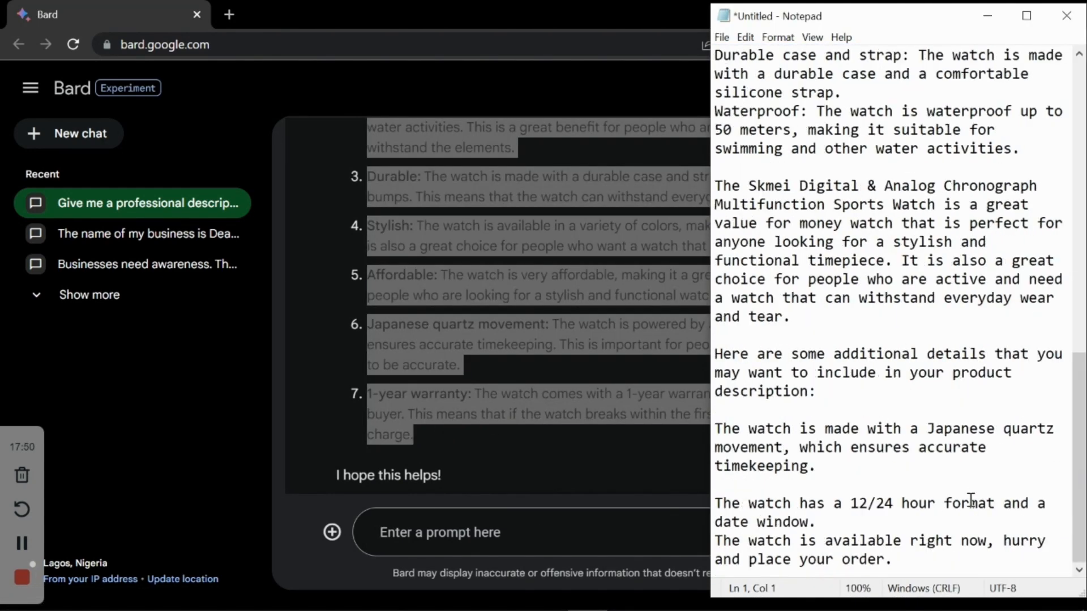
click(905, 555)
key(Return)
key(Return)
key(Return)
key(Return)
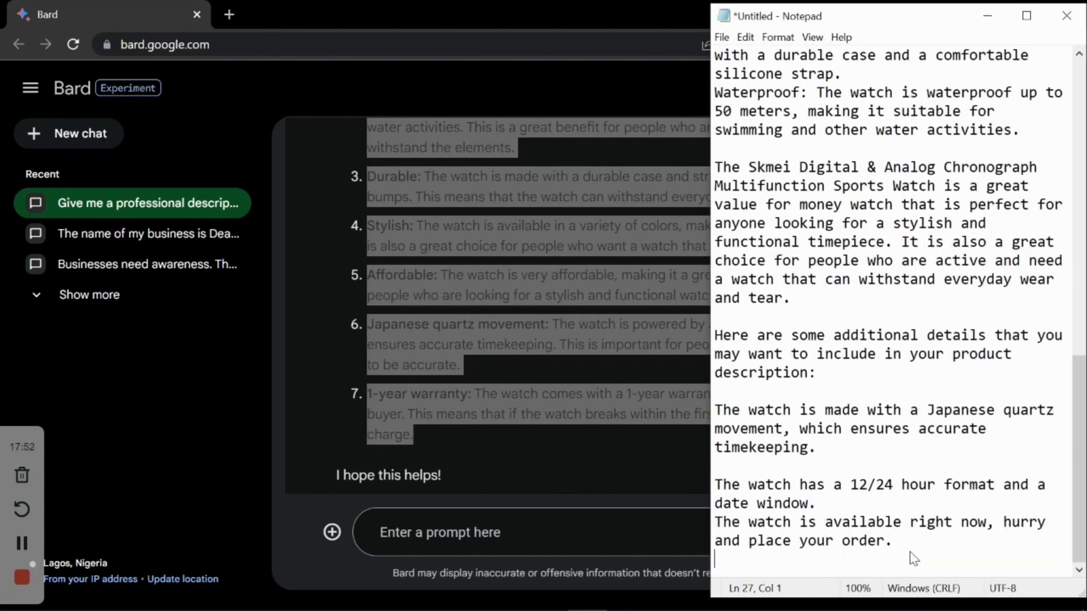
key(ctrl+v)
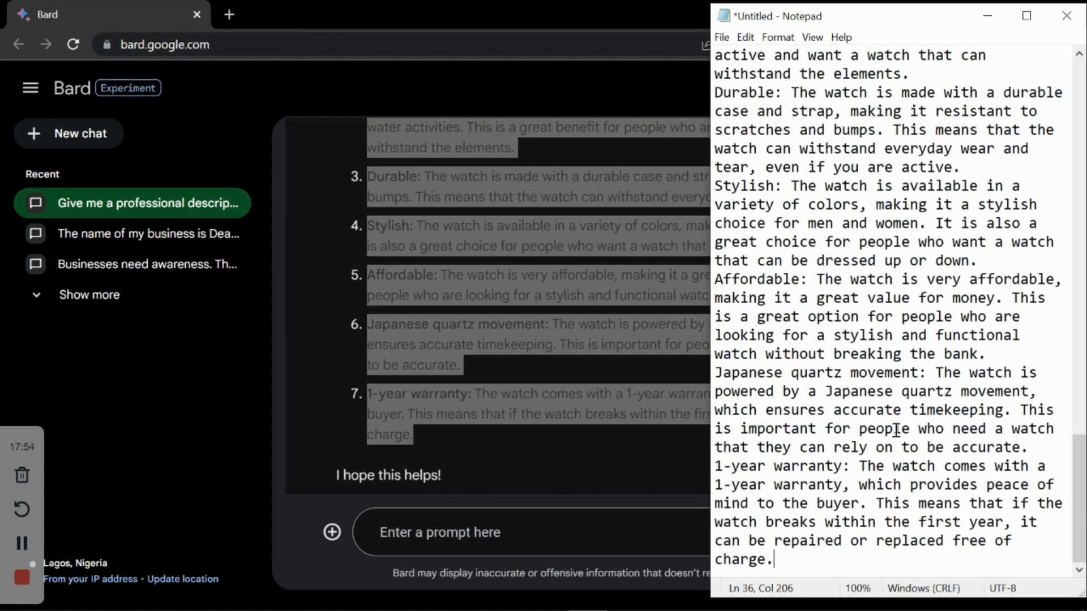
Step: Compare the highlights in the Notepad draft with Bard's original list, moving the Notepad window as needed
scroll(900, 425, up, 7)
click(834, 298)
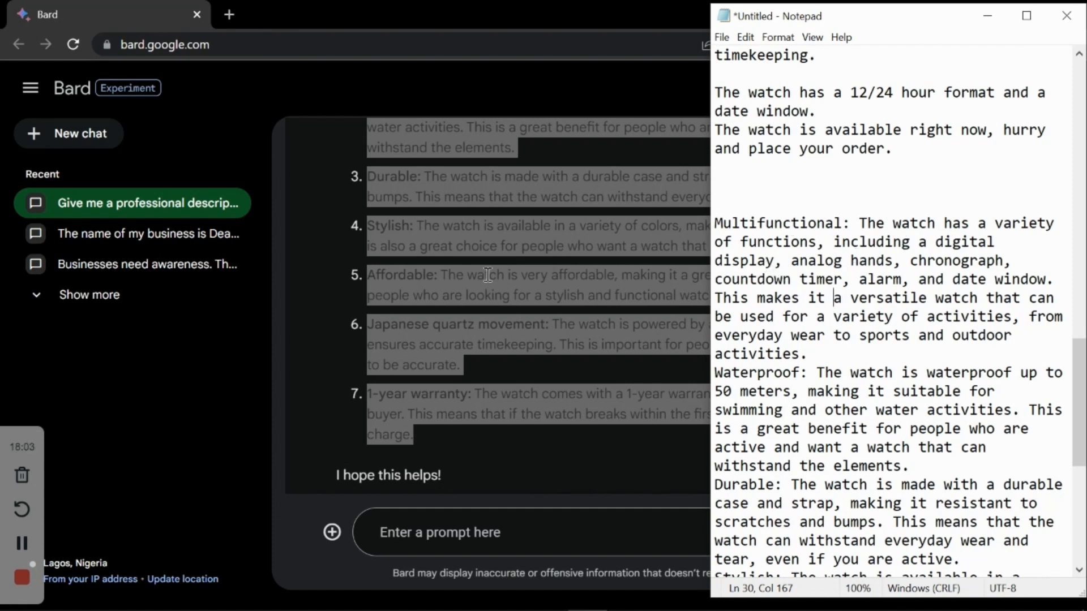
scroll(461, 240, up, 5)
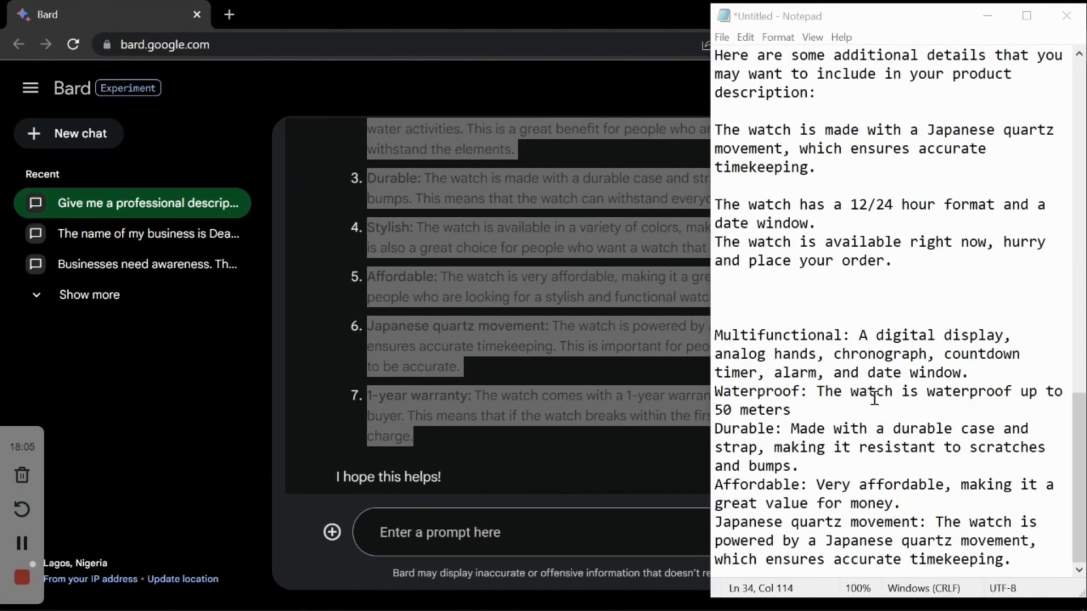
scroll(462, 247, up, 3)
scroll(417, 202, down, 5)
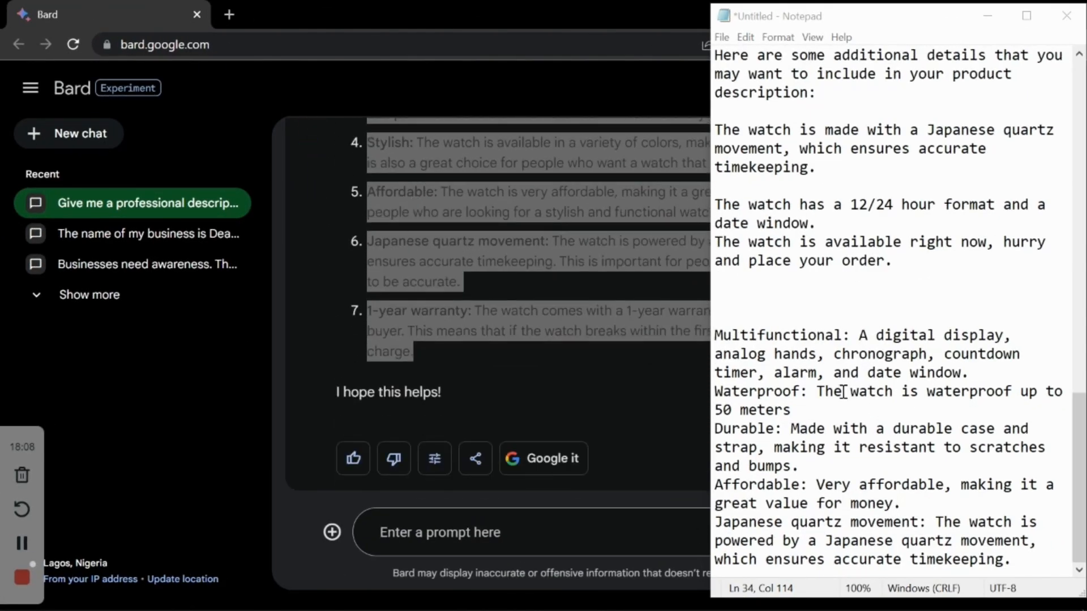
scroll(487, 209, up, 5)
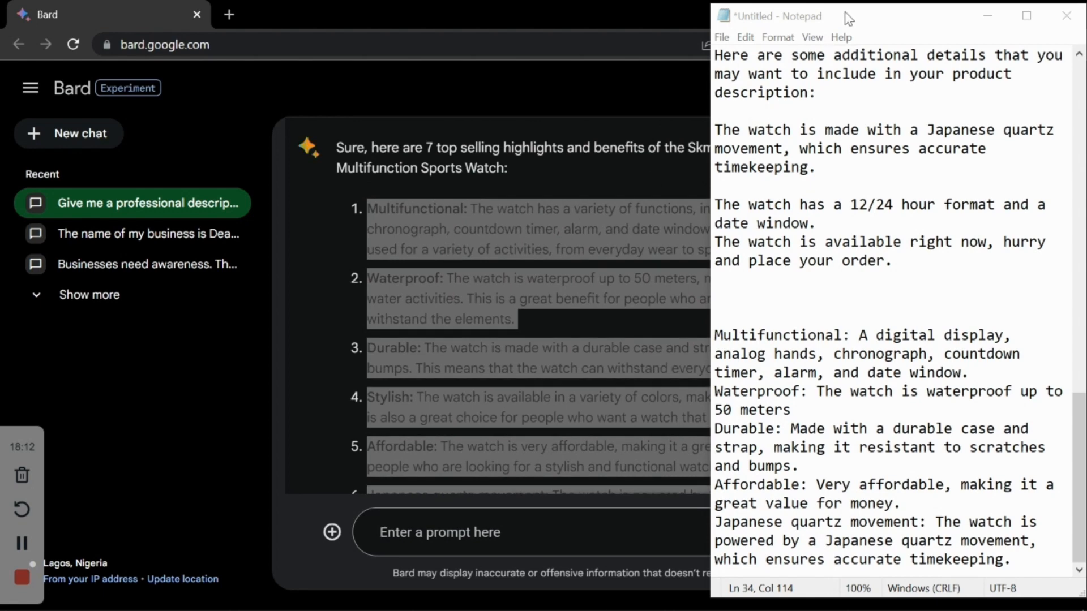
drag(847, 17, 728, 359)
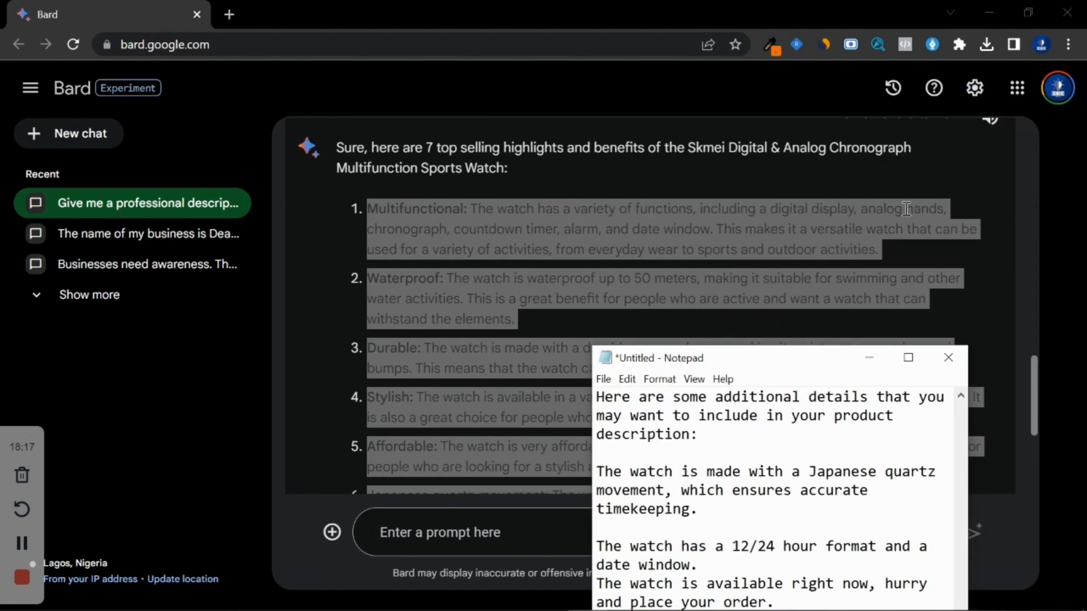
drag(749, 361, 751, 28)
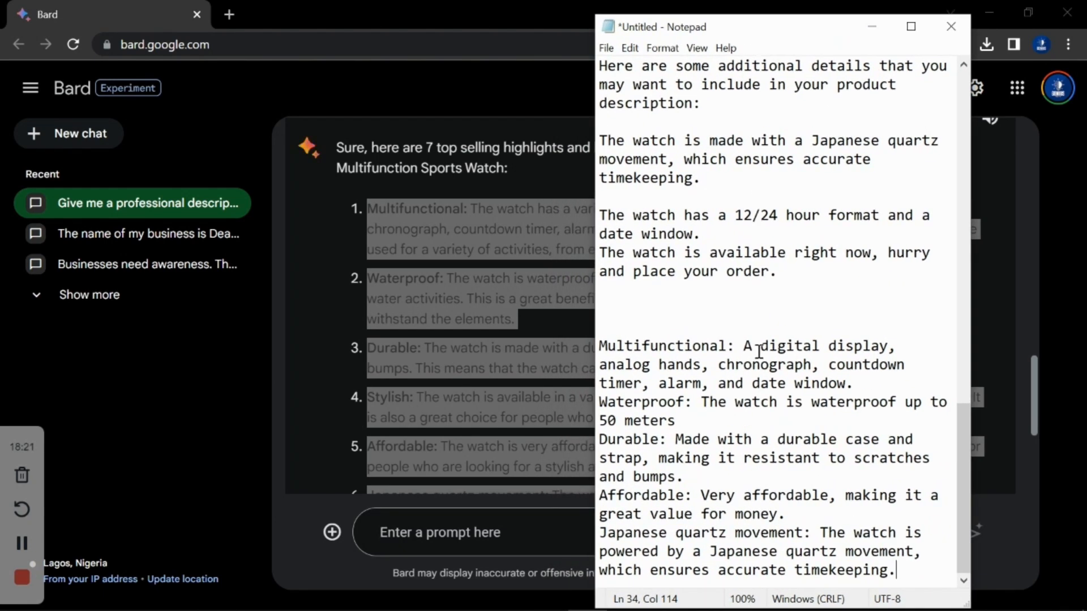
Step: Reword the Multifunctional highlight to start with "Digital display", and copy all five highlights from Multifunctional to Japanese quartz movement
drag(770, 347, 747, 347)
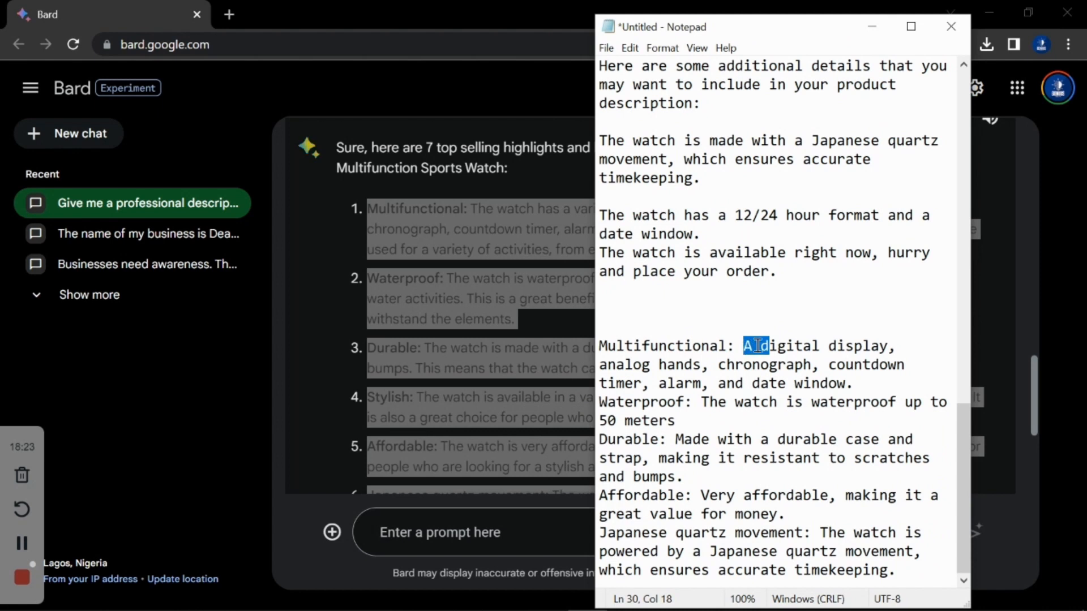
text(D)
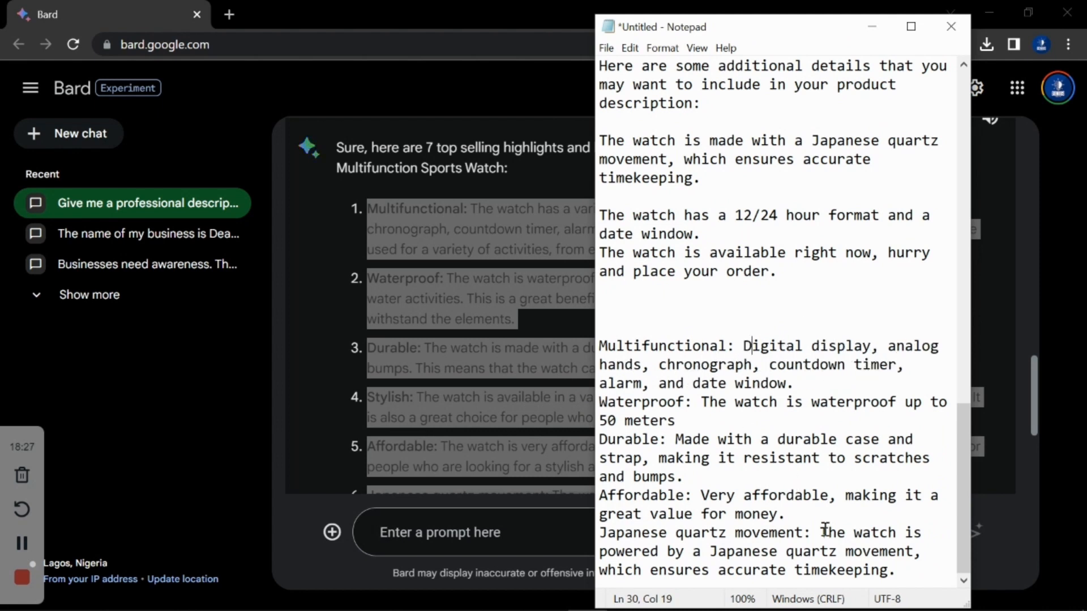
drag(902, 570, 600, 352)
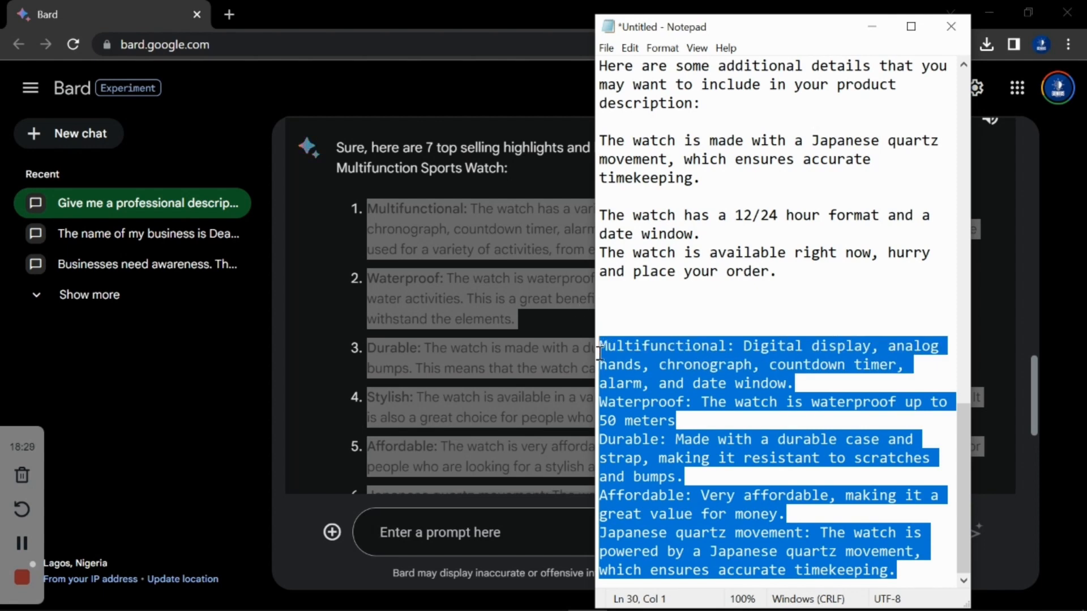
right_click(623, 354)
click(645, 403)
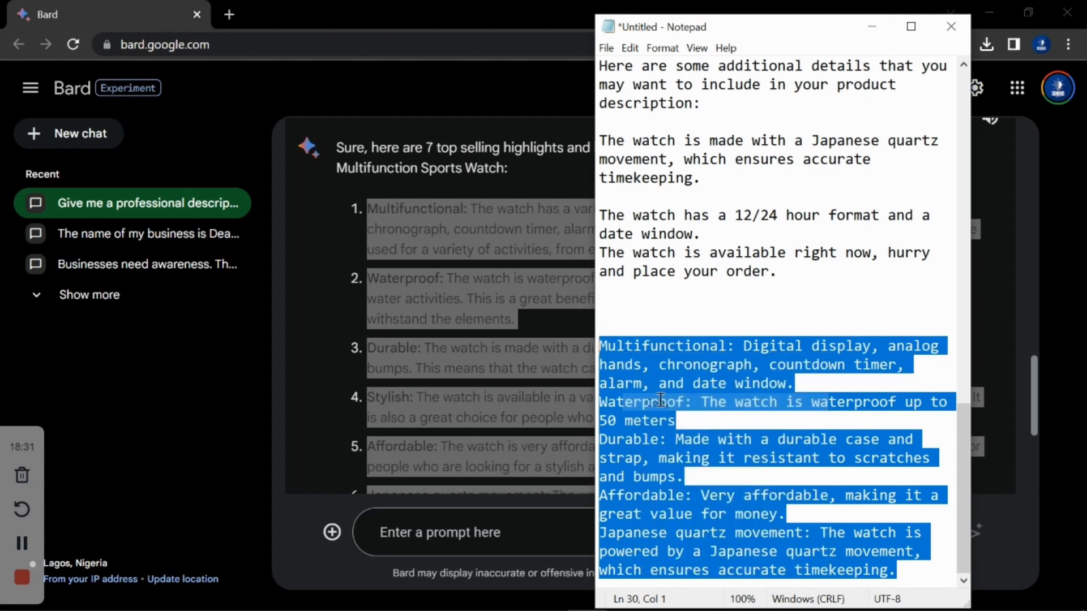
Step: Switch to the Seller Center product form and paste the five copied highlights into the Highlights field
click(349, 602)
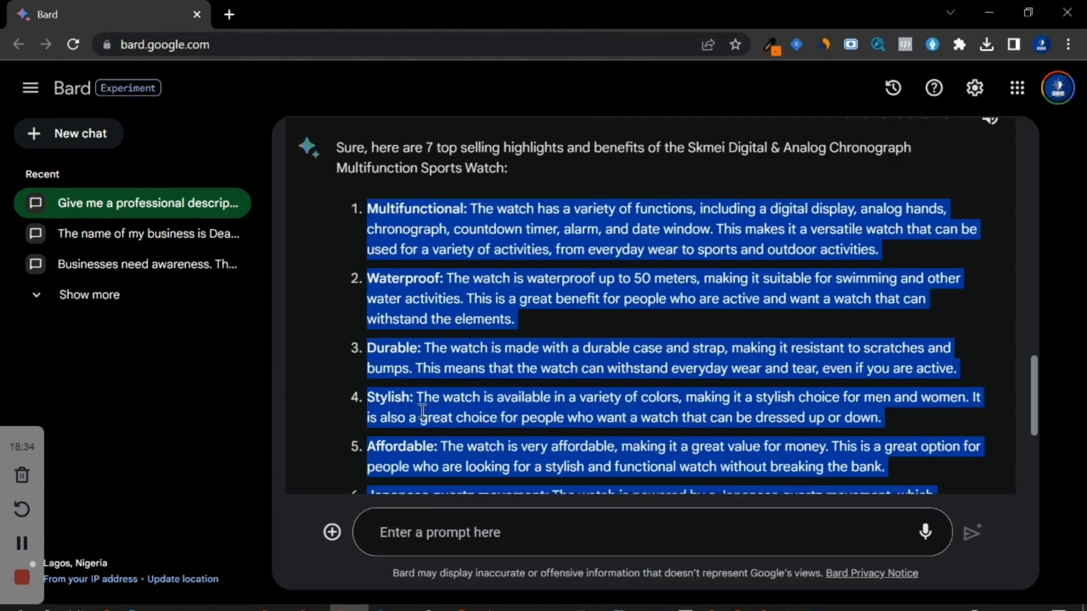
click(391, 602)
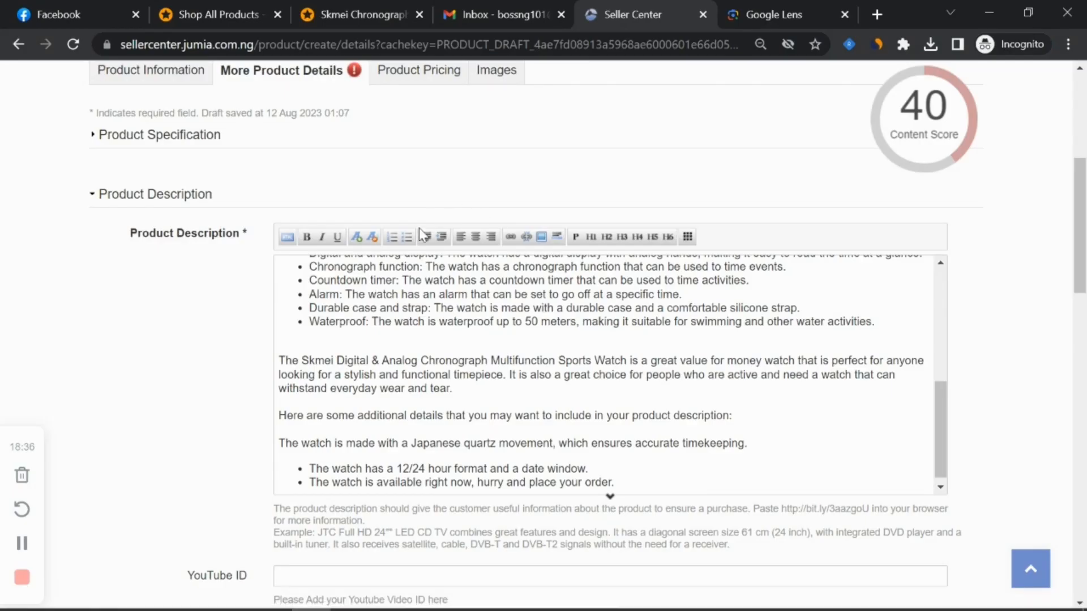
scroll(347, 409, down, 3)
scroll(239, 416, down, 1)
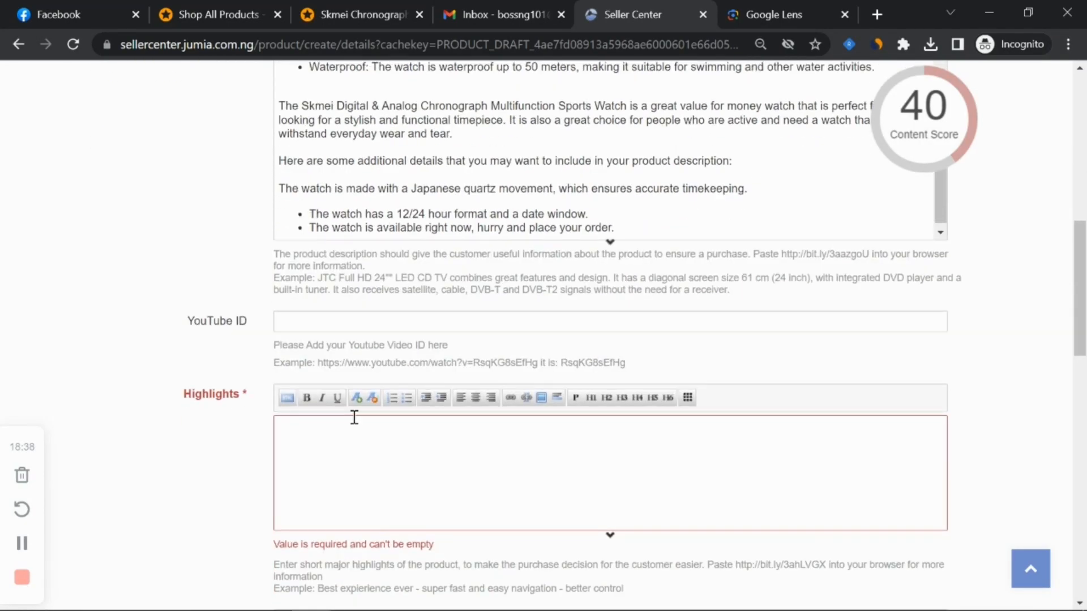
click(355, 449)
right_click(355, 449)
click(421, 320)
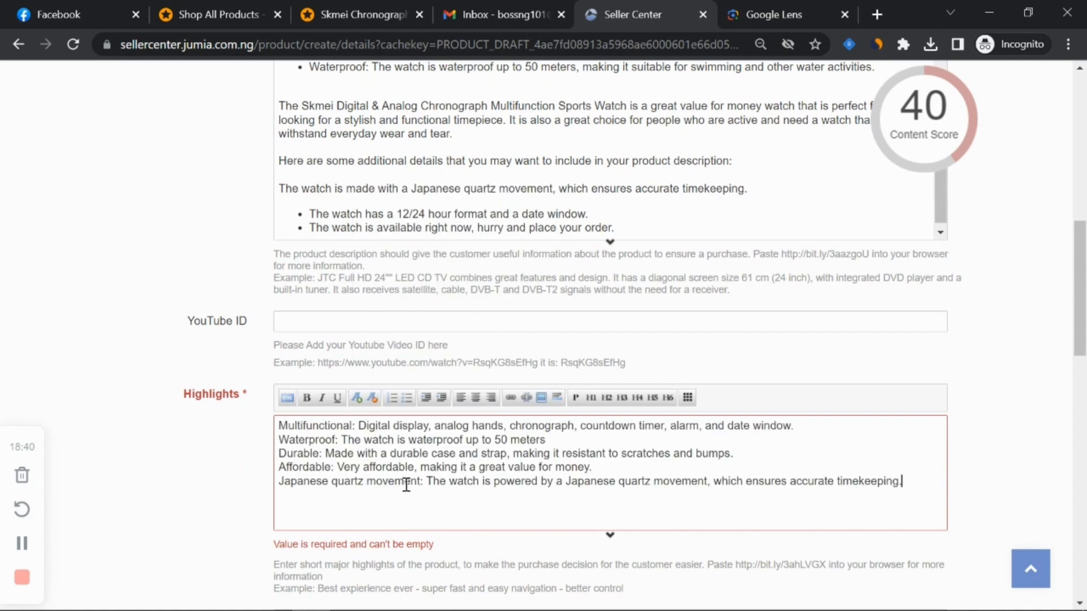
Step: Format the five highlights as a bulleted list and check the content score's requirement for bold words in the description
scroll(408, 482, down, 1)
drag(907, 396, 279, 334)
click(406, 315)
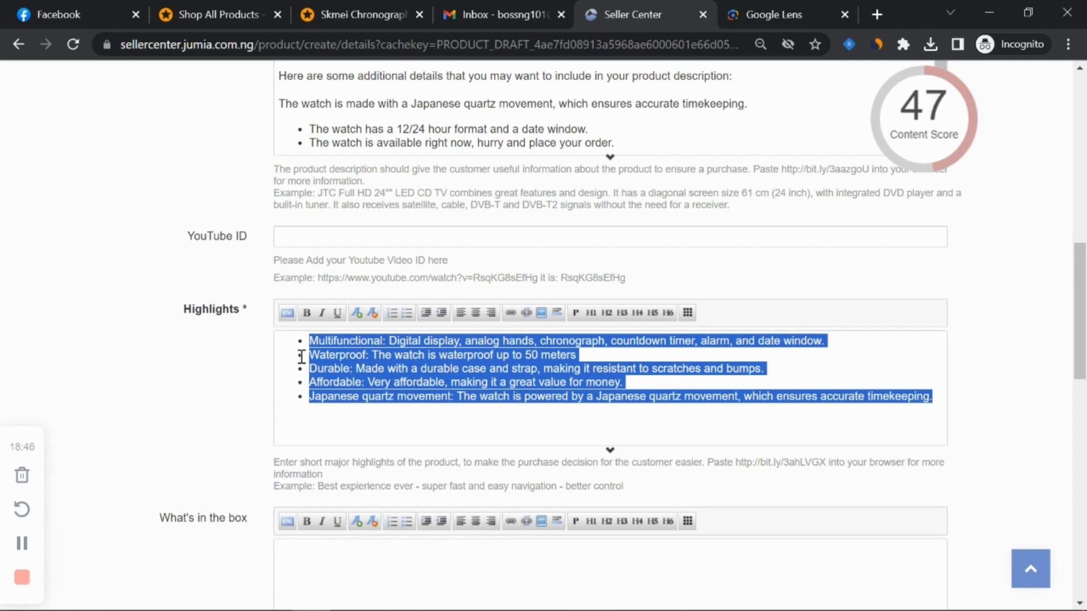
mouse_move(928, 122)
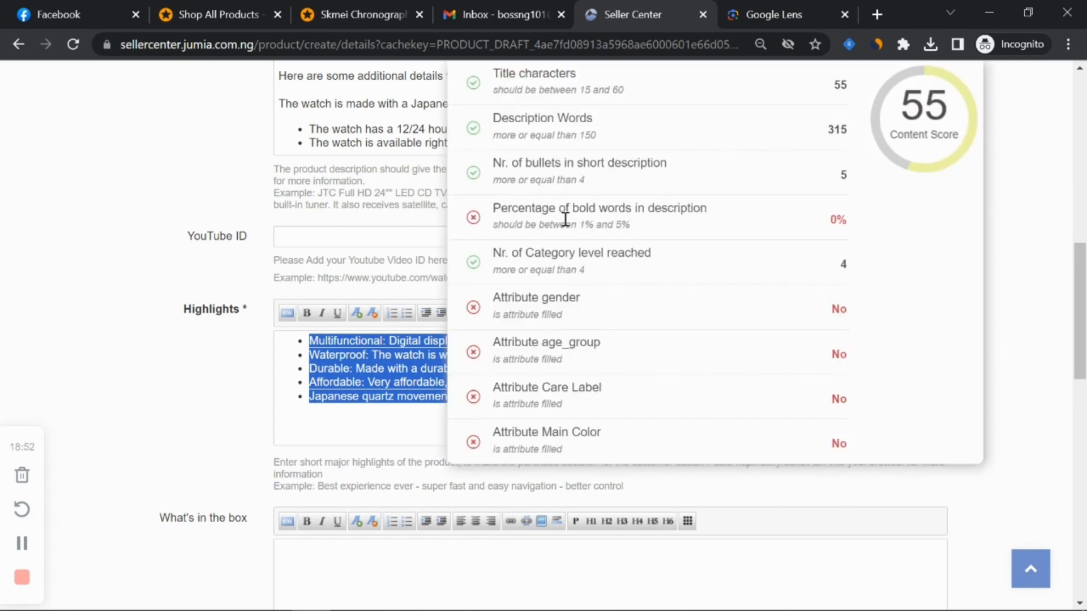
drag(580, 221, 611, 221)
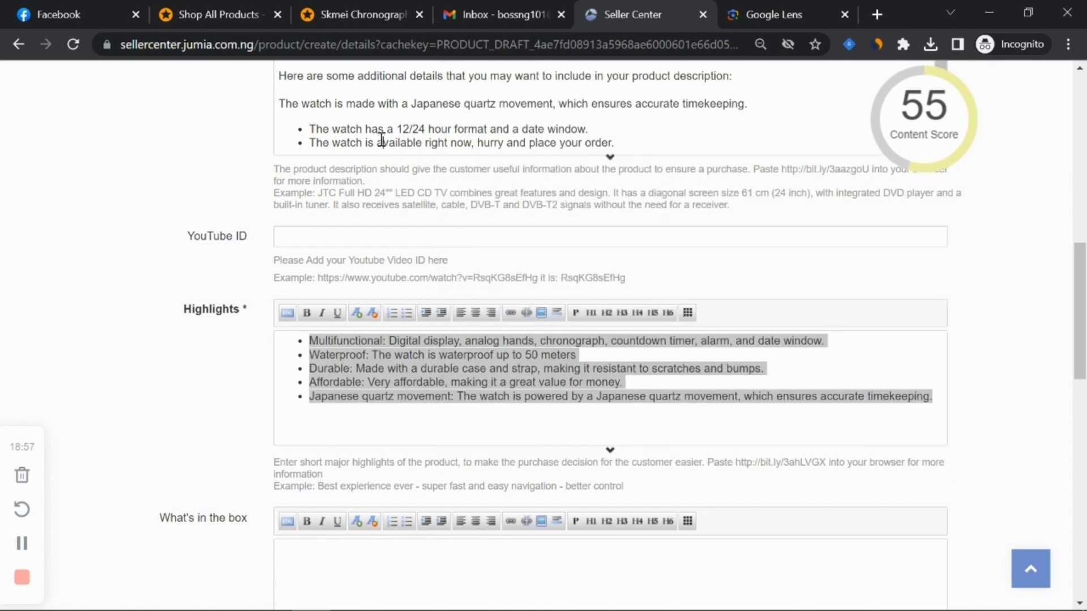
Step: Bold "It features a digital display with analog hands," in the product description and recheck the content score criteria
scroll(289, 232, up, 3)
scroll(492, 262, up, 5)
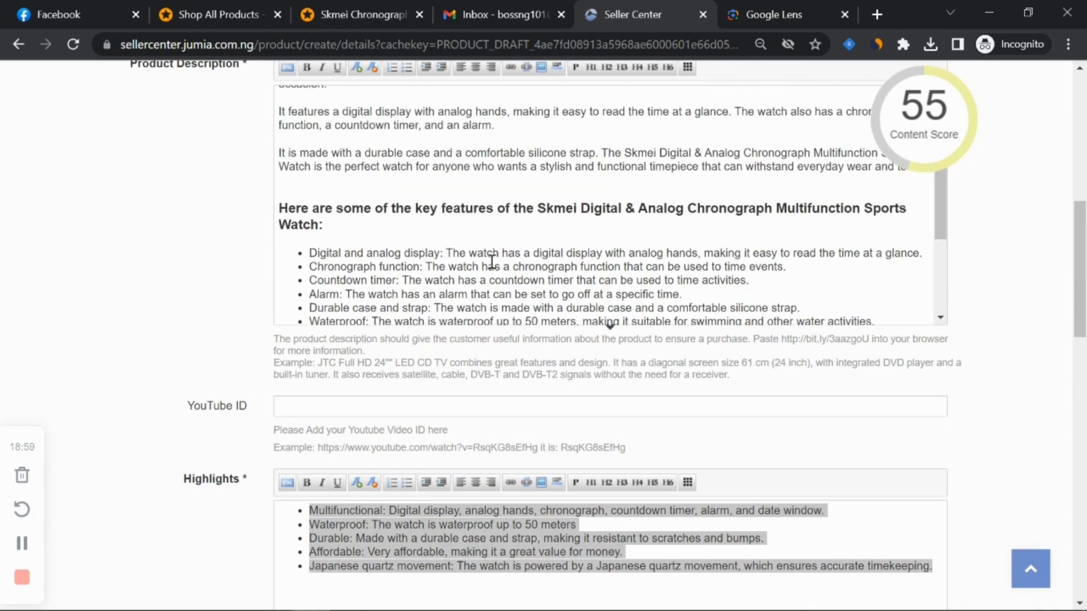
scroll(492, 262, up, 1)
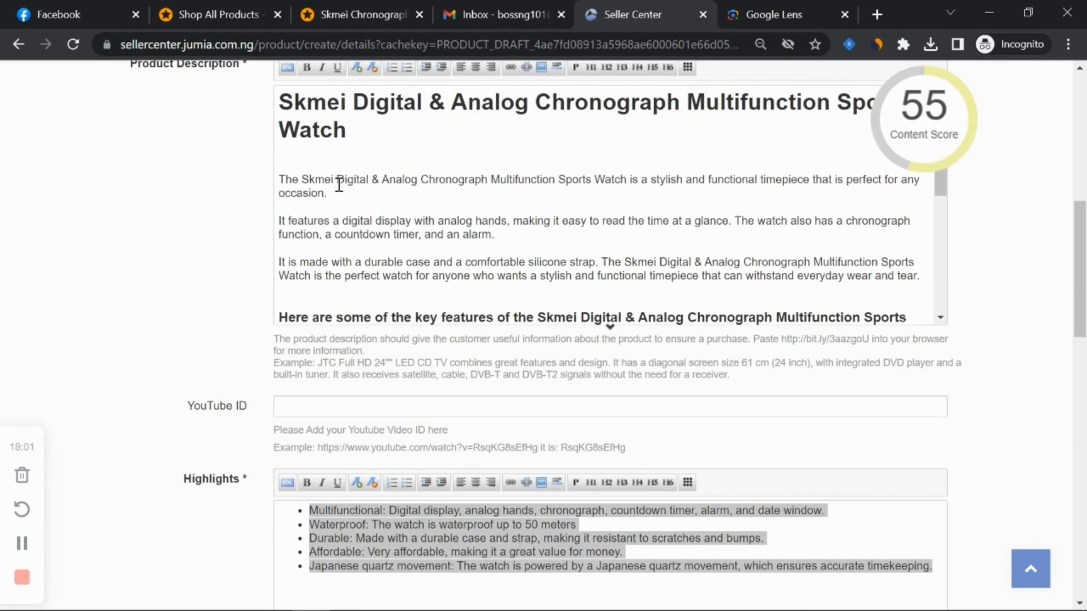
drag(279, 221, 510, 218)
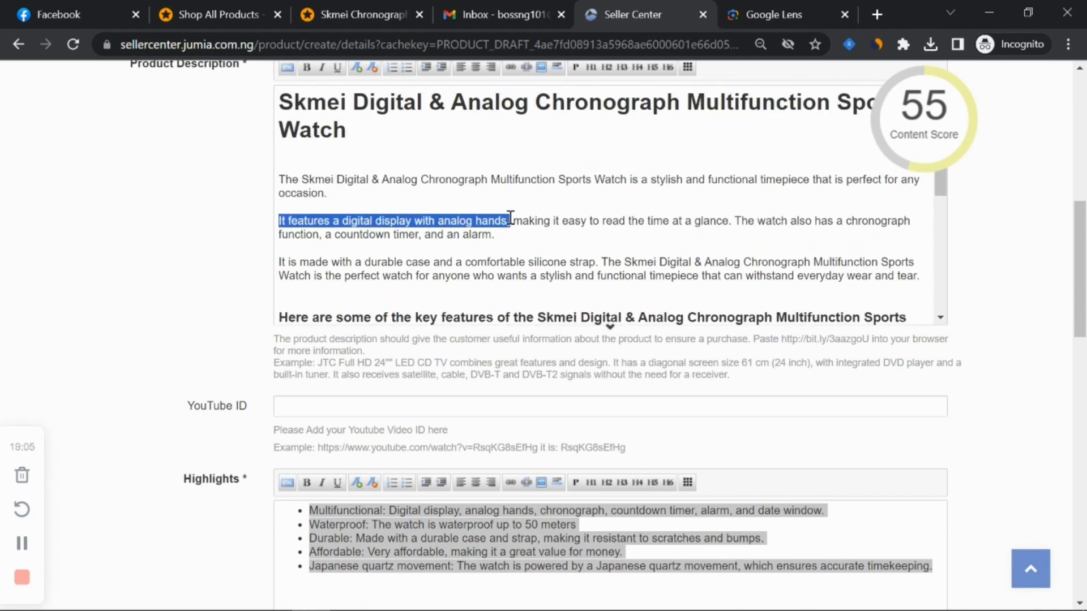
click(306, 68)
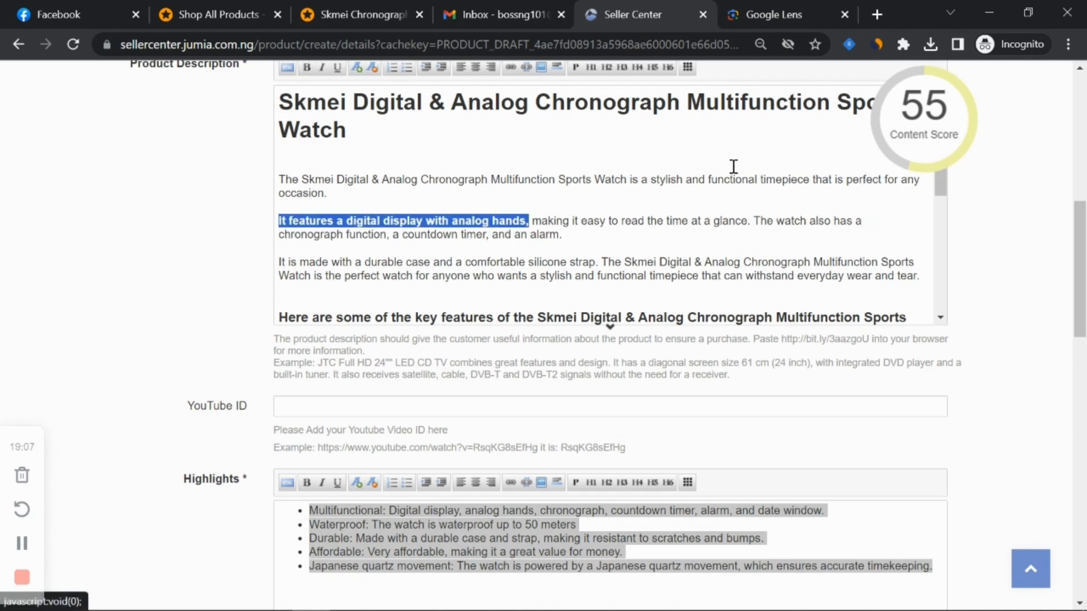
mouse_move(935, 159)
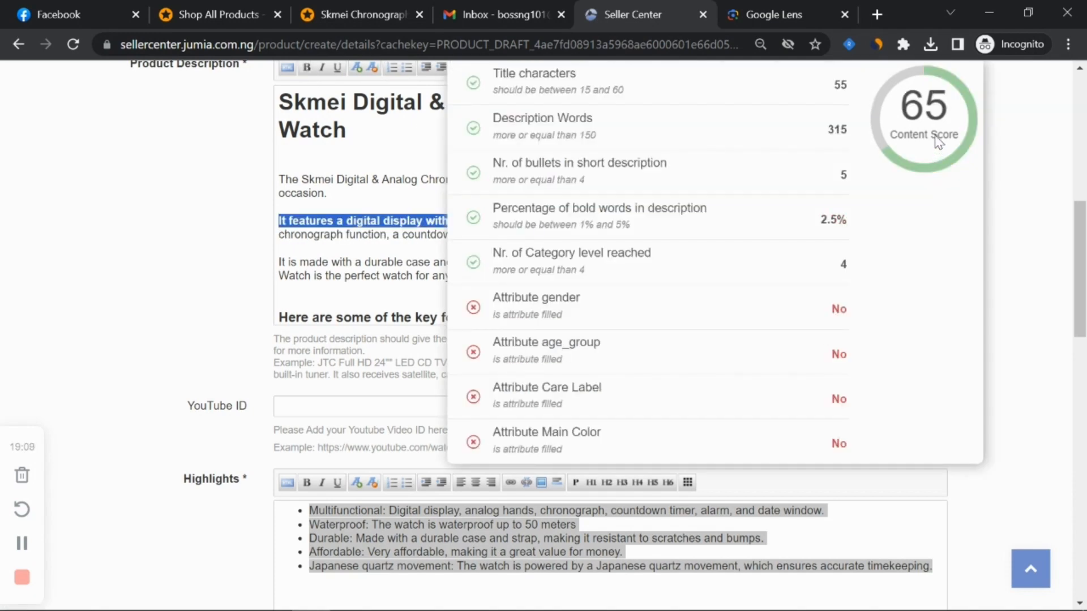
click(709, 249)
Step: Add blank lines below the last bullet of the product description
scroll(747, 236, down, 8)
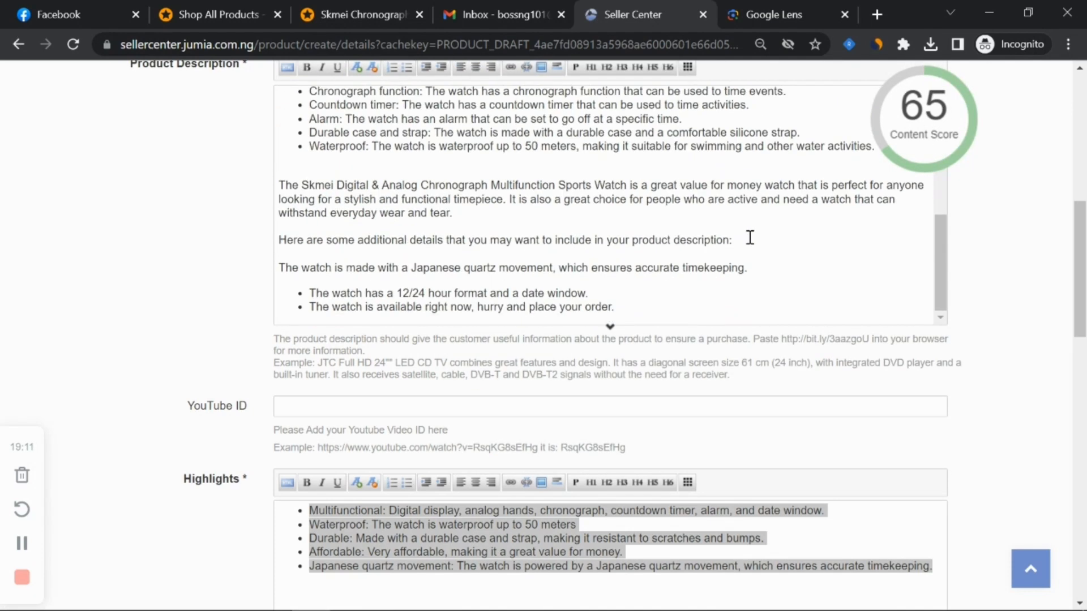
scroll(647, 205, up, 3)
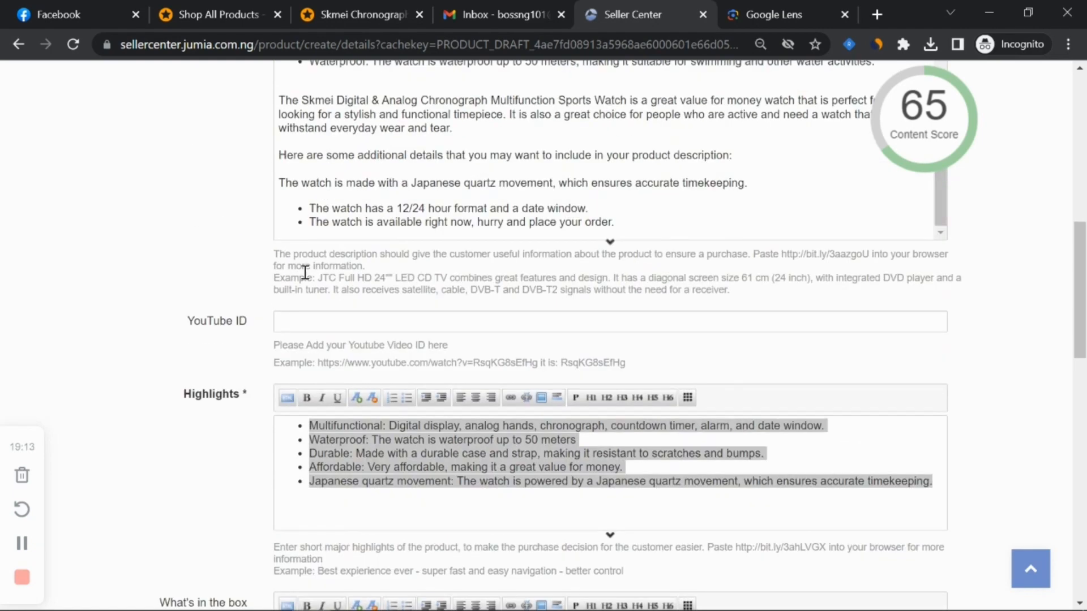
scroll(304, 273, up, 2)
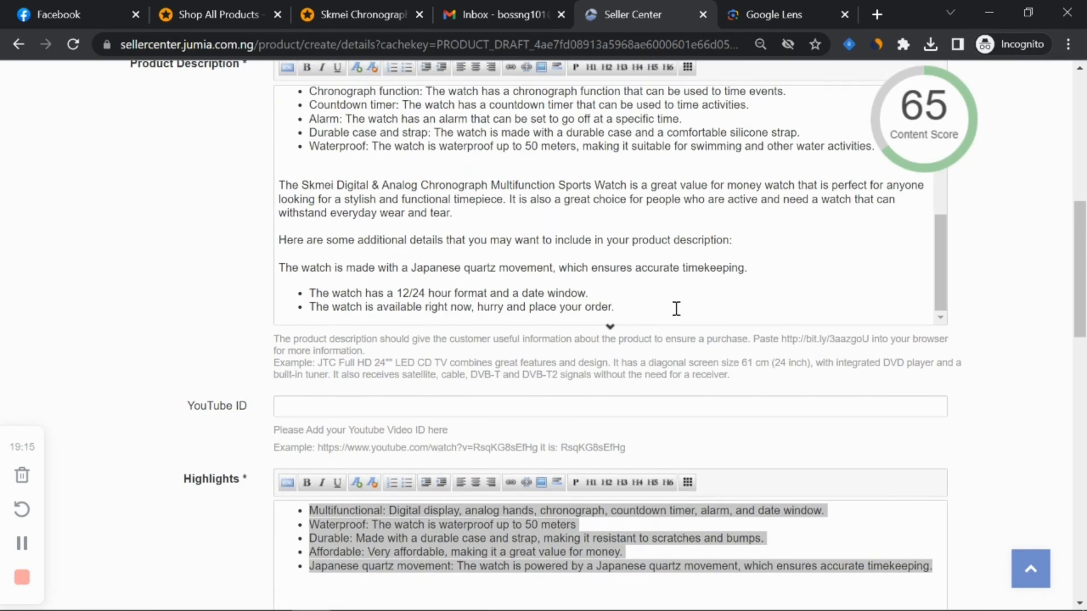
key(Return)
key(Return)
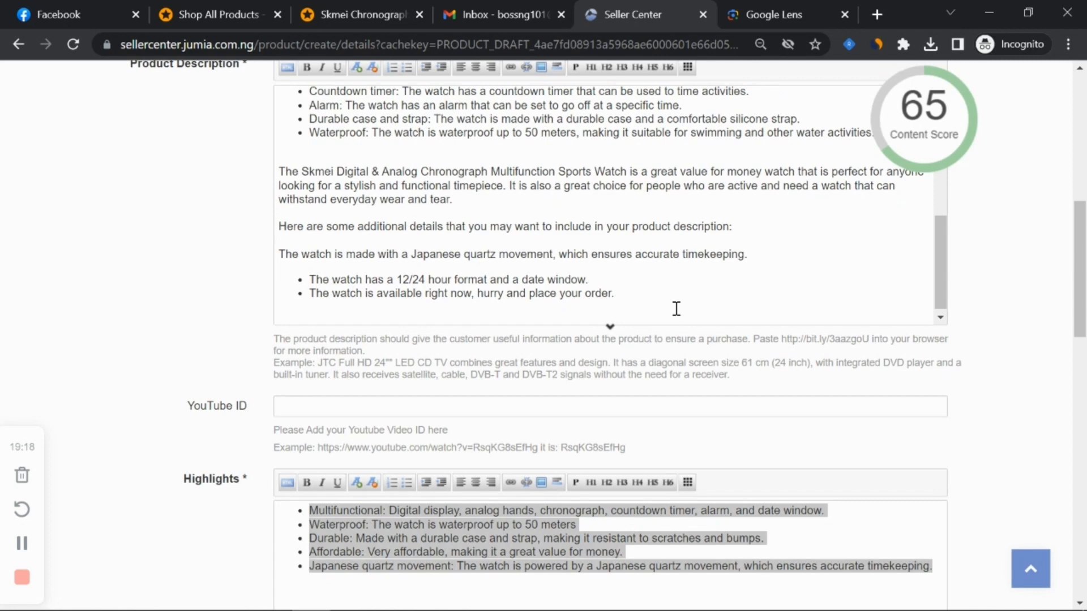
key(Return)
scroll(245, 304, up, 3)
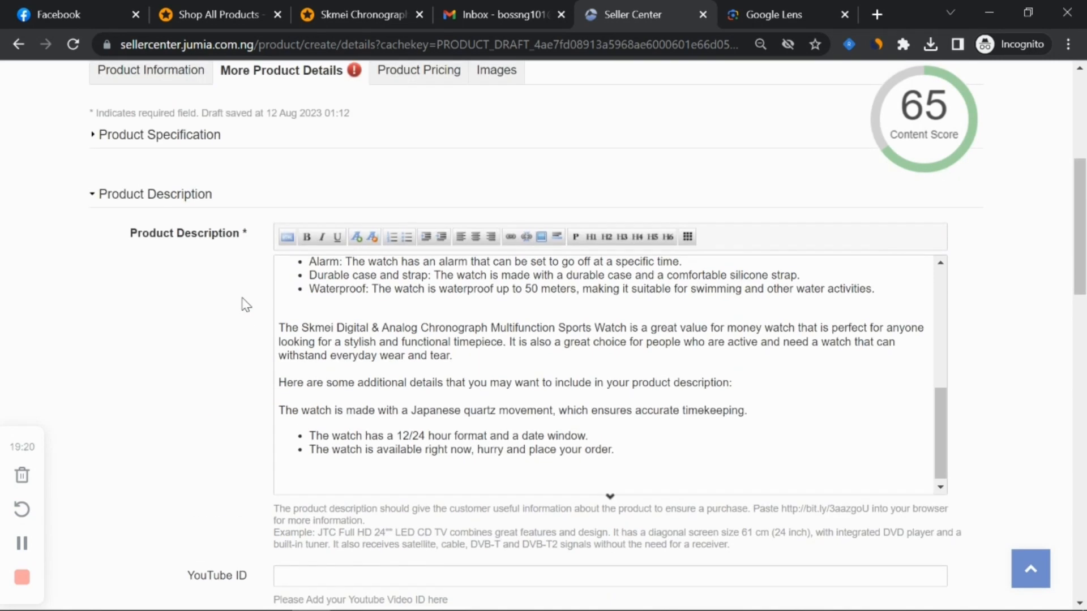
Step: Open postimages.org in the Google Lens tab and upload the SKMEI watch image with circular function callouts from Downloads
click(803, 15)
click(706, 44)
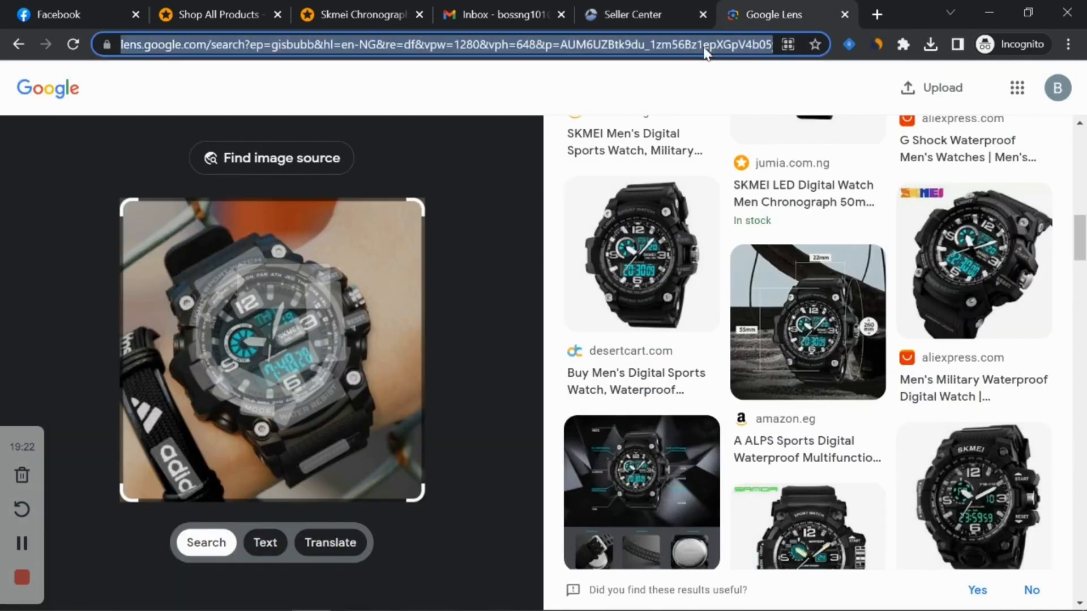
text(POST)
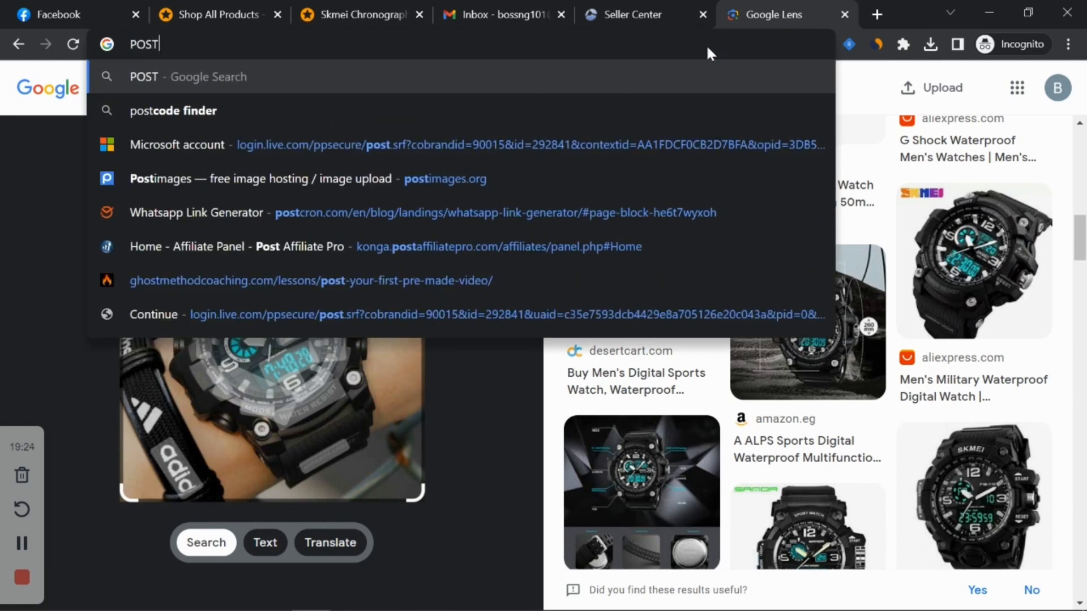
click(408, 175)
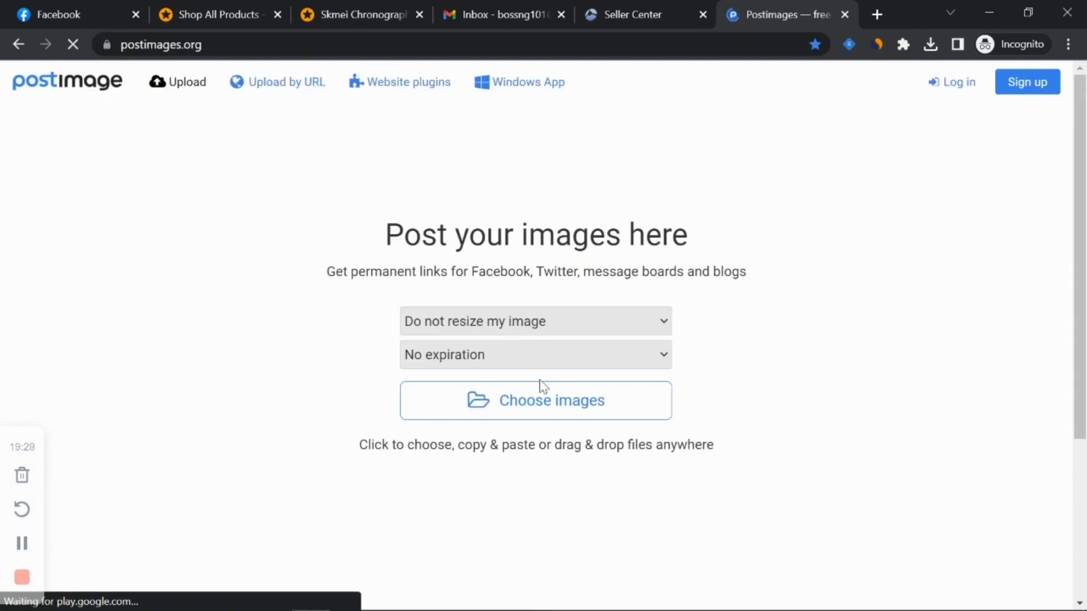
click(548, 402)
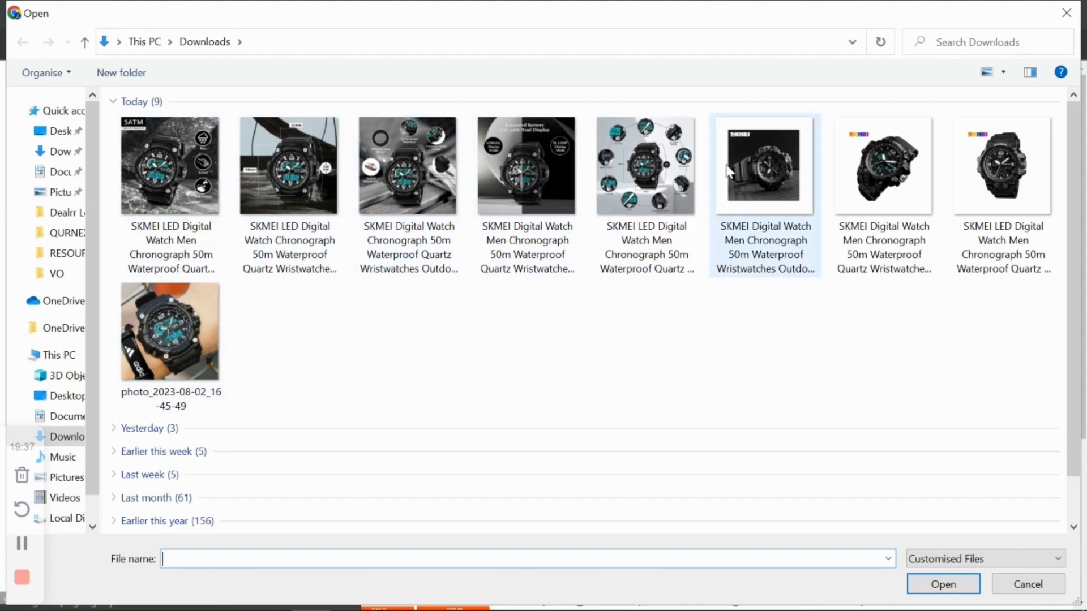
double_click(630, 159)
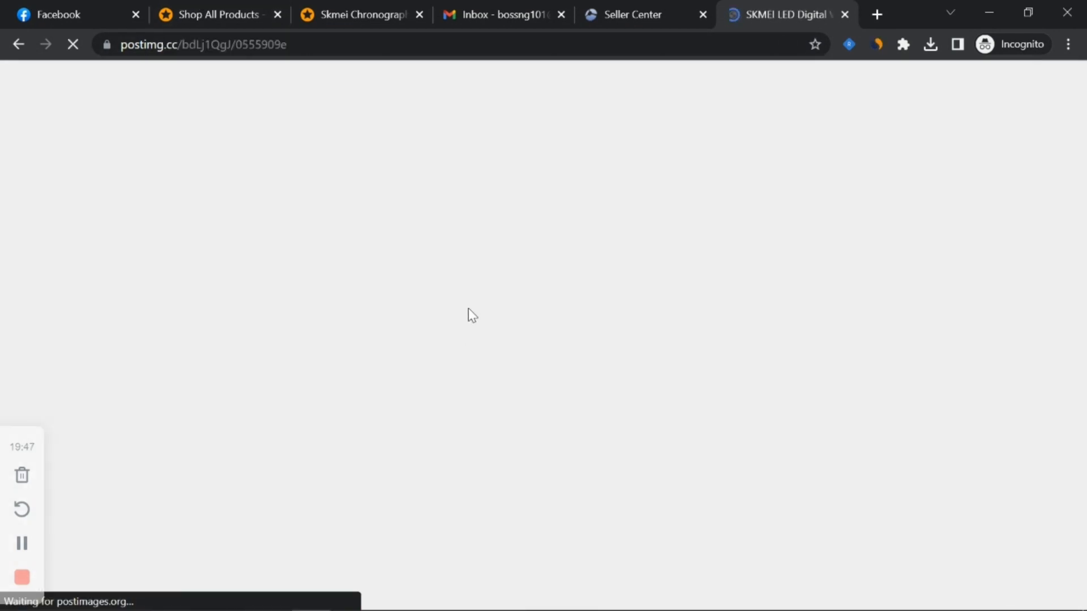
Step: Copy the direct link of the uploaded callout image on Postimages
scroll(468, 308, down, 4)
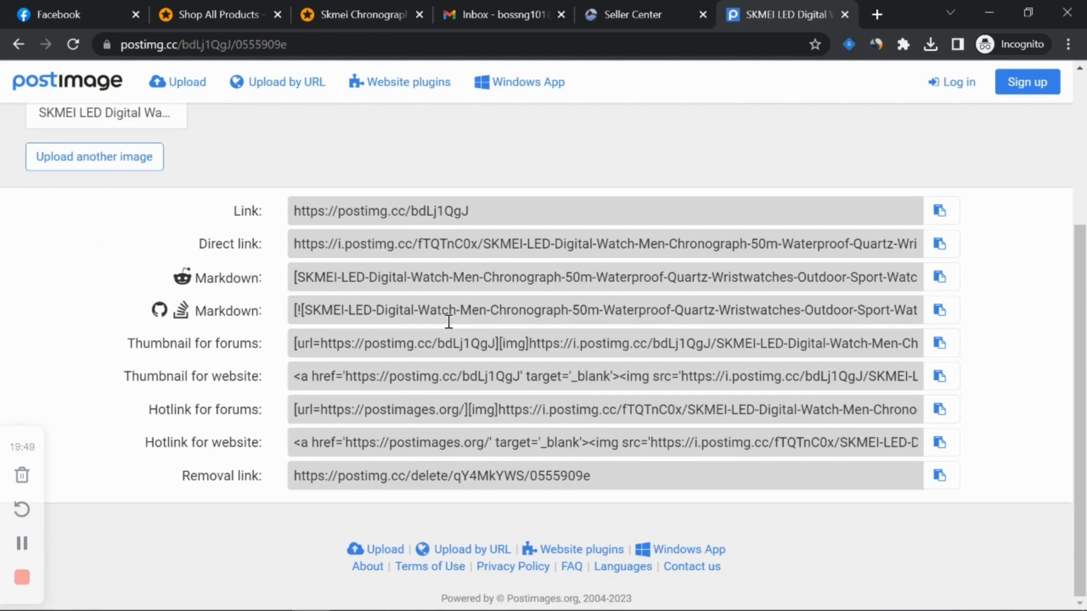
scroll(432, 286, up, 3)
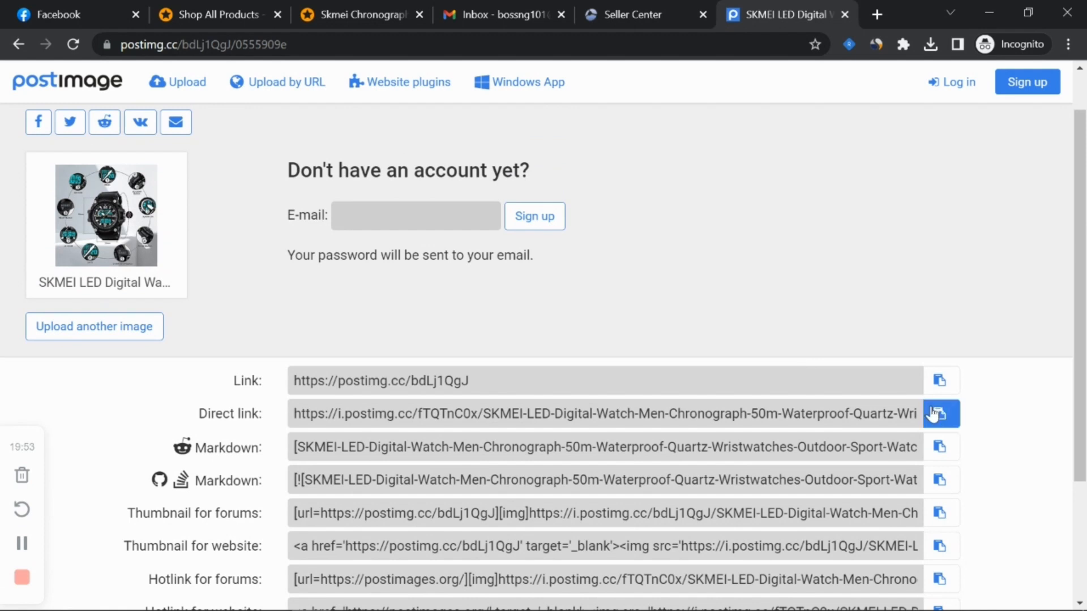
drag(194, 415, 273, 416)
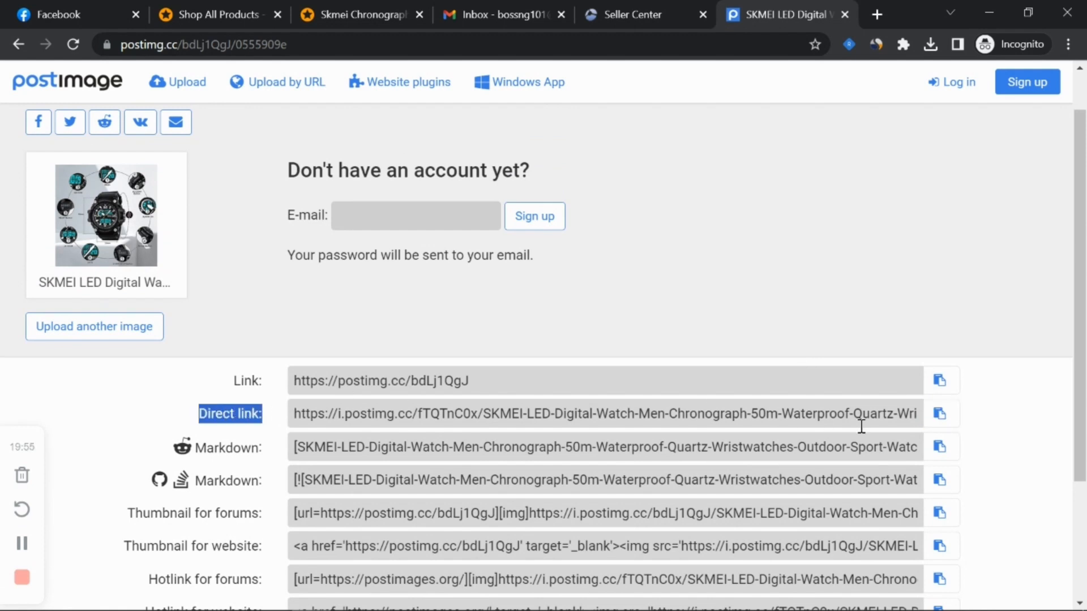
click(939, 414)
Step: Switch to the Seller Center form and insert the callout image below the description text using the copied direct link
click(645, 23)
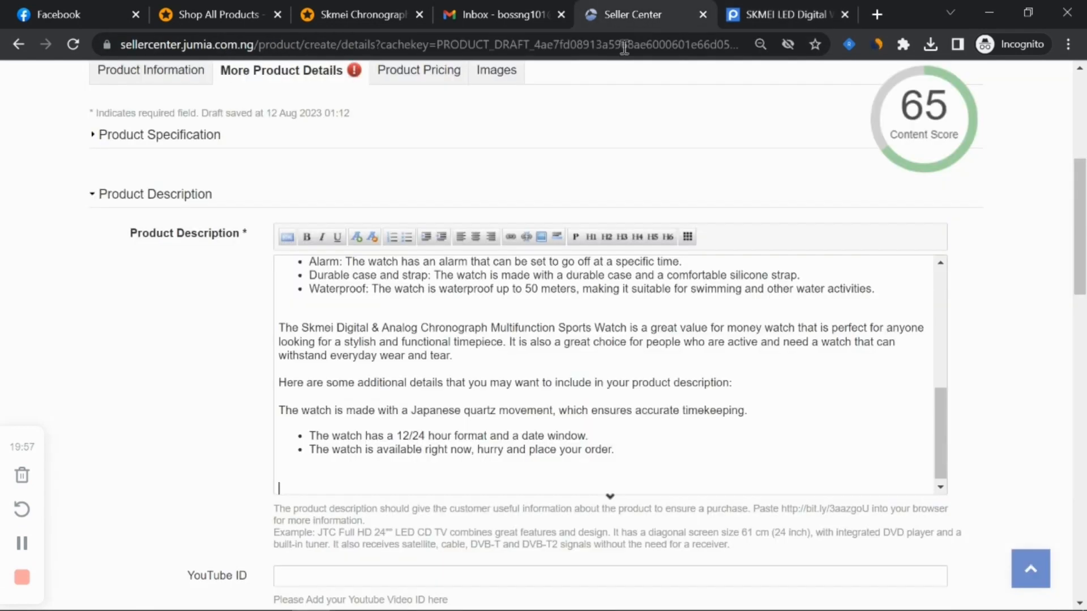
click(542, 241)
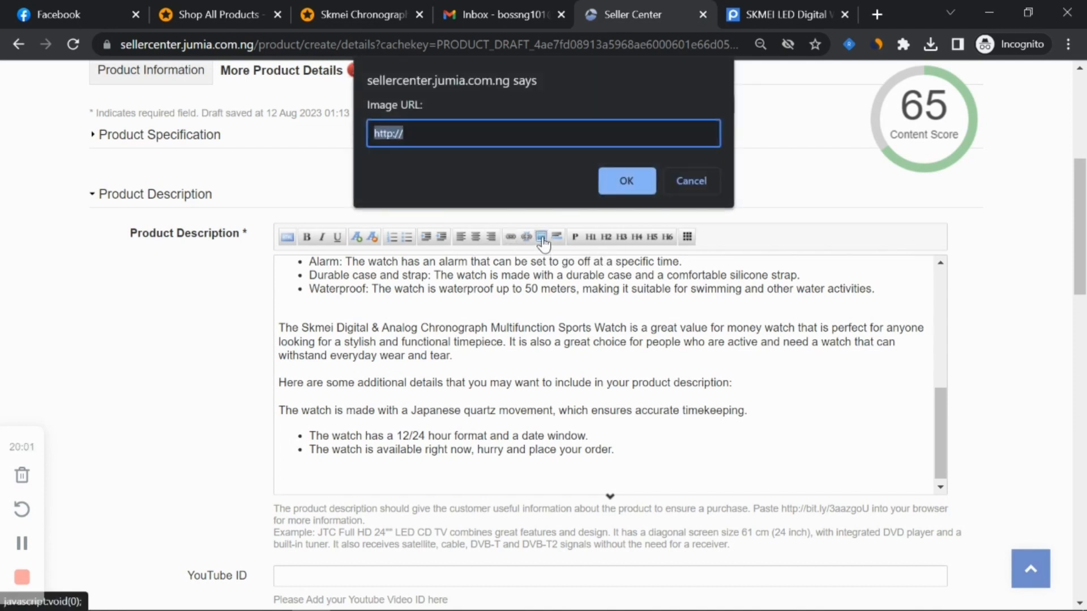
key(ctrl+v)
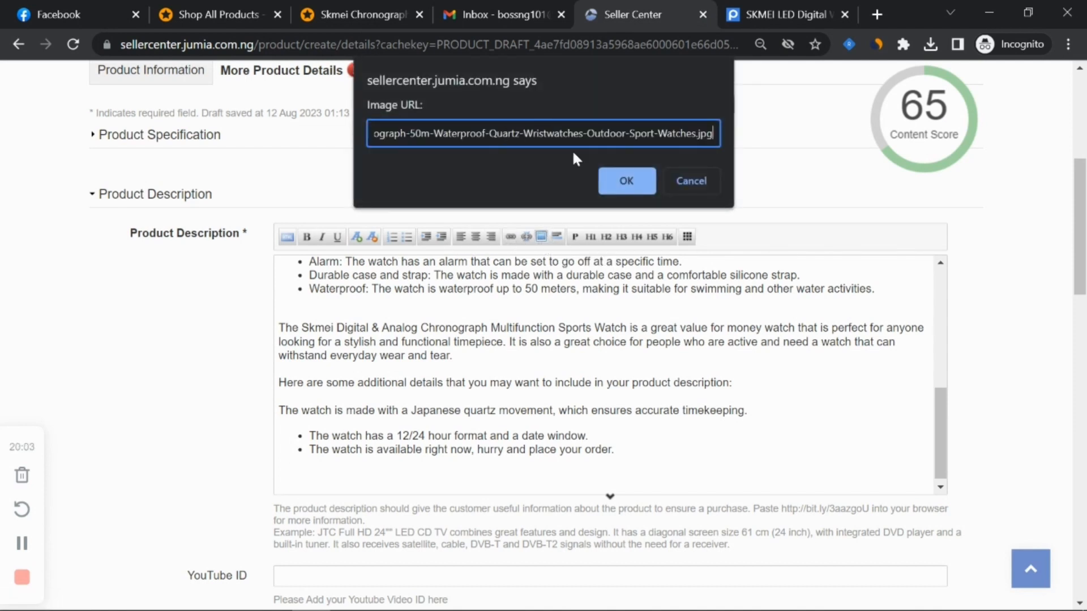
click(626, 180)
Step: Switch to Postimages, upload the 5ATM water-splash watch image from Downloads and copy its direct link
click(735, 17)
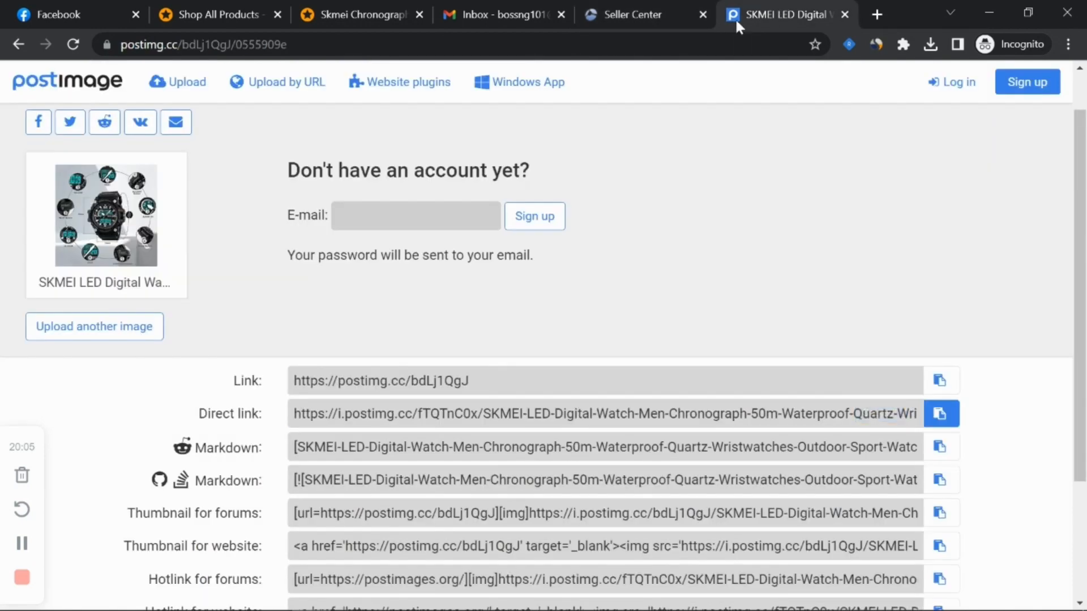
click(201, 85)
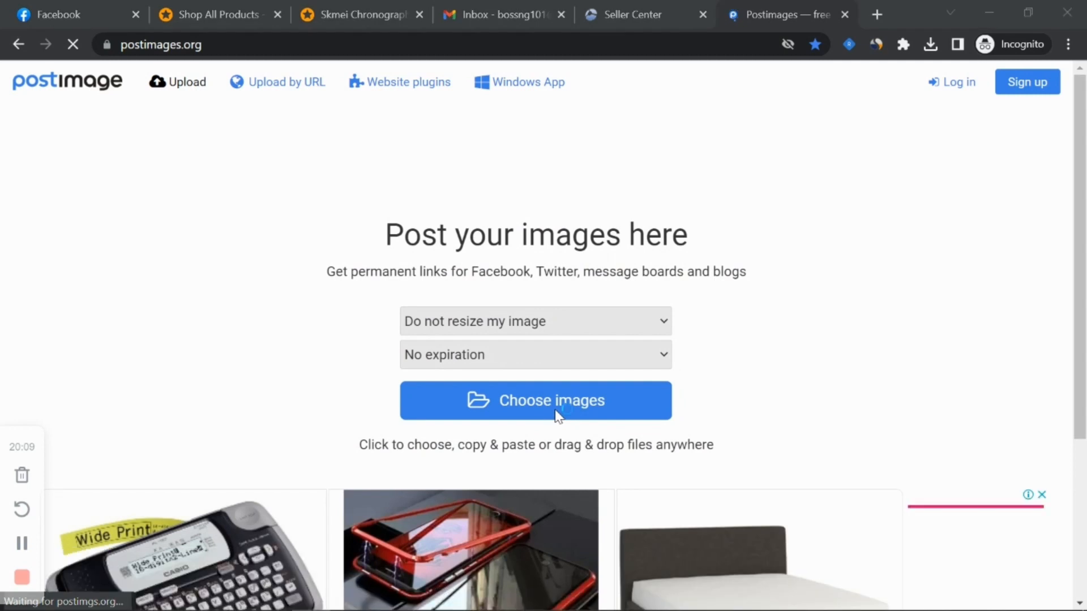
click(548, 391)
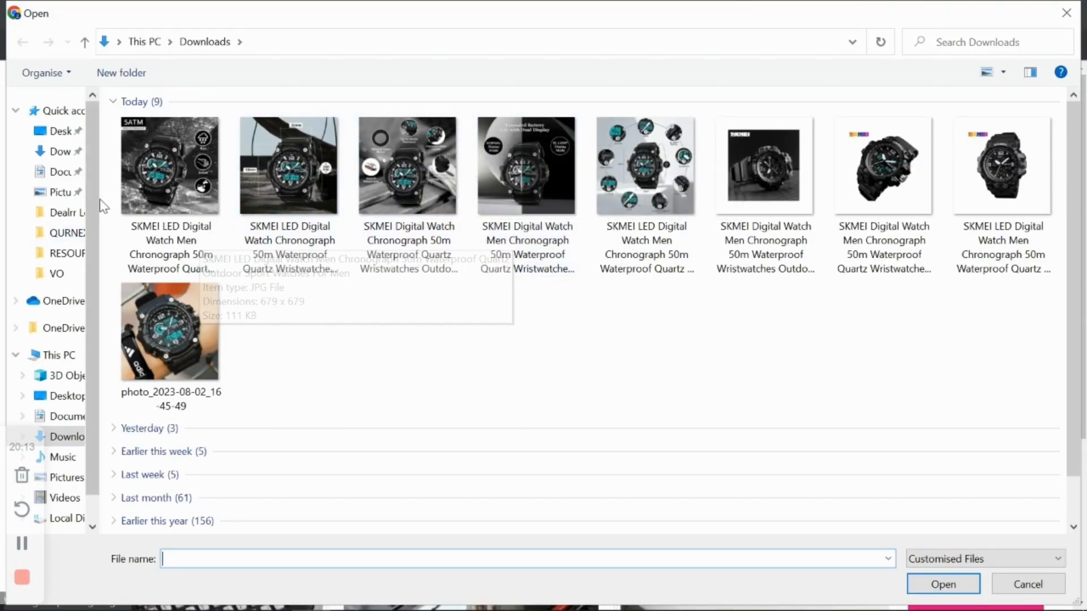
double_click(206, 162)
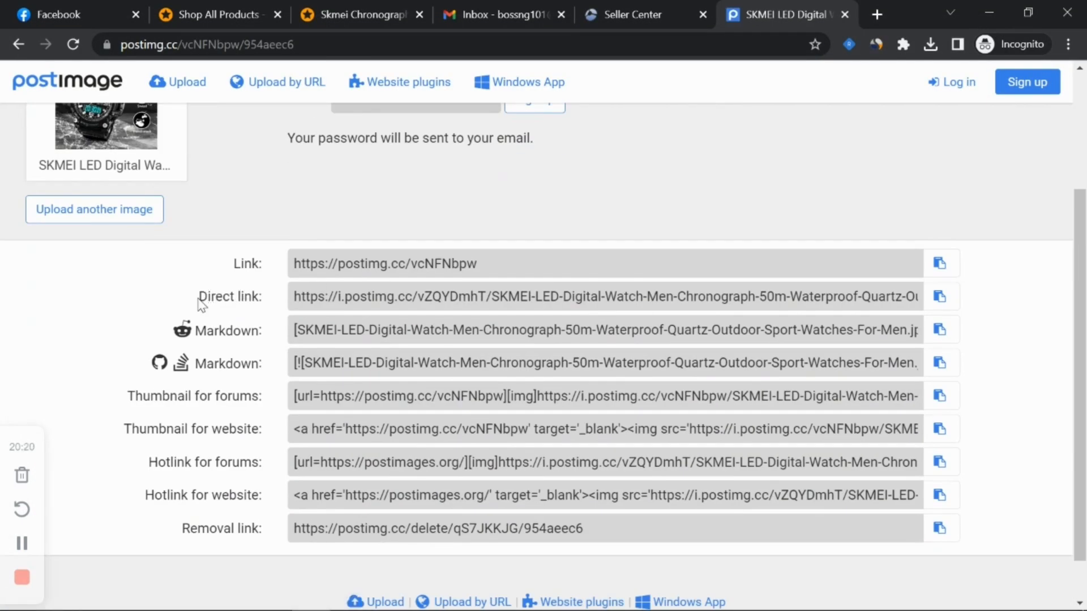
drag(199, 303, 711, 298)
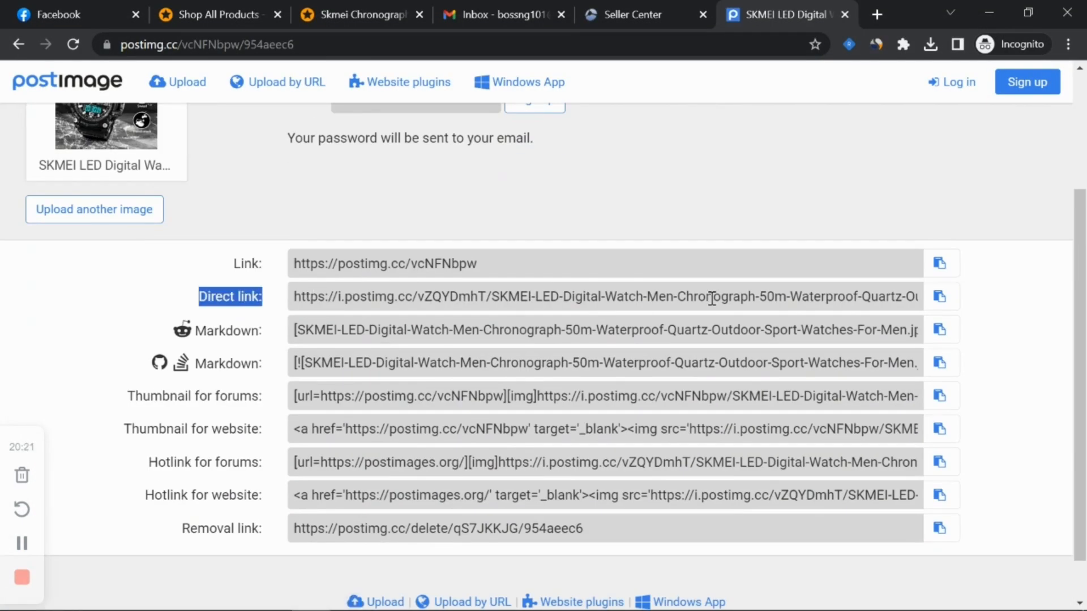
click(940, 296)
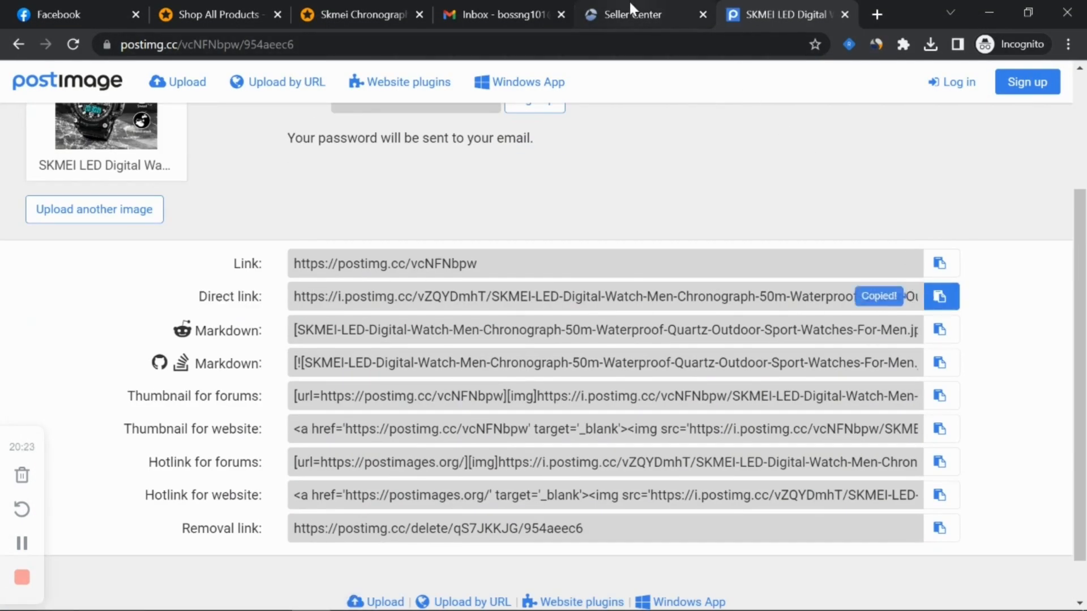
Step: Switch to the Seller Center form, insert the water-splash image below the first one from its link, and review both images
click(629, 2)
key(ctrl+v)
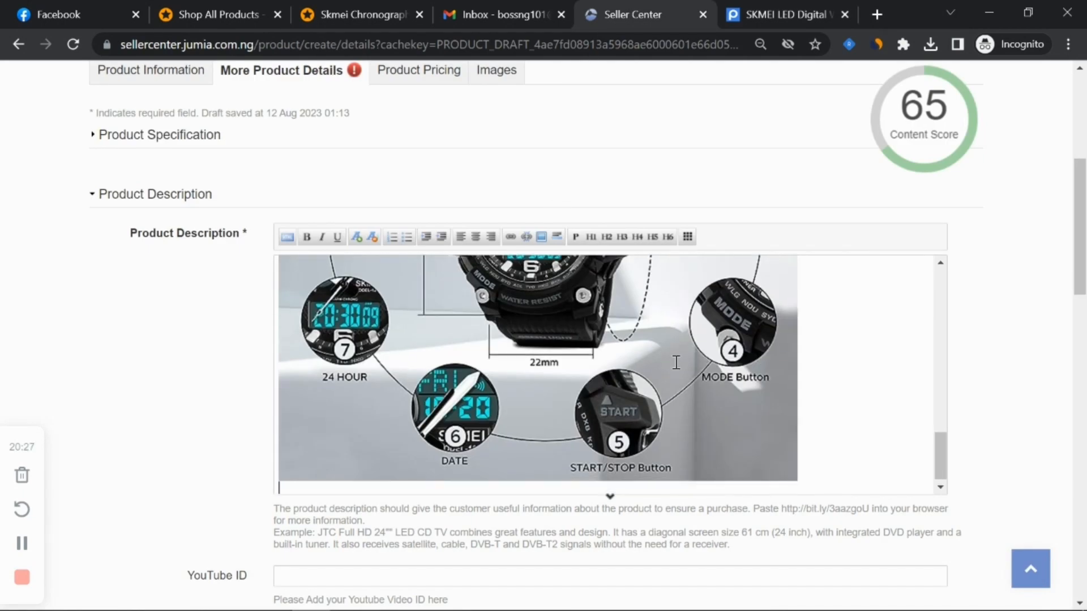
click(541, 238)
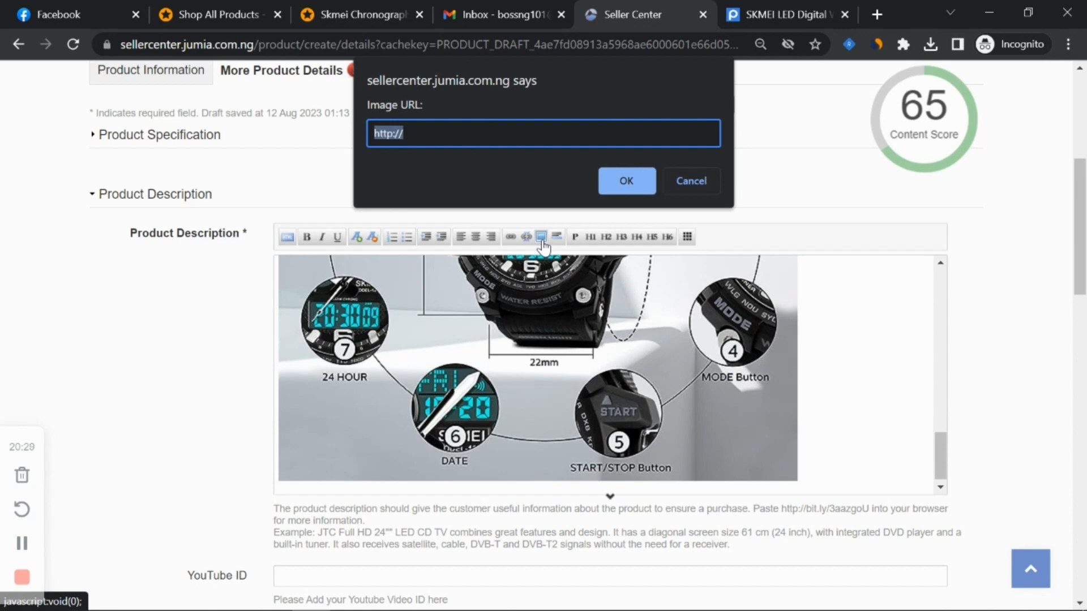
key(ctrl+v)
click(623, 180)
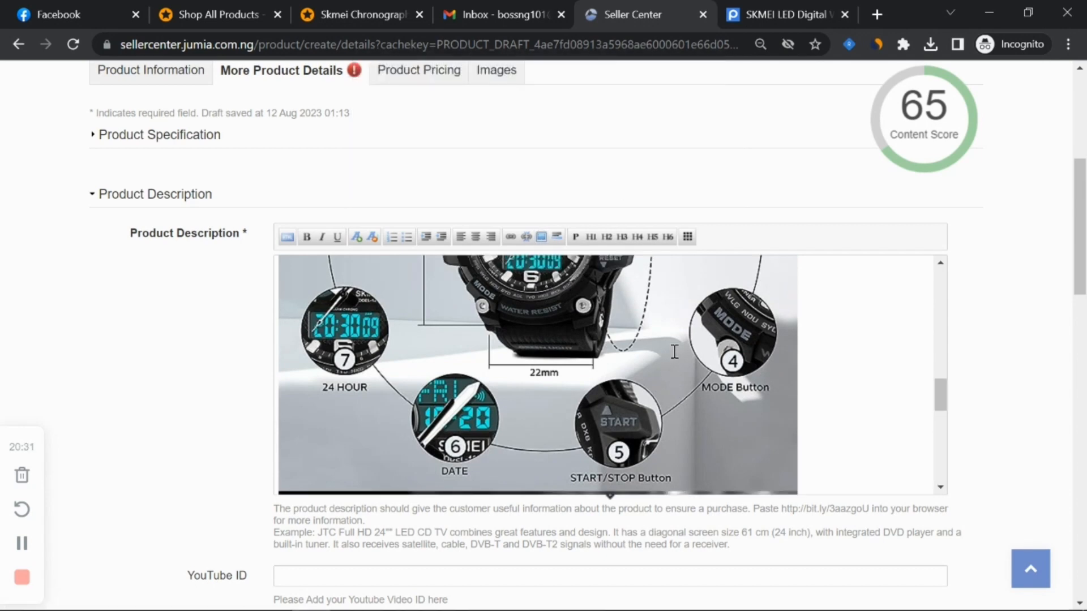
scroll(687, 344, down, 6)
scroll(662, 235, up, 7)
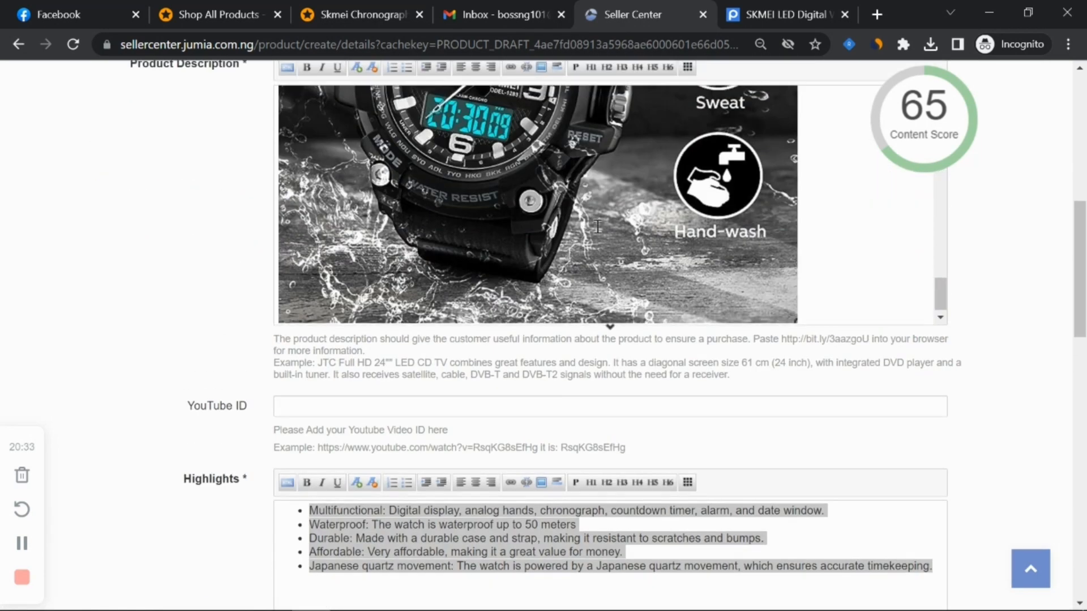
scroll(662, 235, up, 4)
scroll(664, 240, down, 4)
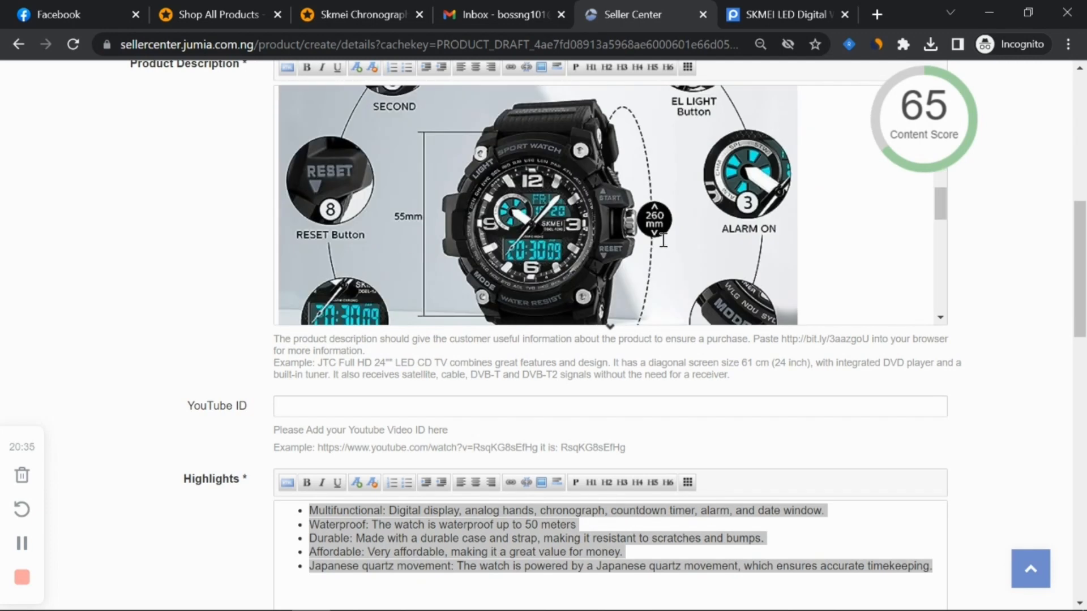
scroll(664, 240, down, 4)
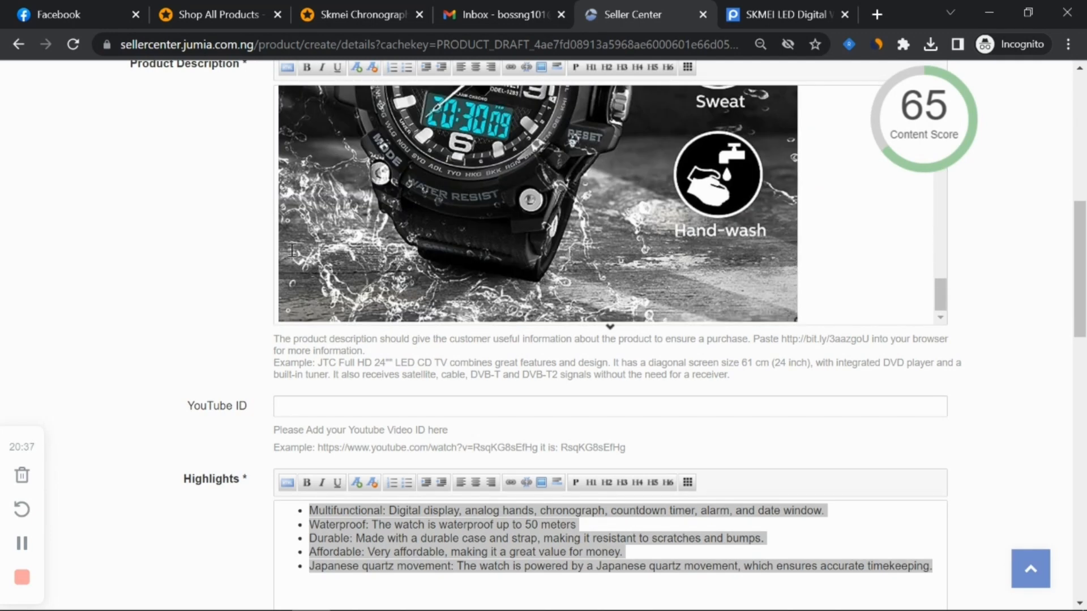
Step: Fill What's in the box with "1x Skmei Digital & Analog Chronograph Multifunction Sports Watch", copying the product title from Notepad
scroll(240, 257, down, 3)
scroll(214, 347, up, 3)
scroll(211, 274, down, 6)
scroll(235, 291, down, 3)
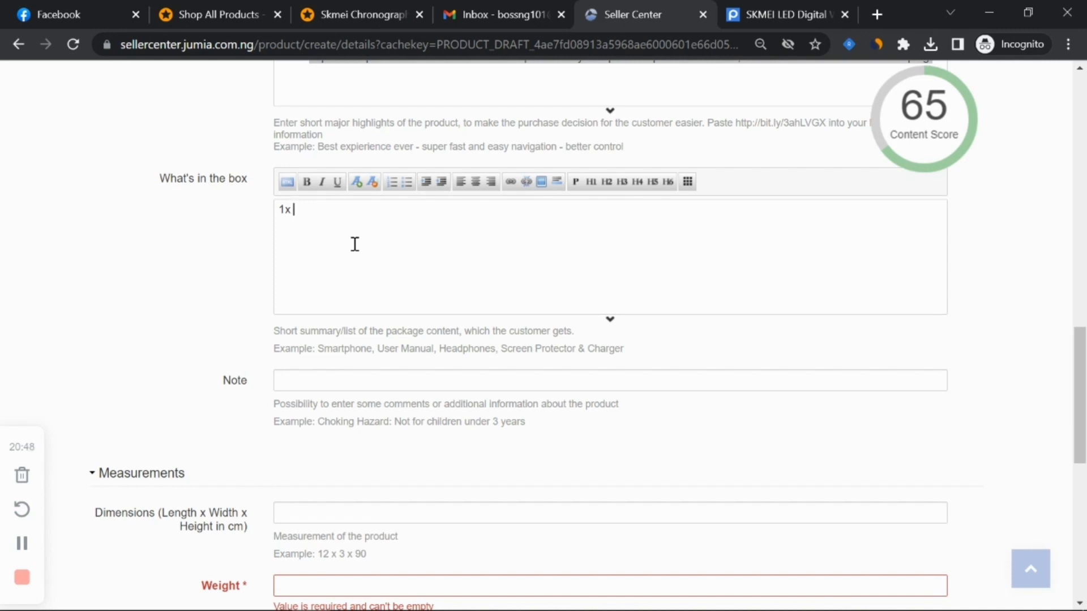
click(586, 595)
scroll(819, 268, up, 15)
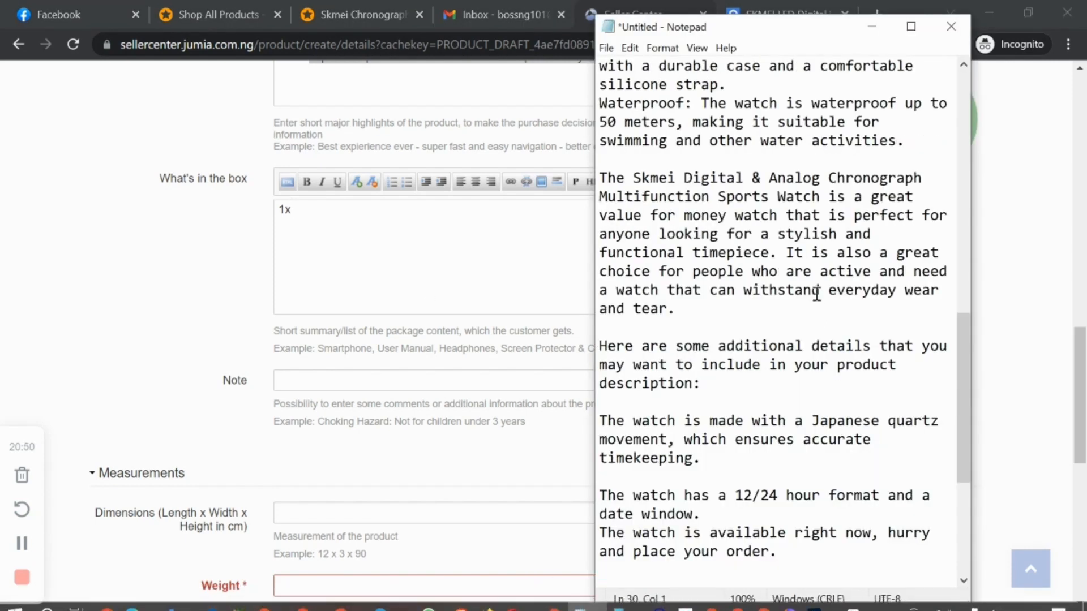
scroll(823, 237, up, 5)
drag(821, 85, 597, 74)
right_click(613, 66)
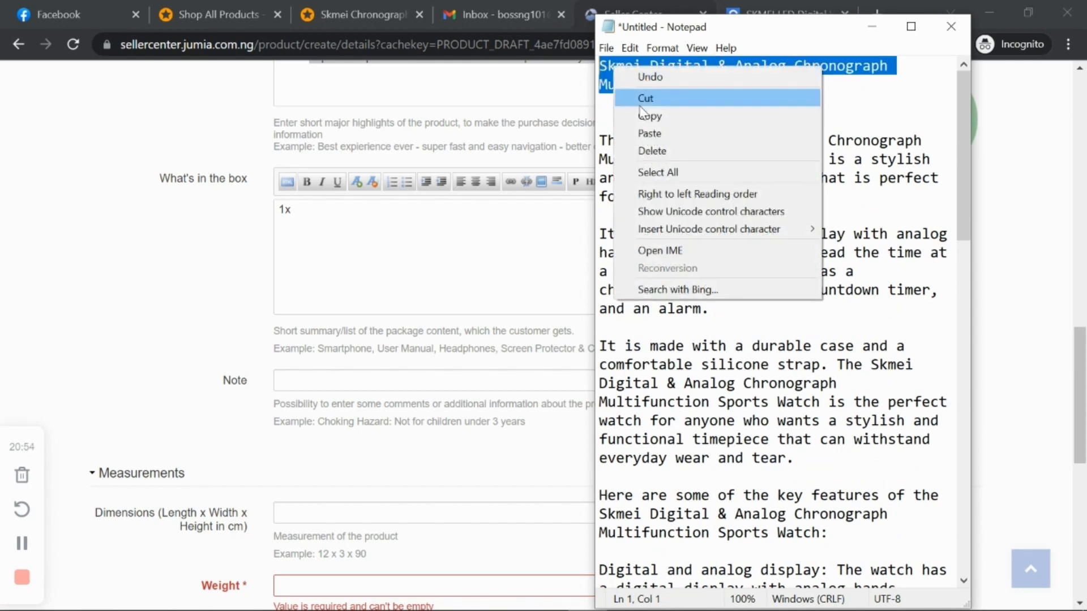
click(657, 114)
click(462, 234)
key(ctrl+v)
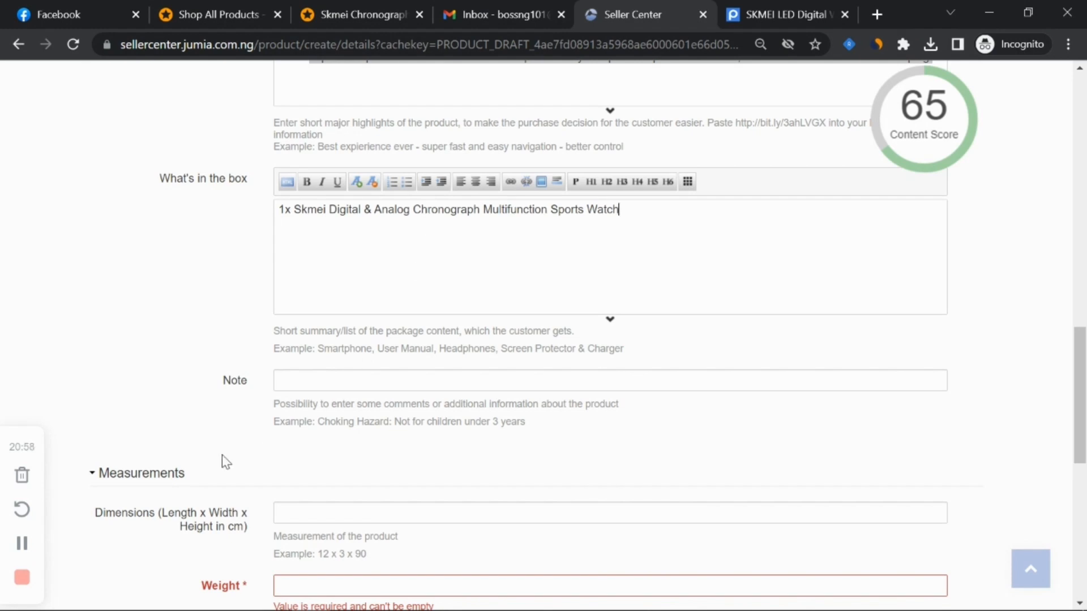
click(299, 381)
click(235, 380)
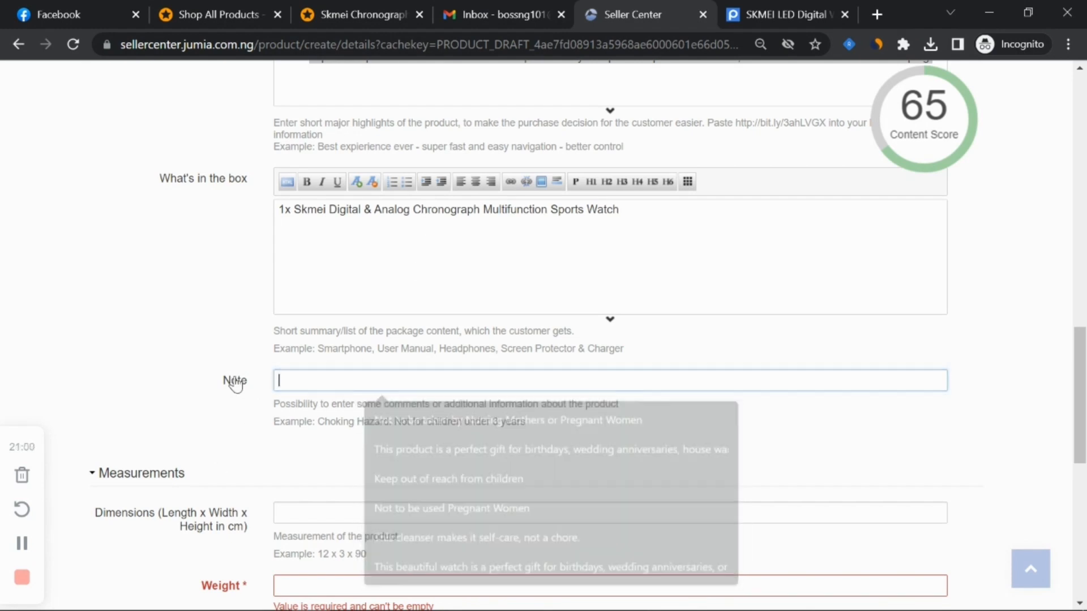
Step: Look up the weight in the specifications of the Skmei chronograph listing on the Jumia store page
scroll(323, 376, down, 1)
scroll(322, 377, down, 2)
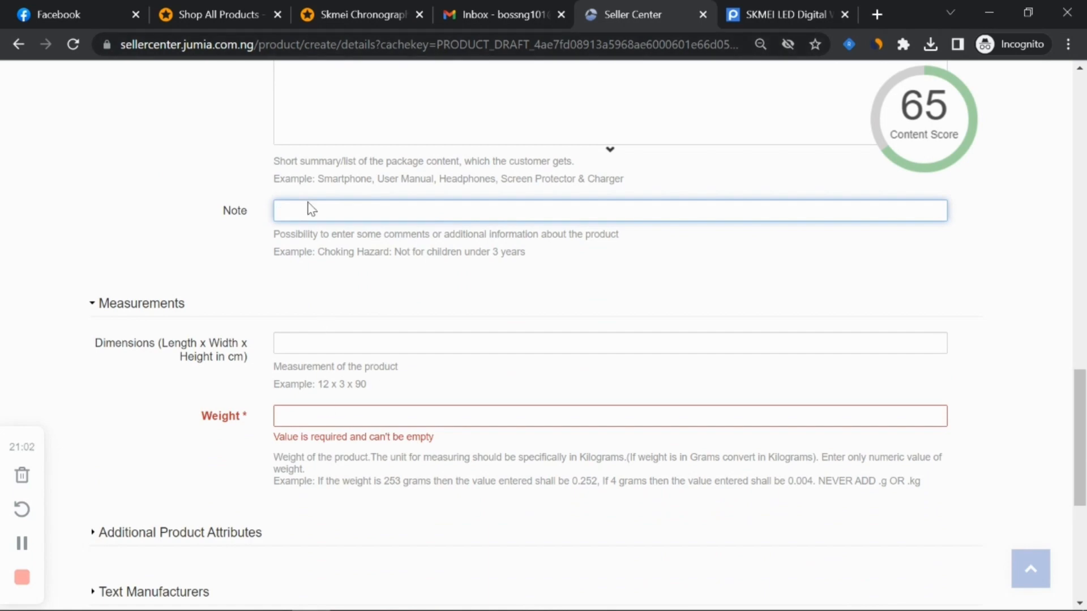
click(357, 12)
scroll(417, 306, down, 15)
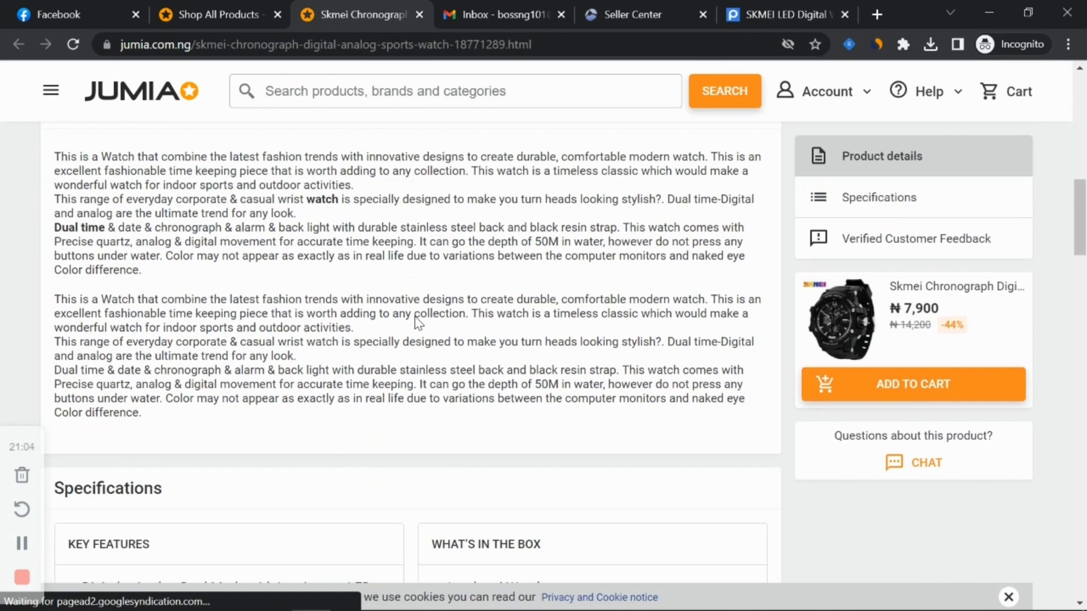
click(770, 5)
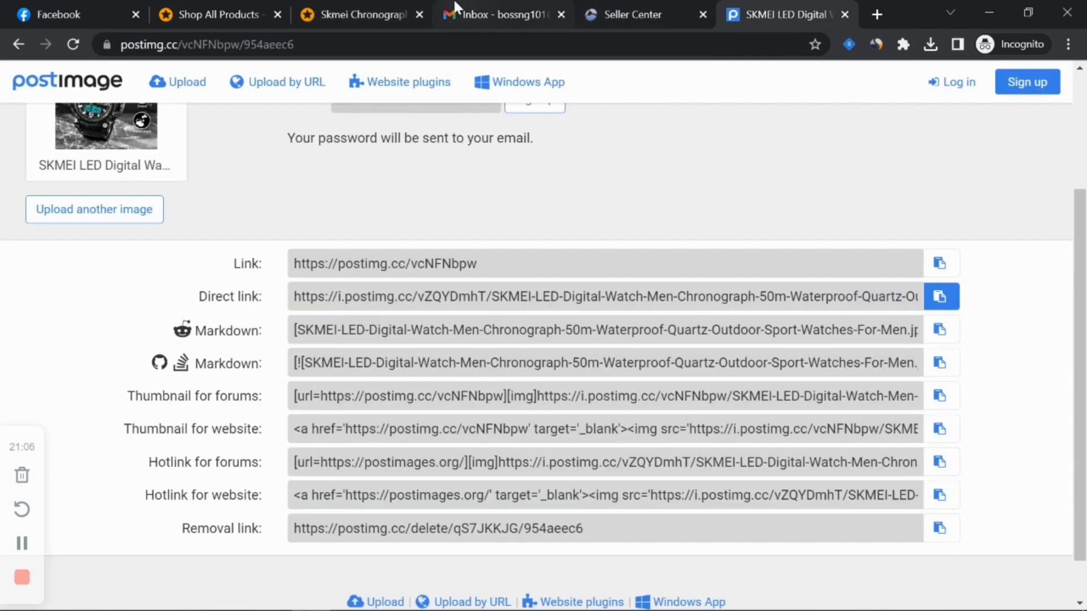
click(372, 5)
scroll(365, 335, down, 3)
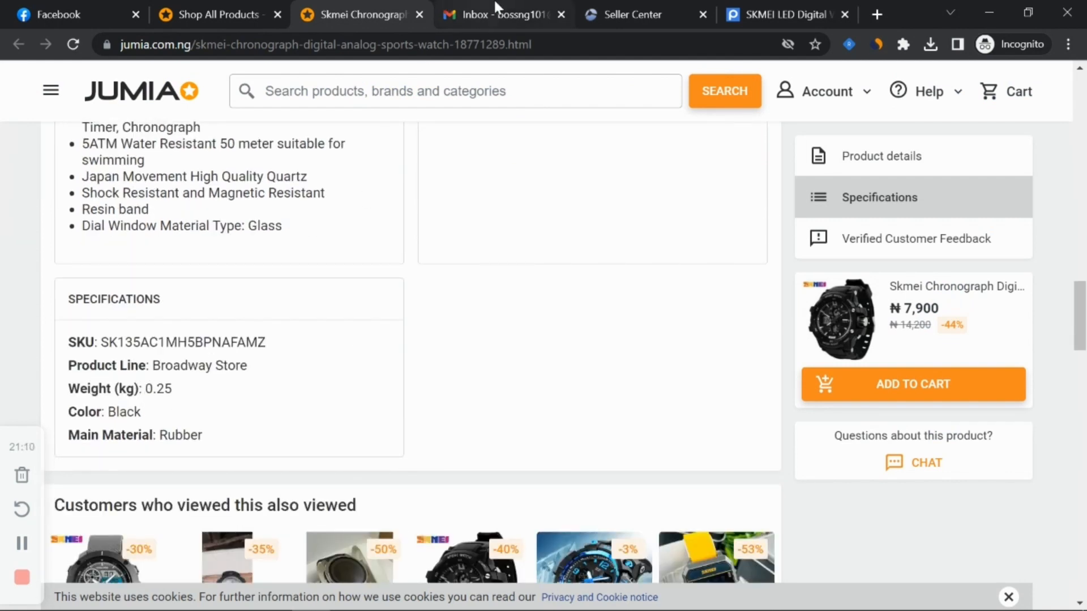
Step: Switch to the Seller Center form and set the product's Weight to 0.3
click(633, 15)
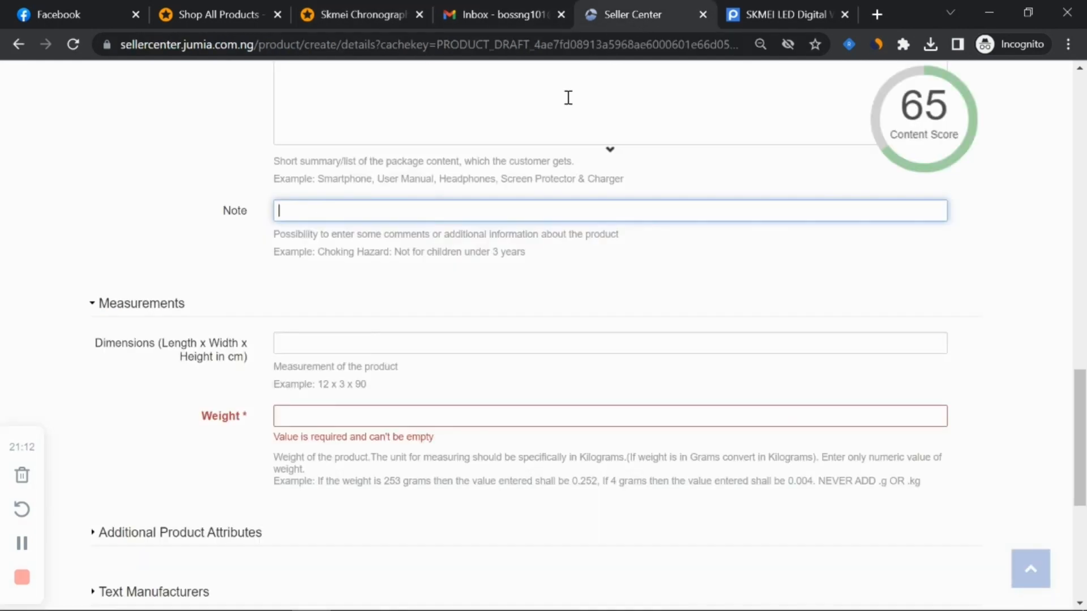
click(375, 416)
text(0.3)
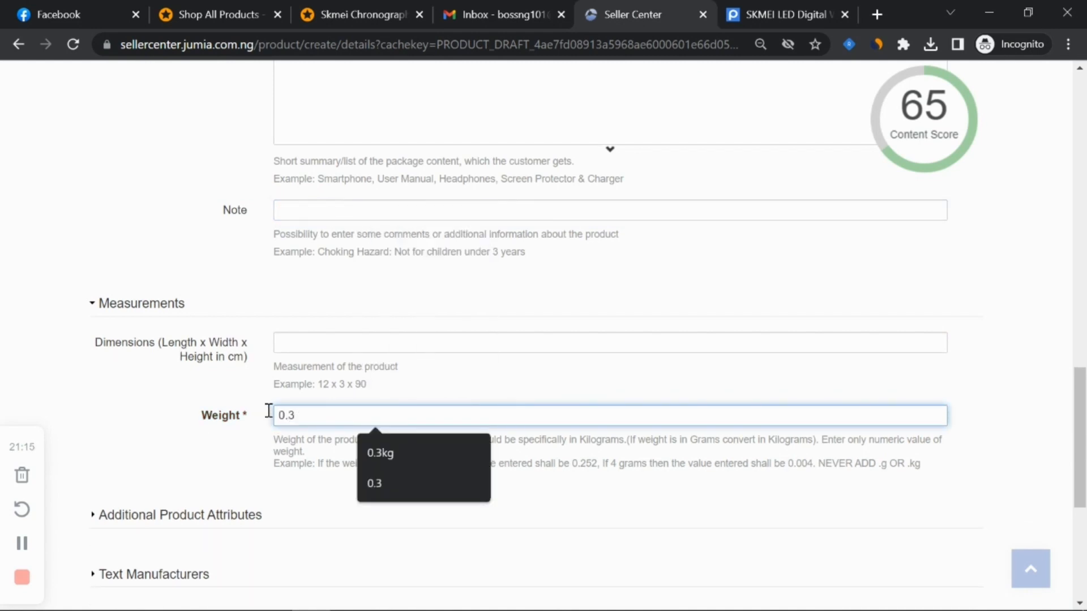
click(126, 394)
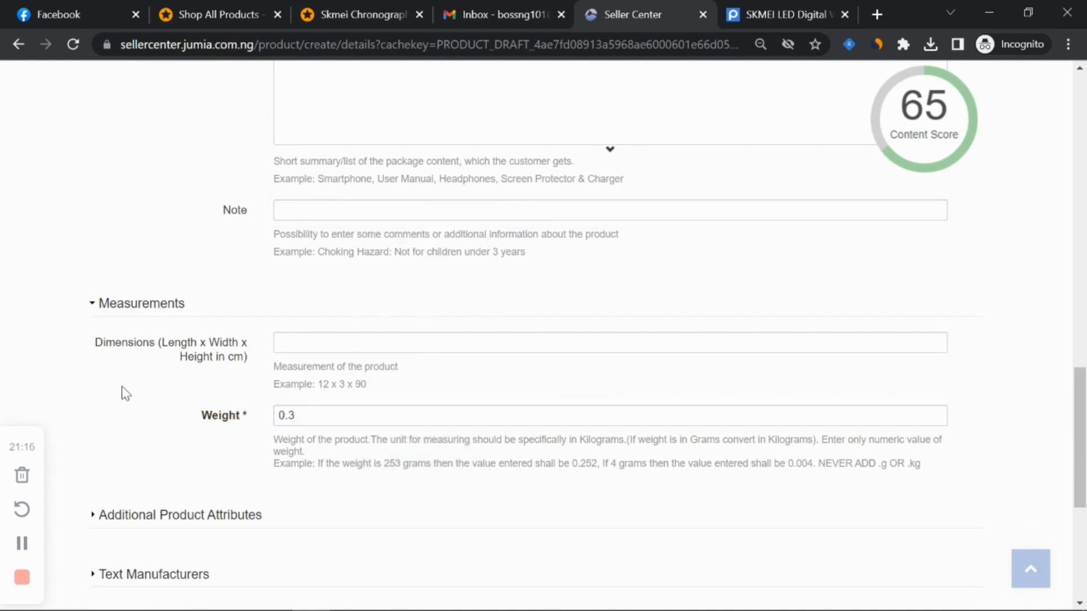
Step: Collapse the Measurements and Product Description sections and expand Additional Product Attributes
click(283, 305)
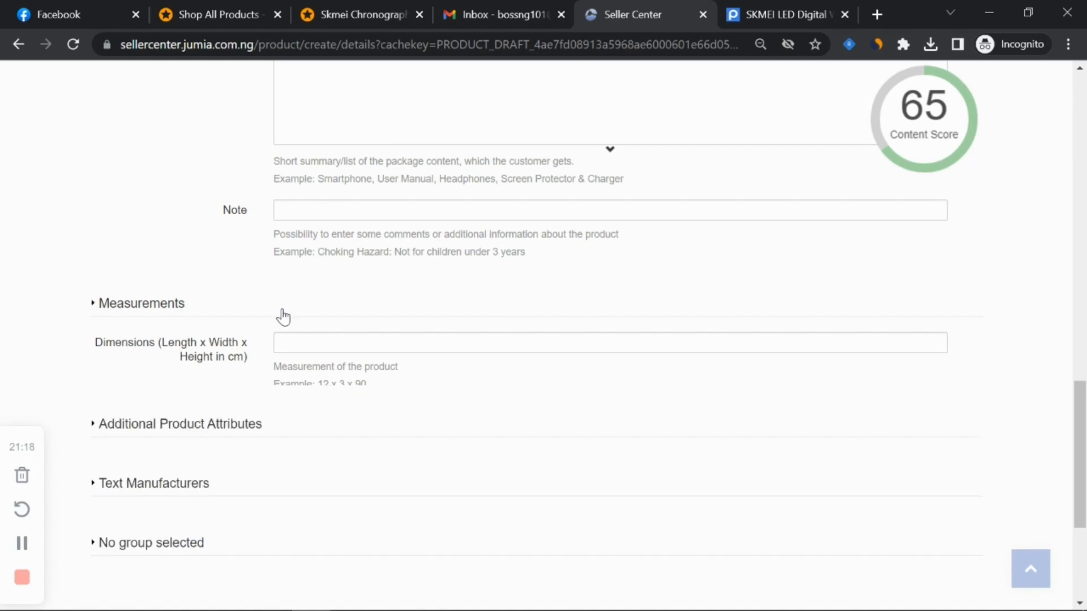
scroll(199, 323, up, 10)
scroll(201, 324, up, 6)
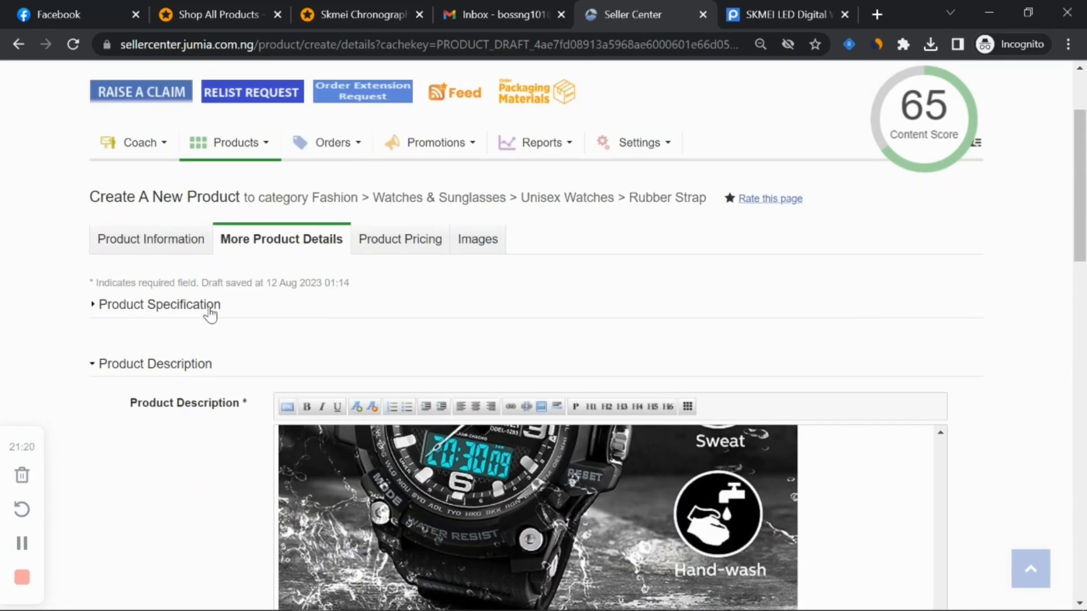
click(210, 370)
scroll(157, 275, down, 5)
click(231, 228)
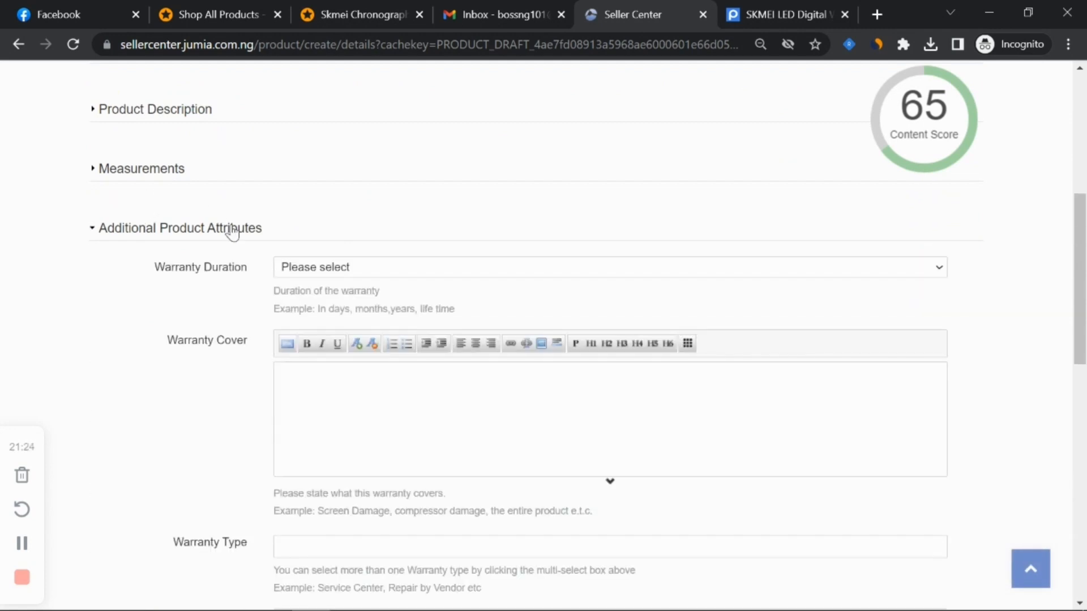
Step: Set Warranty Duration to N/A and enter "N/A" as the Warranty Cover
click(353, 269)
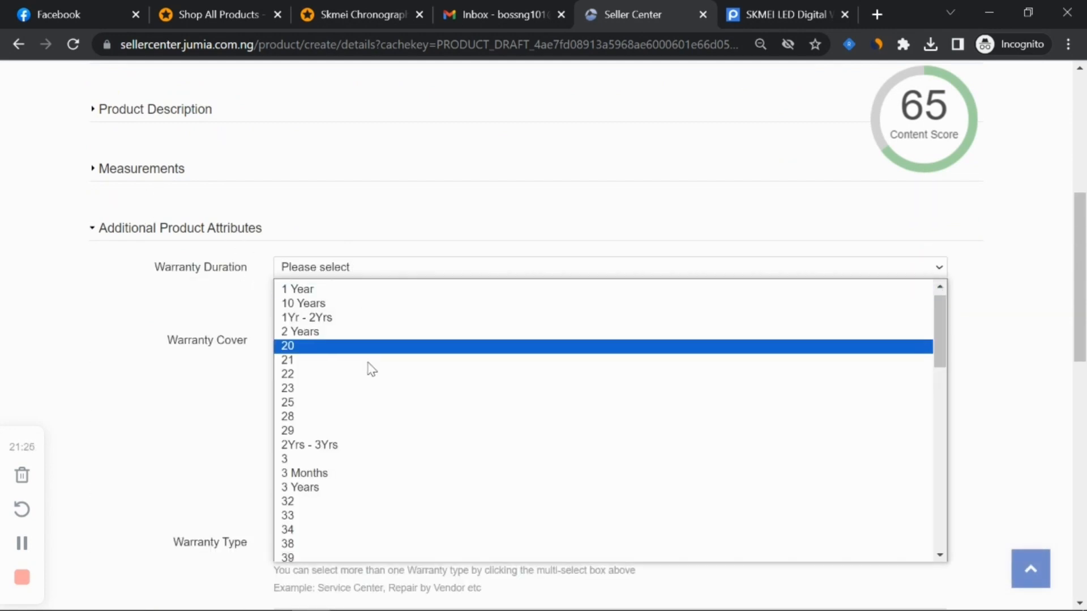
scroll(367, 368, down, 10)
click(335, 538)
scroll(274, 361, down, 2)
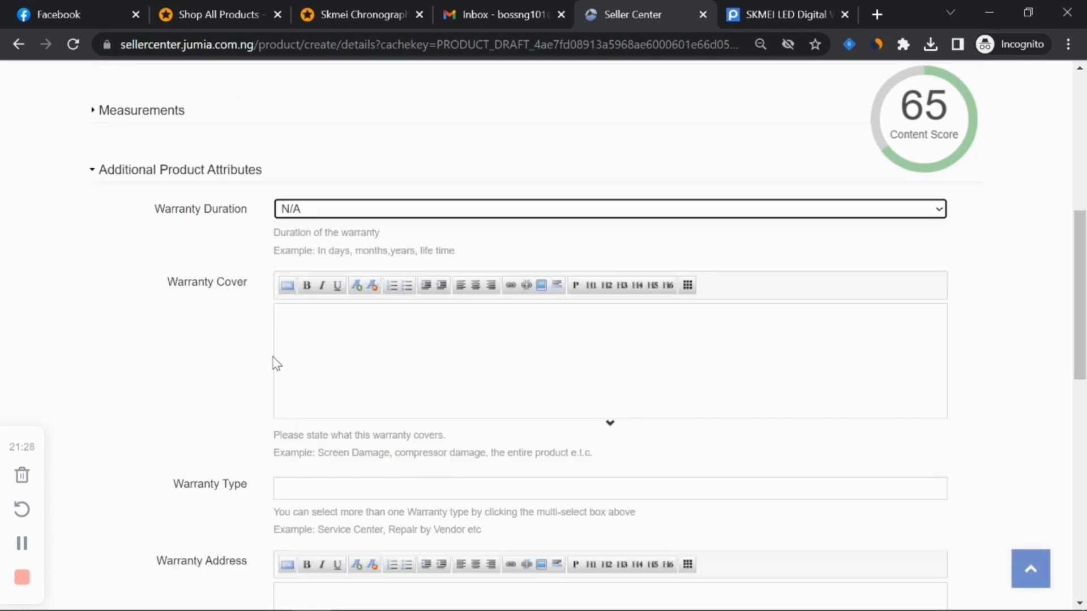
click(317, 336)
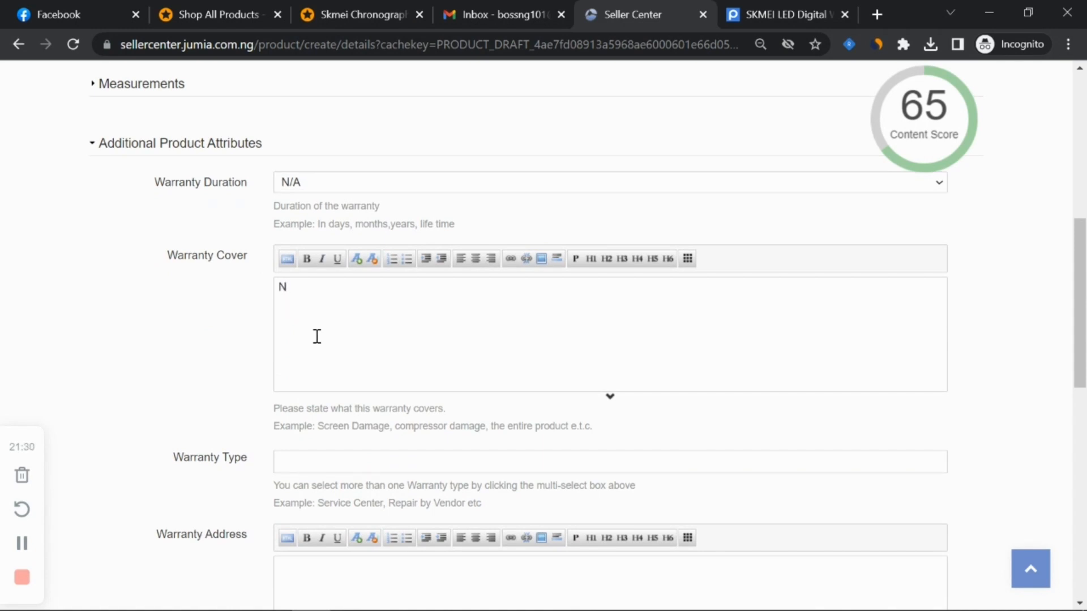
Step: Set Warranty Type to Replacement by Vendor and Warranty Address to "N/A", leaving the Additional Product Attributes section collapsed
click(338, 463)
scroll(201, 421, down, 3)
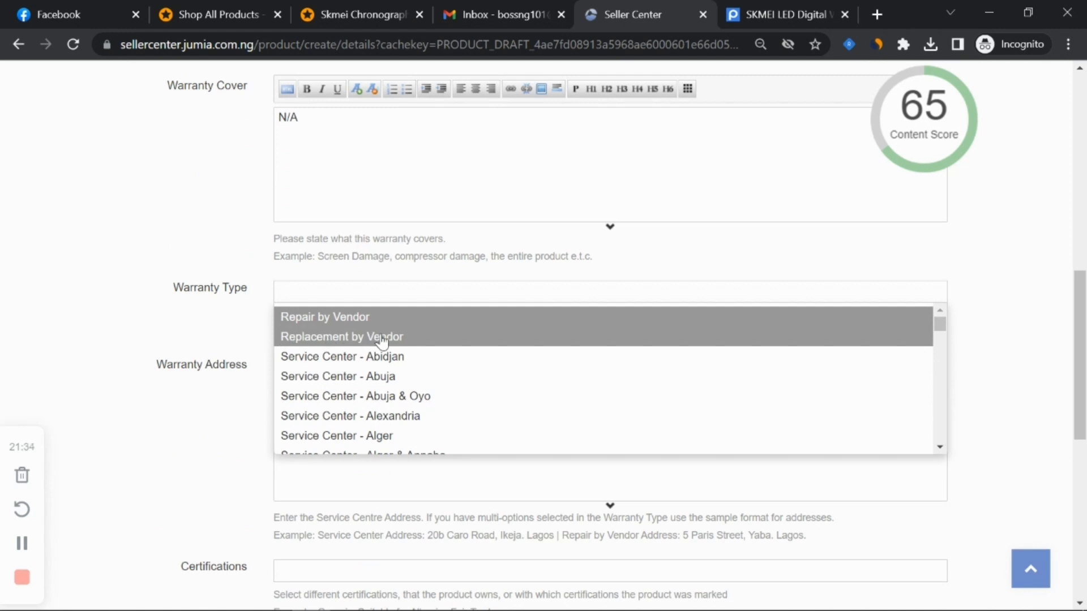
click(339, 337)
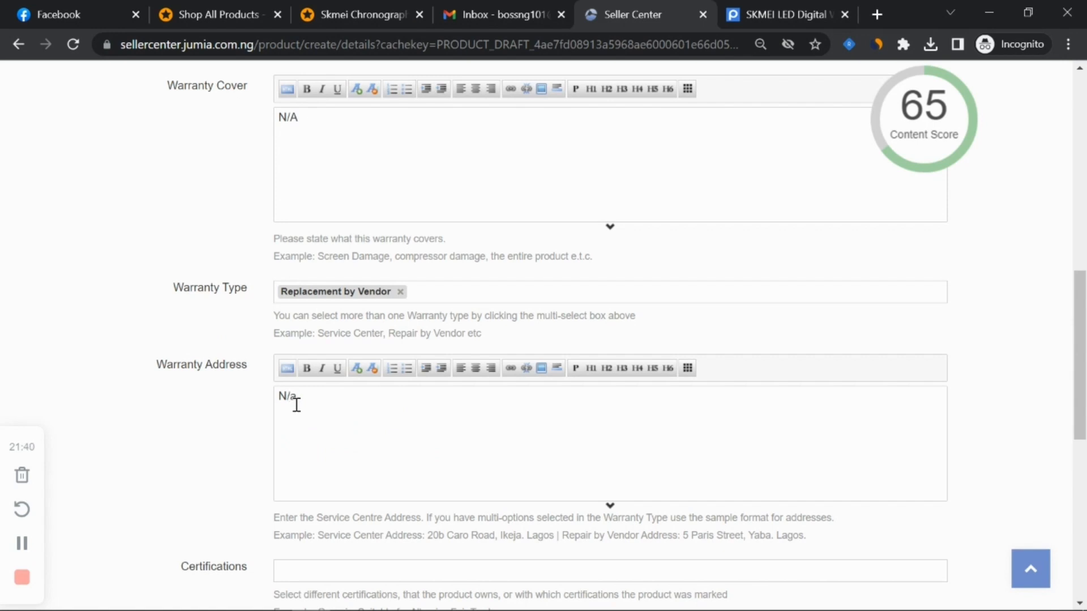
text(A)
scroll(241, 384, up, 2)
scroll(238, 384, down, 6)
scroll(238, 383, up, 6)
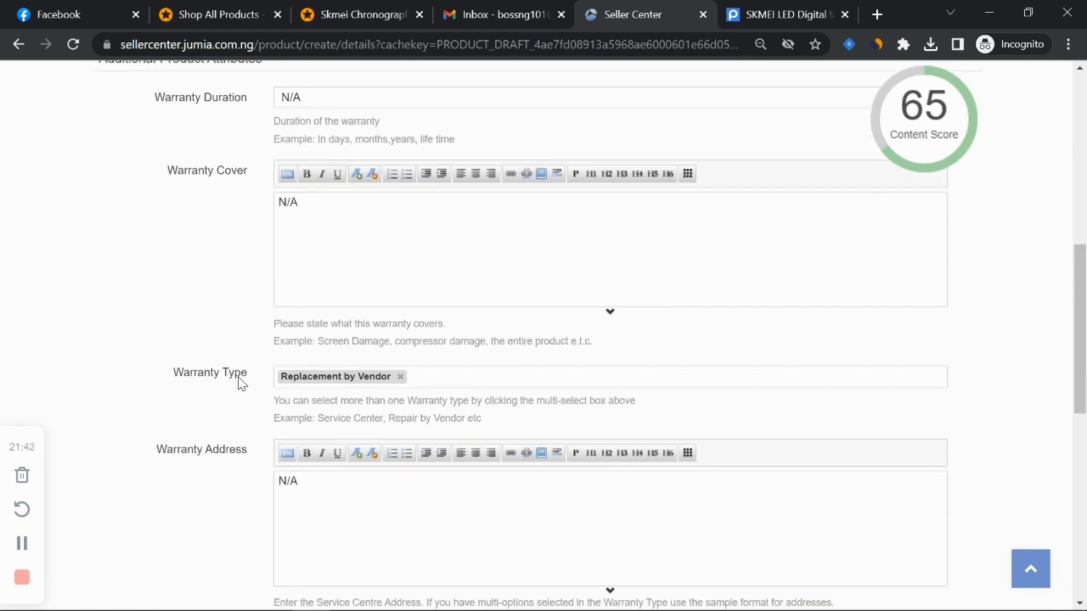
scroll(258, 187, up, 2)
scroll(264, 255, down, 6)
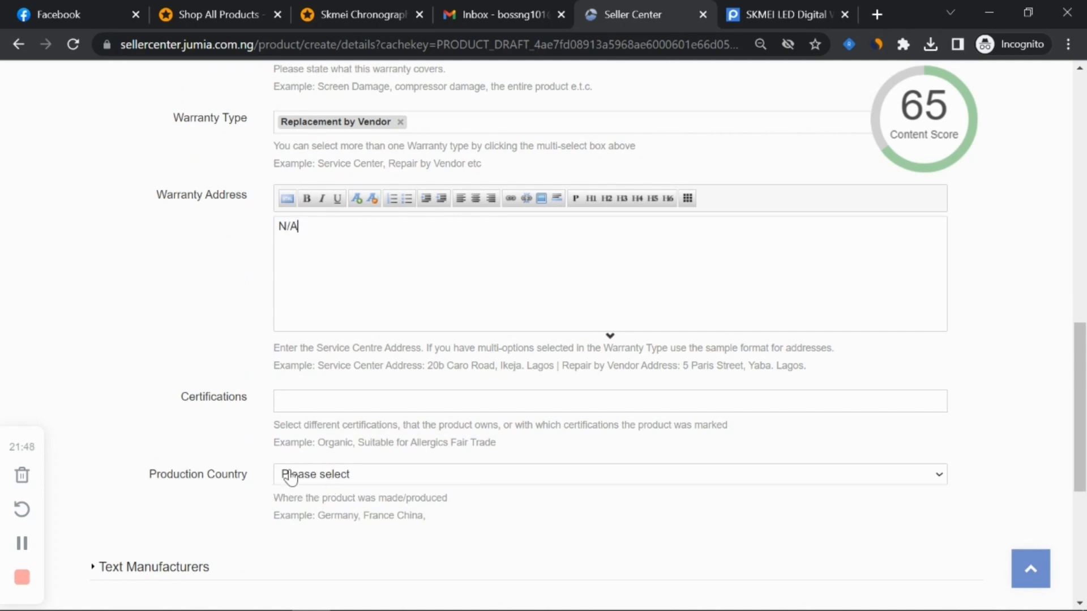
scroll(226, 436, up, 6)
click(298, 151)
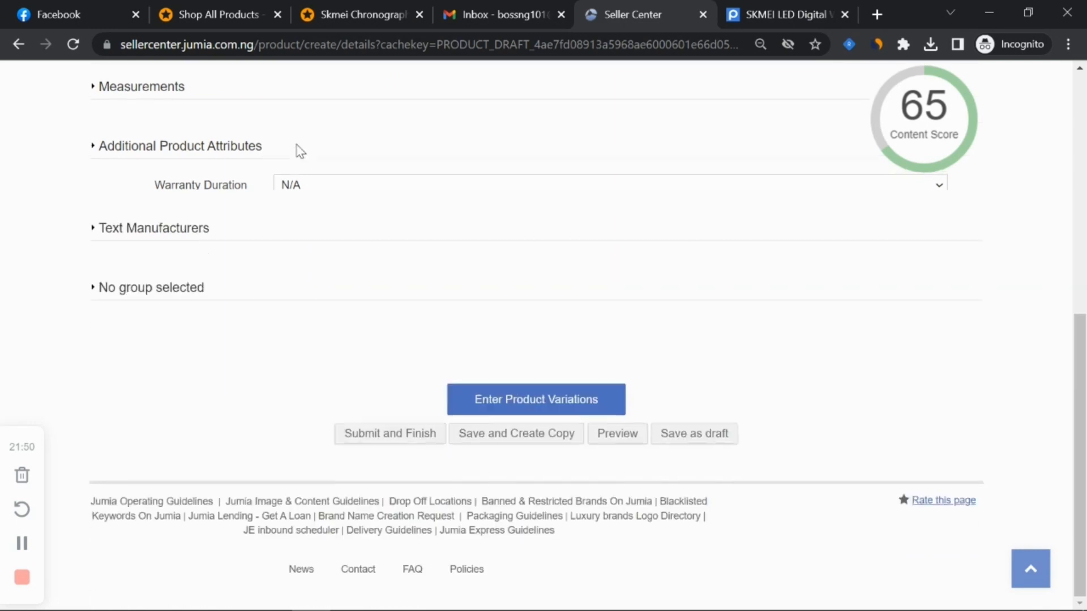
Step: Enter "N/A" for both From the Manufacturer and Care Label under Text Manufacturers, and collapse that section
click(259, 243)
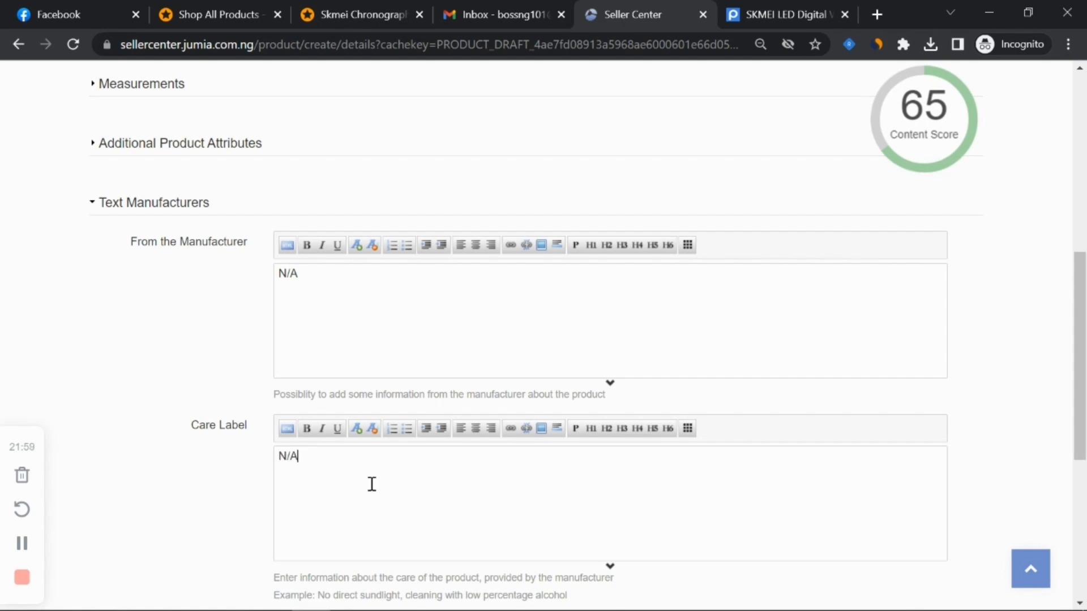
scroll(330, 447, down, 3)
scroll(320, 428, up, 4)
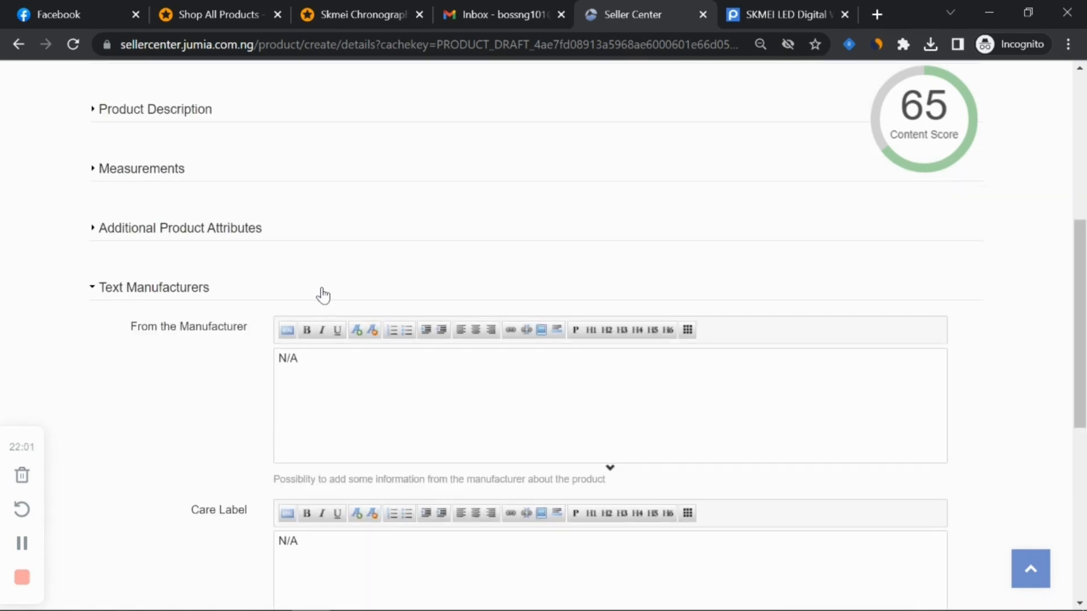
click(322, 295)
Step: In the No group selected section, set Sunglasses Type to N/A and Gender to Unisex
click(286, 300)
scroll(235, 345, down, 1)
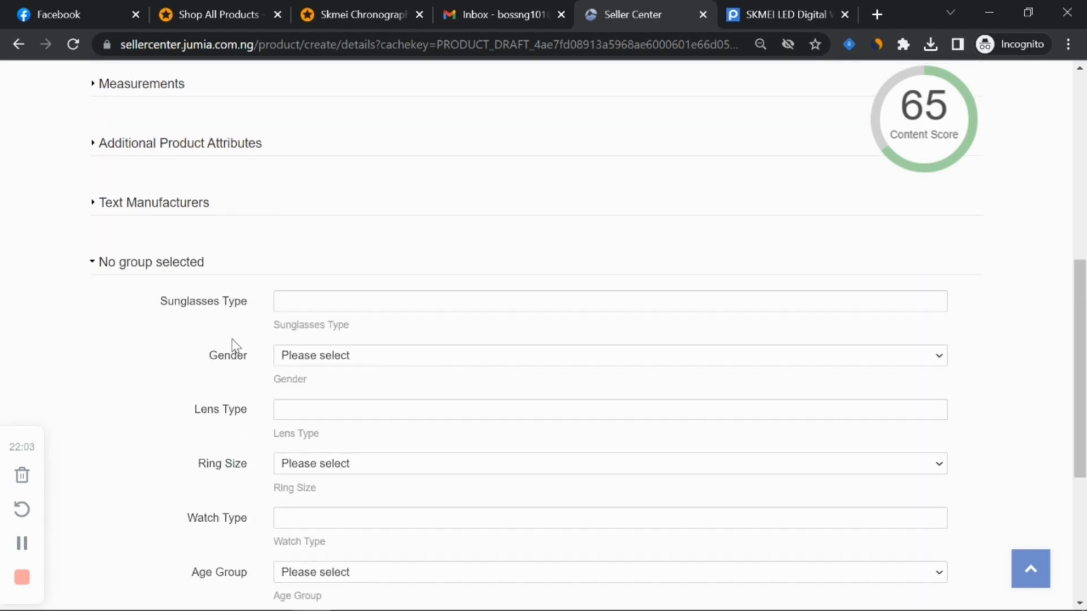
scroll(235, 345, down, 1)
click(317, 238)
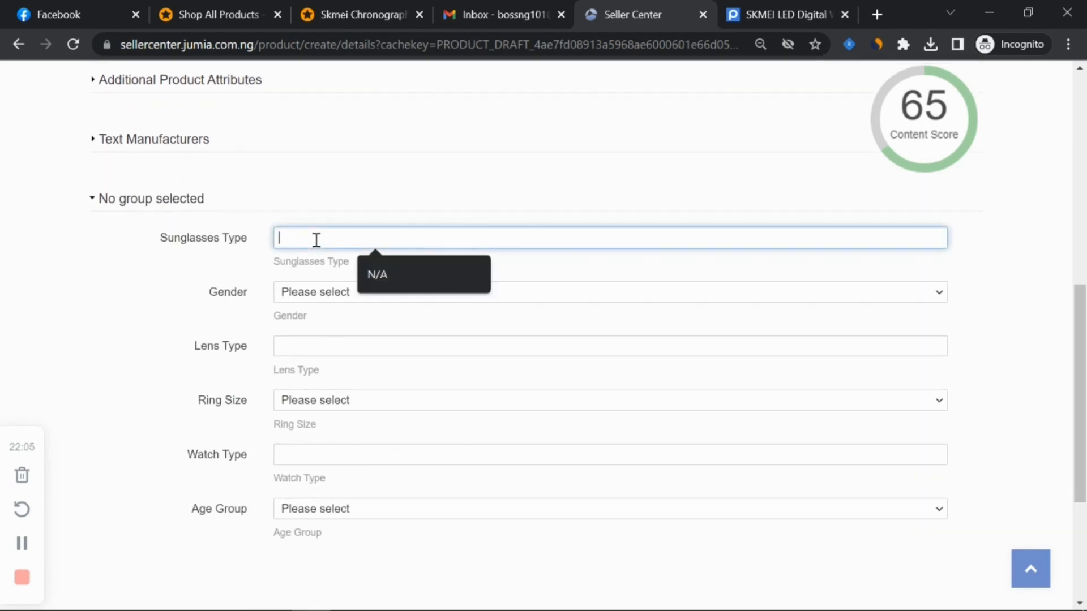
click(408, 268)
click(372, 294)
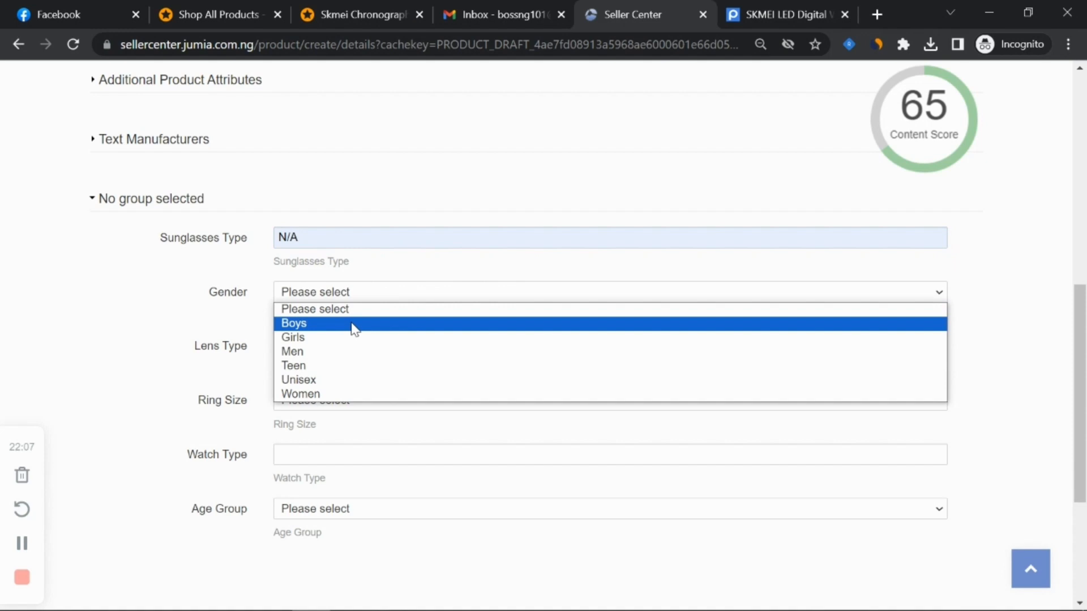
click(332, 380)
Step: Set Lens Type and Watch Type to N/A, leaving Ring Size unselected
mouse_move(923, 154)
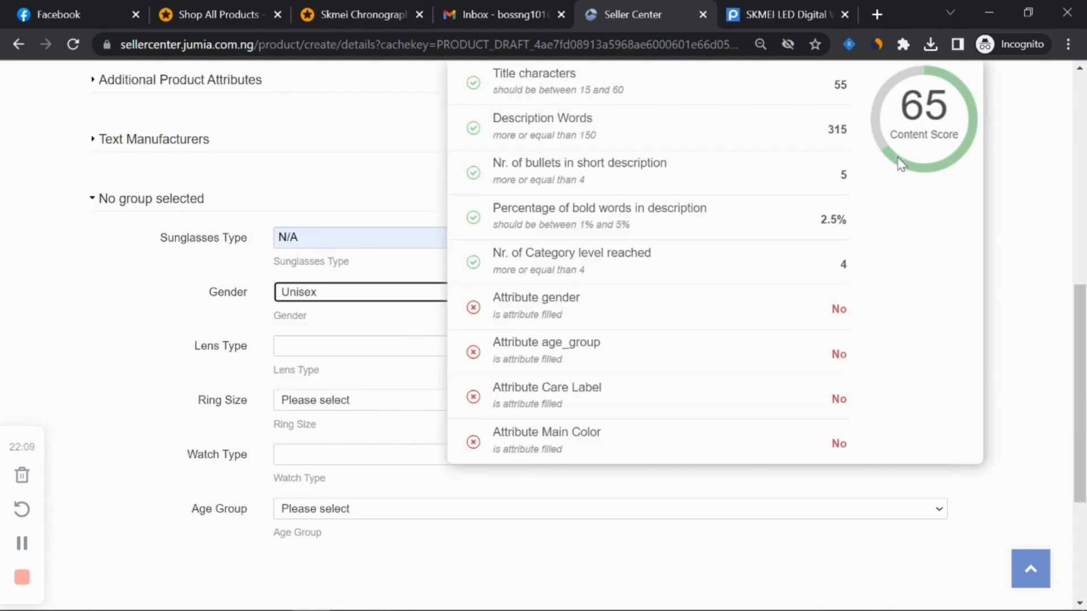
click(301, 352)
click(375, 382)
click(348, 403)
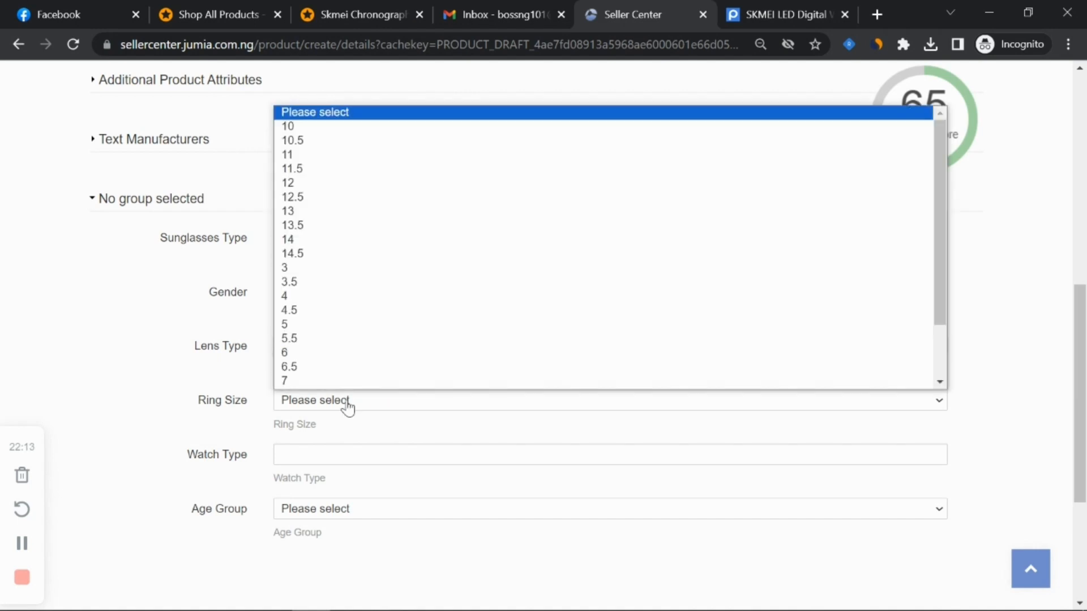
click(207, 346)
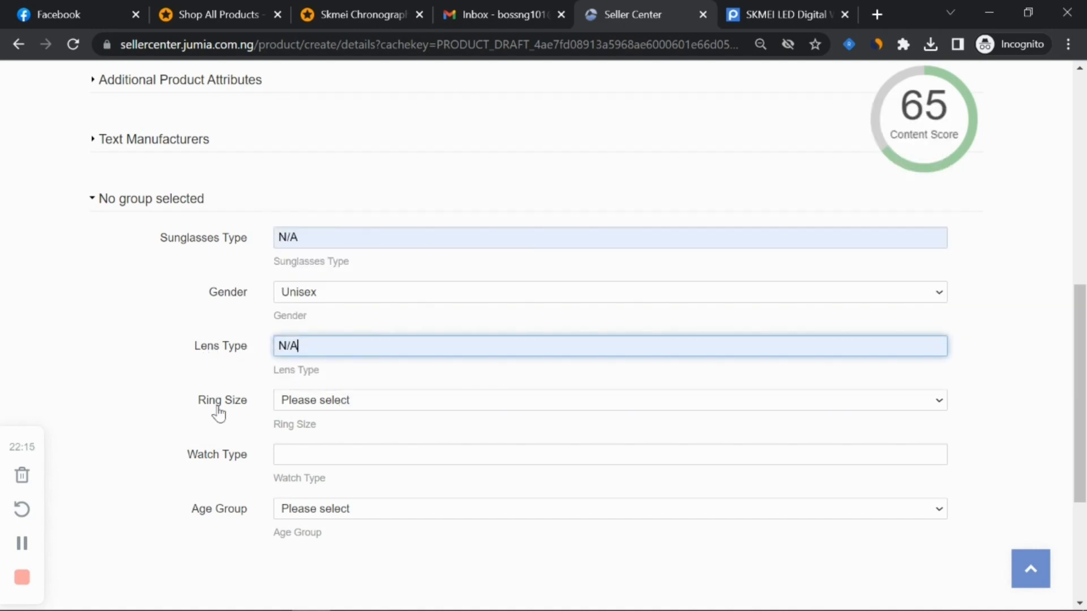
click(331, 454)
click(368, 484)
Step: Set the product's Age Group to 25-64 Years
click(342, 509)
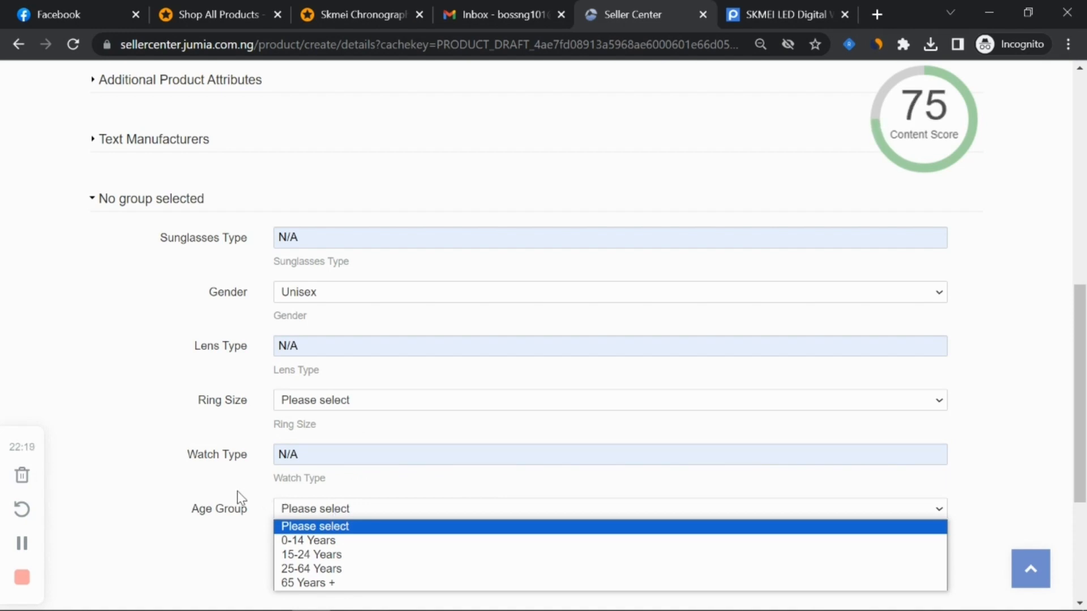
click(328, 544)
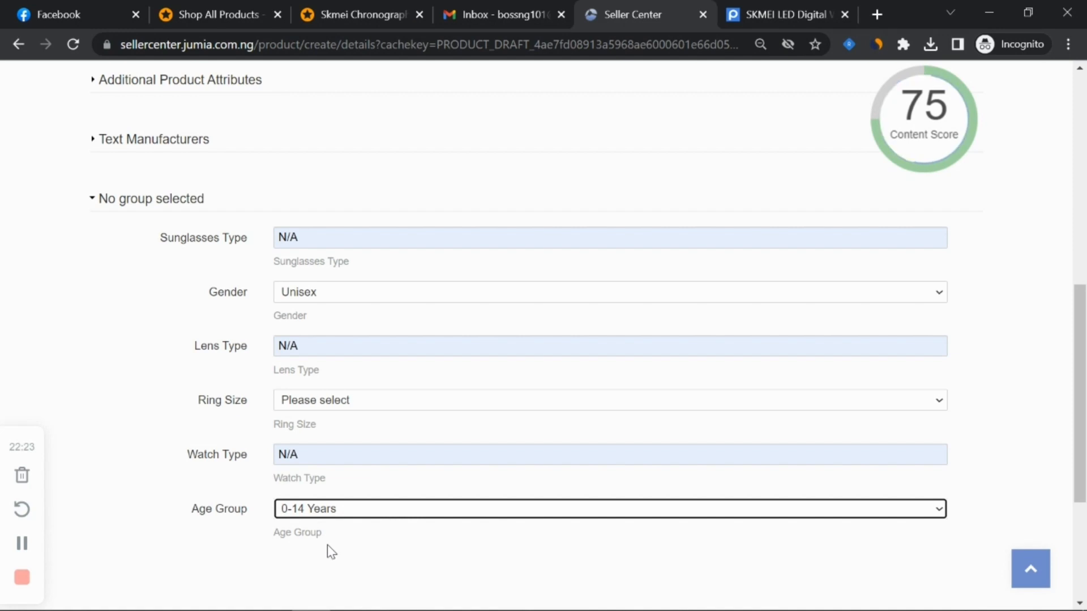
scroll(338, 515, down, 3)
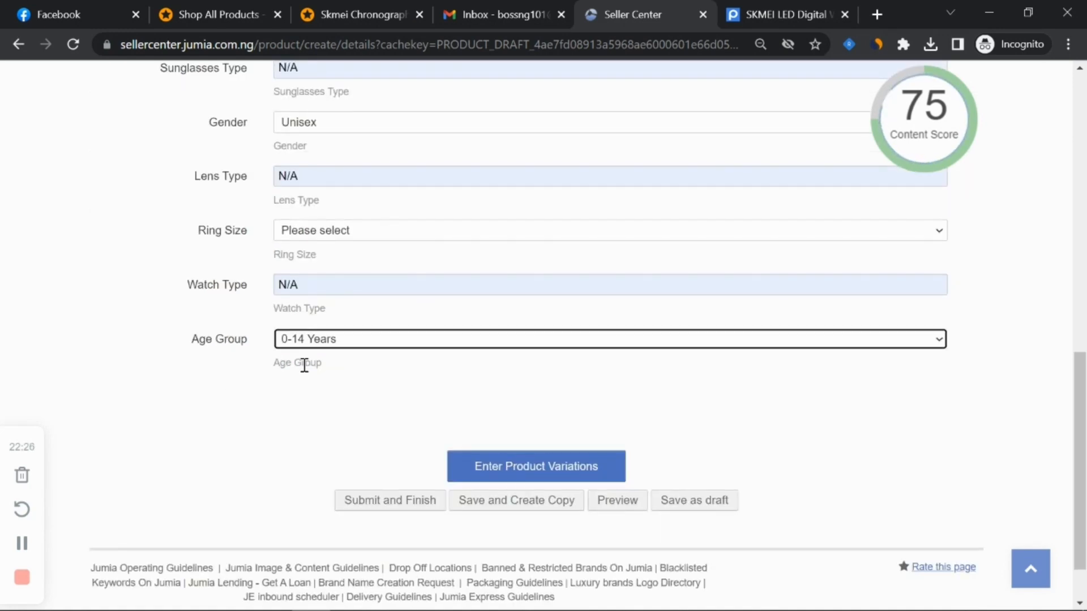
click(340, 339)
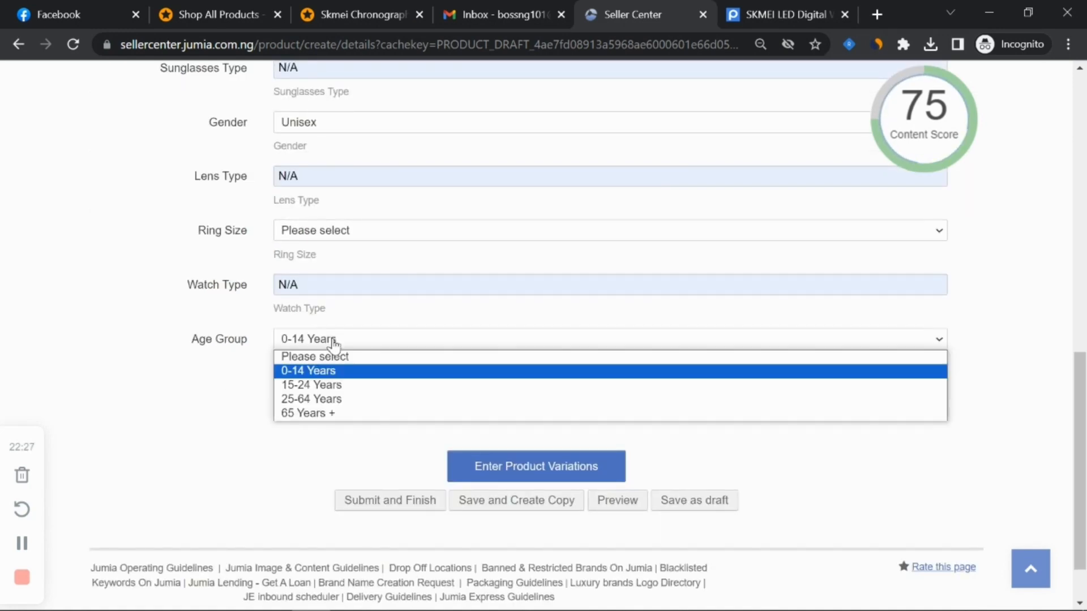
click(333, 400)
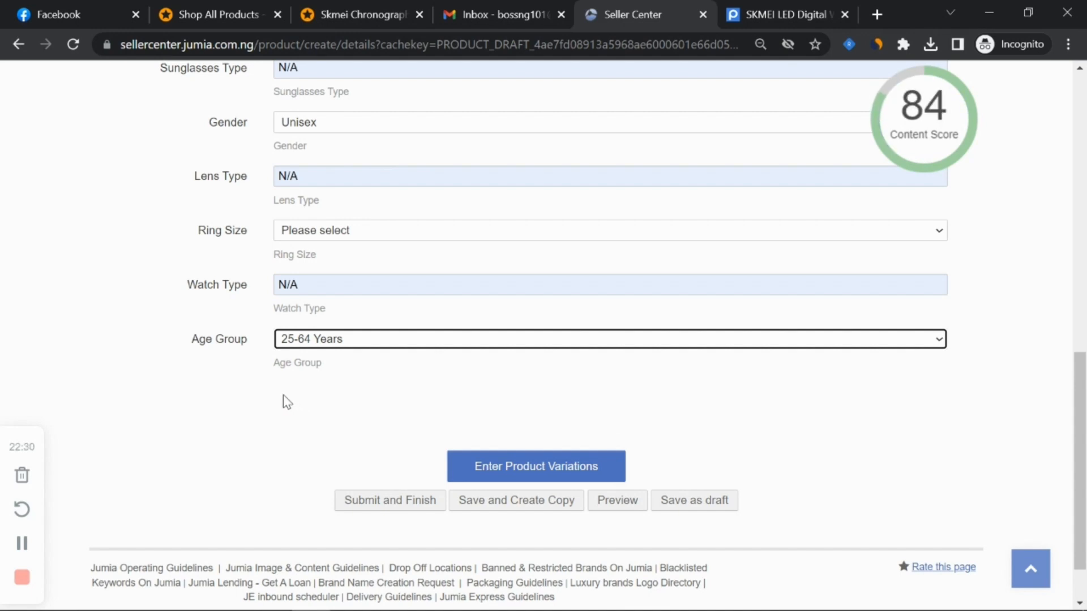
Step: Check the content score breakdown for unfilled attributes and inspect the Main Color field in Product Information
mouse_move(899, 95)
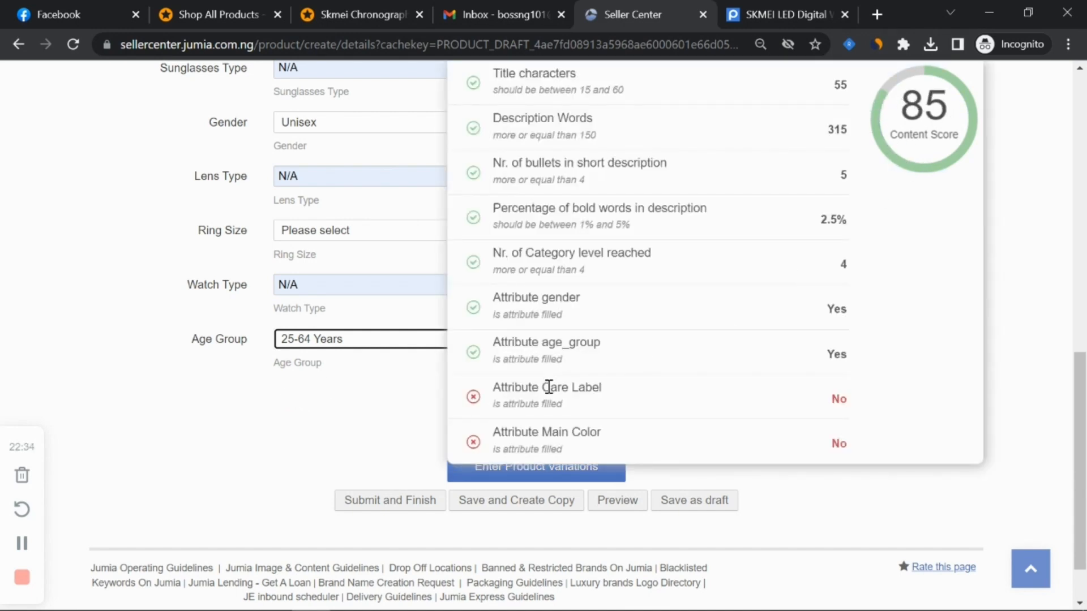
drag(541, 387, 599, 387)
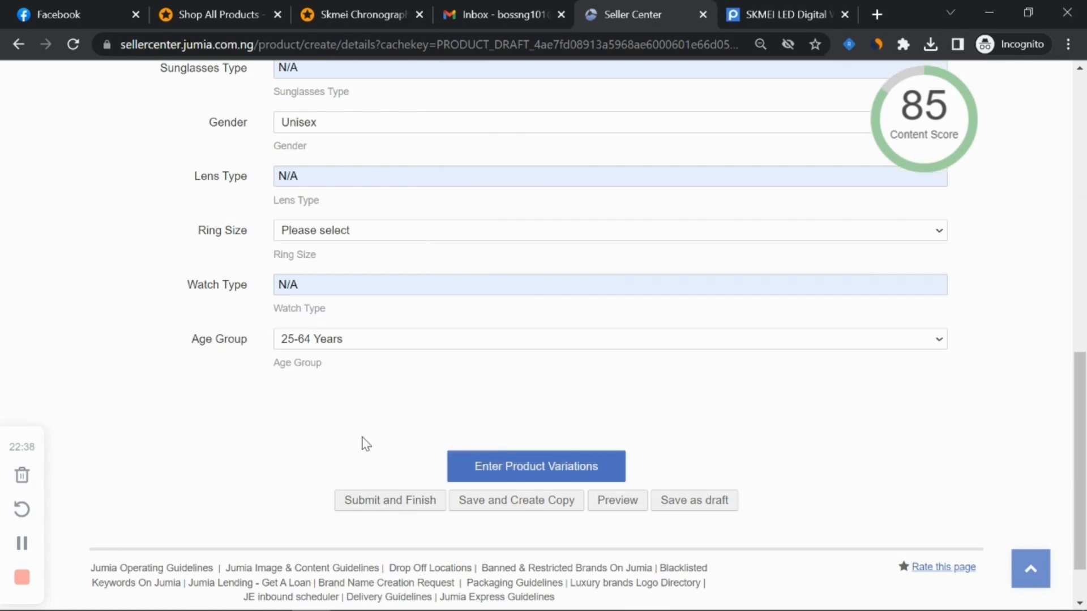
scroll(364, 442, up, 10)
click(194, 382)
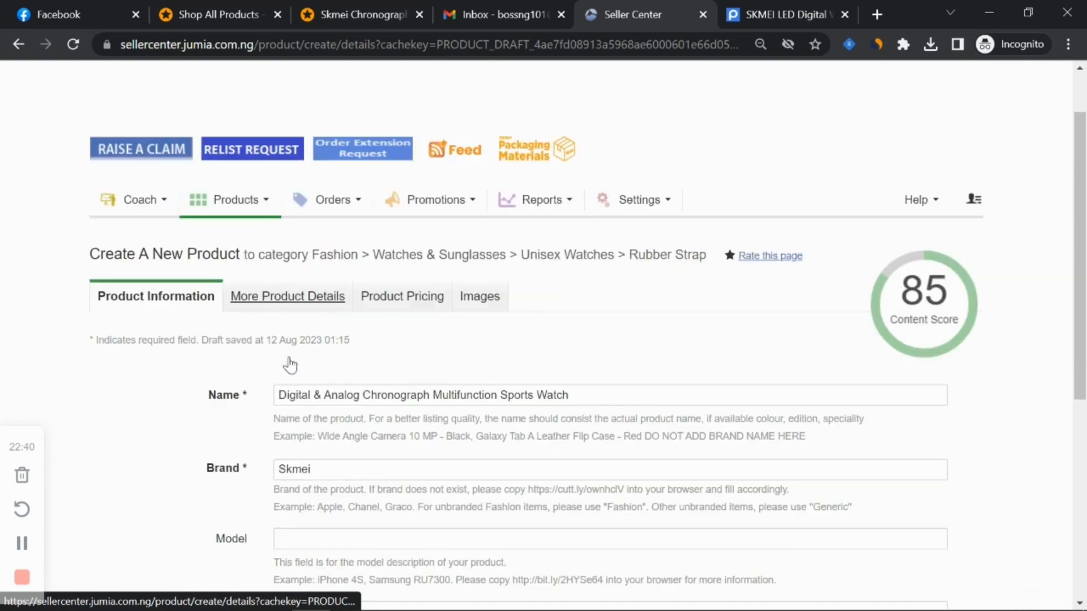
scroll(340, 357, down, 5)
click(321, 260)
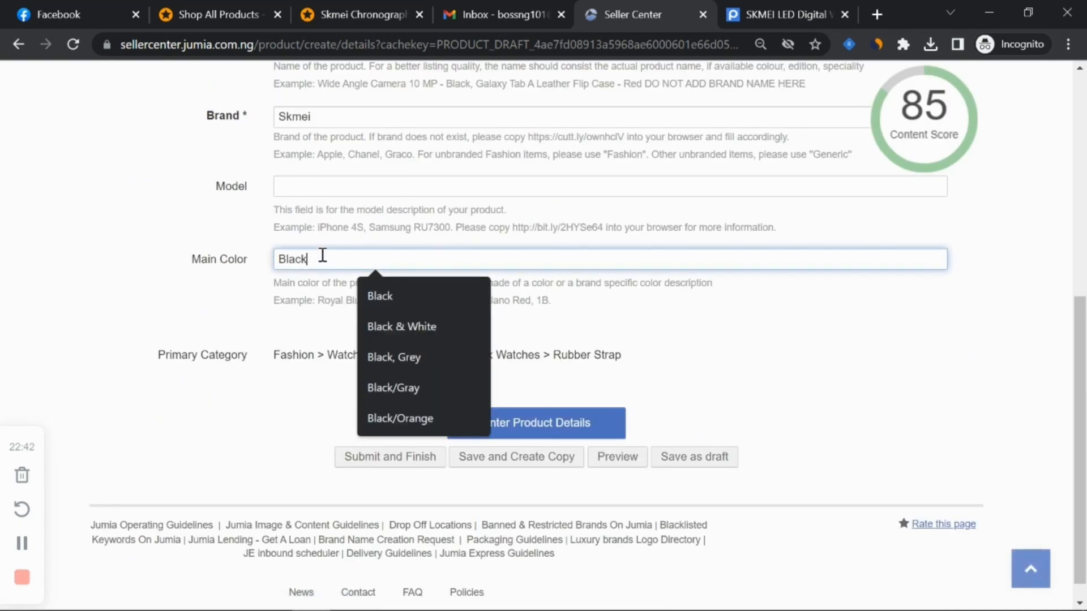
Step: Return to More Product Details, recheck the content score breakdown, and collapse the No group selected section
scroll(272, 193, up, 3)
click(291, 115)
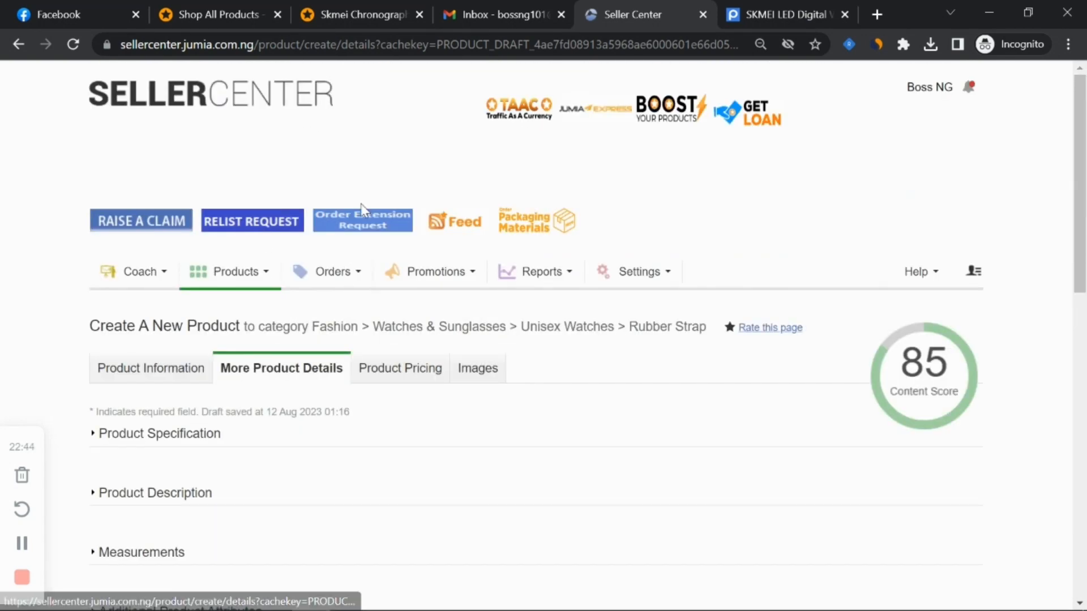
scroll(386, 226, down, 5)
mouse_move(932, 158)
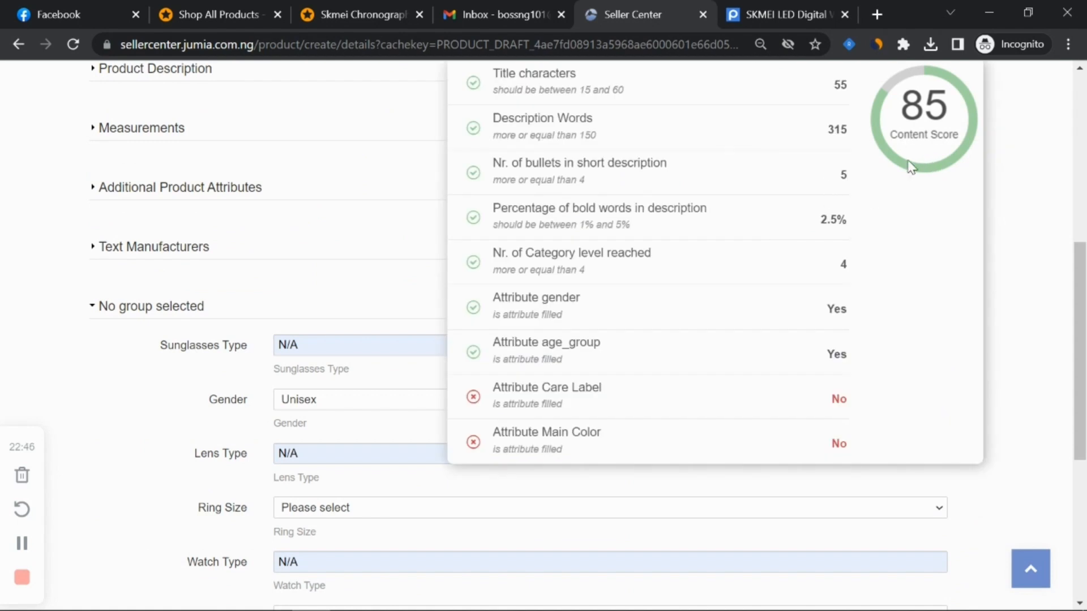
click(372, 308)
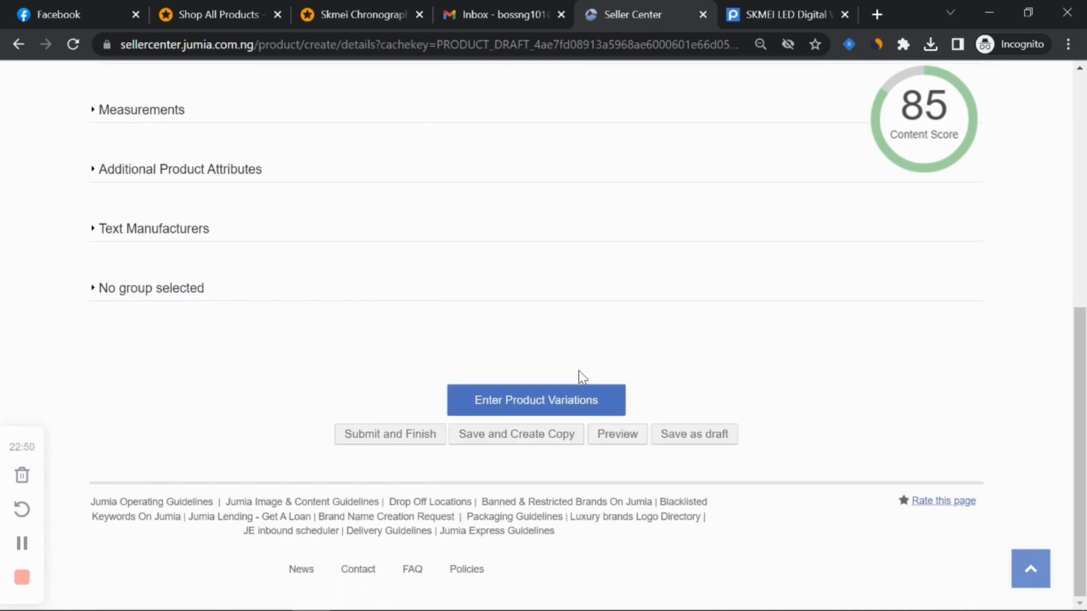
scroll(246, 344, up, 3)
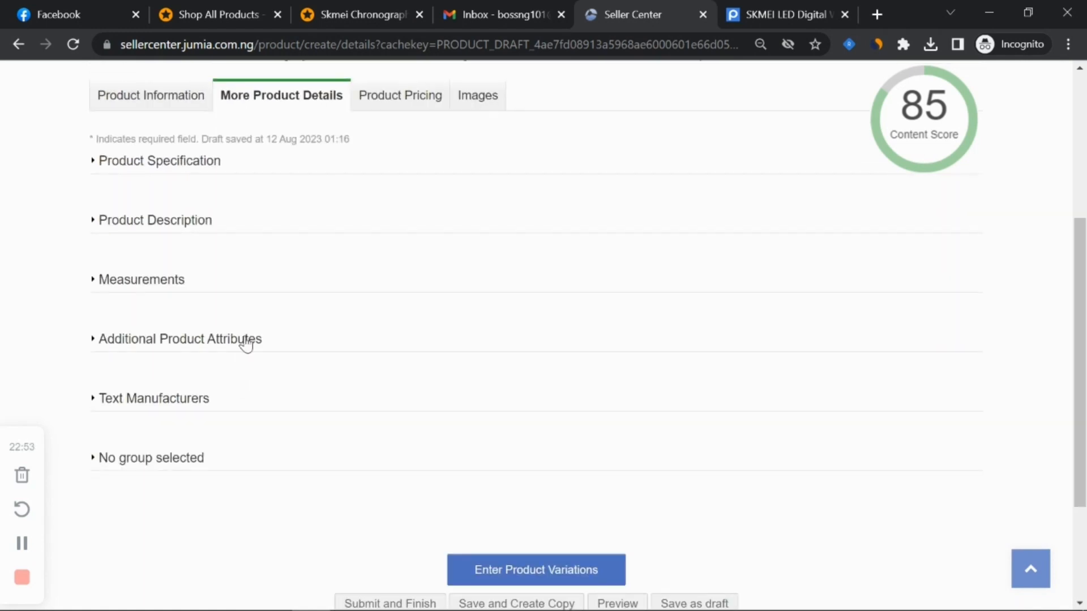
scroll(249, 295, up, 3)
scroll(240, 318, down, 6)
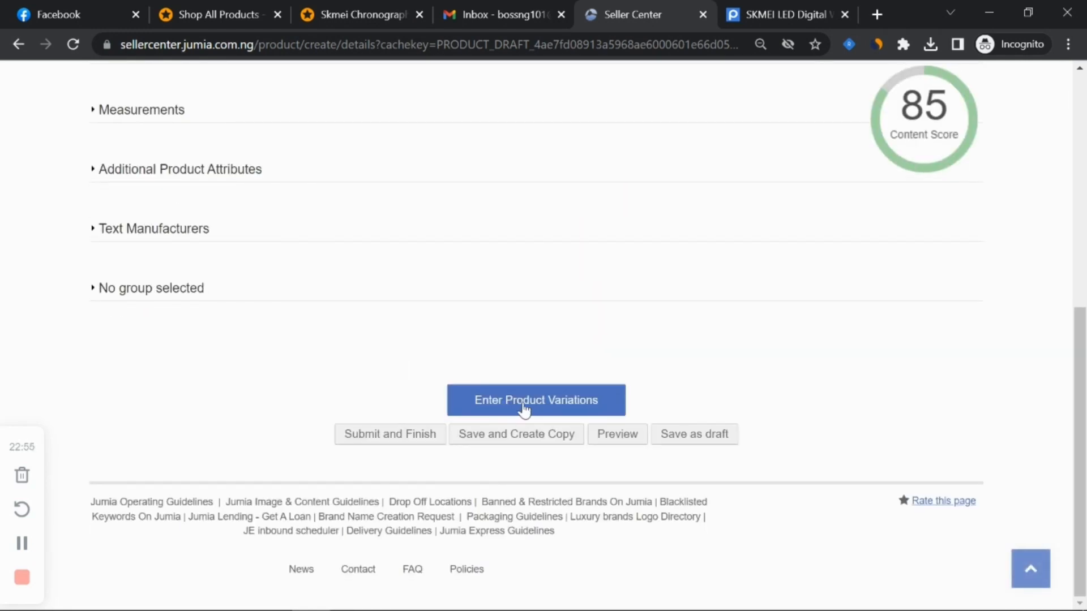
Step: Proceed to the product variations and enter BS-SKM-BLCK01 as the product SKU
click(524, 405)
scroll(405, 392, down, 3)
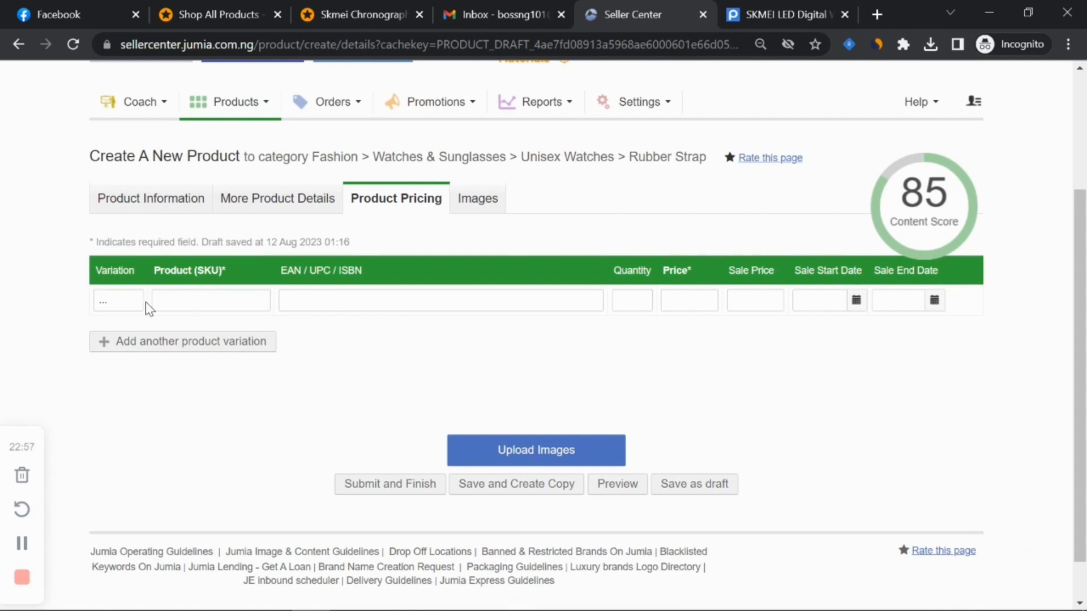
click(194, 299)
scroll(195, 299, up, 3)
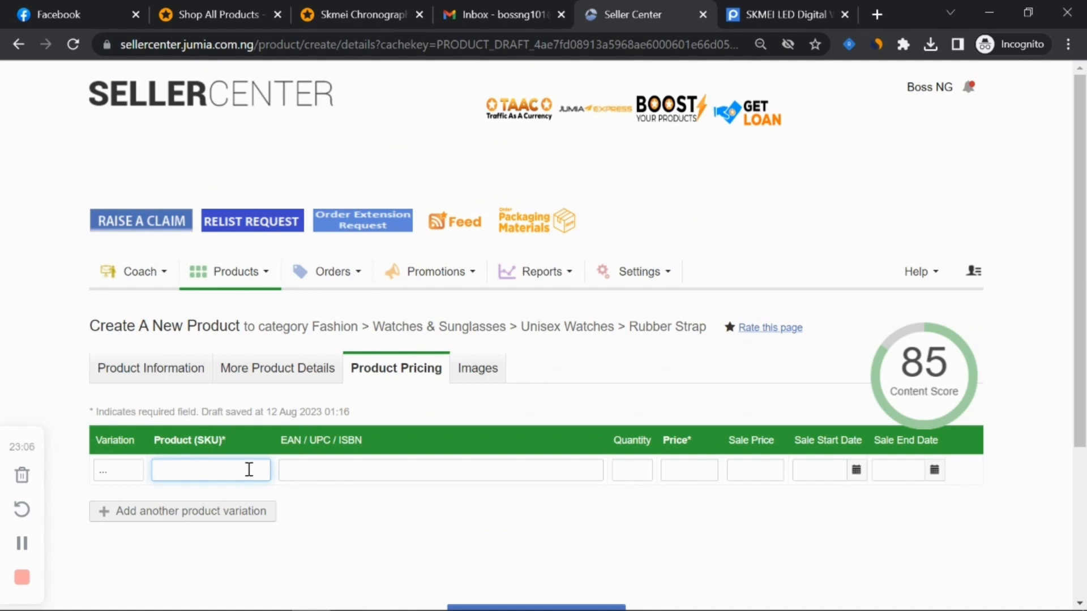
text(B)
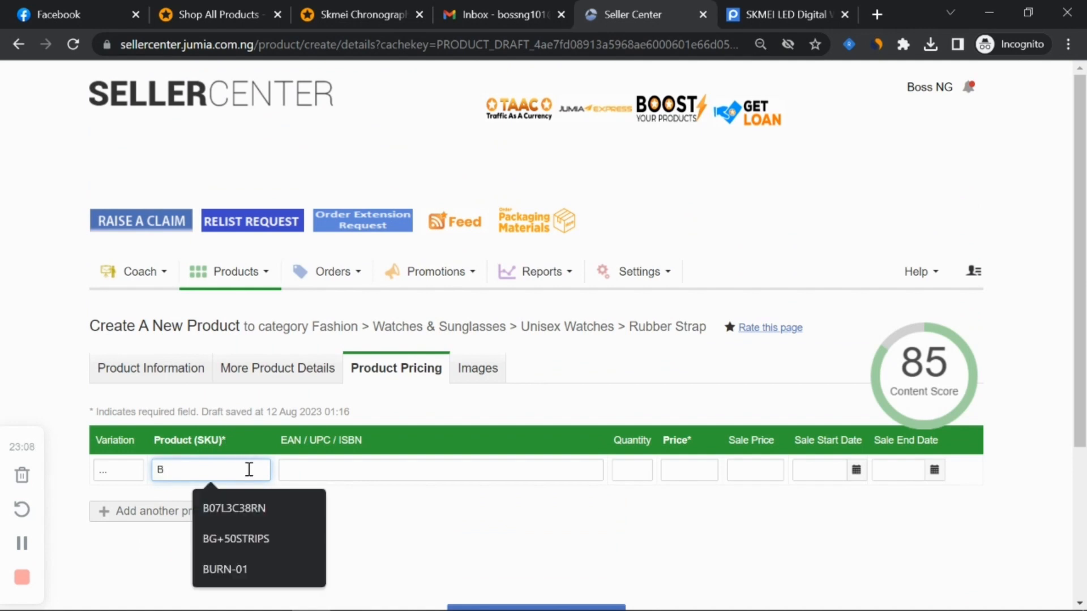
text(O)
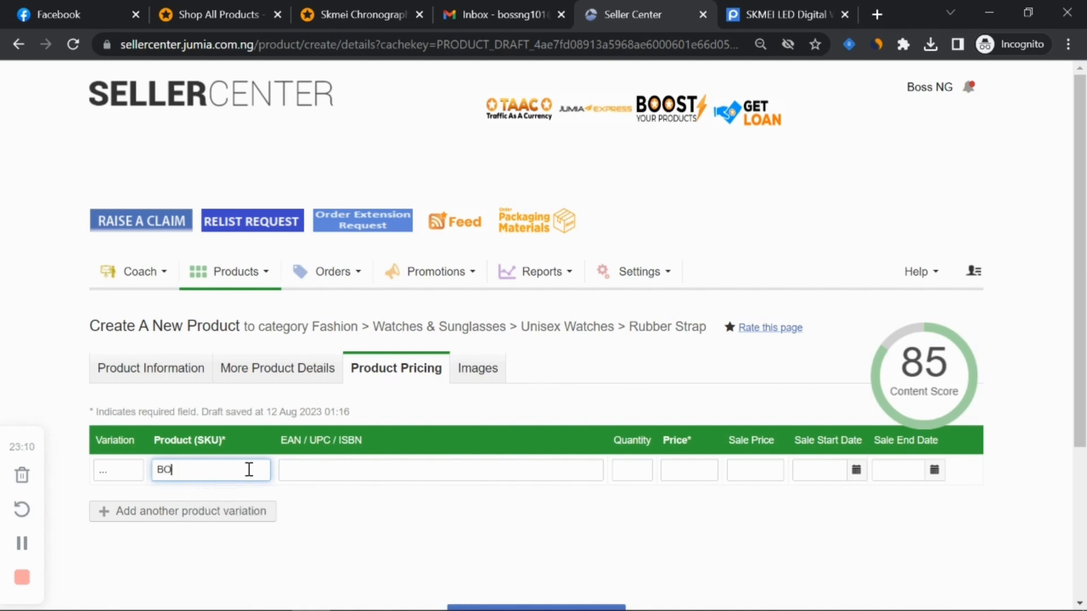
key(BackSpace)
text(S-SKM-BLCK01)
click(170, 471)
text(N)
key(BackSpace)
Step: Set the variation's quantity to 10 and its regular price to 16,500
click(629, 471)
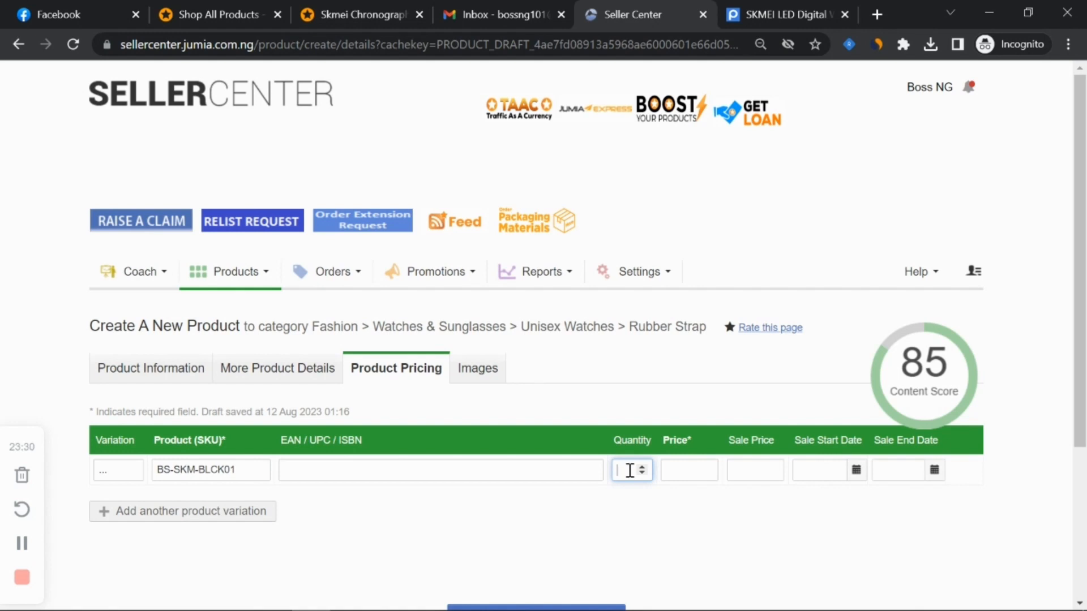
click(702, 471)
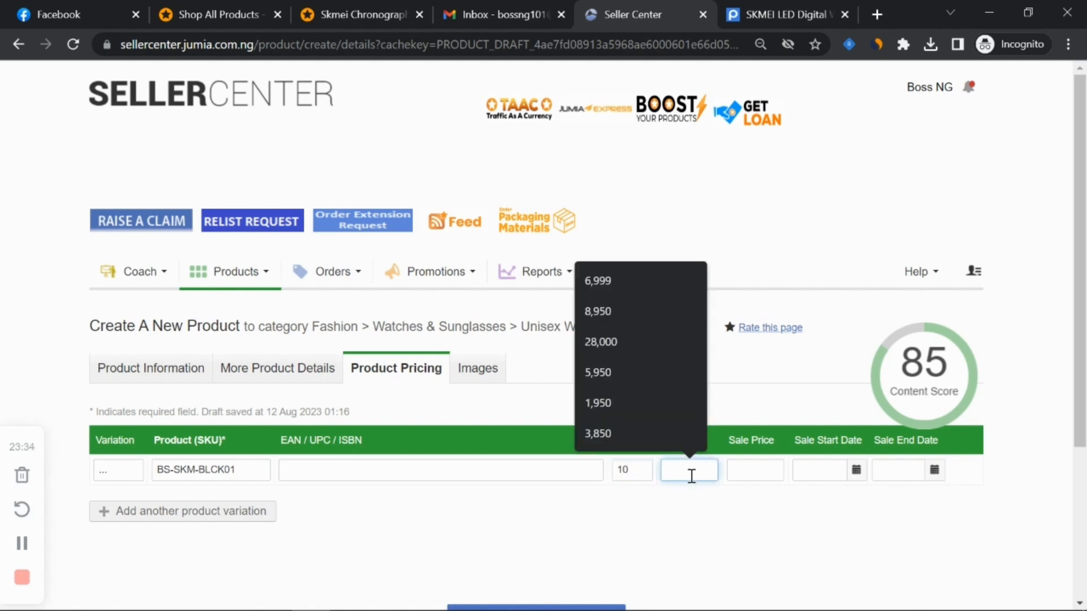
text(16500)
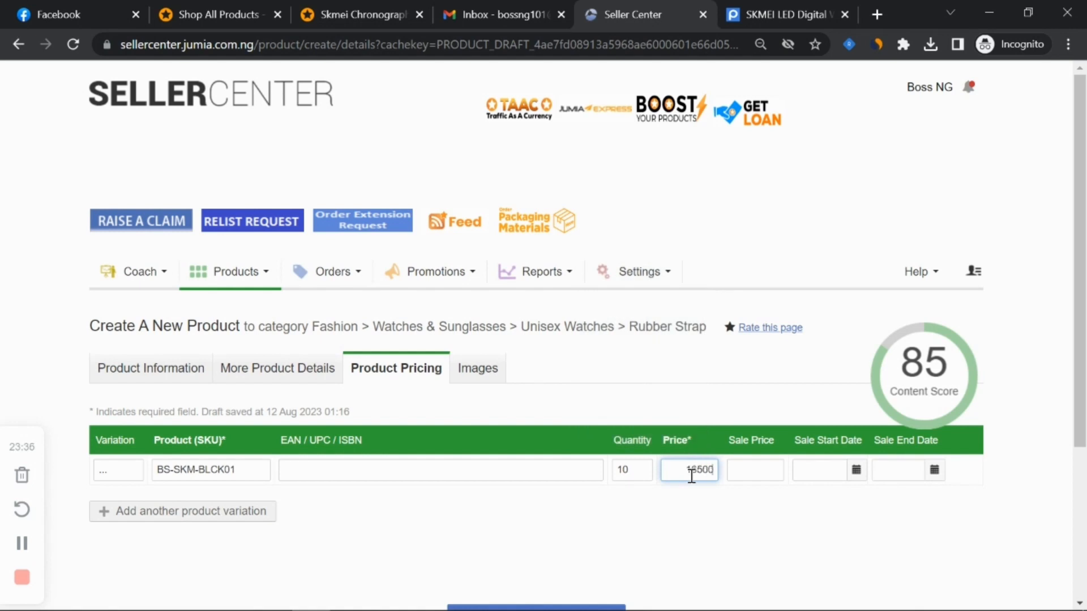
key(Tab)
Step: Set the variation's sale price to 14,450
text(1)
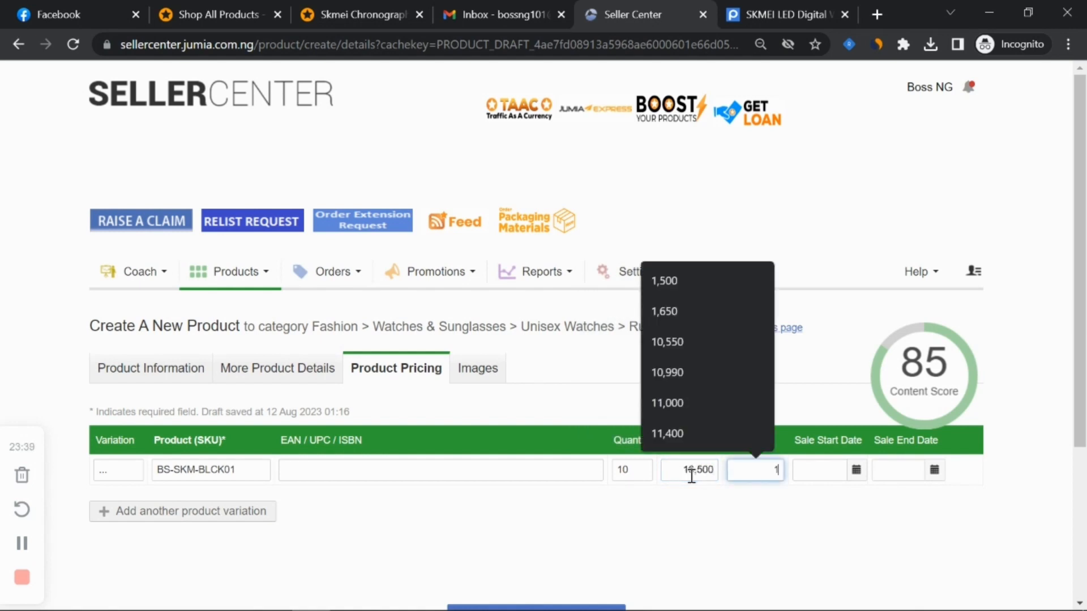
text(4)
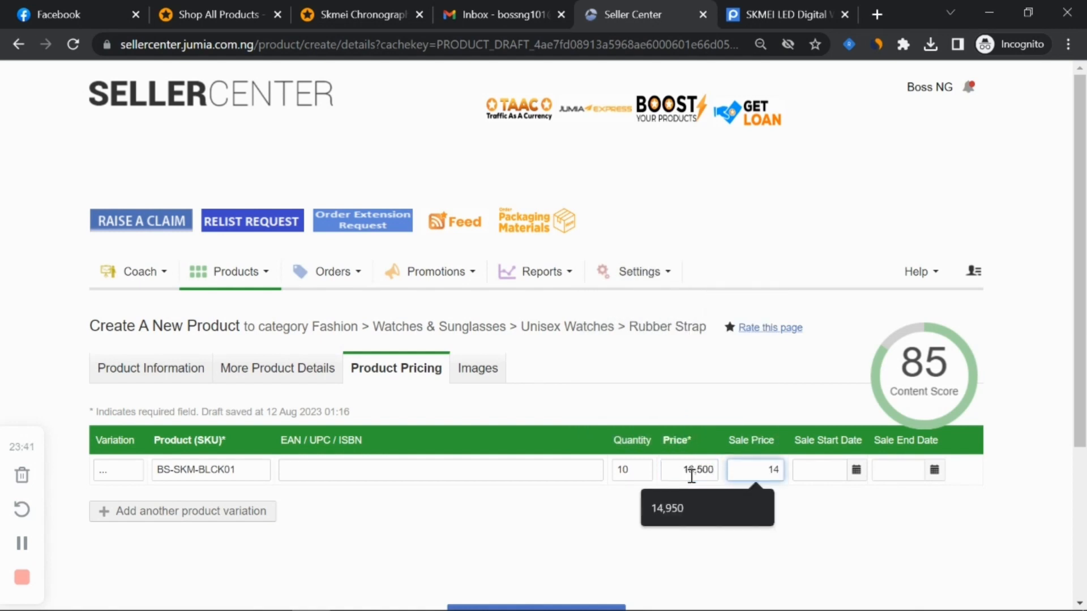
text(300)
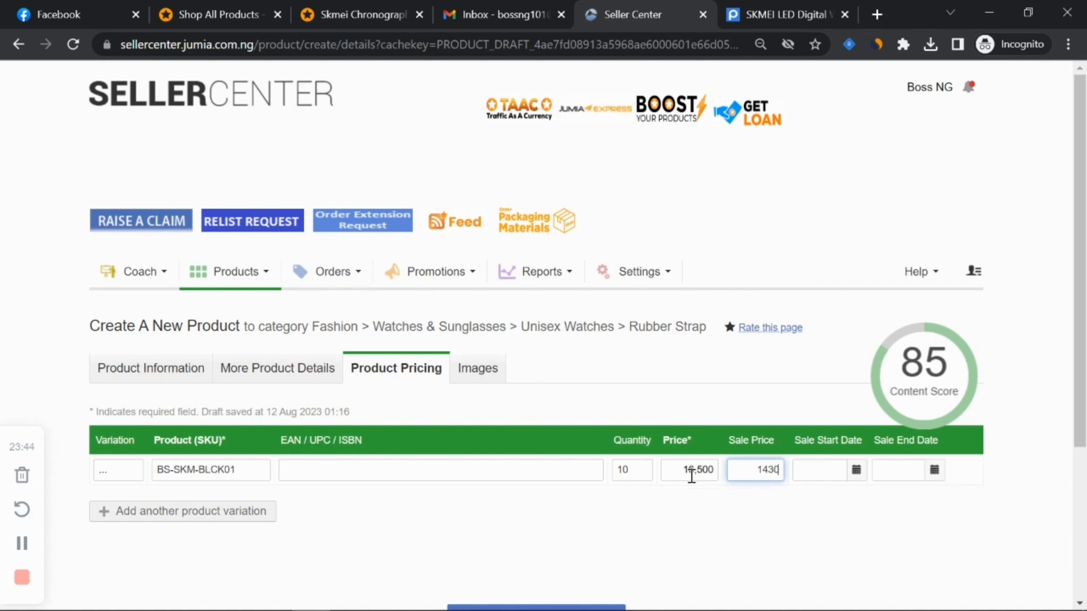
key(BackSpace)
key(BackSpace)
text(450)
click(630, 488)
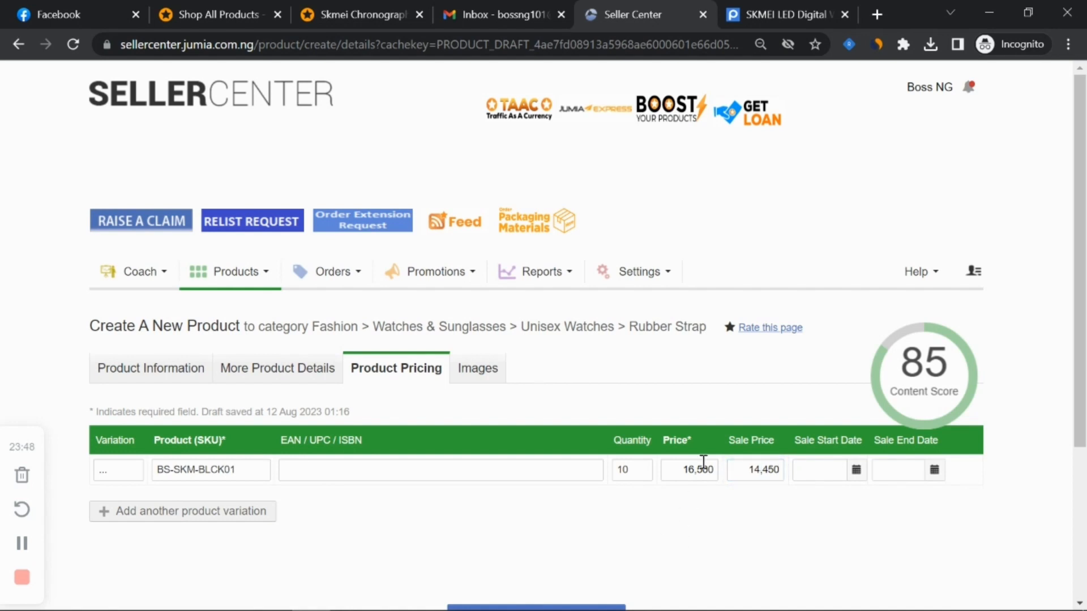
double_click(700, 471)
drag(748, 474, 657, 477)
click(706, 465)
click(664, 502)
Step: Set the variation's sale start date to 12 August 2023
click(856, 470)
scroll(979, 380, down, 3)
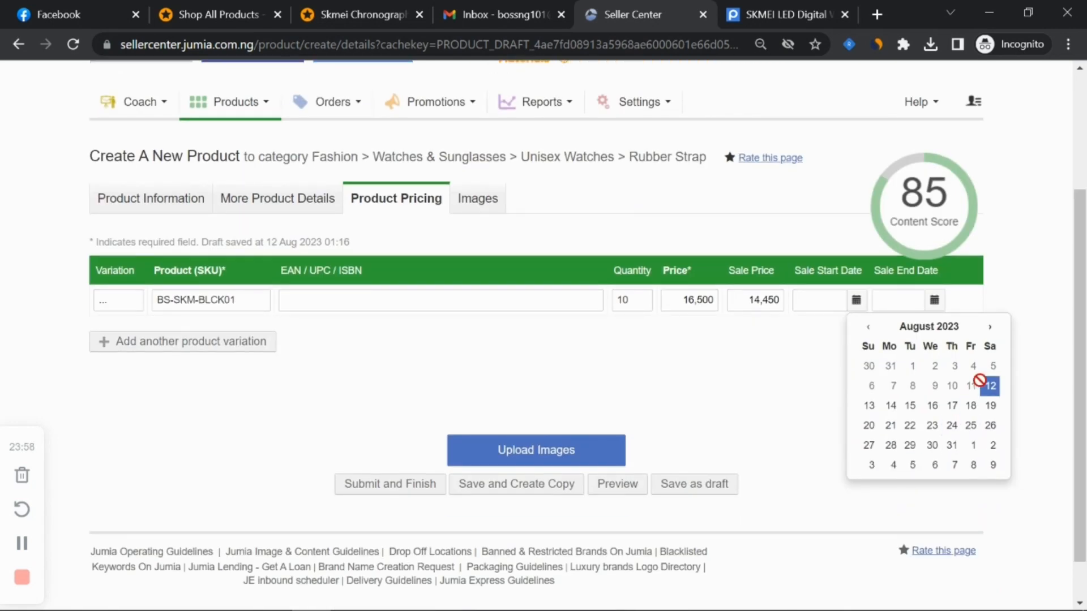
click(990, 387)
click(874, 317)
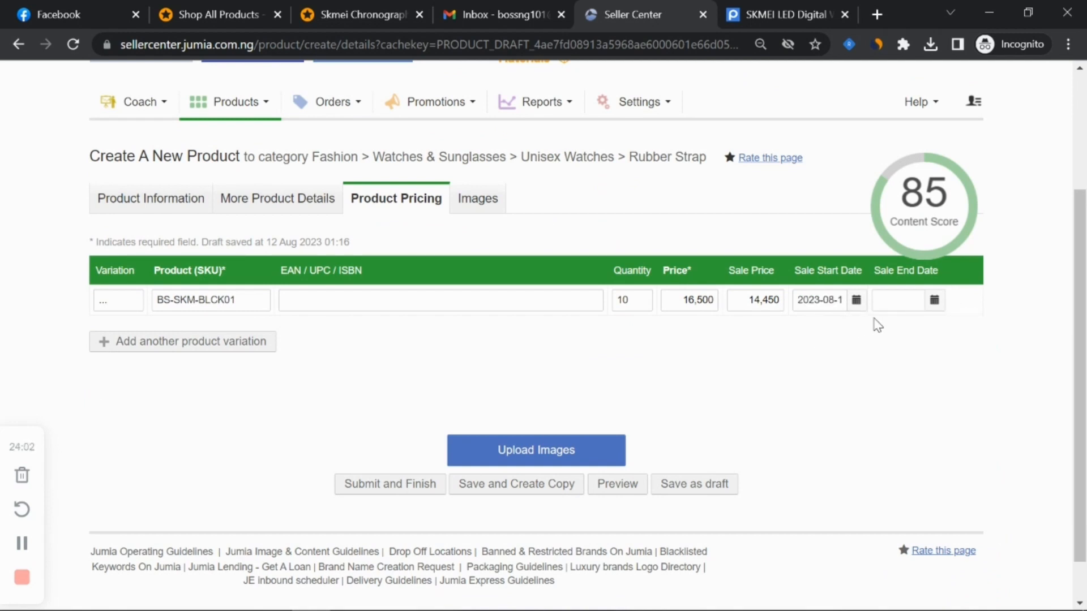
Step: Set the variation's sale end date to 12 August 2026
click(934, 302)
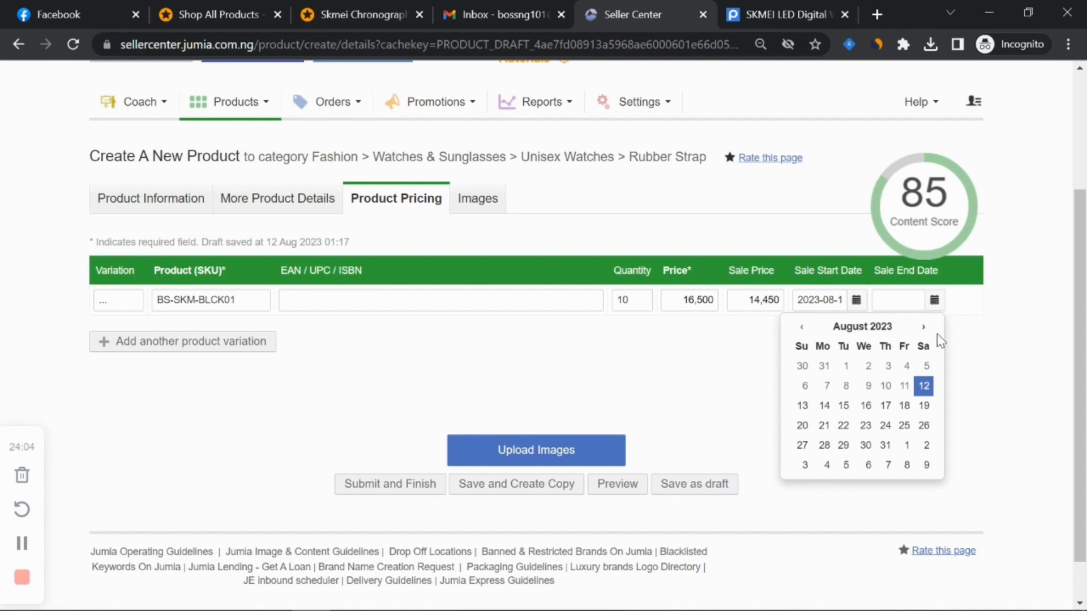
click(924, 386)
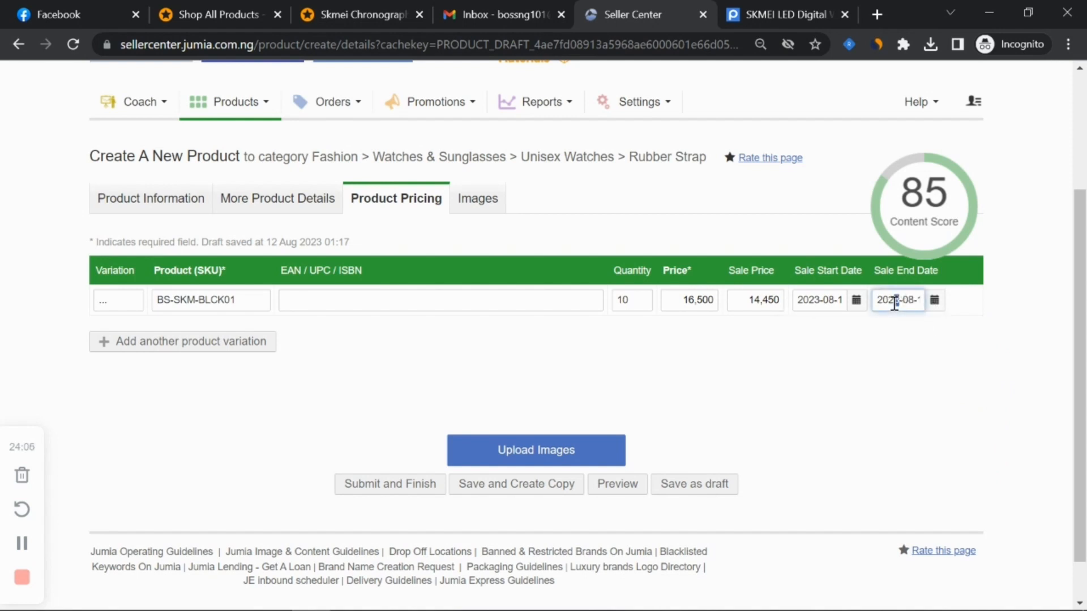
text(6)
click(797, 381)
click(934, 300)
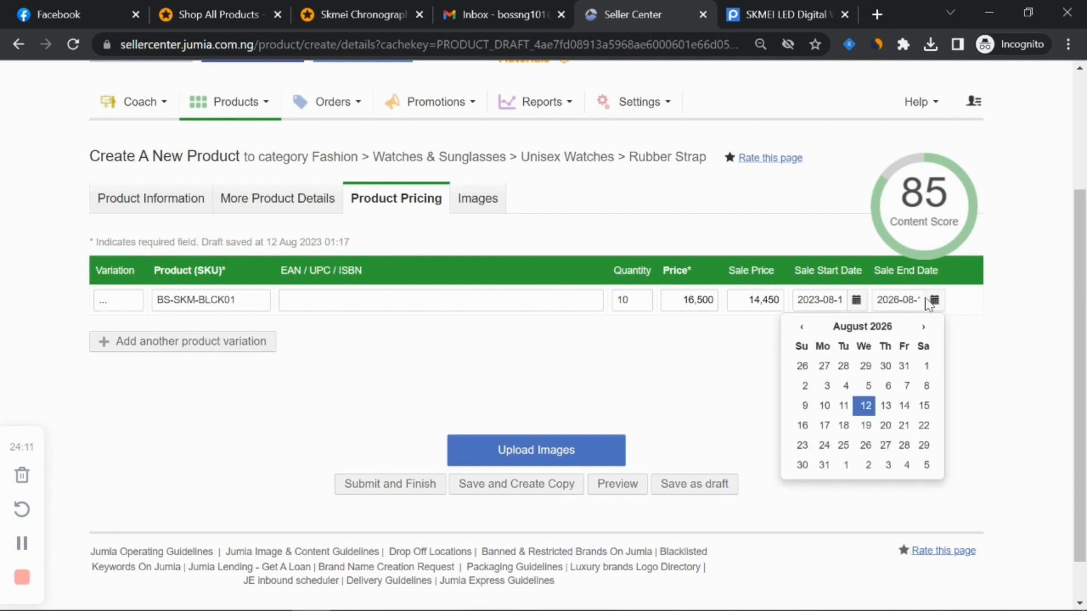
click(967, 324)
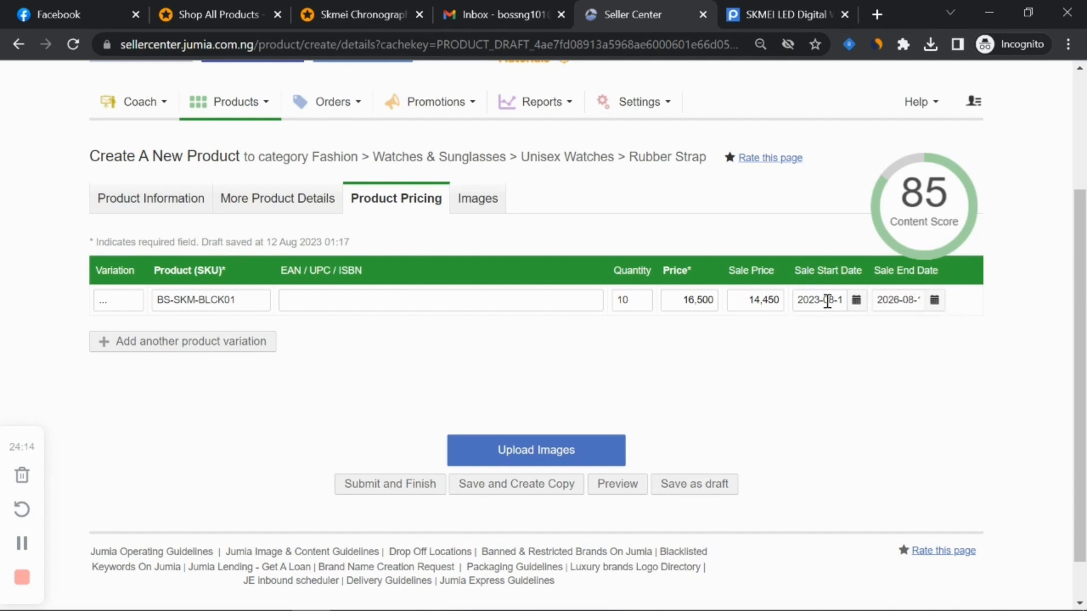
click(897, 302)
text(6)
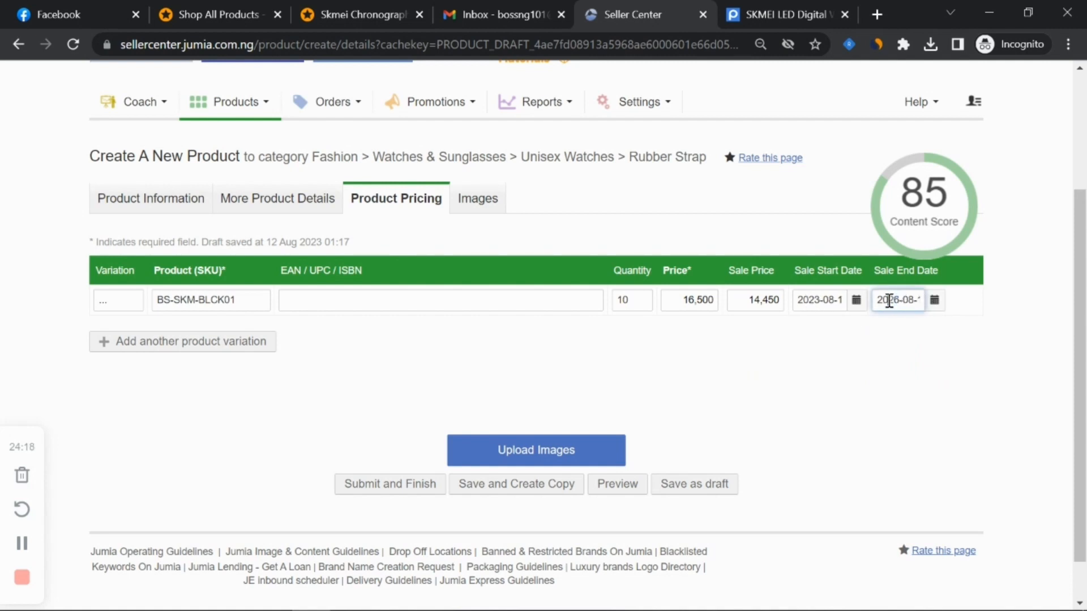
click(773, 300)
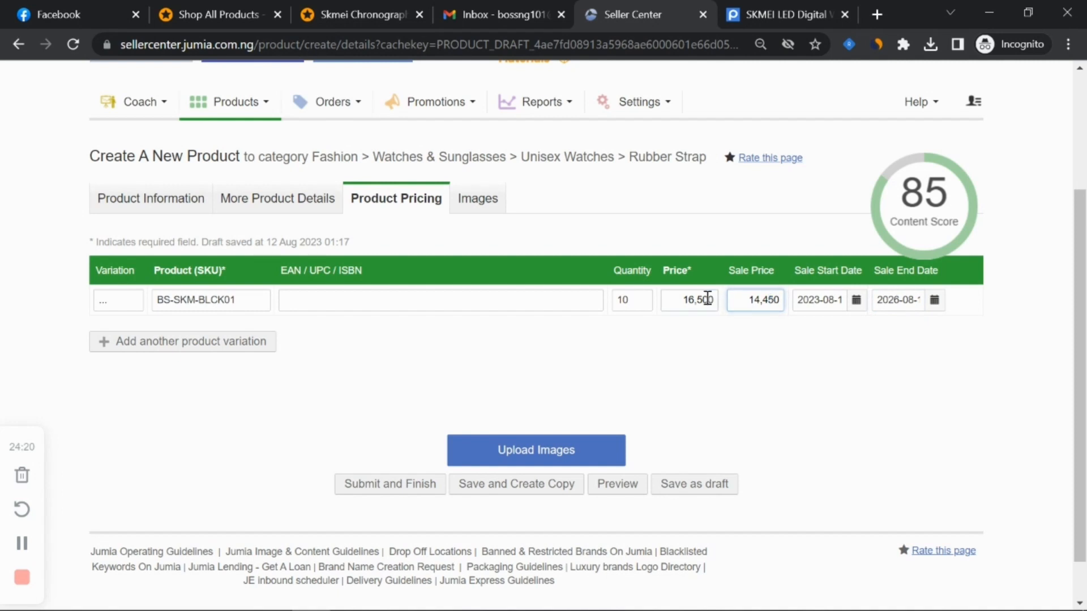
drag(708, 300, 683, 298)
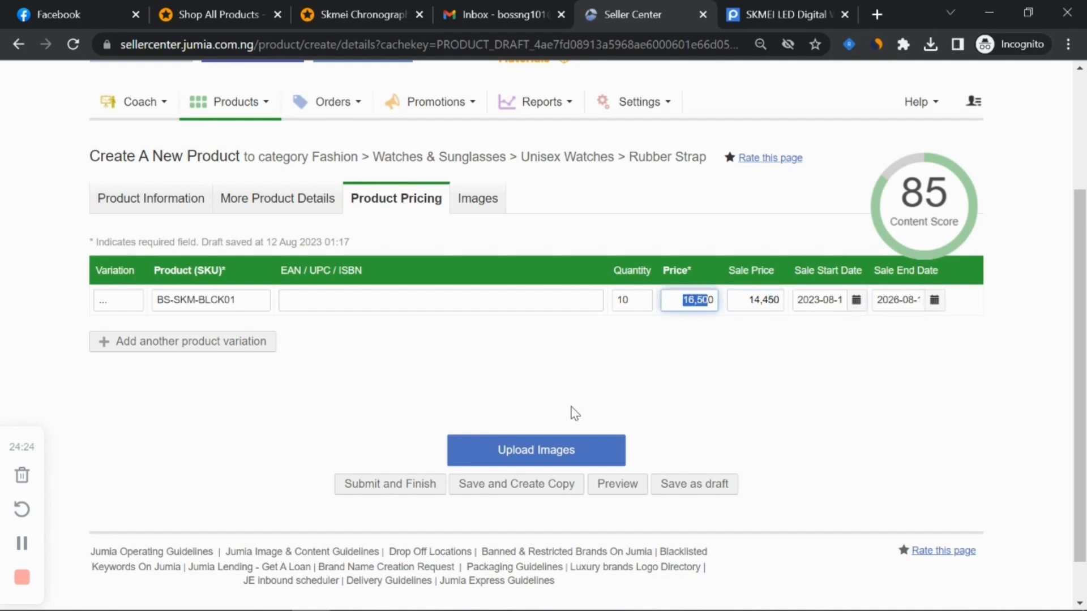
click(568, 384)
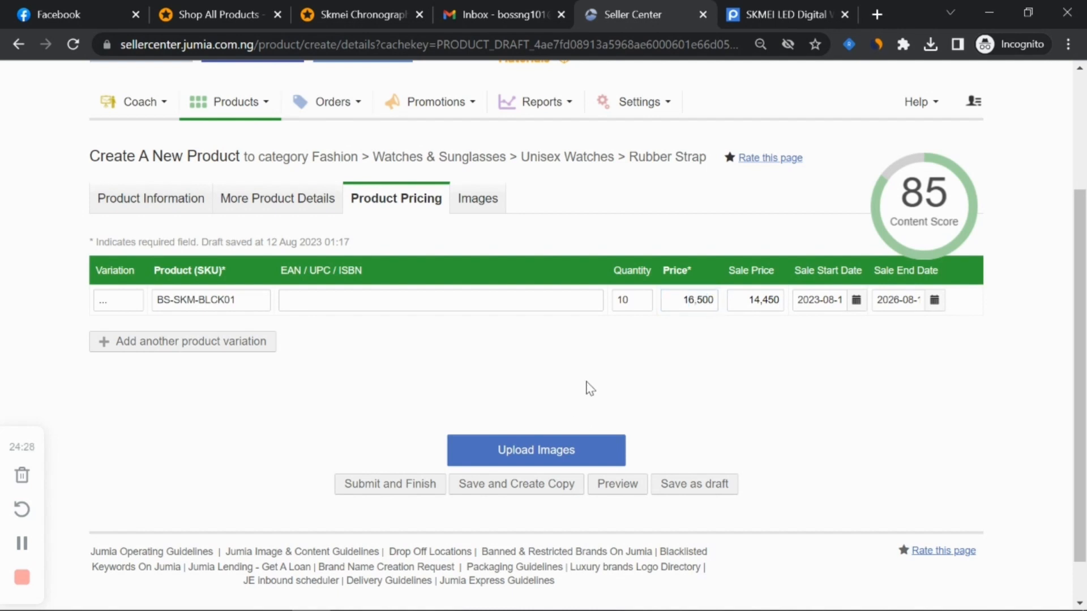
Step: Proceed to the product images and upload the dark-background SKMEI watch photo from Downloads as the main image
click(533, 450)
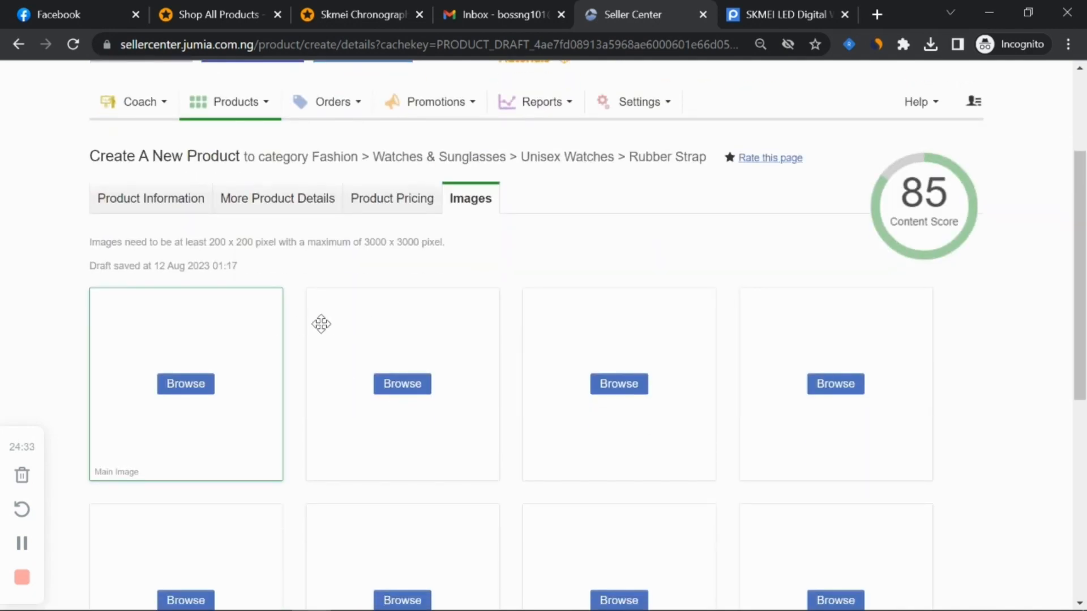
click(204, 385)
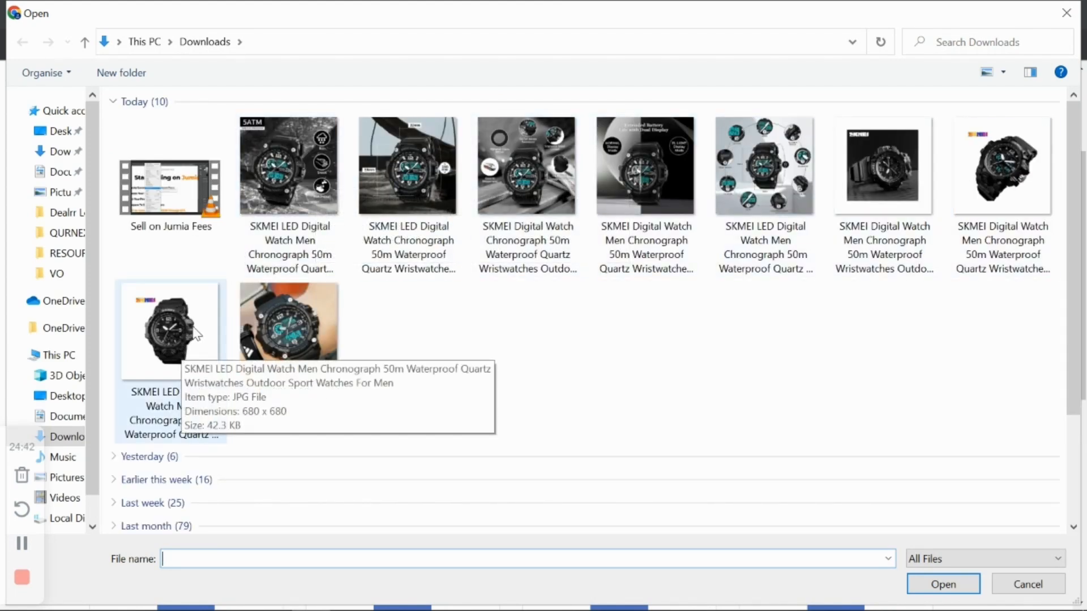
double_click(871, 171)
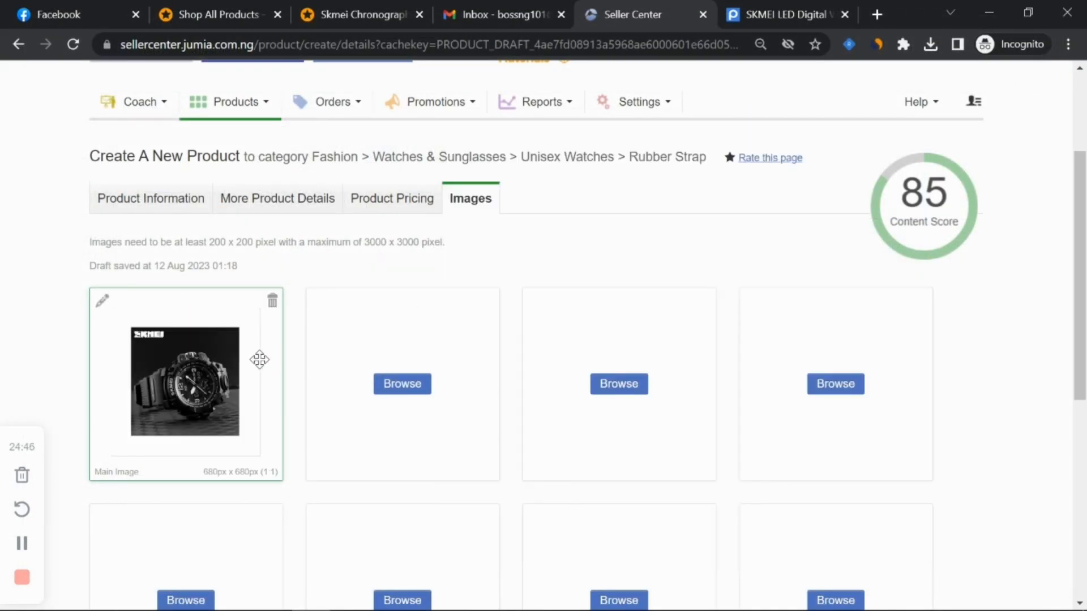
Step: Upload the white-background front view, dimensions, features, 5ATM and function-diagram watch photos to the next five image slots
click(404, 385)
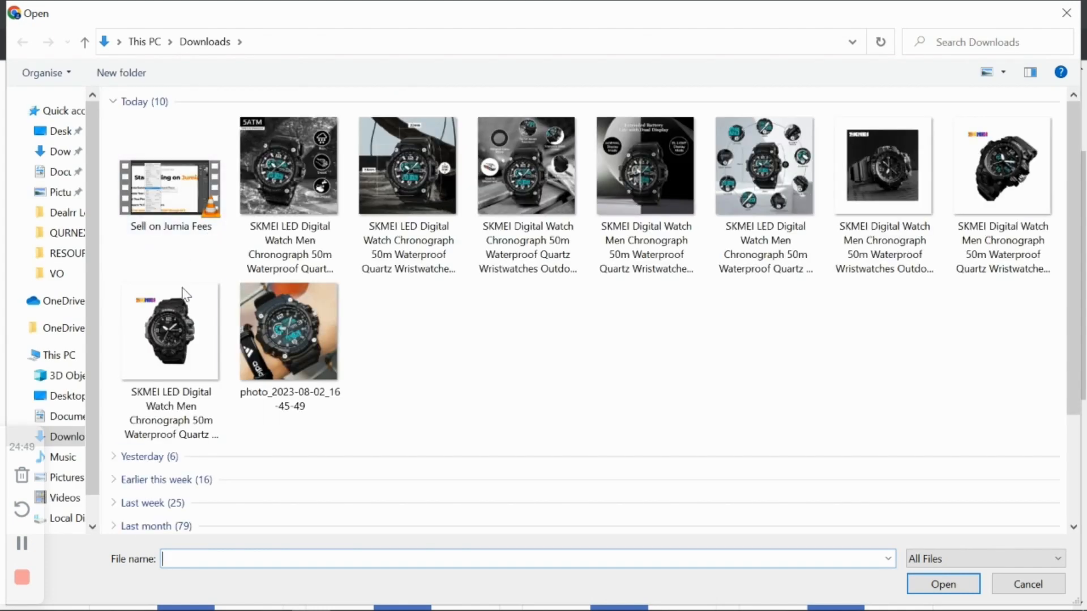
double_click(183, 293)
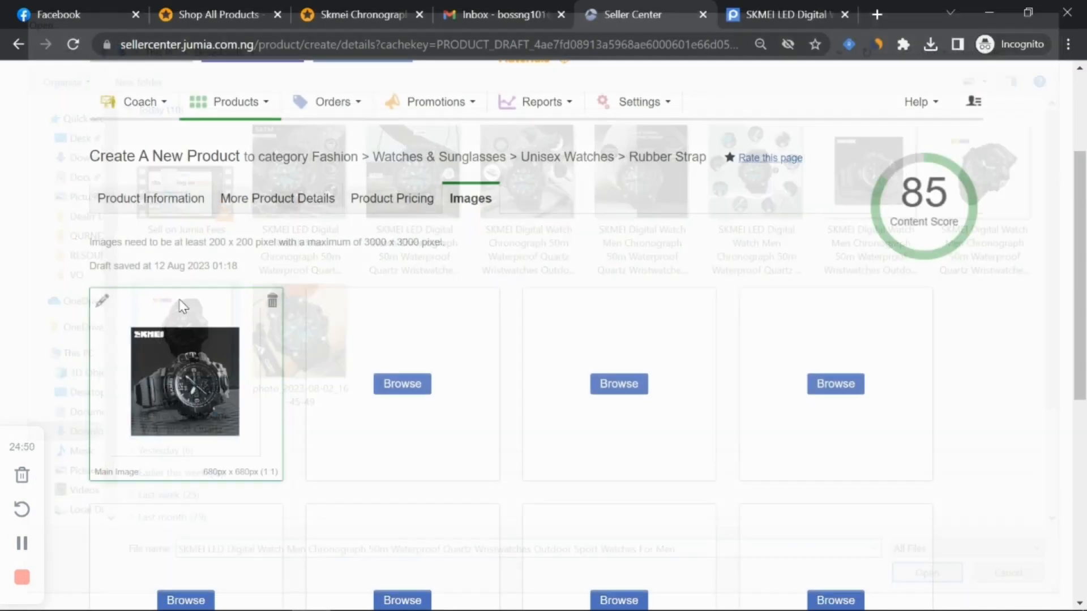
click(610, 385)
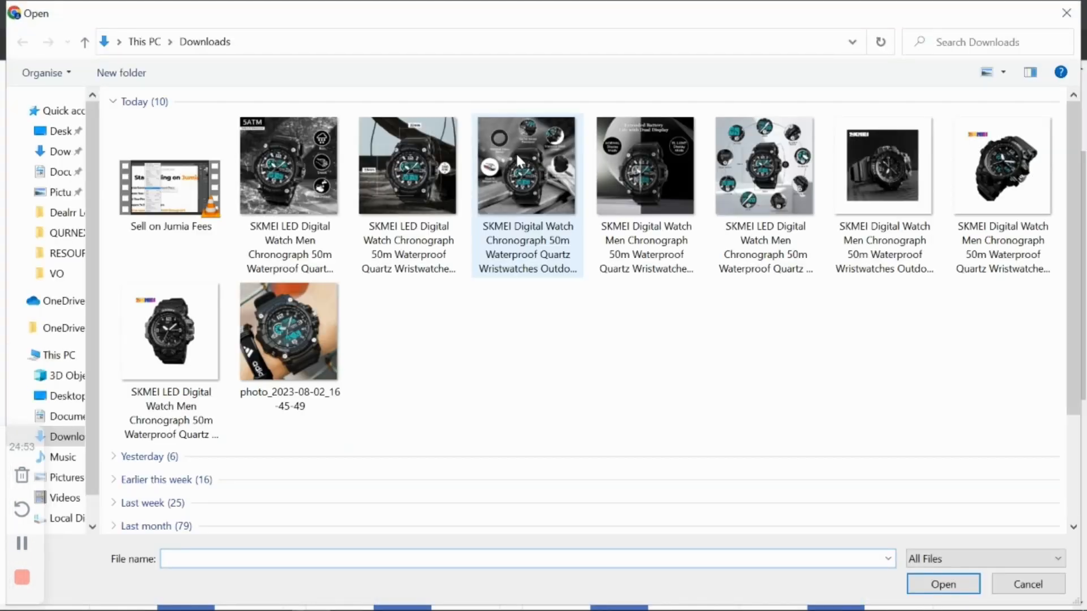
double_click(413, 156)
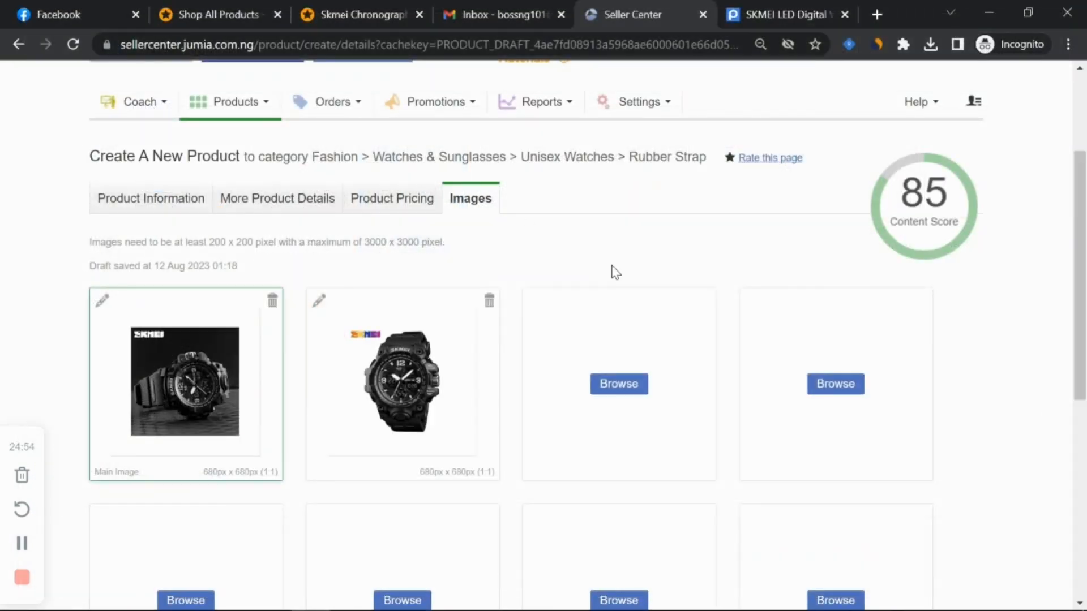
click(833, 383)
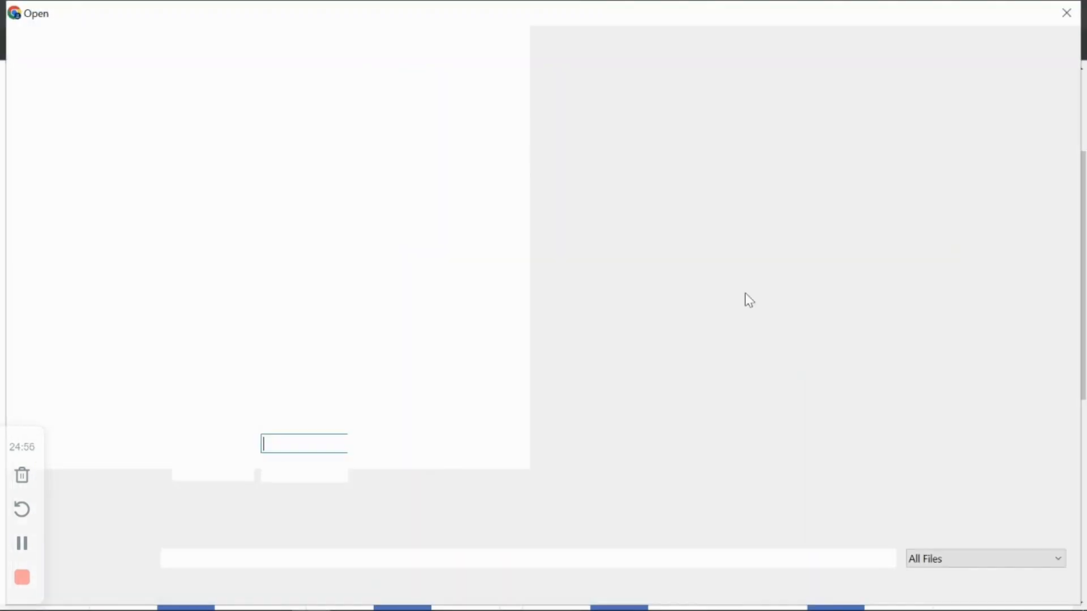
double_click(297, 173)
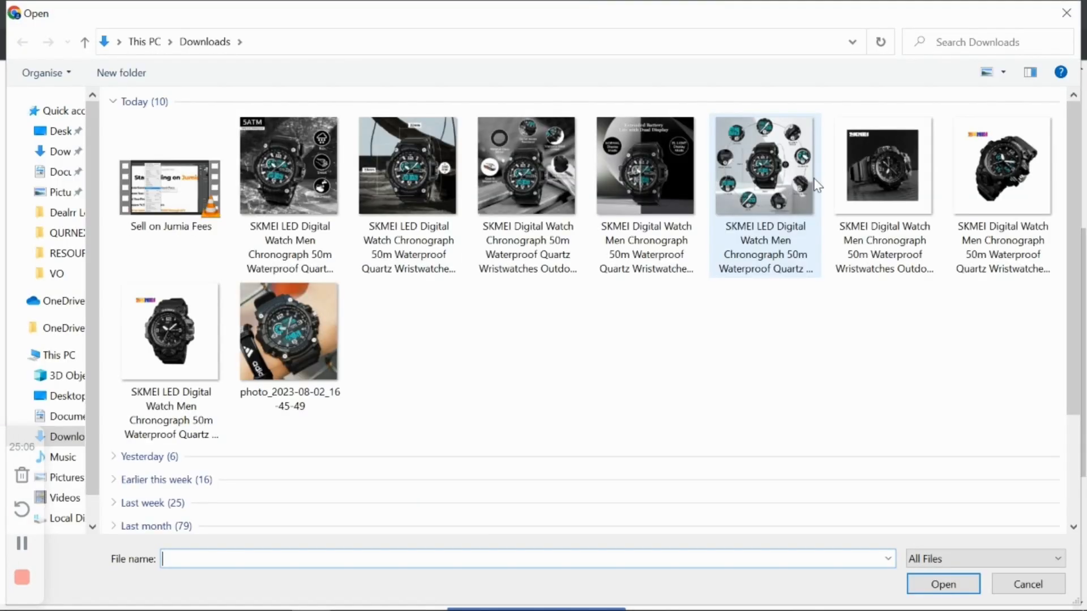
double_click(793, 184)
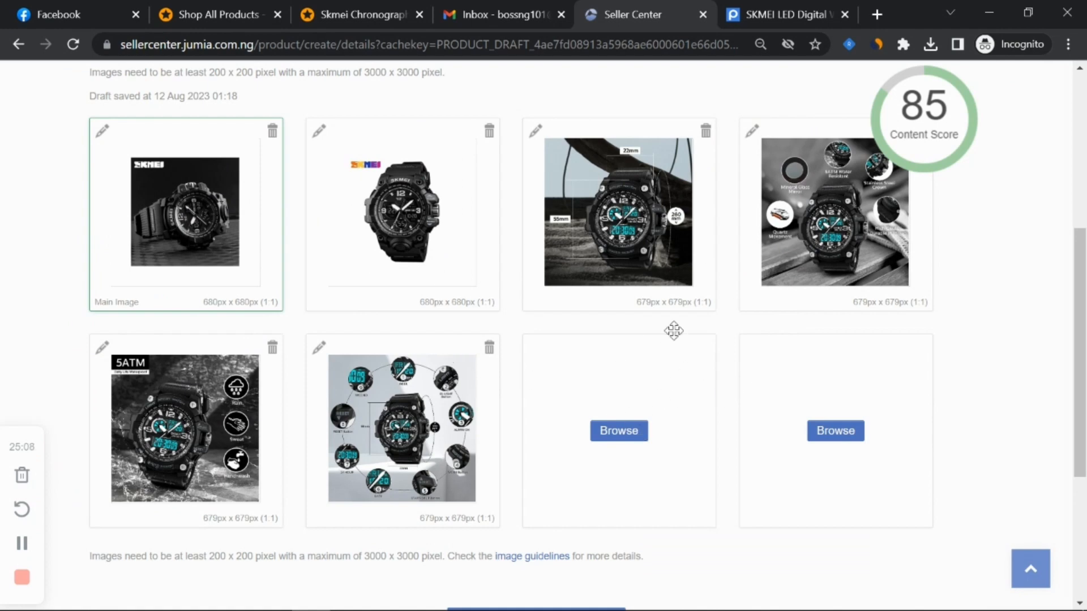
scroll(672, 330, up, 3)
scroll(557, 325, down, 3)
scroll(628, 218, down, 5)
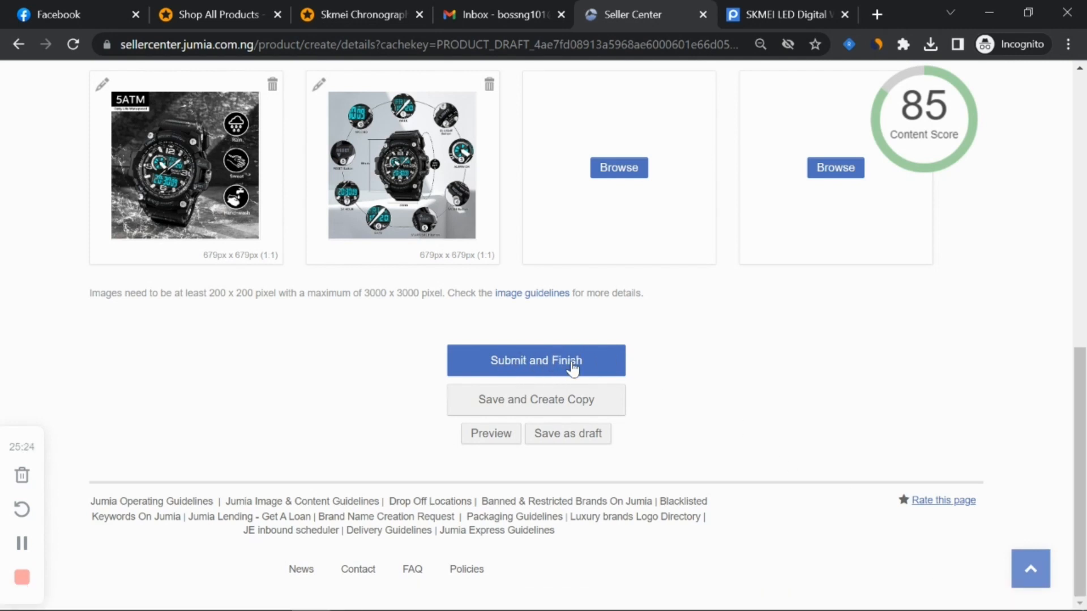
click(550, 365)
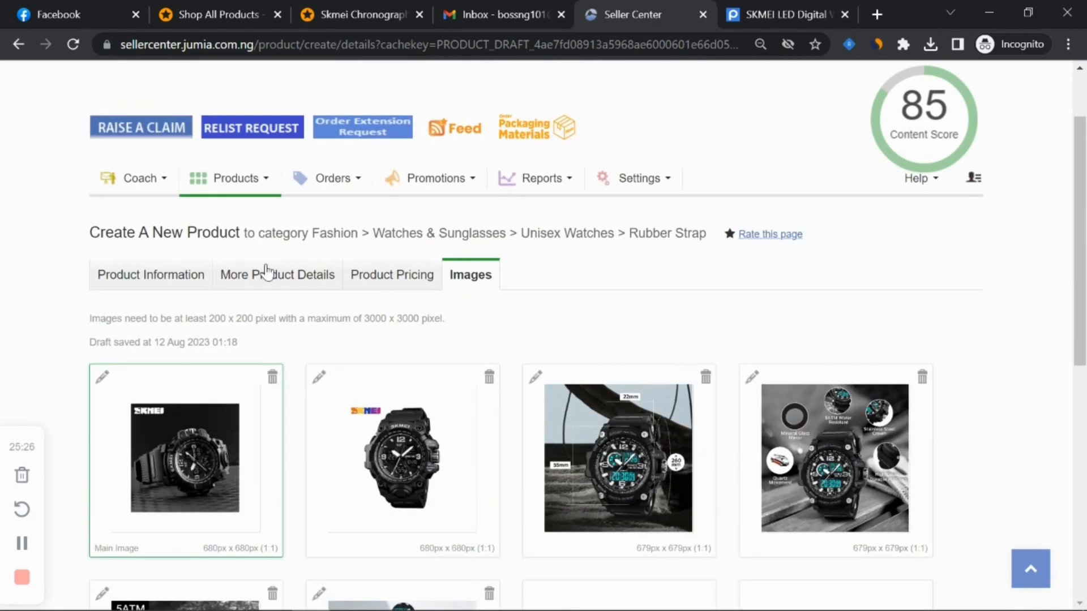
scroll(509, 305, down, 7)
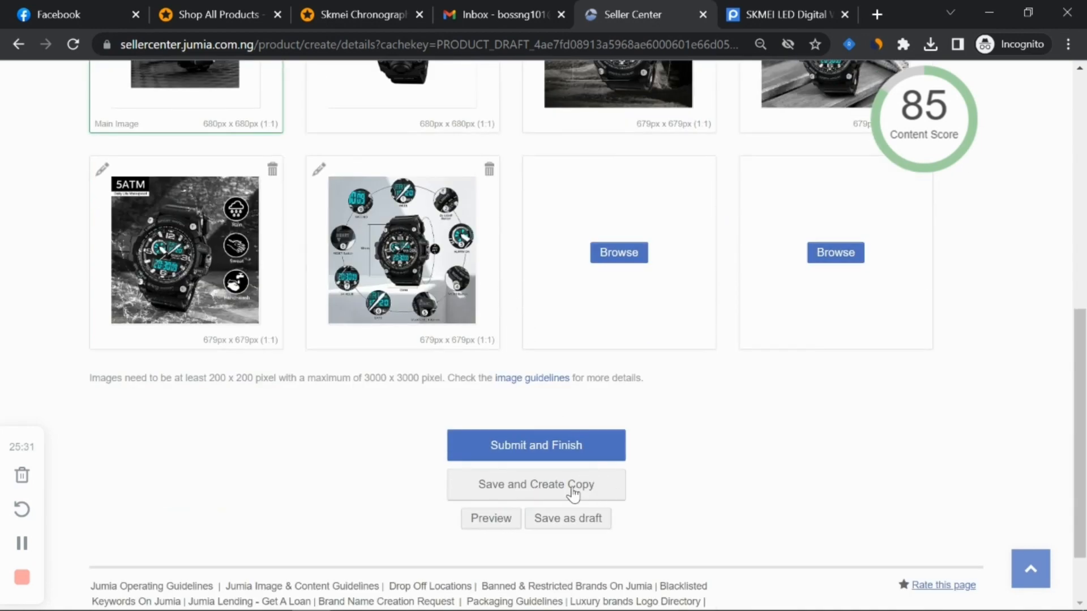
scroll(510, 397, up, 10)
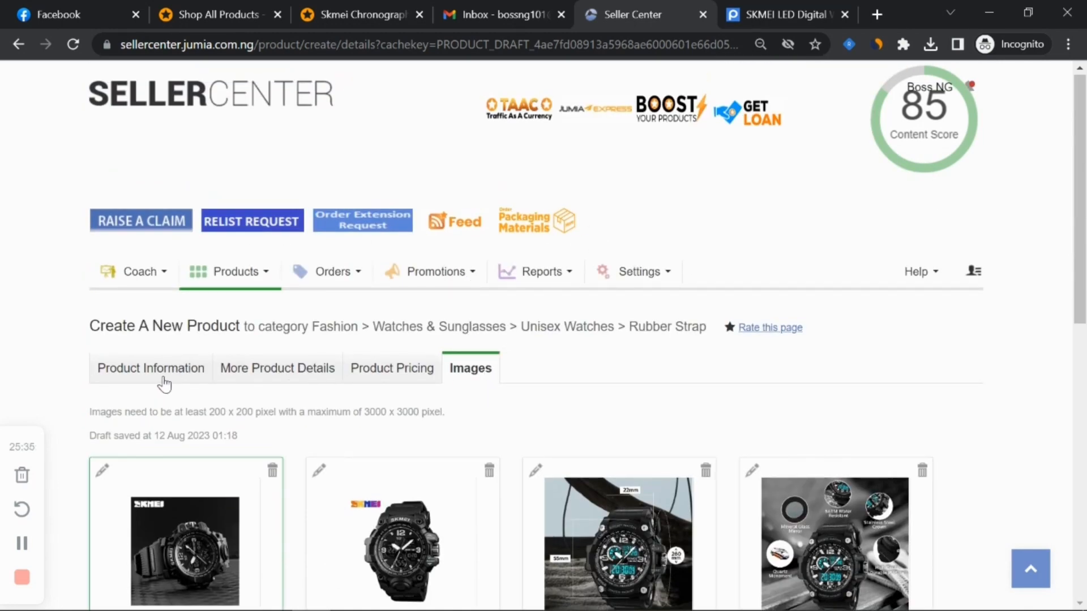
Step: Submit the completed watch listing for review and check the review time in the submission notice
scroll(659, 270, down, 6)
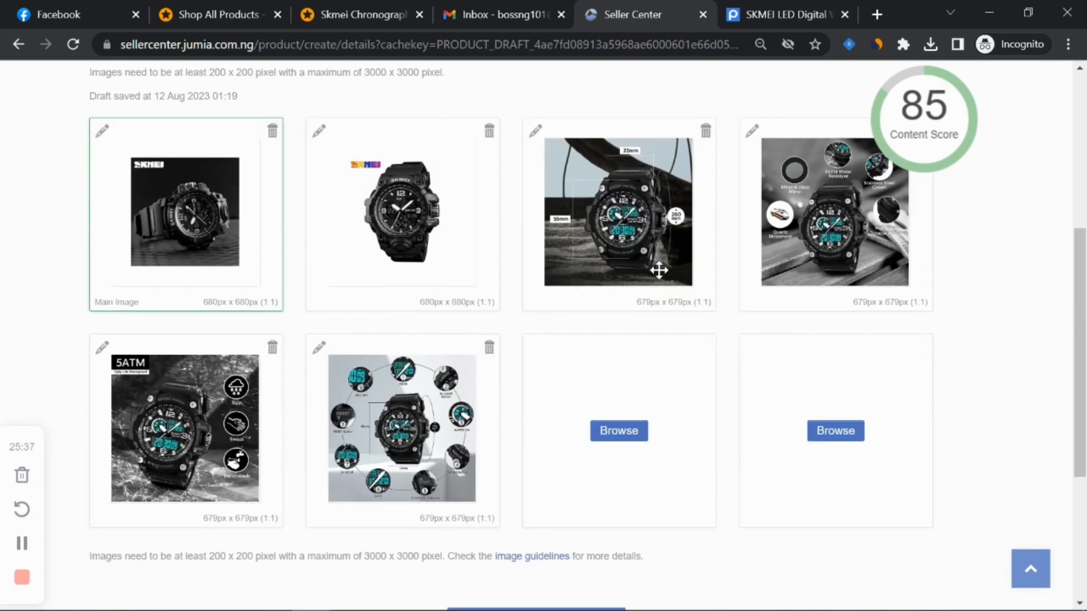
scroll(625, 512, down, 5)
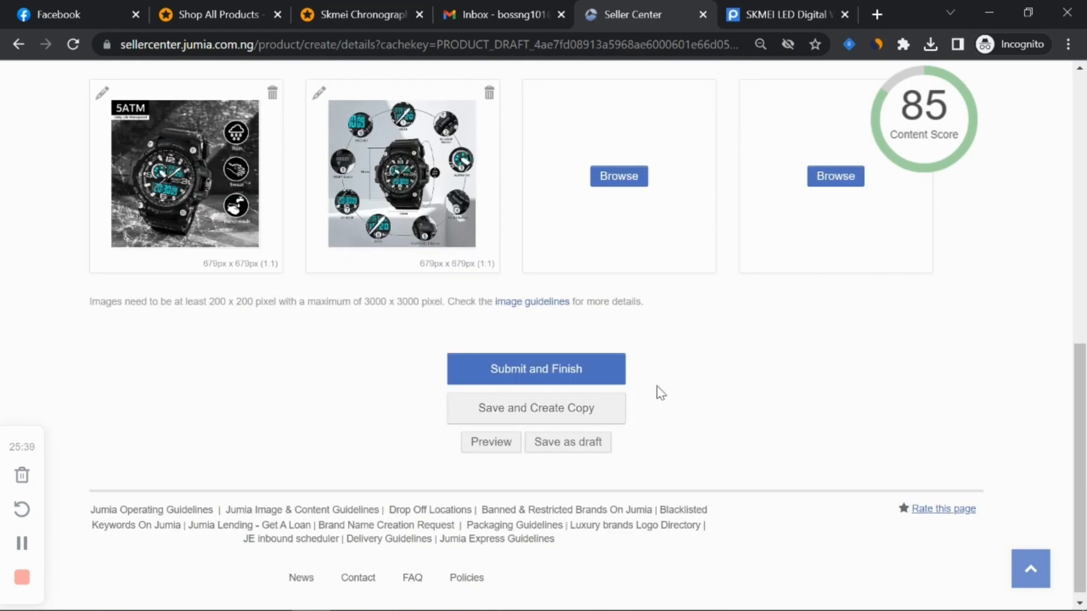
click(563, 373)
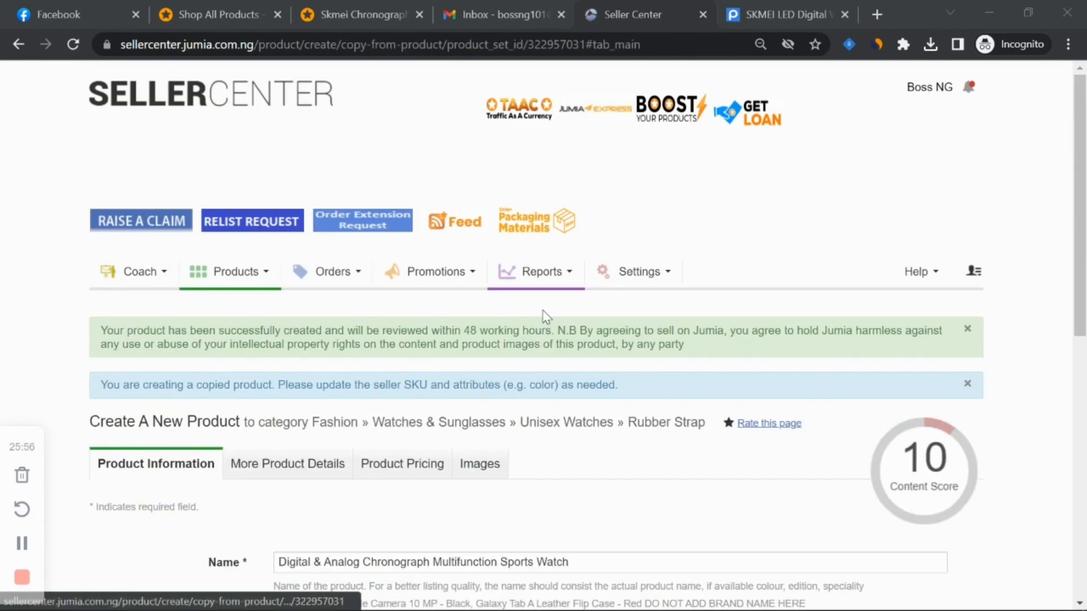
drag(106, 335, 684, 344)
click(670, 346)
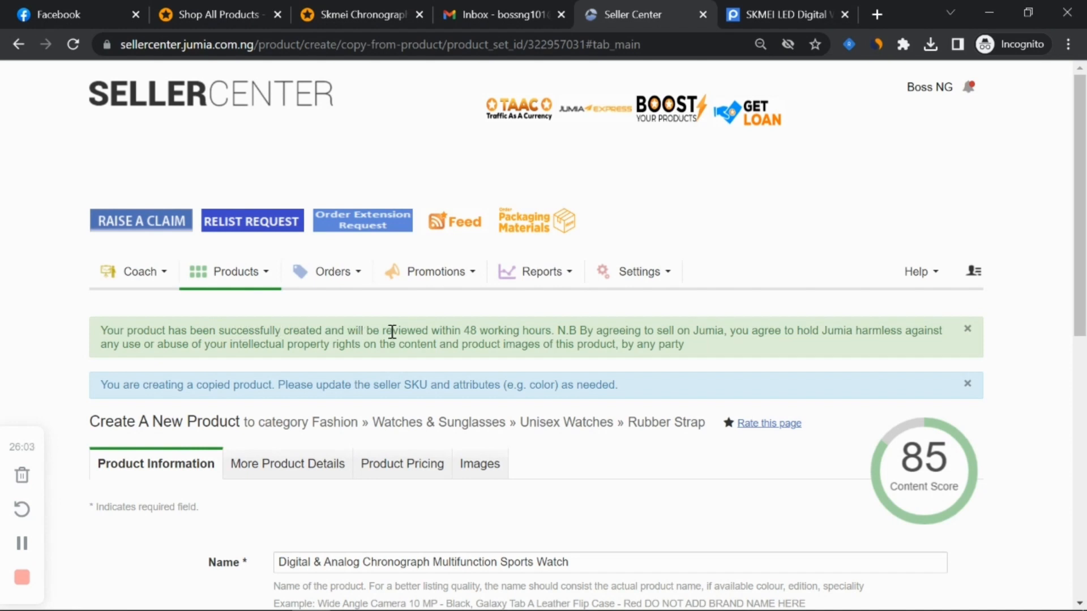
drag(465, 326, 476, 325)
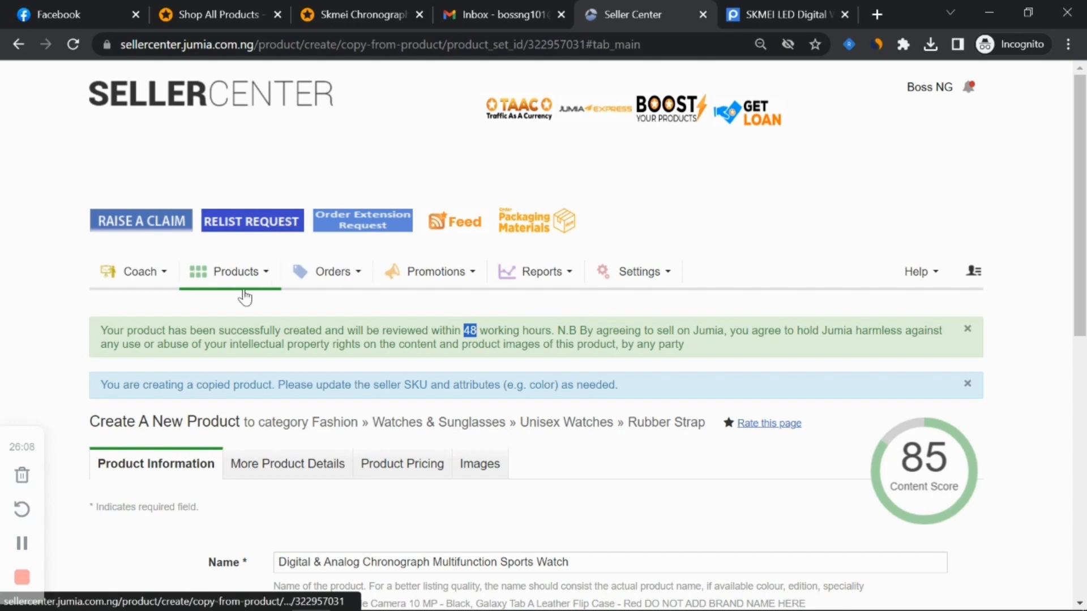
Step: Open the product management overview and check the submitted sports watch's entry in the product list
mouse_move(239, 293)
click(263, 316)
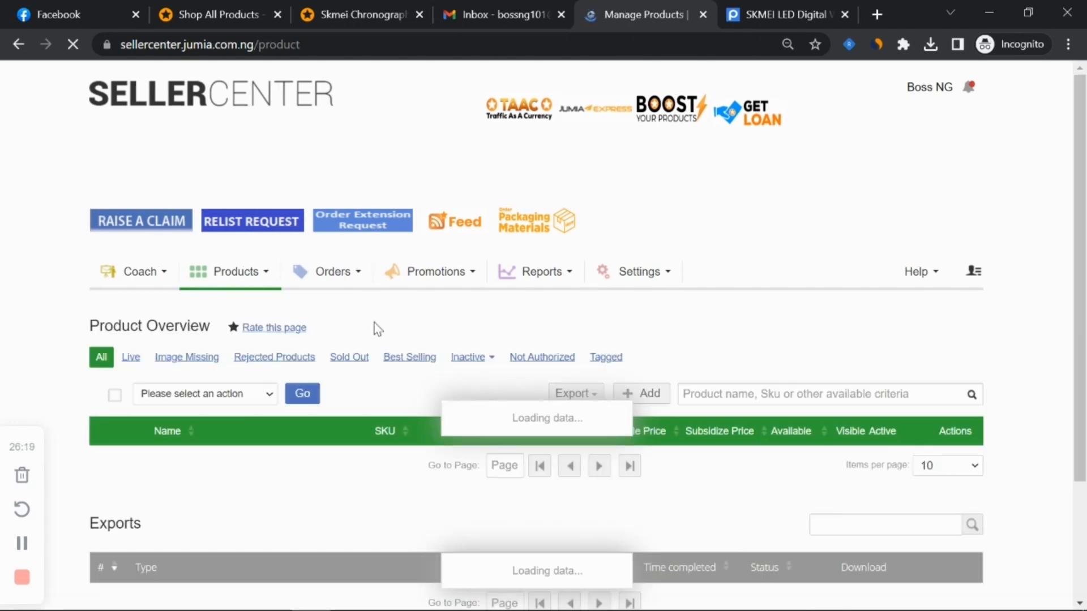
scroll(421, 321, down, 3)
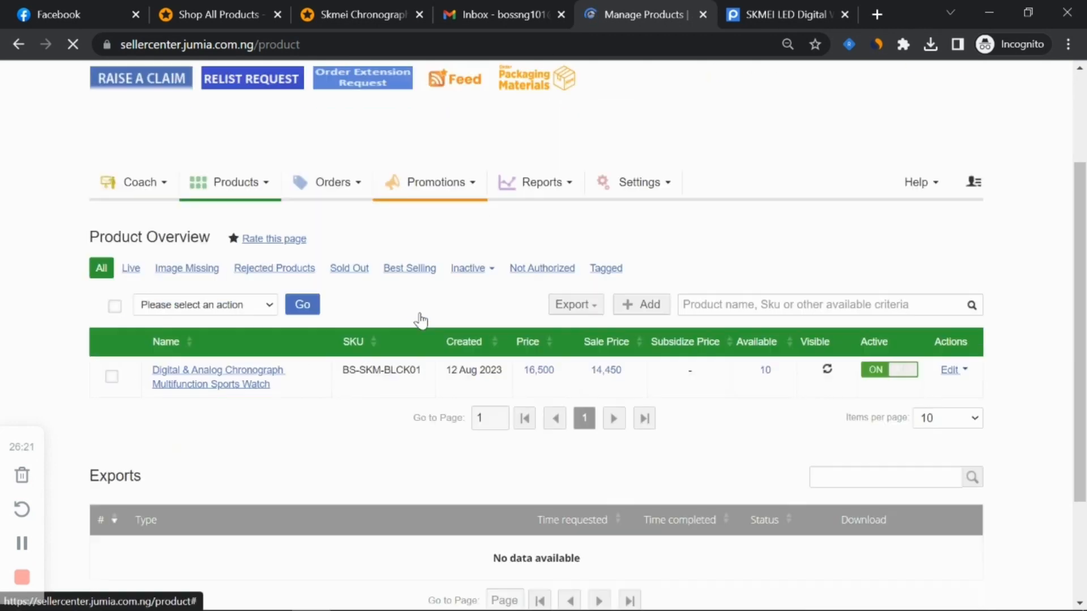
scroll(248, 359, down, 1)
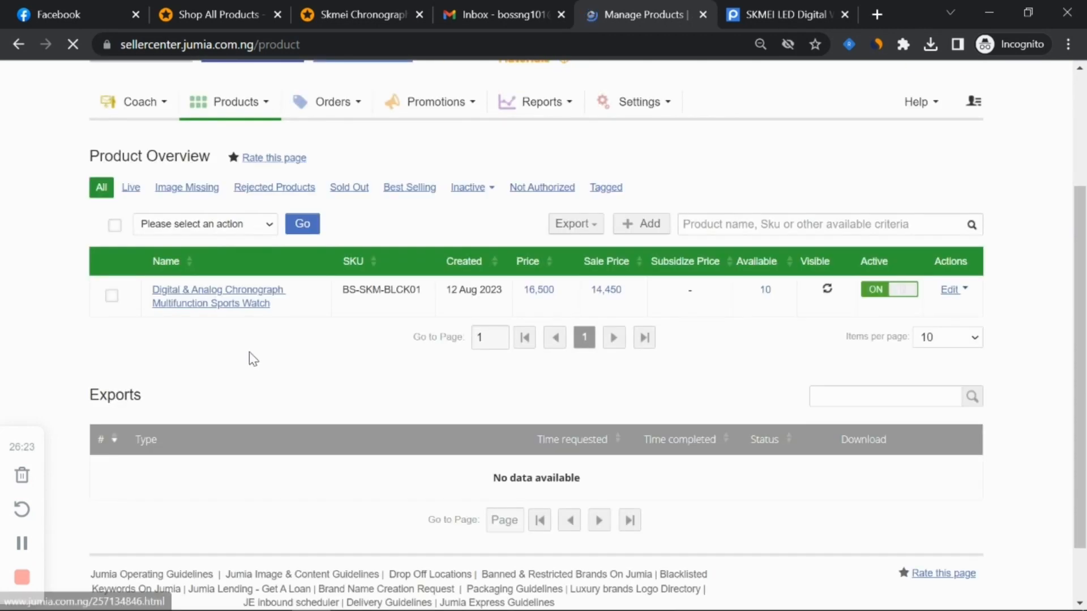
mouse_move(262, 312)
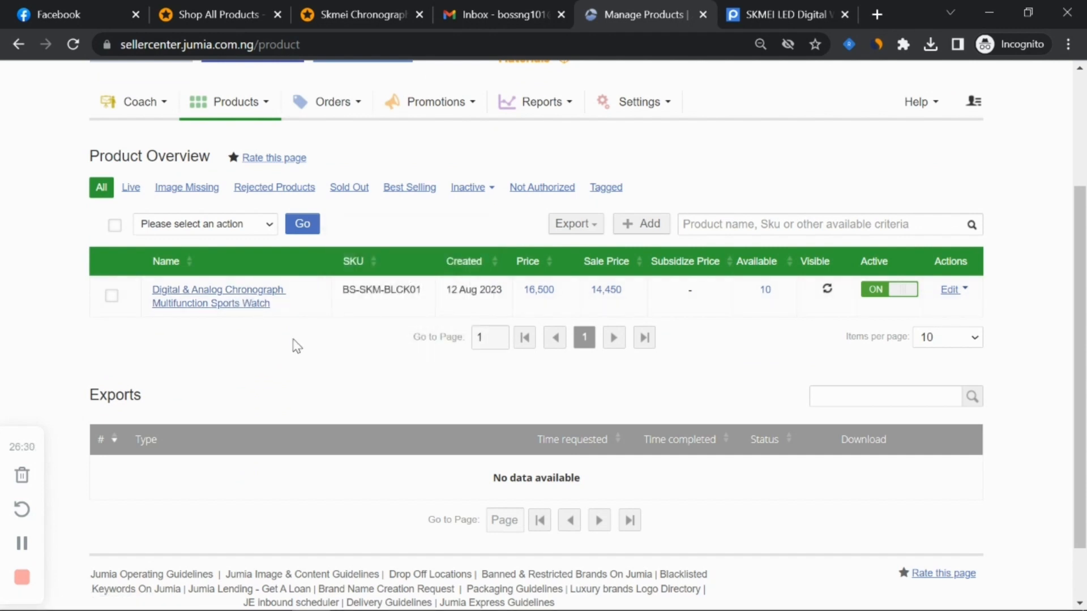
click(237, 16)
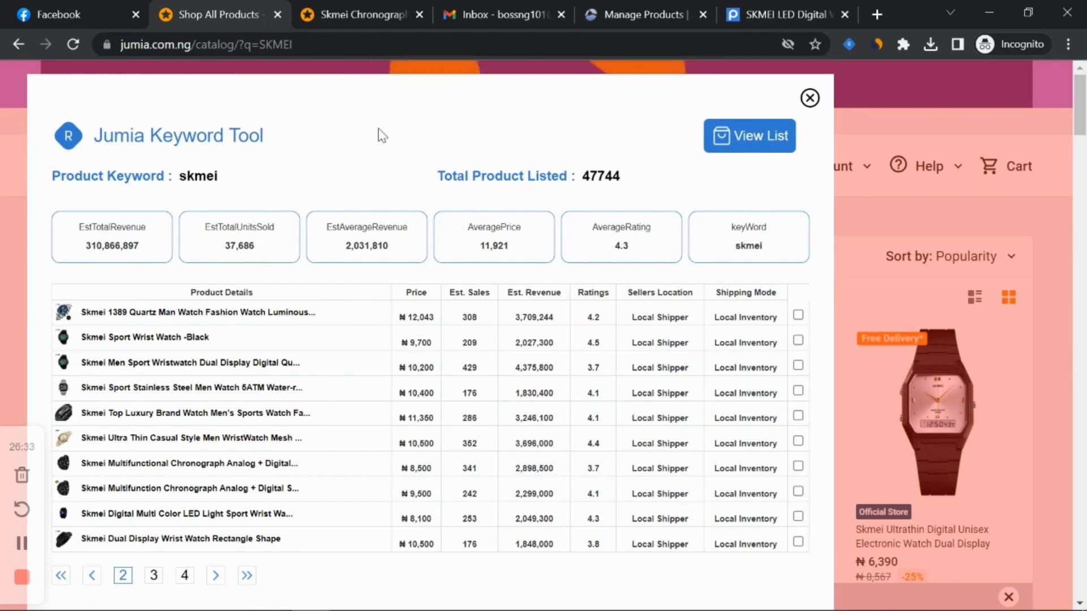
click(360, 6)
scroll(361, 205, up, 15)
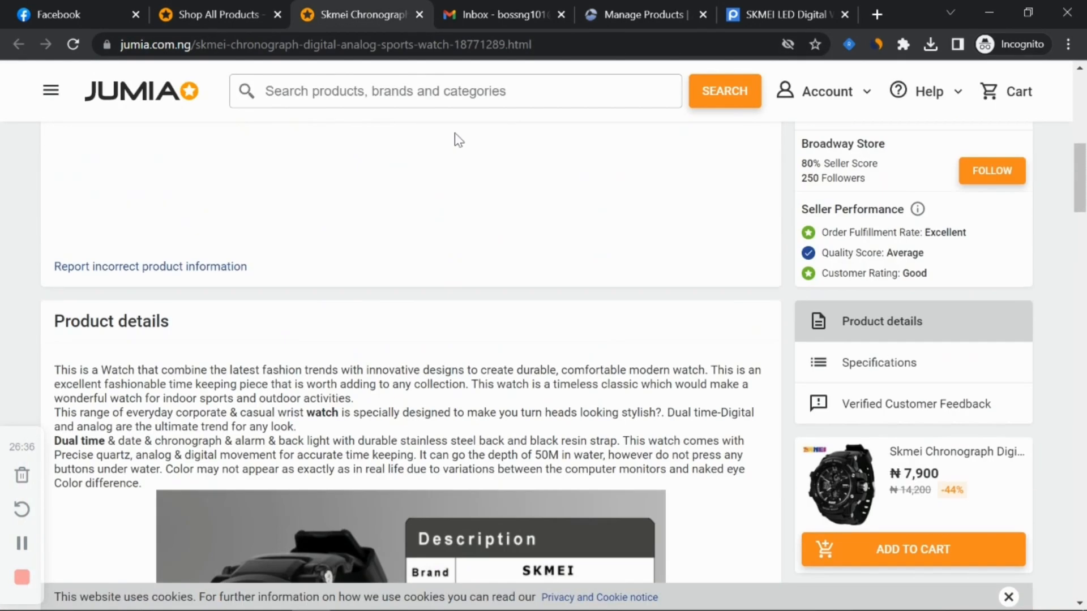
click(478, 3)
click(629, 2)
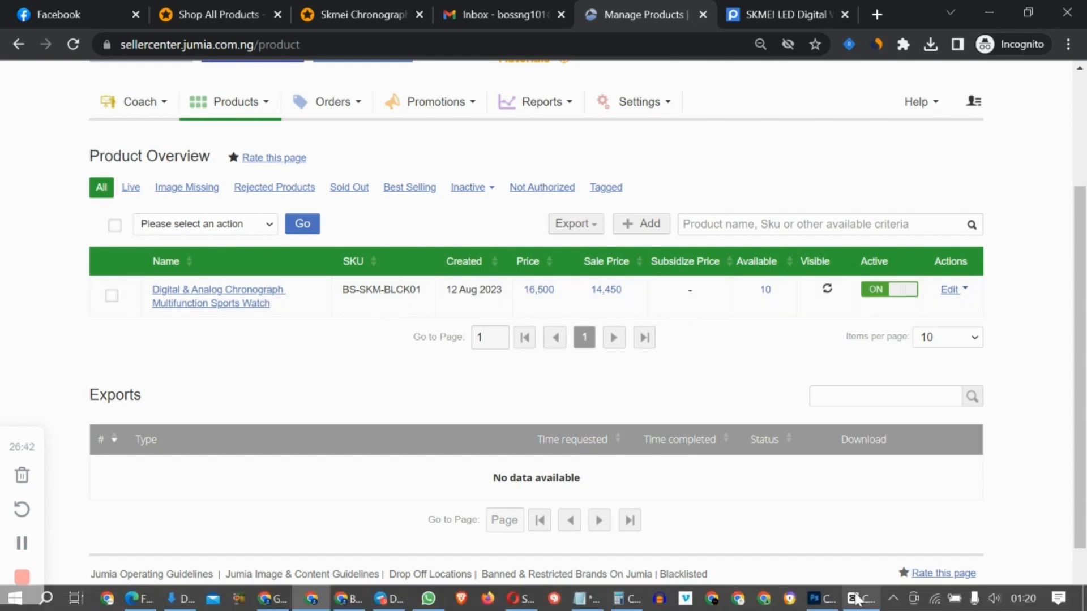
Step: Switch to the "Start Selling on Jumia" lesson slide in Photoshop
click(818, 601)
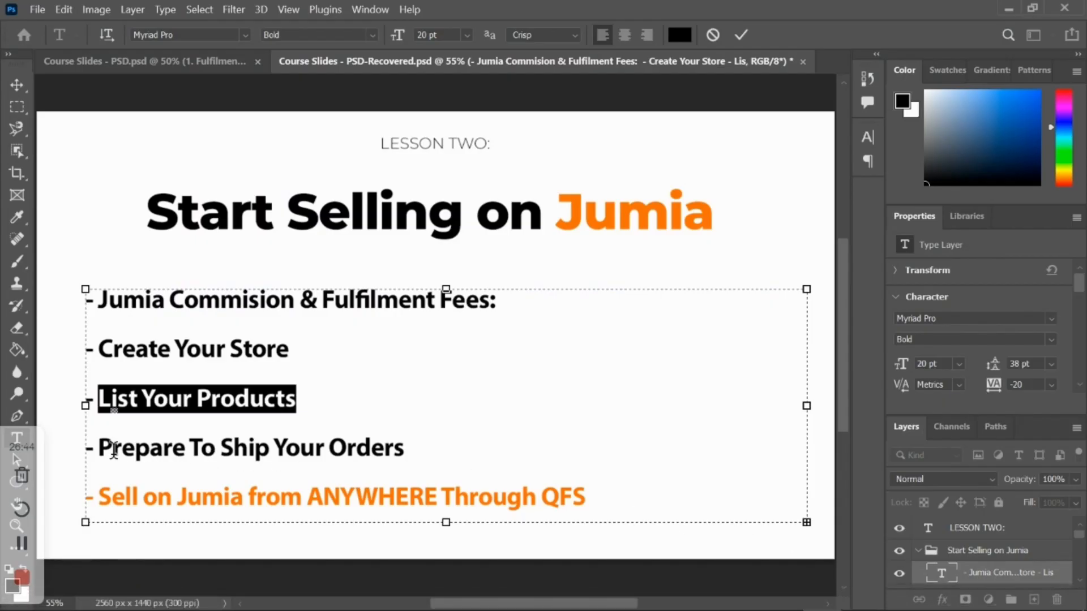